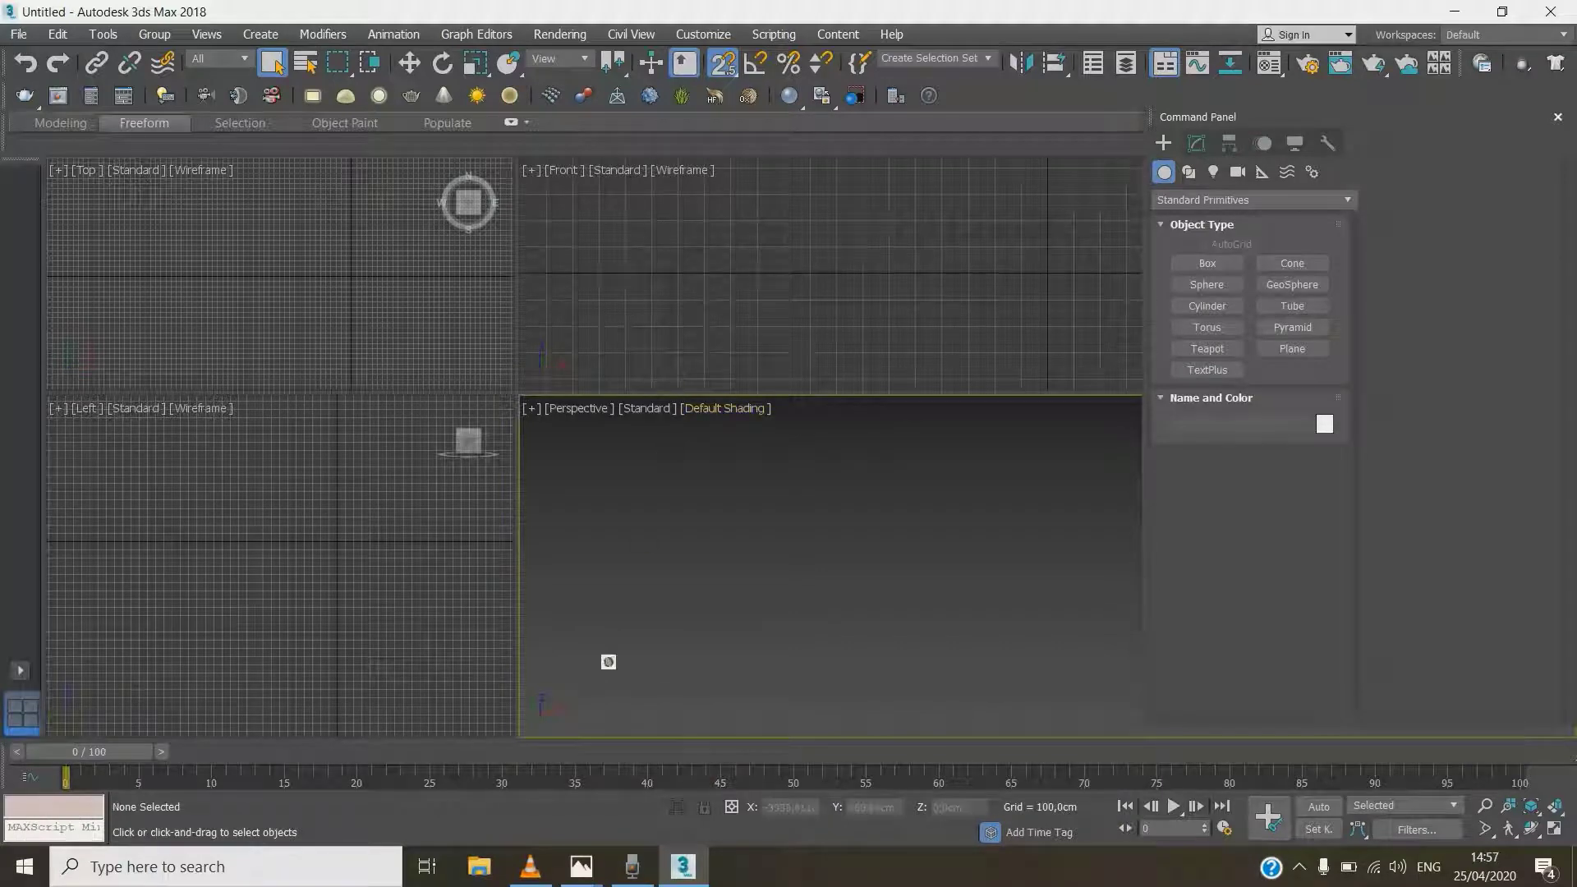
View the reference renders dapur 4.jpg and backdrop tv.jpg in Photos and return to 3ds Max
mouse_move(582, 856)
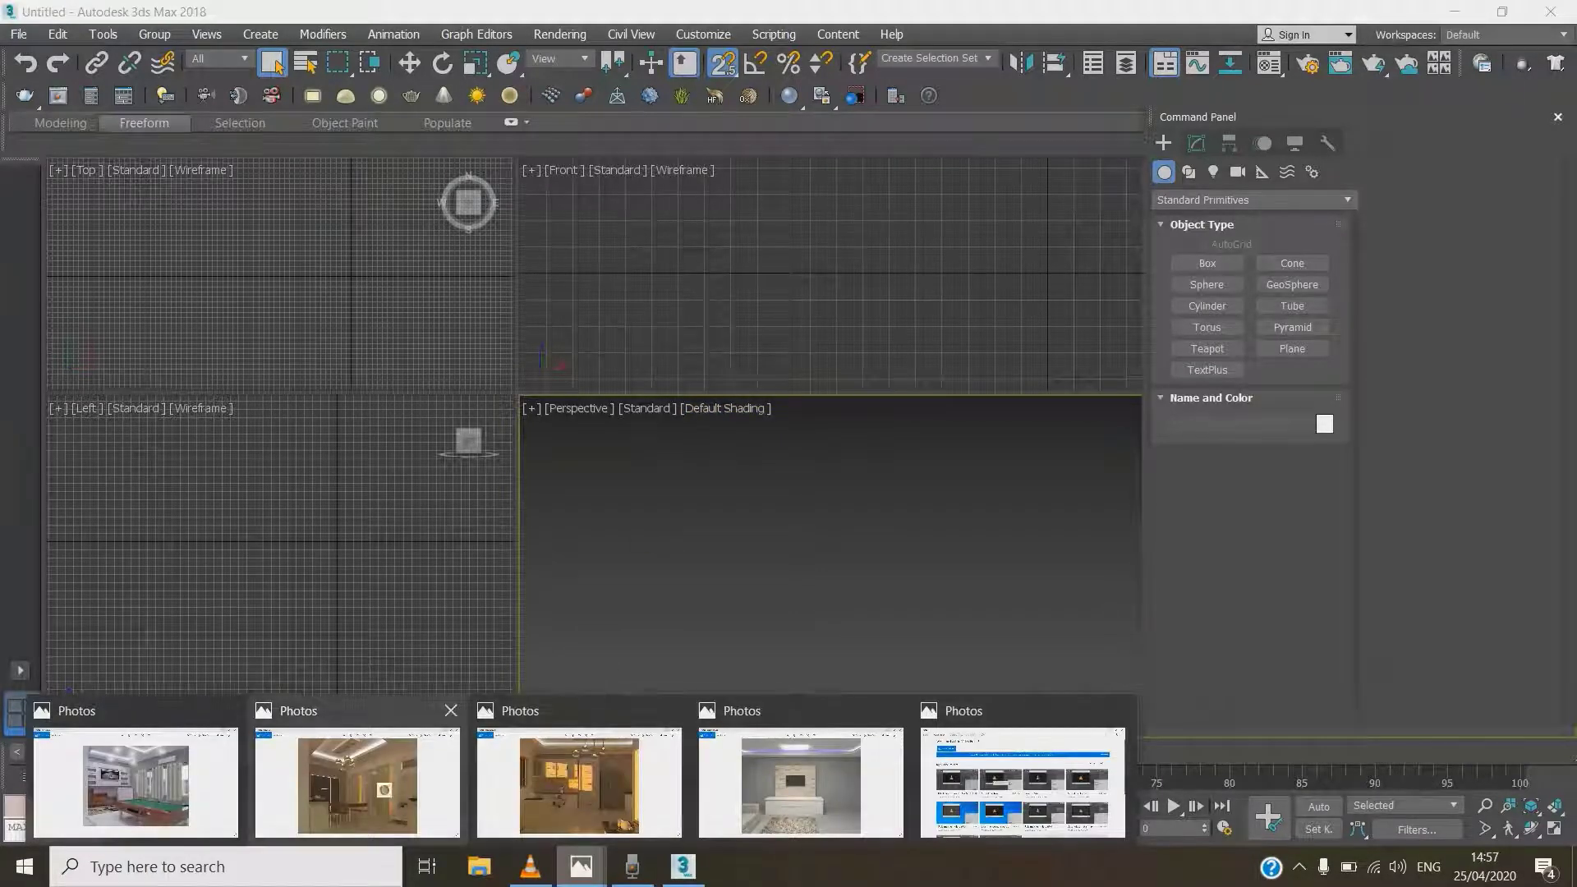
click(446, 721)
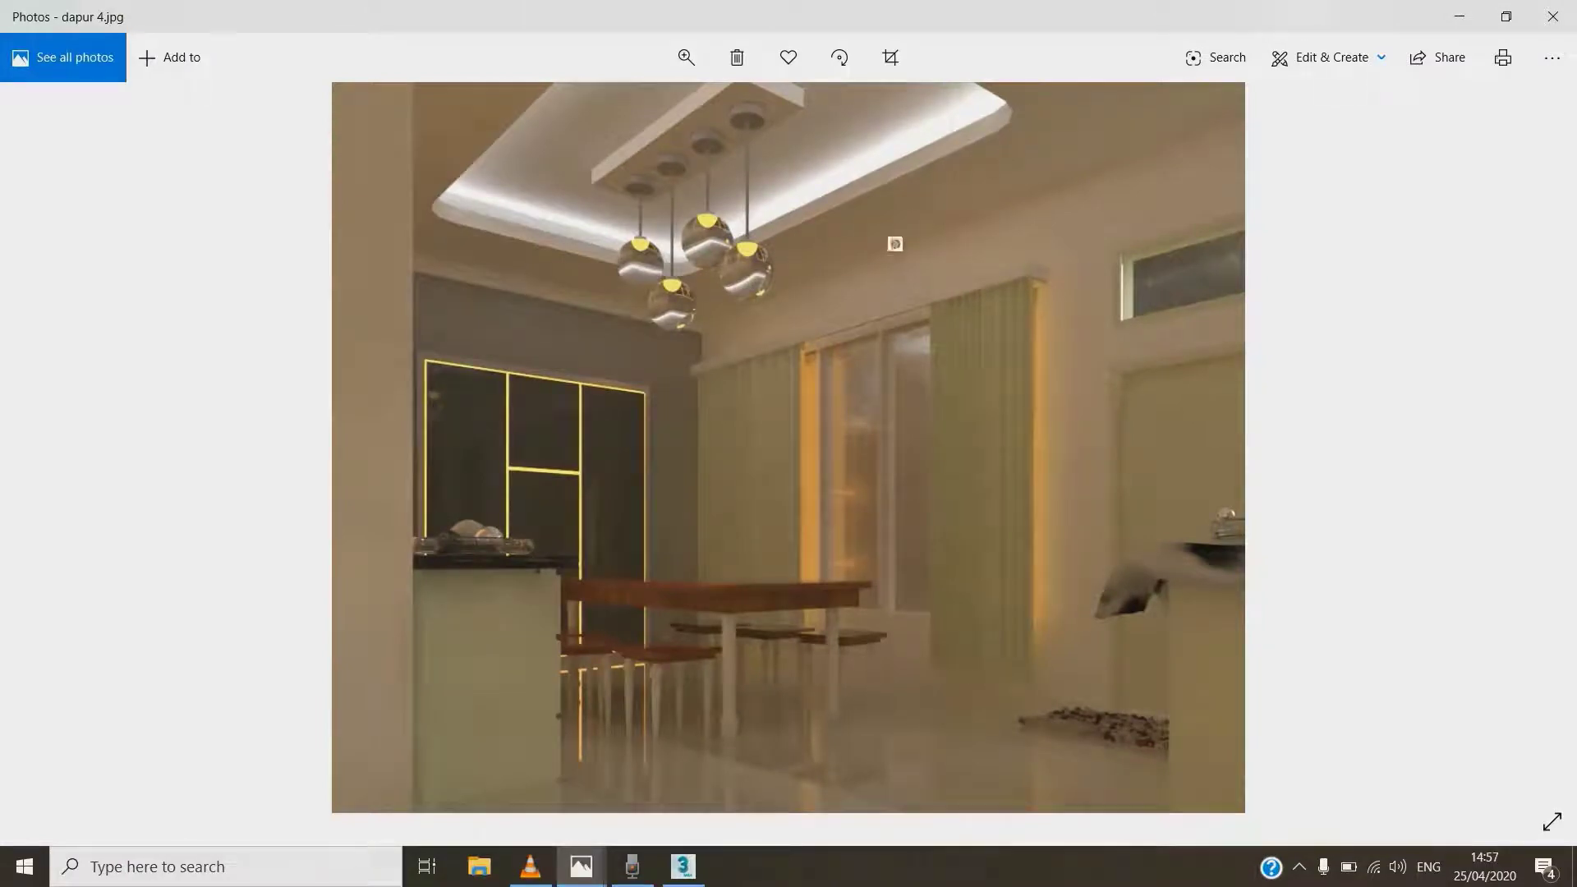
mouse_move(581, 867)
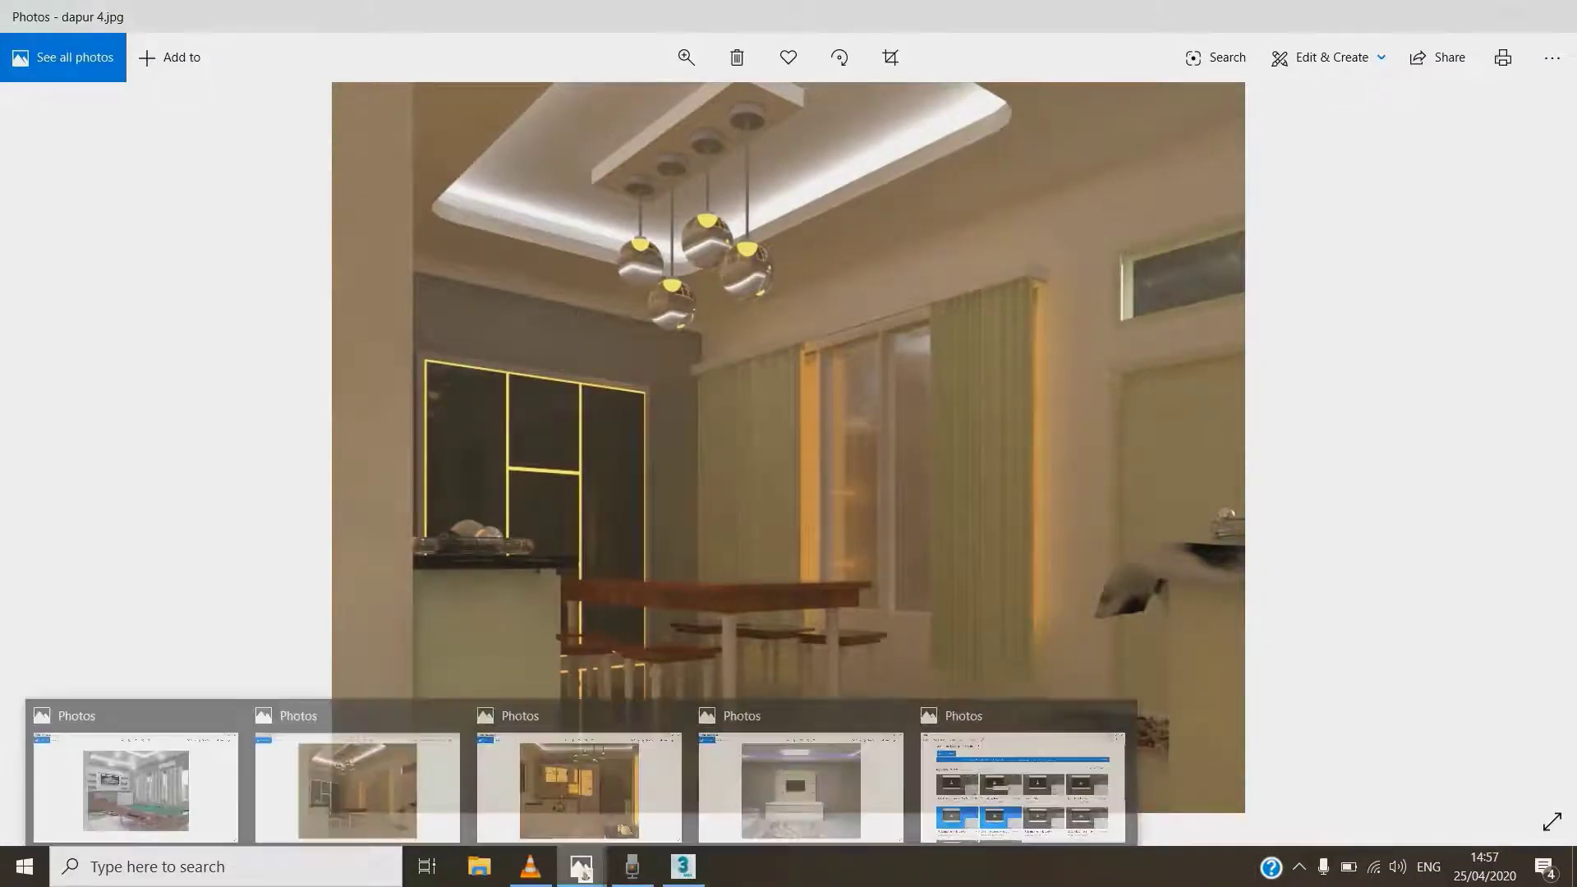
click(801, 780)
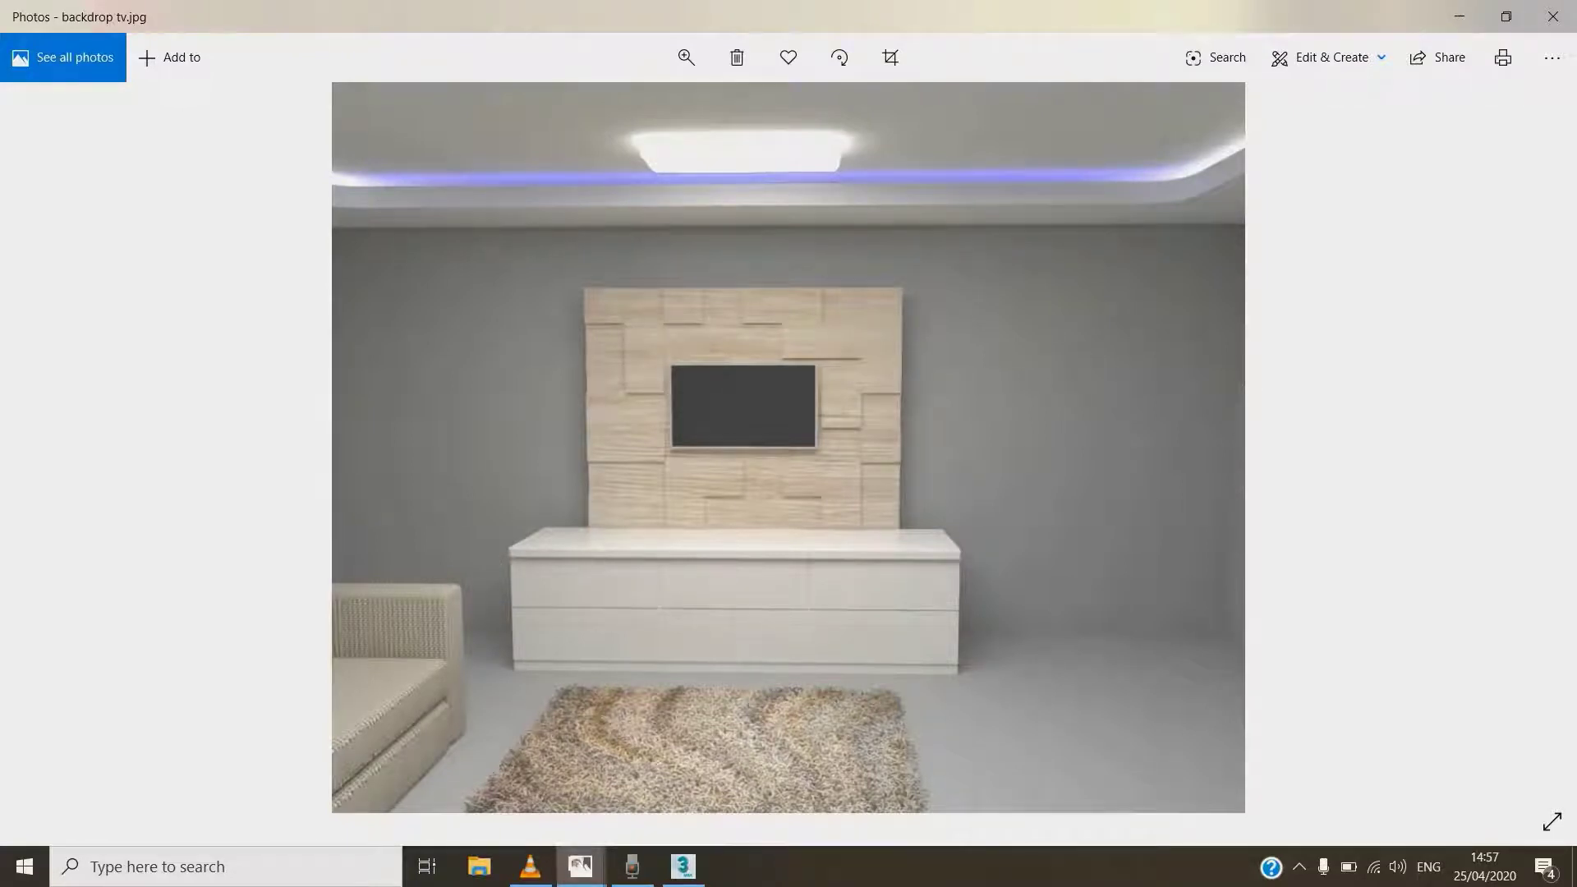
click(581, 866)
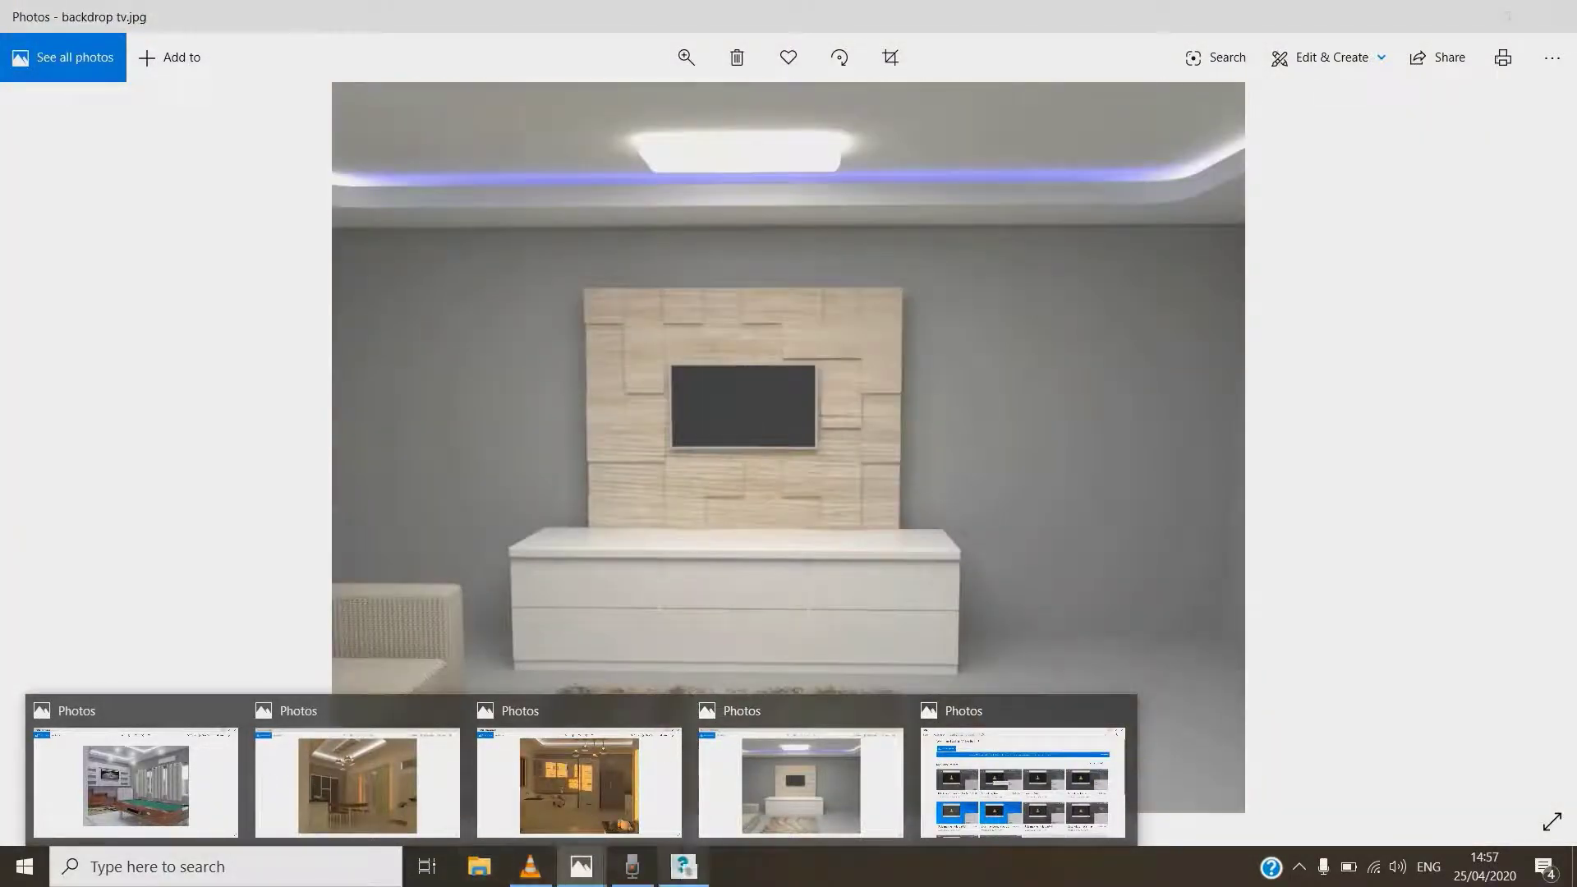
click(683, 866)
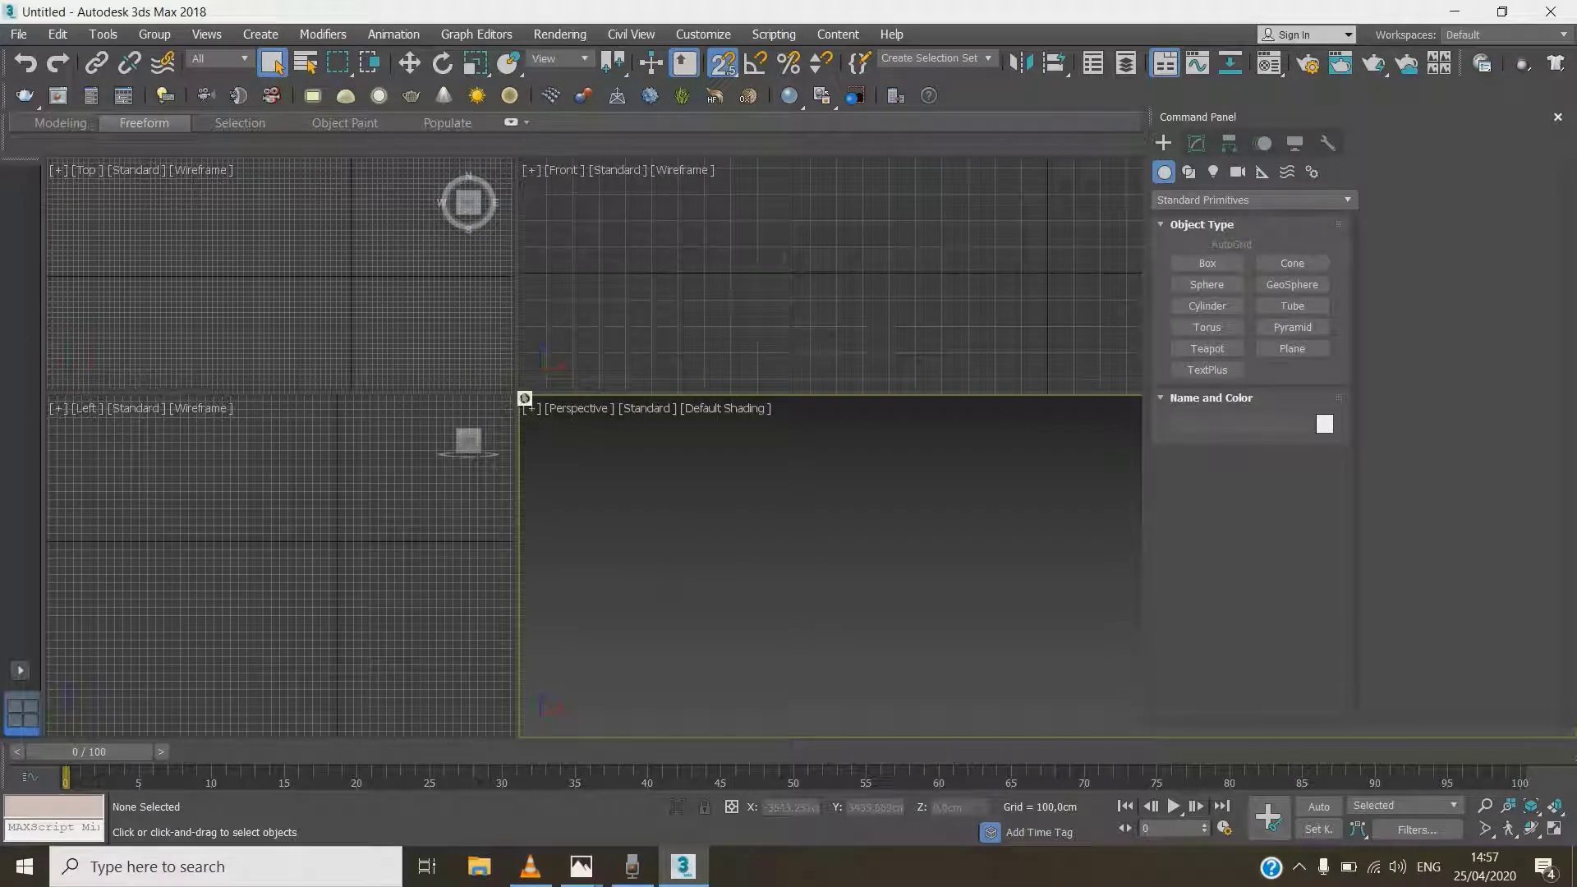
Enlarge the Top viewport and confirm metric Centimeters as the display unit in Units Setup
drag(525, 398, 688, 512)
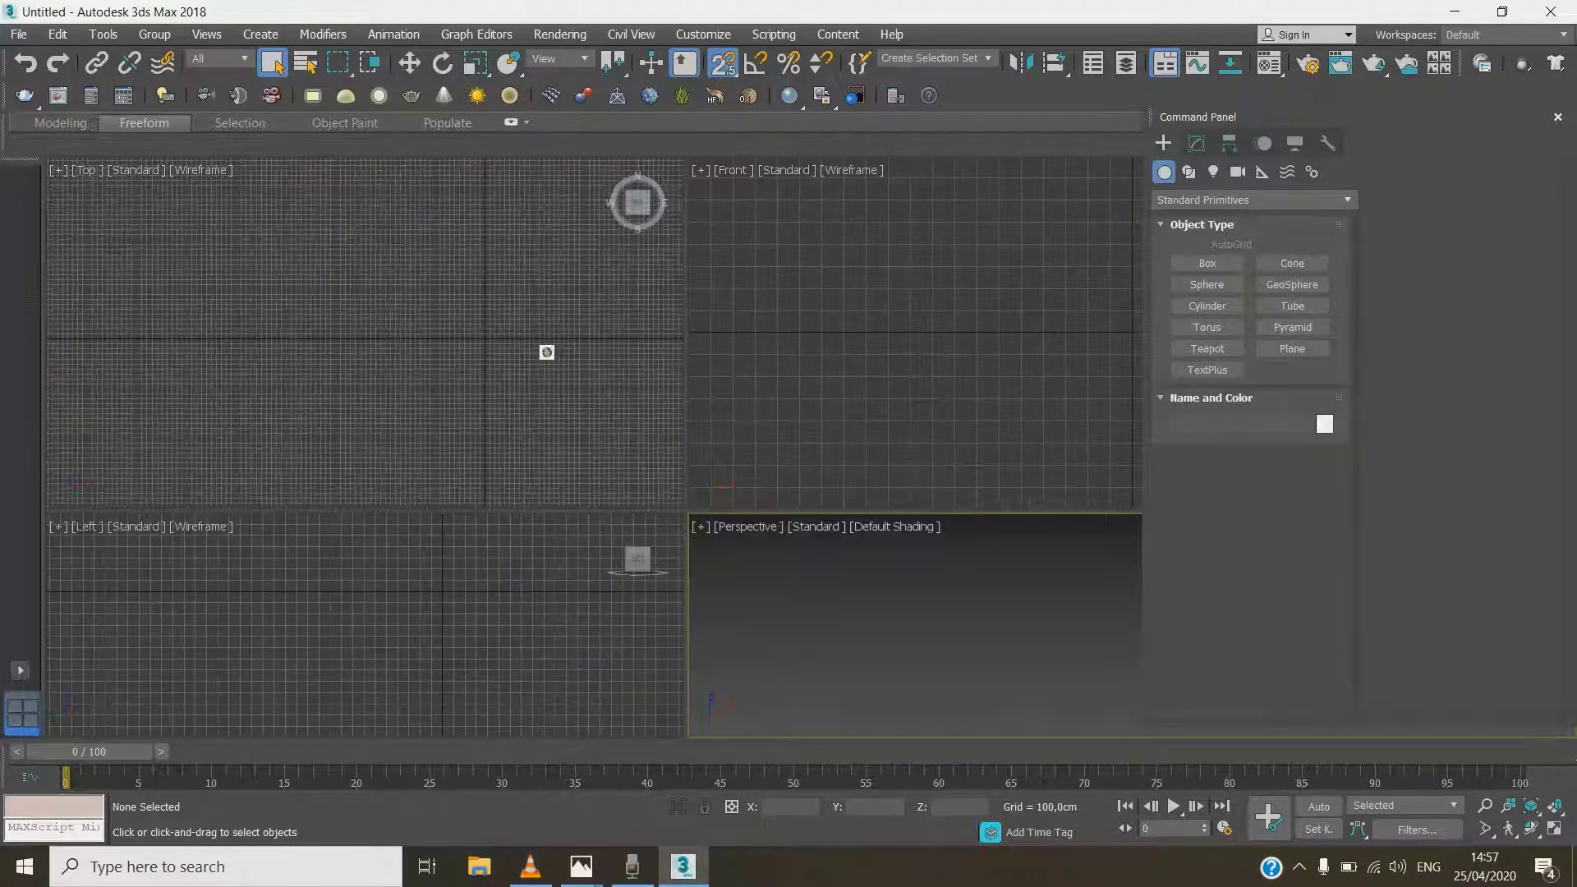
click(1226, 263)
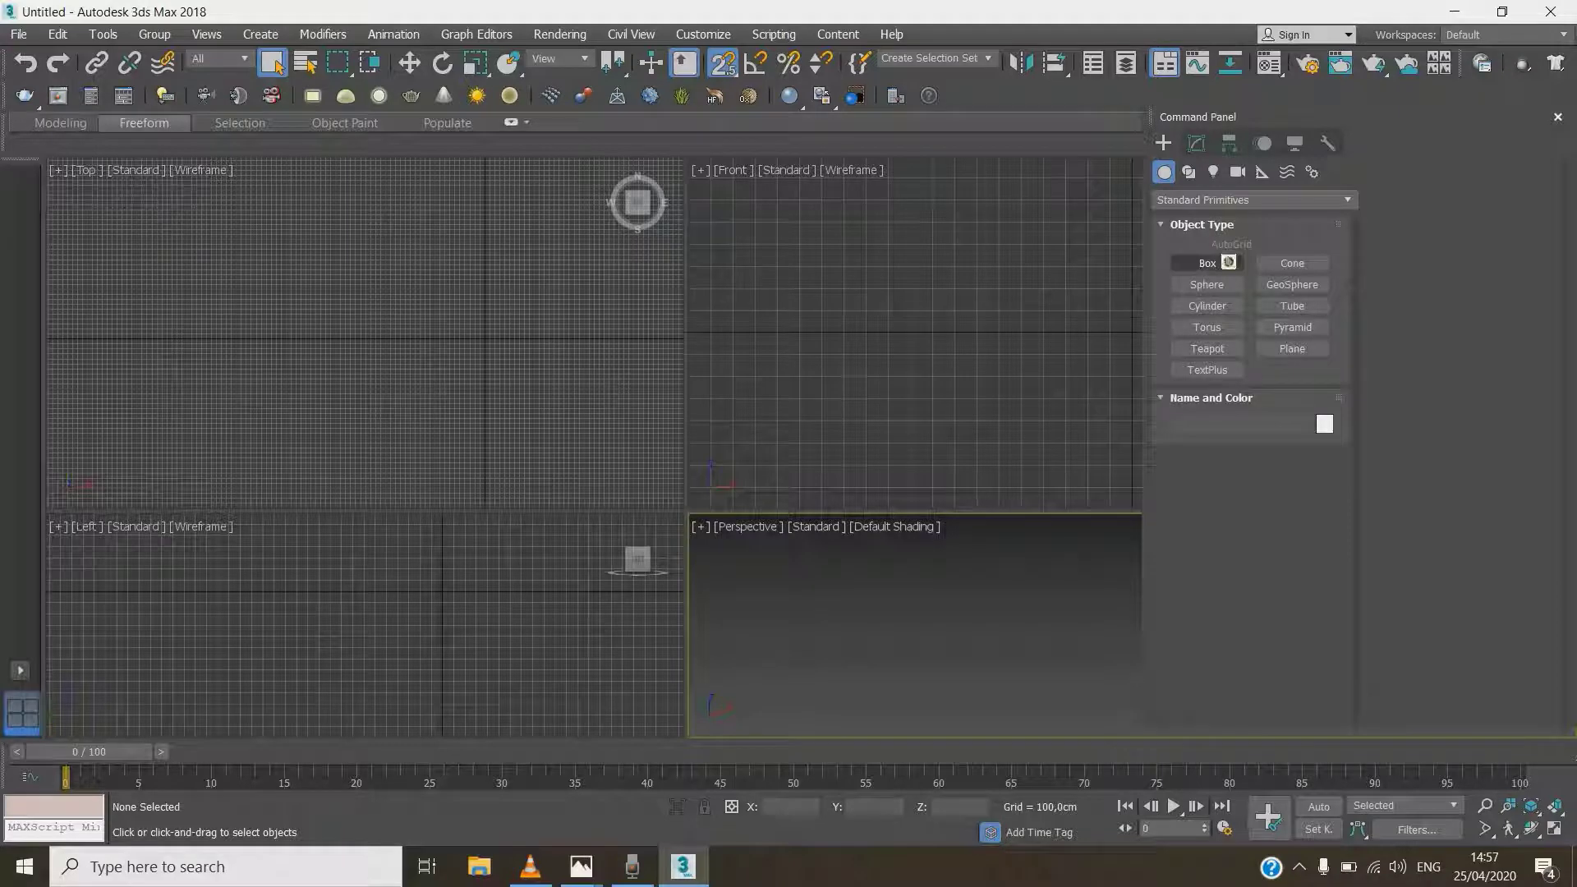
click(1224, 264)
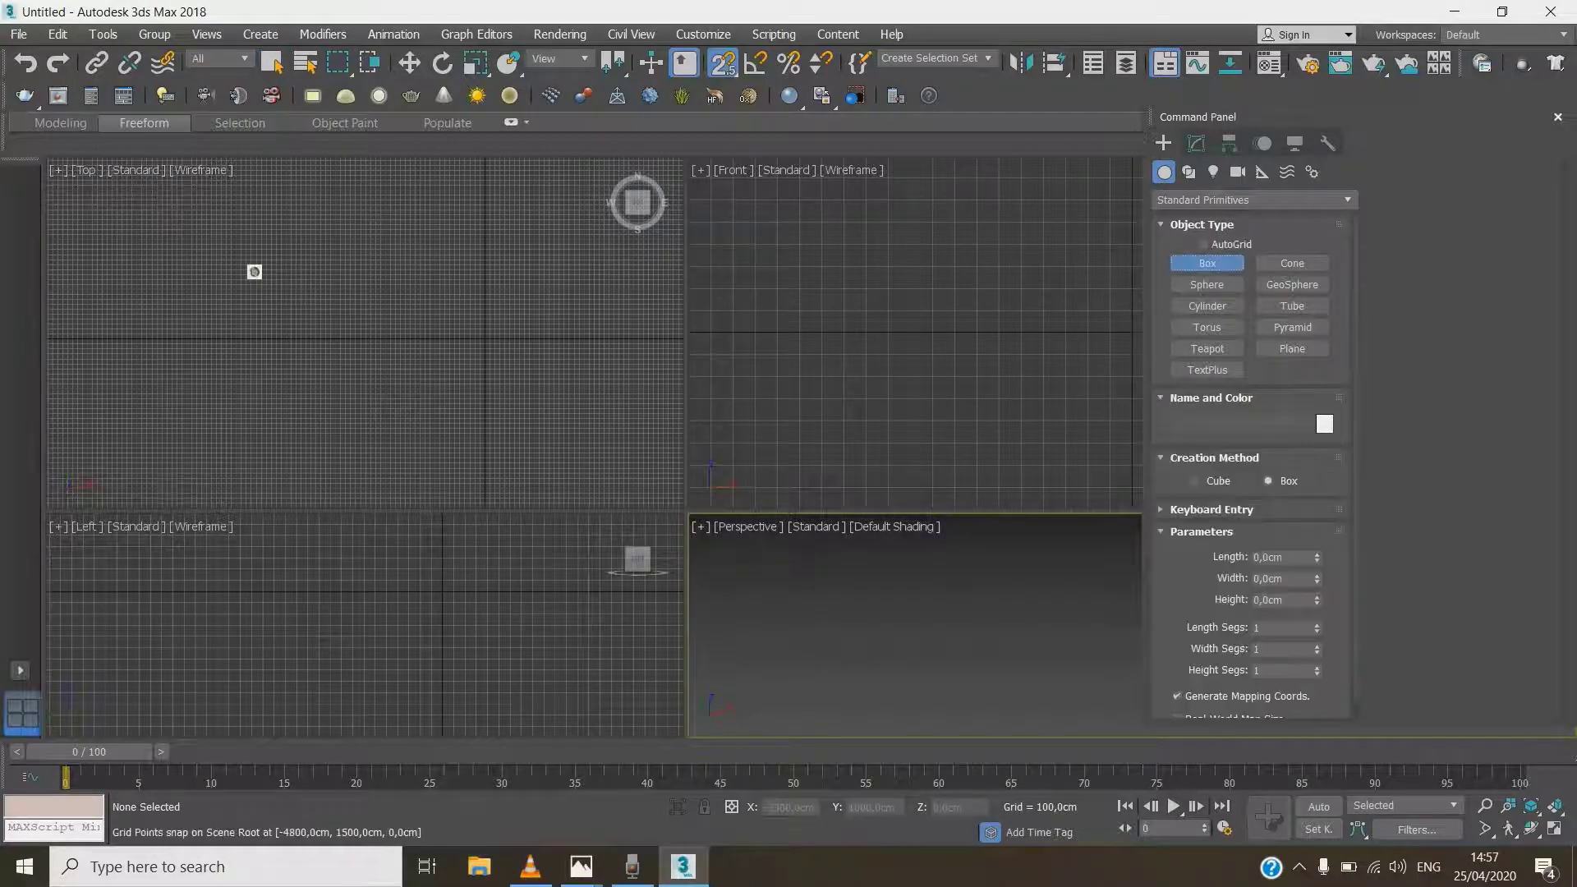
click(703, 34)
click(722, 284)
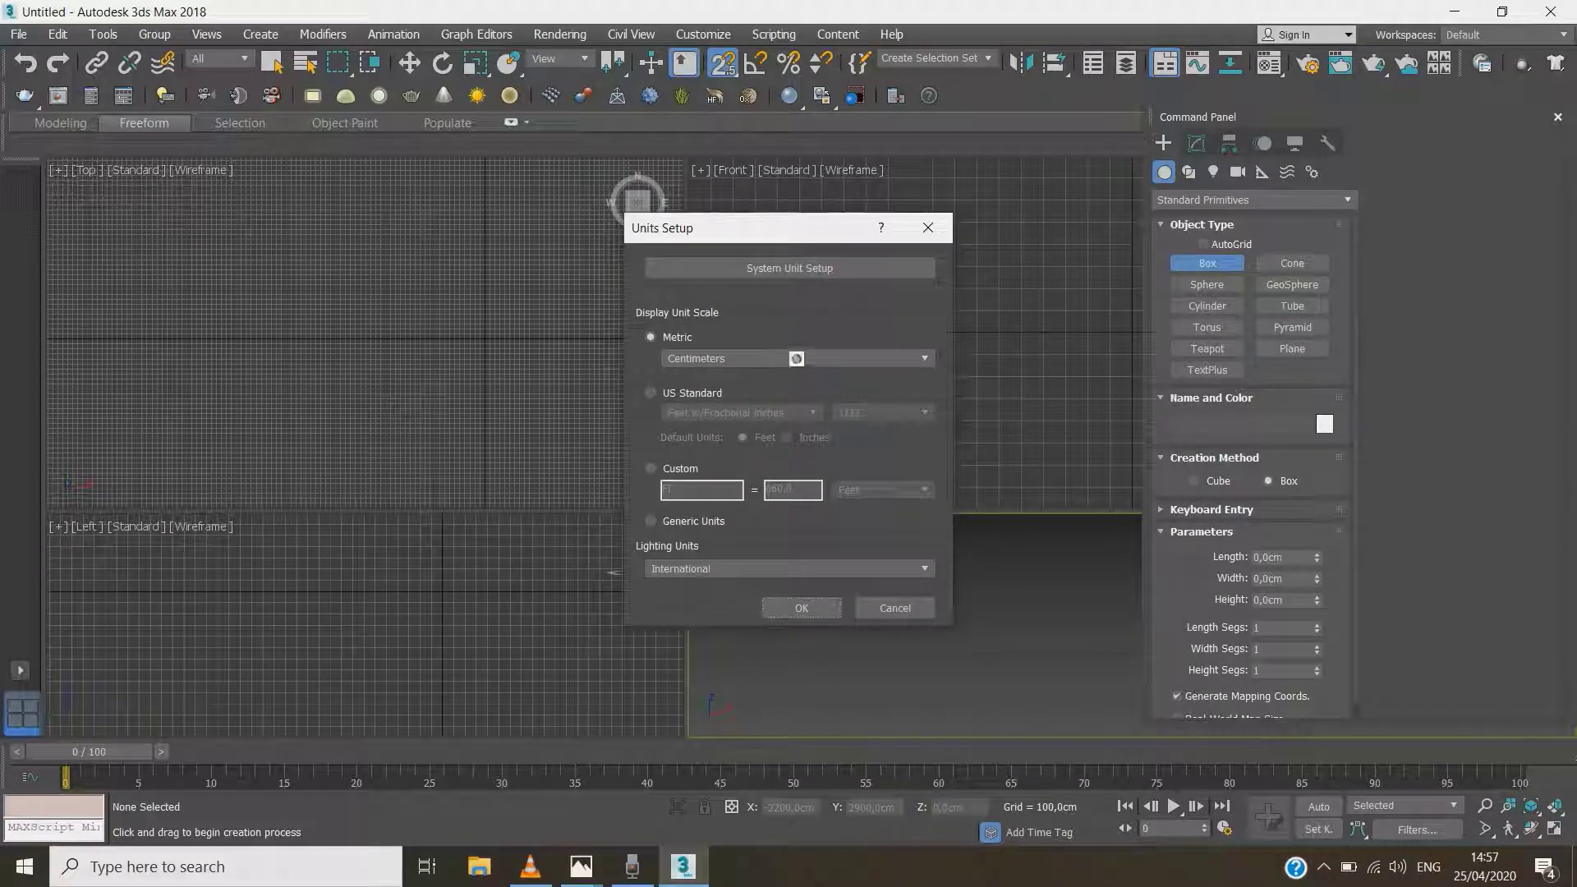
click(804, 609)
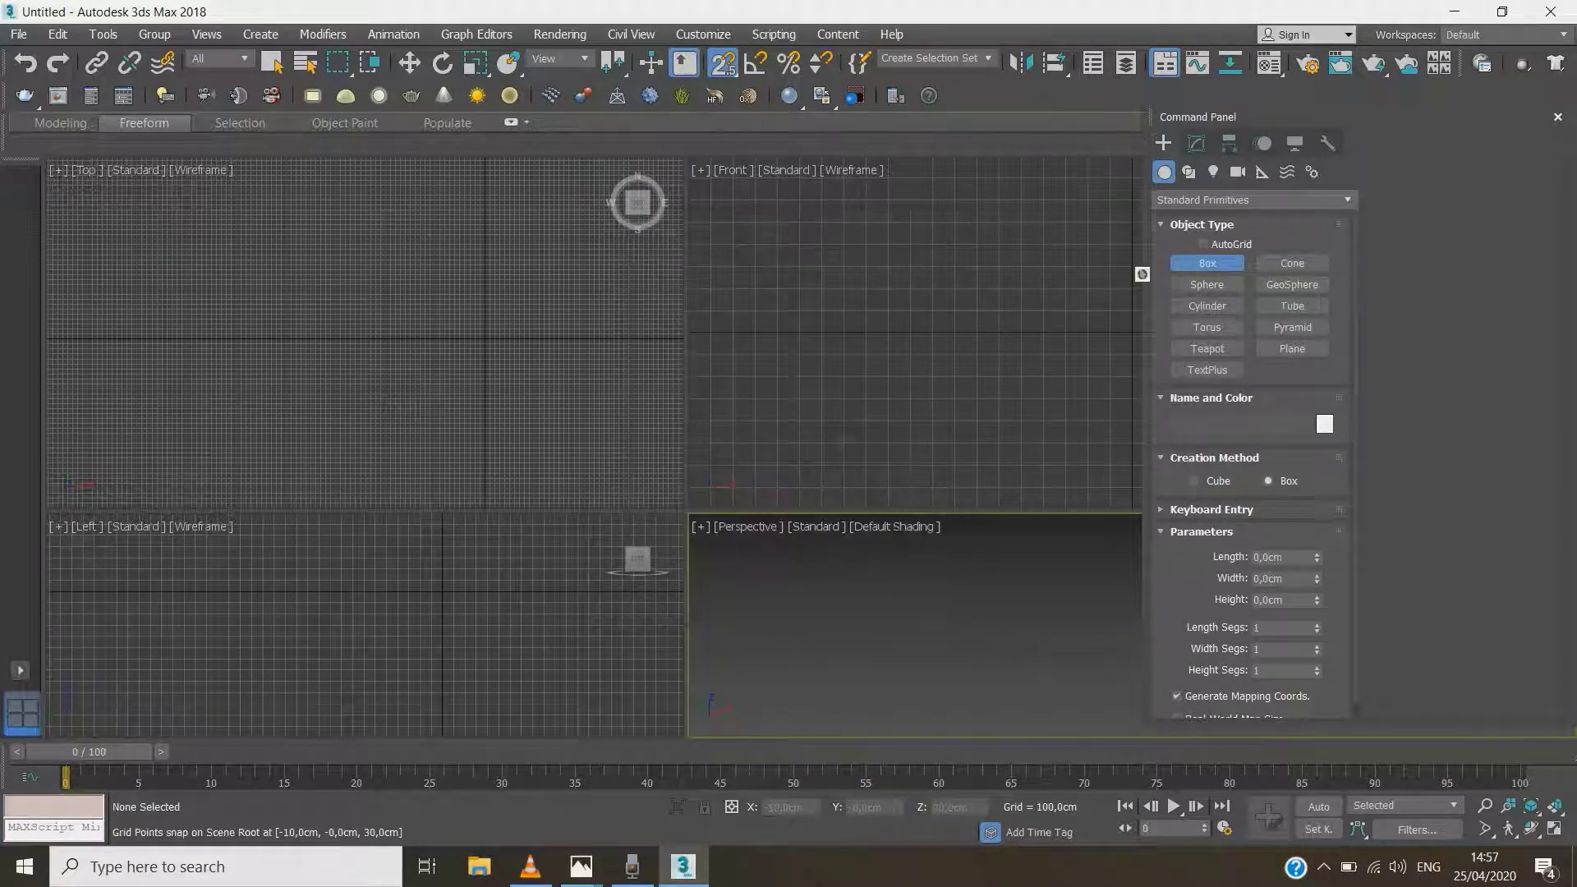
Draw a box in the Top viewport and set its length to 500 cm, width to 500 cm and height to 350 cm
drag(265, 264, 398, 383)
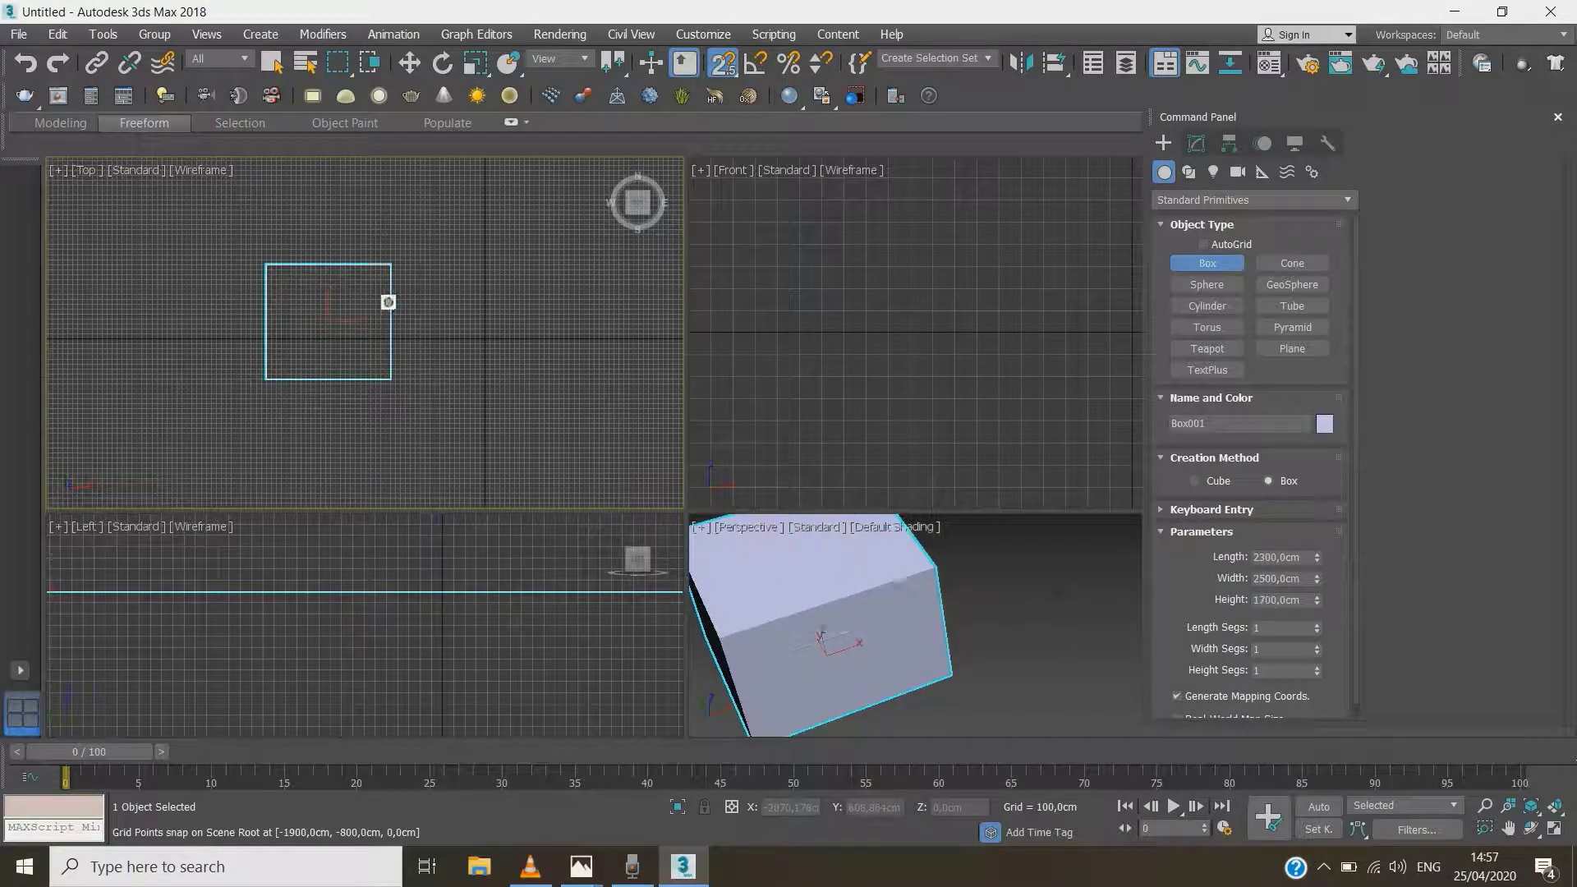
right_click(388, 301)
click(1195, 143)
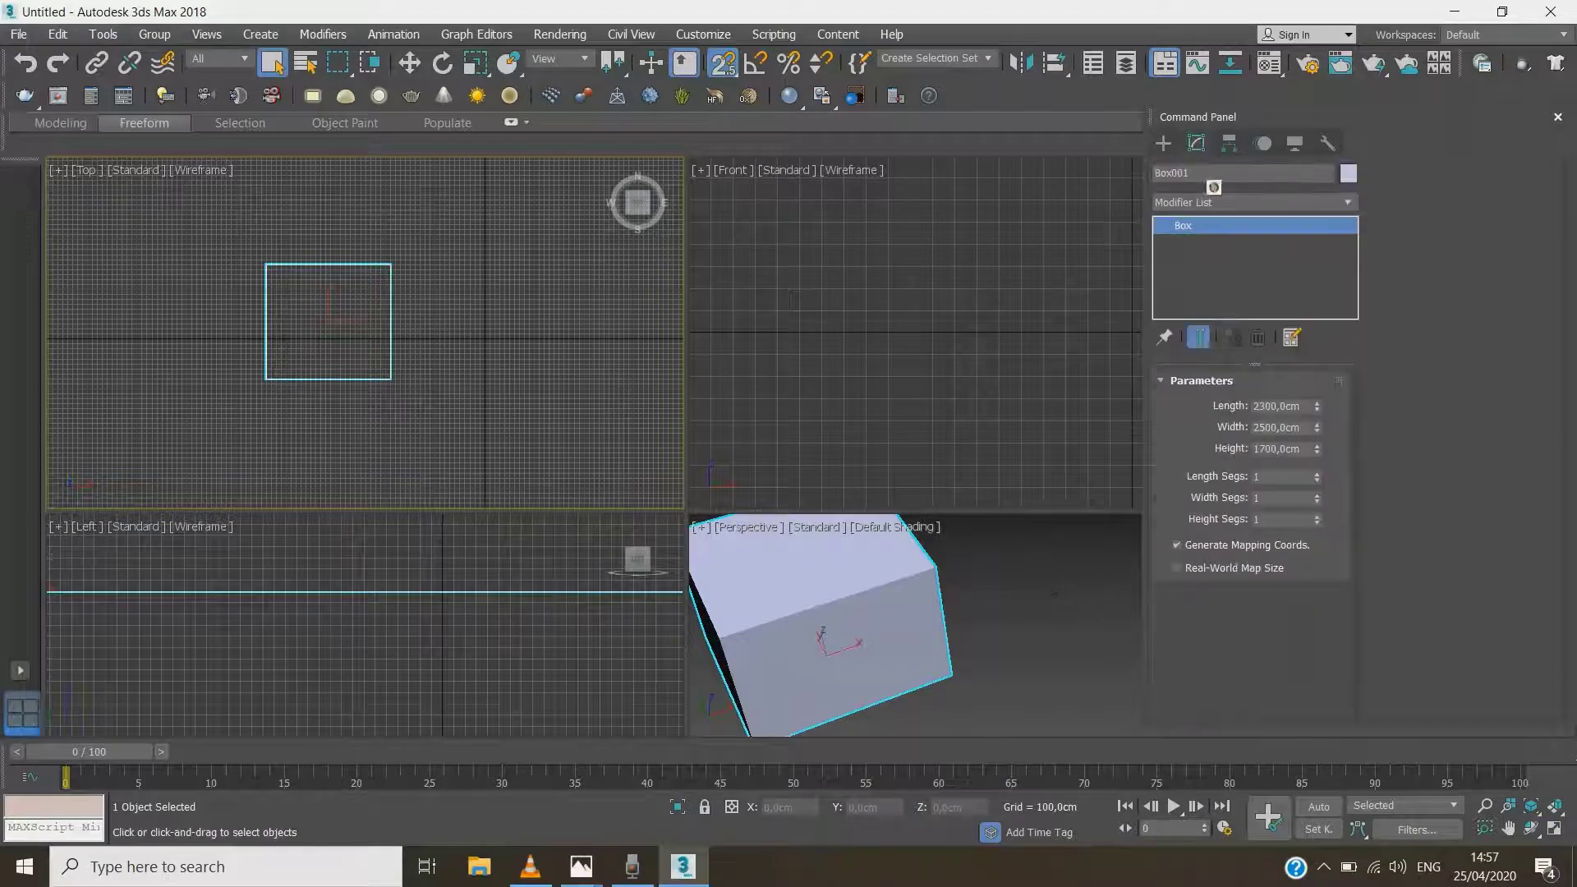
click(1276, 406)
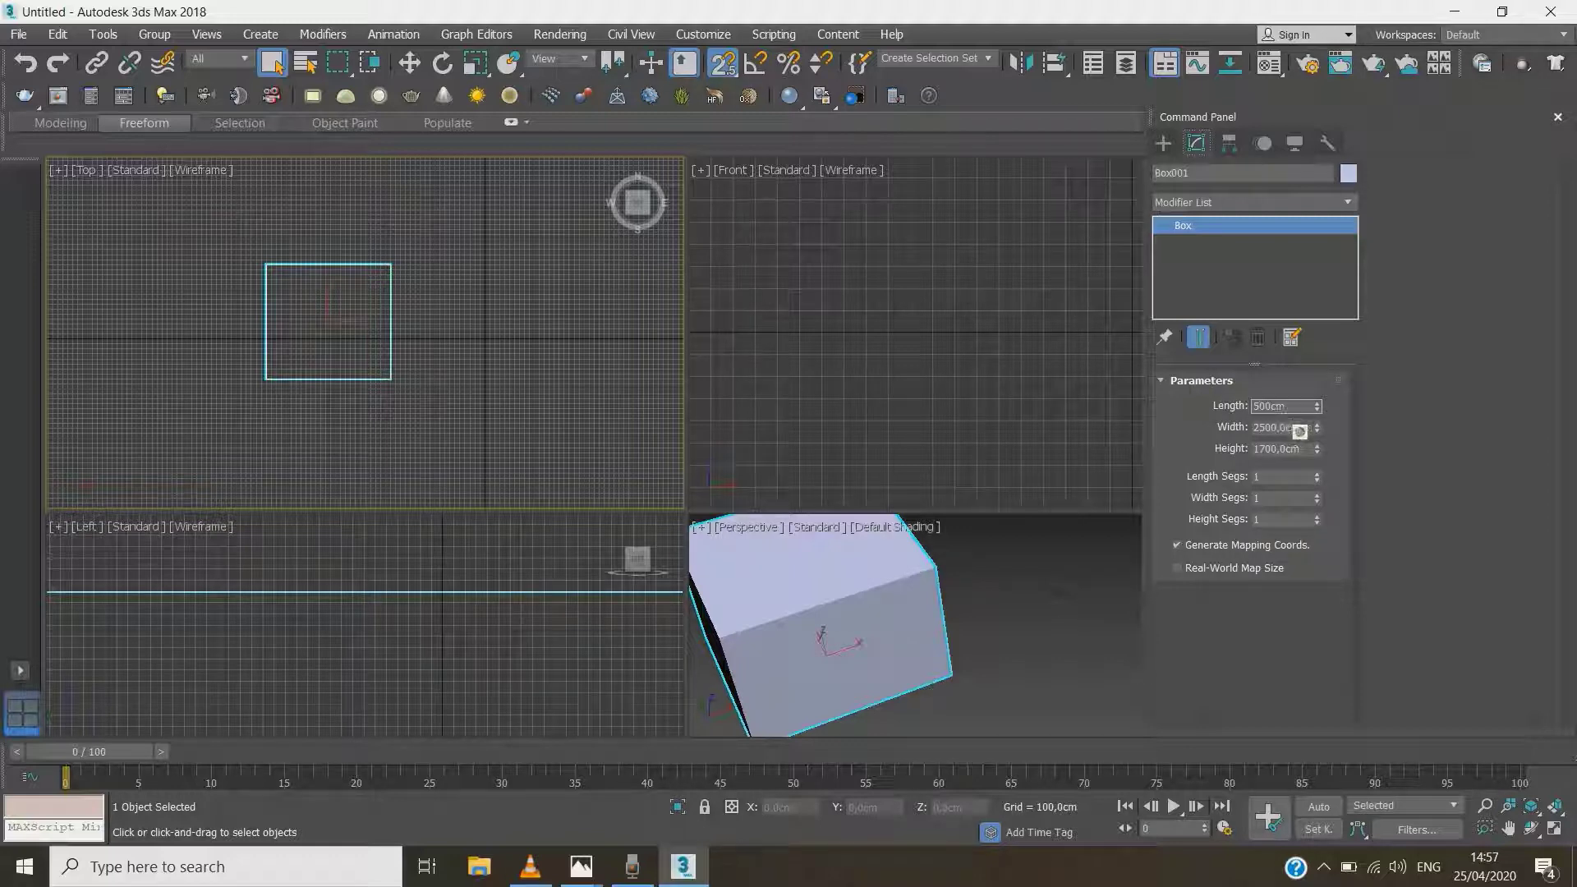
key(Tab)
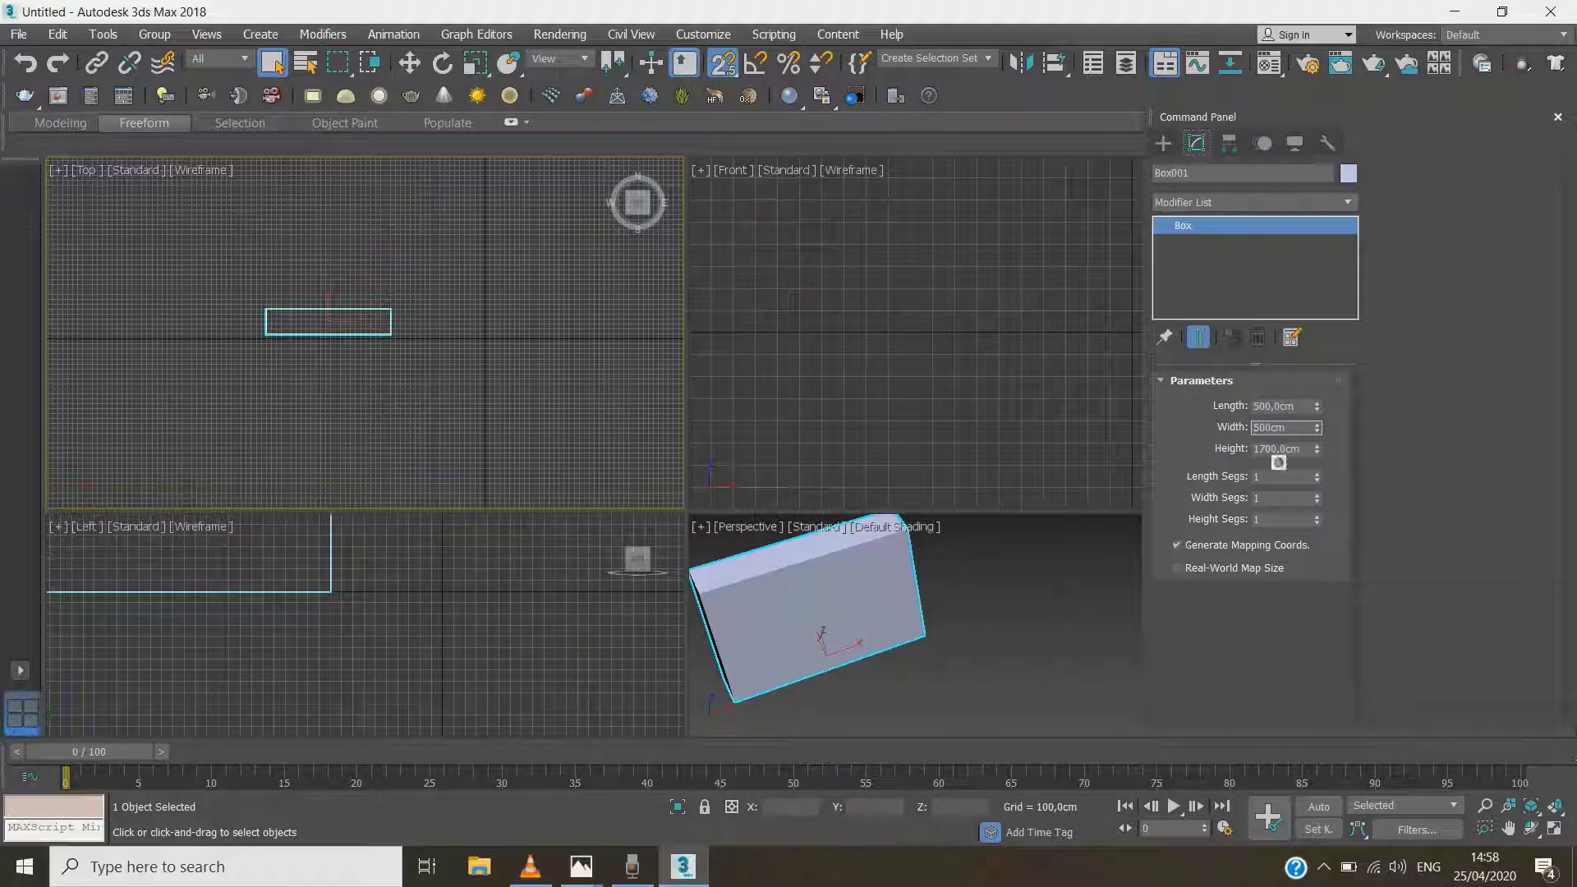
key(Tab)
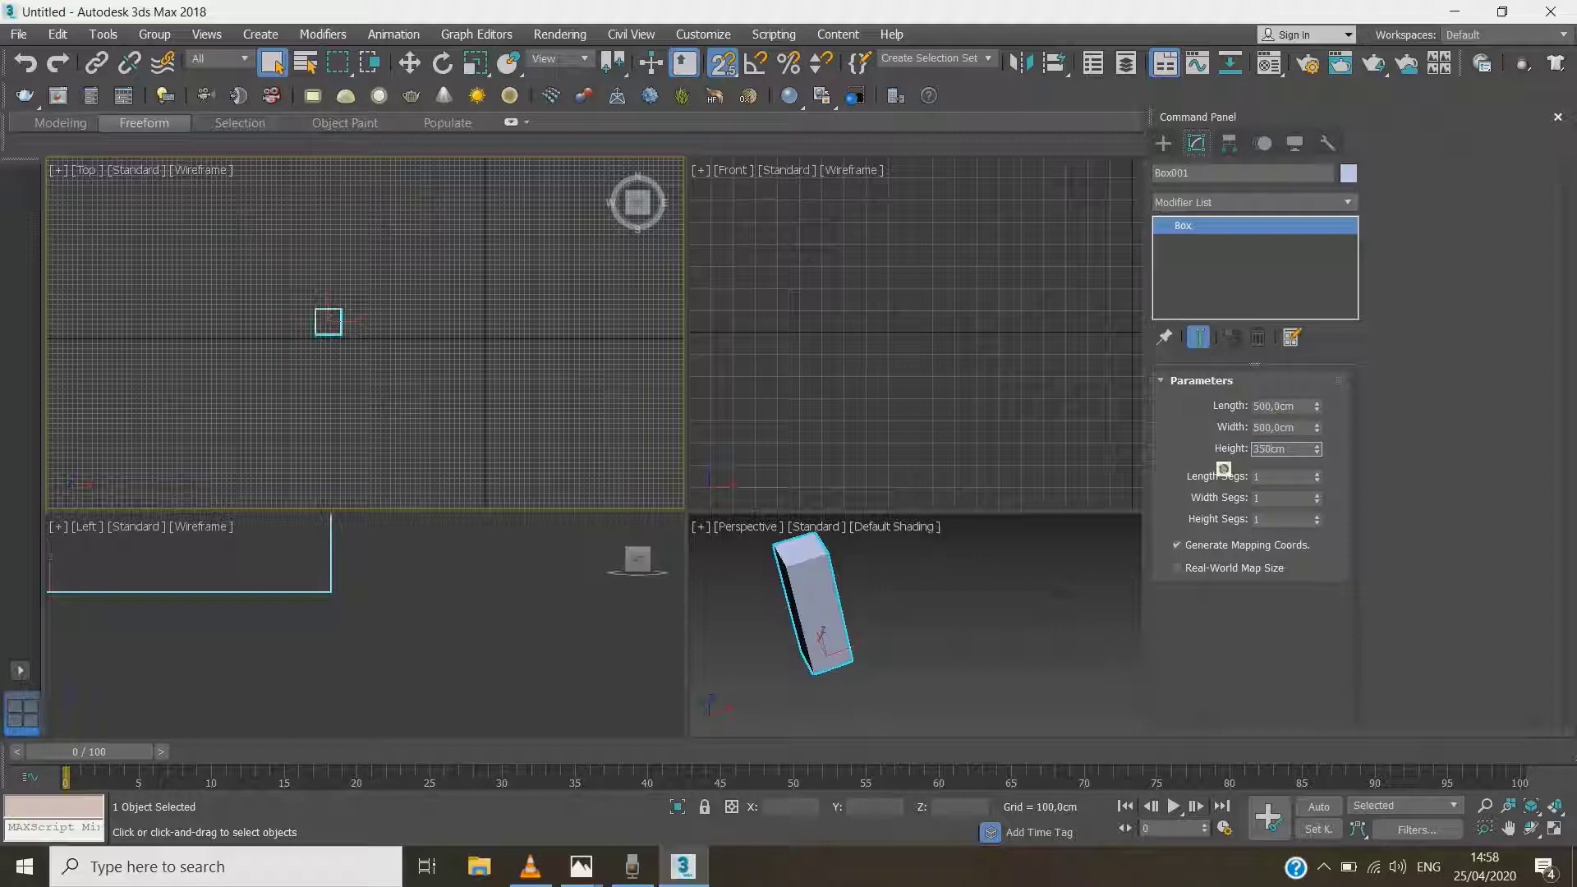
text(350cm)
key(Return)
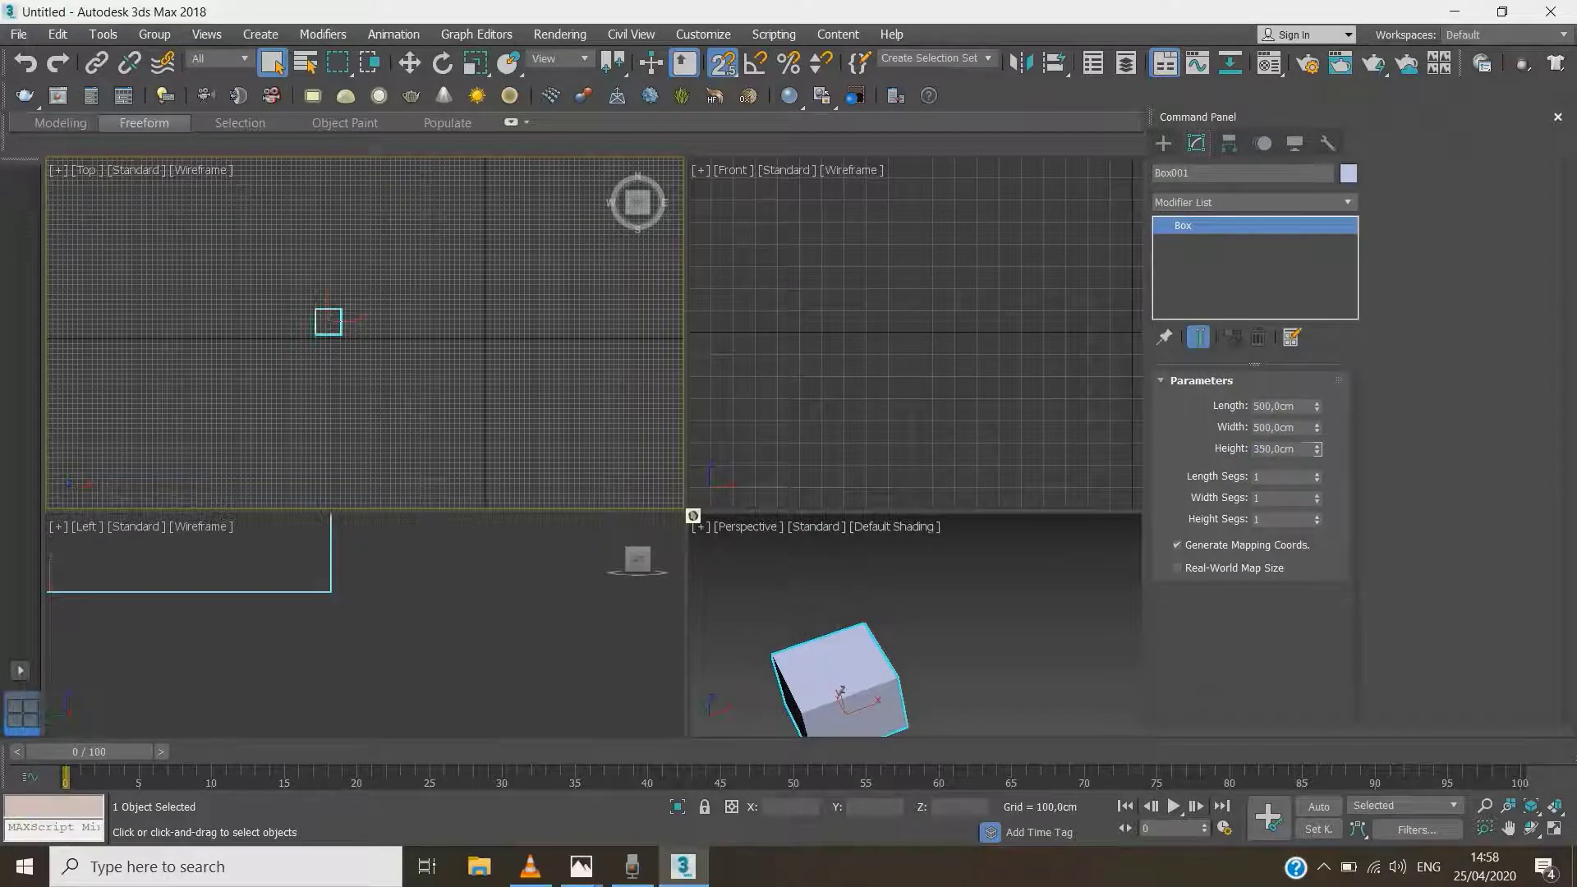
Enlarge the Perspective viewport and convert the box to an Editable Poly
drag(692, 513, 496, 318)
scroll(746, 392, down, 3)
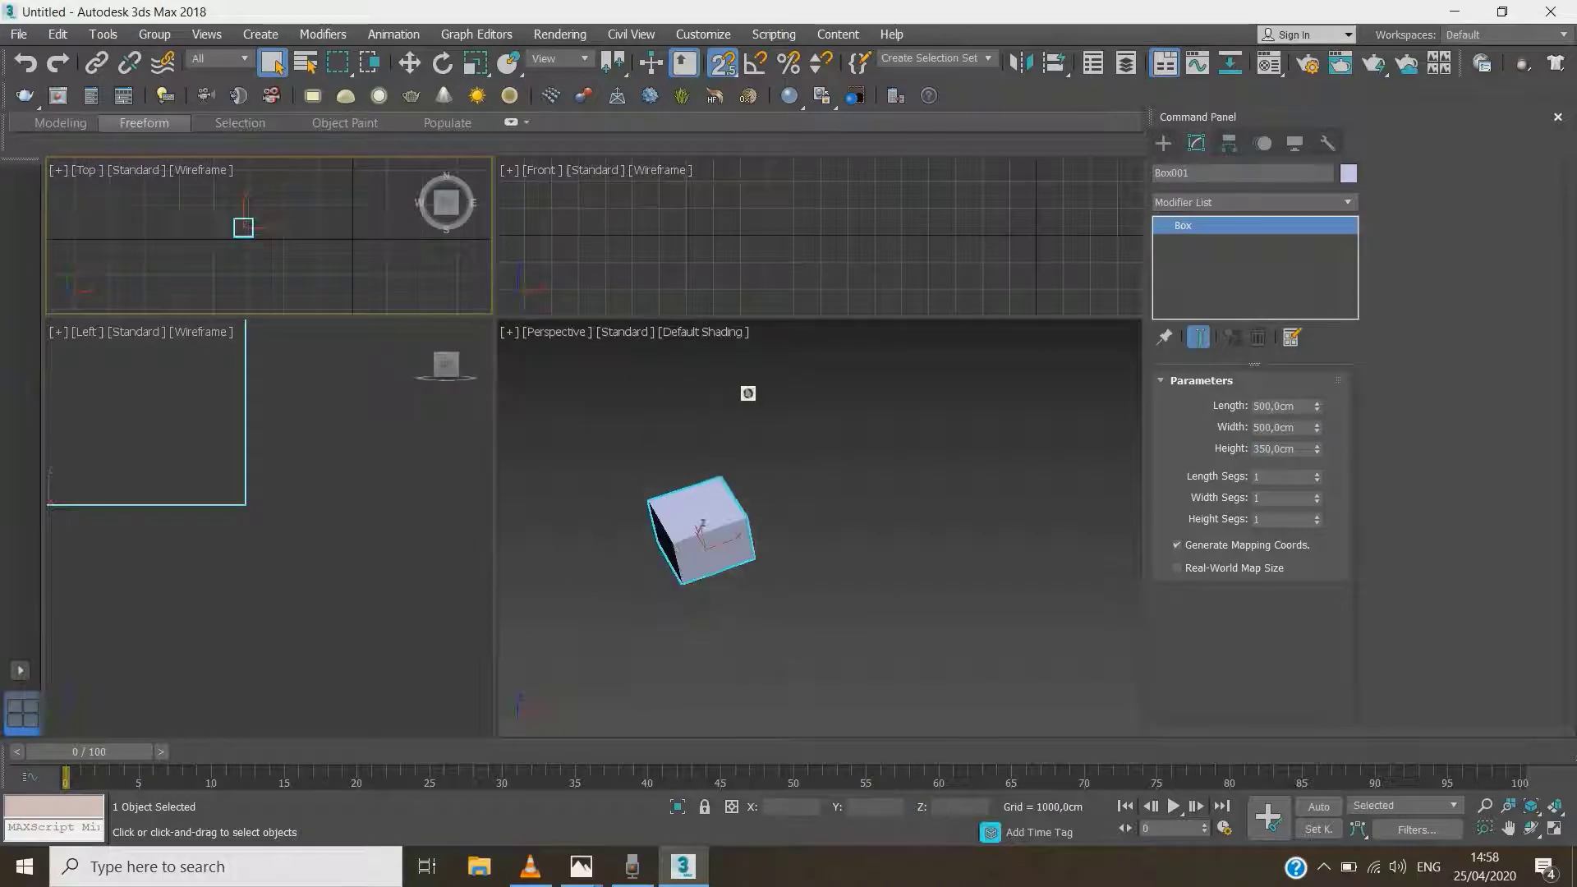
middle_drag(685, 529, 744, 436)
scroll(744, 435, up, 7)
click(746, 453)
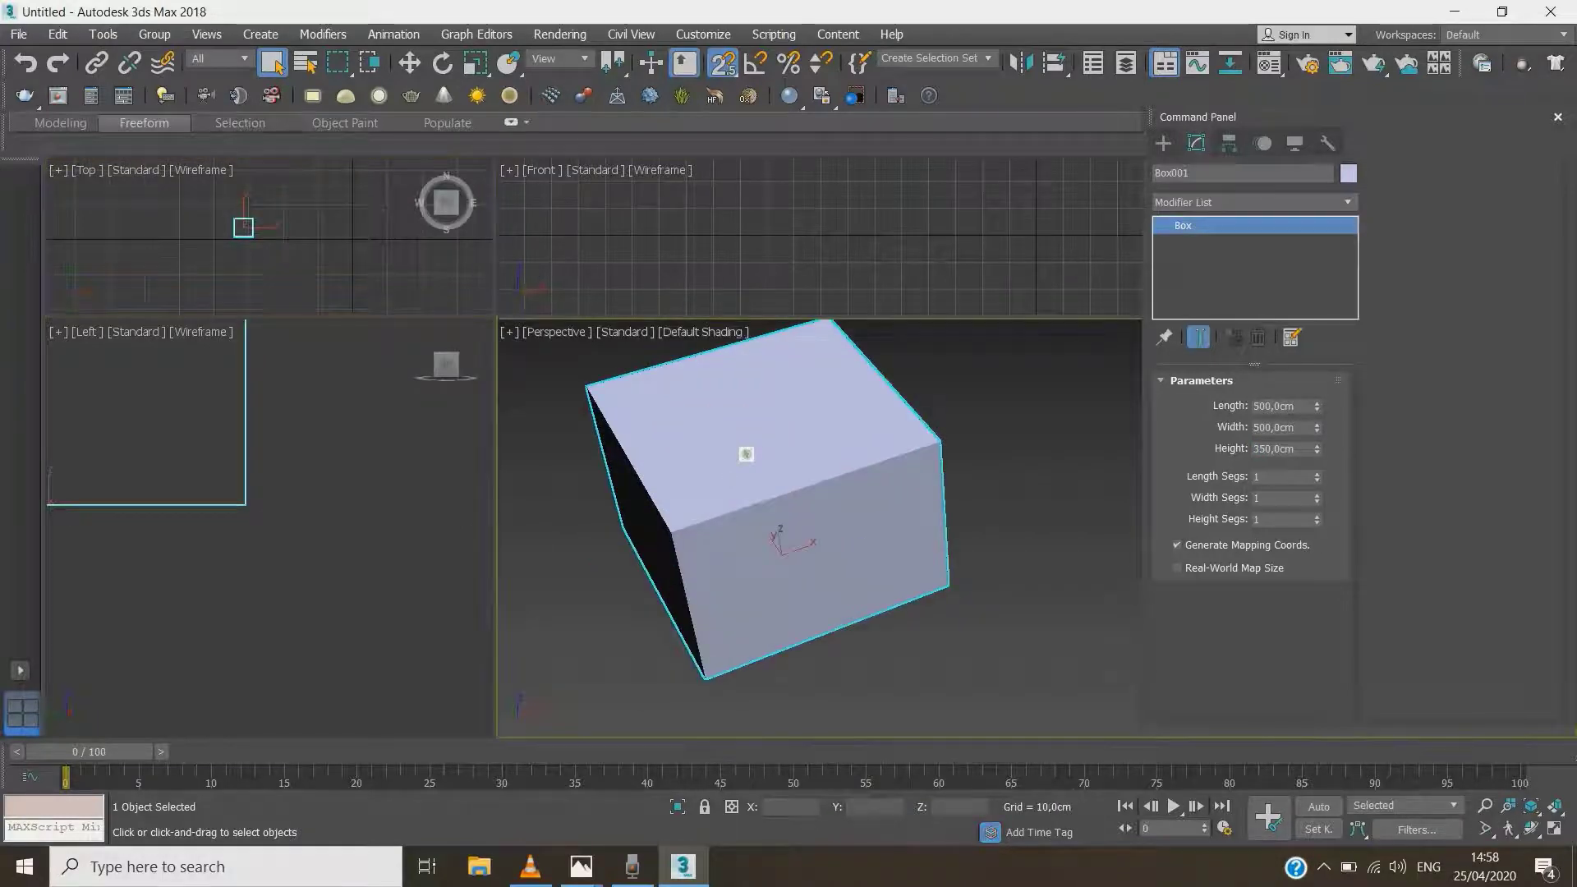
right_click(749, 519)
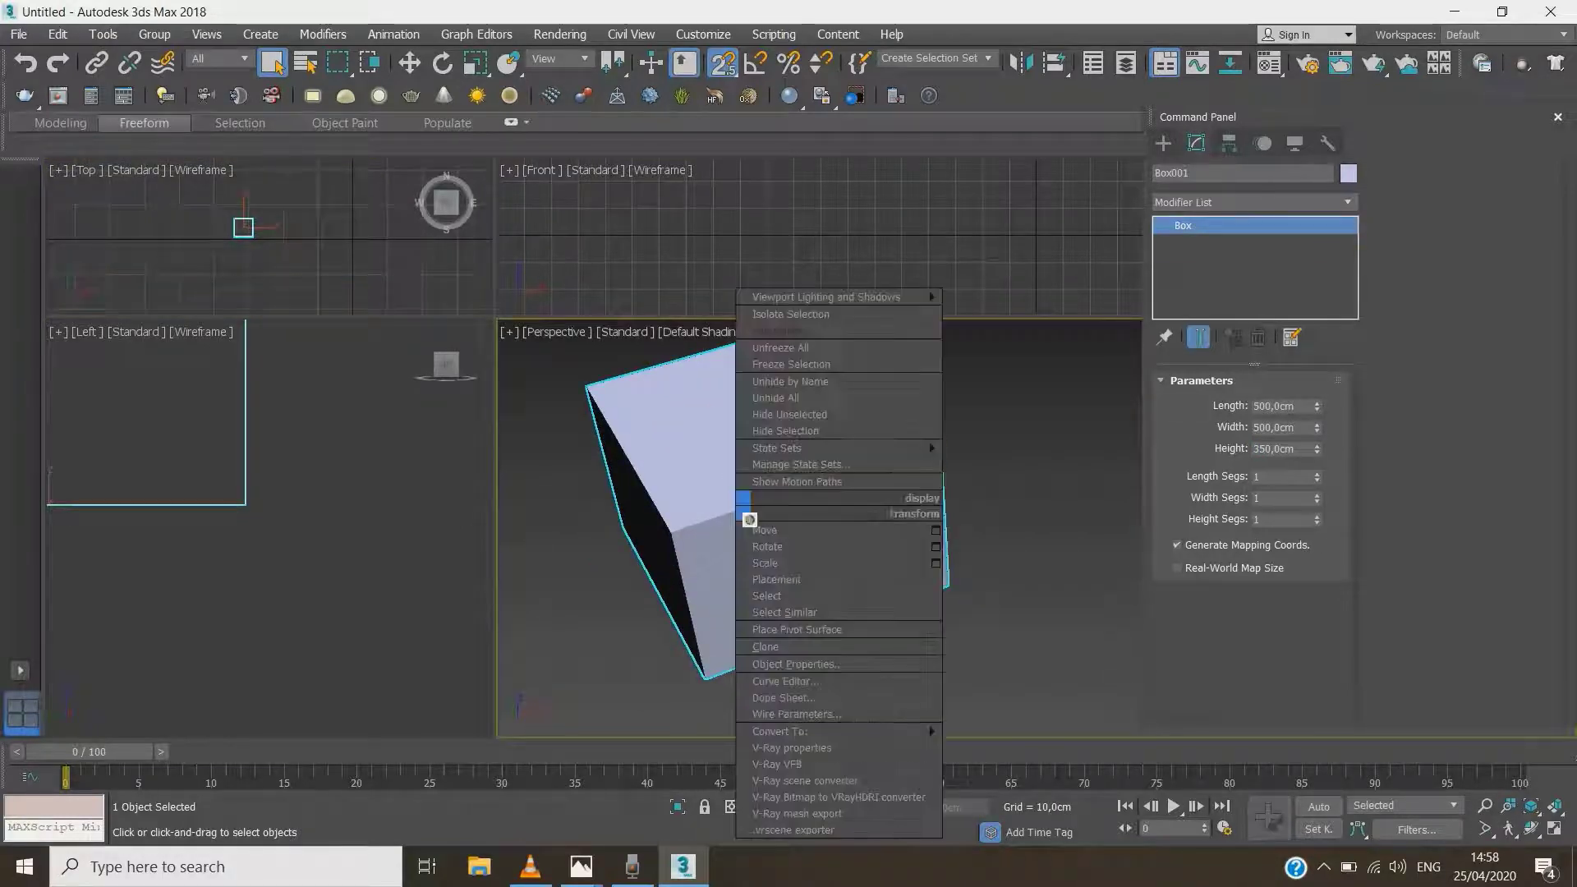
mouse_move(805, 731)
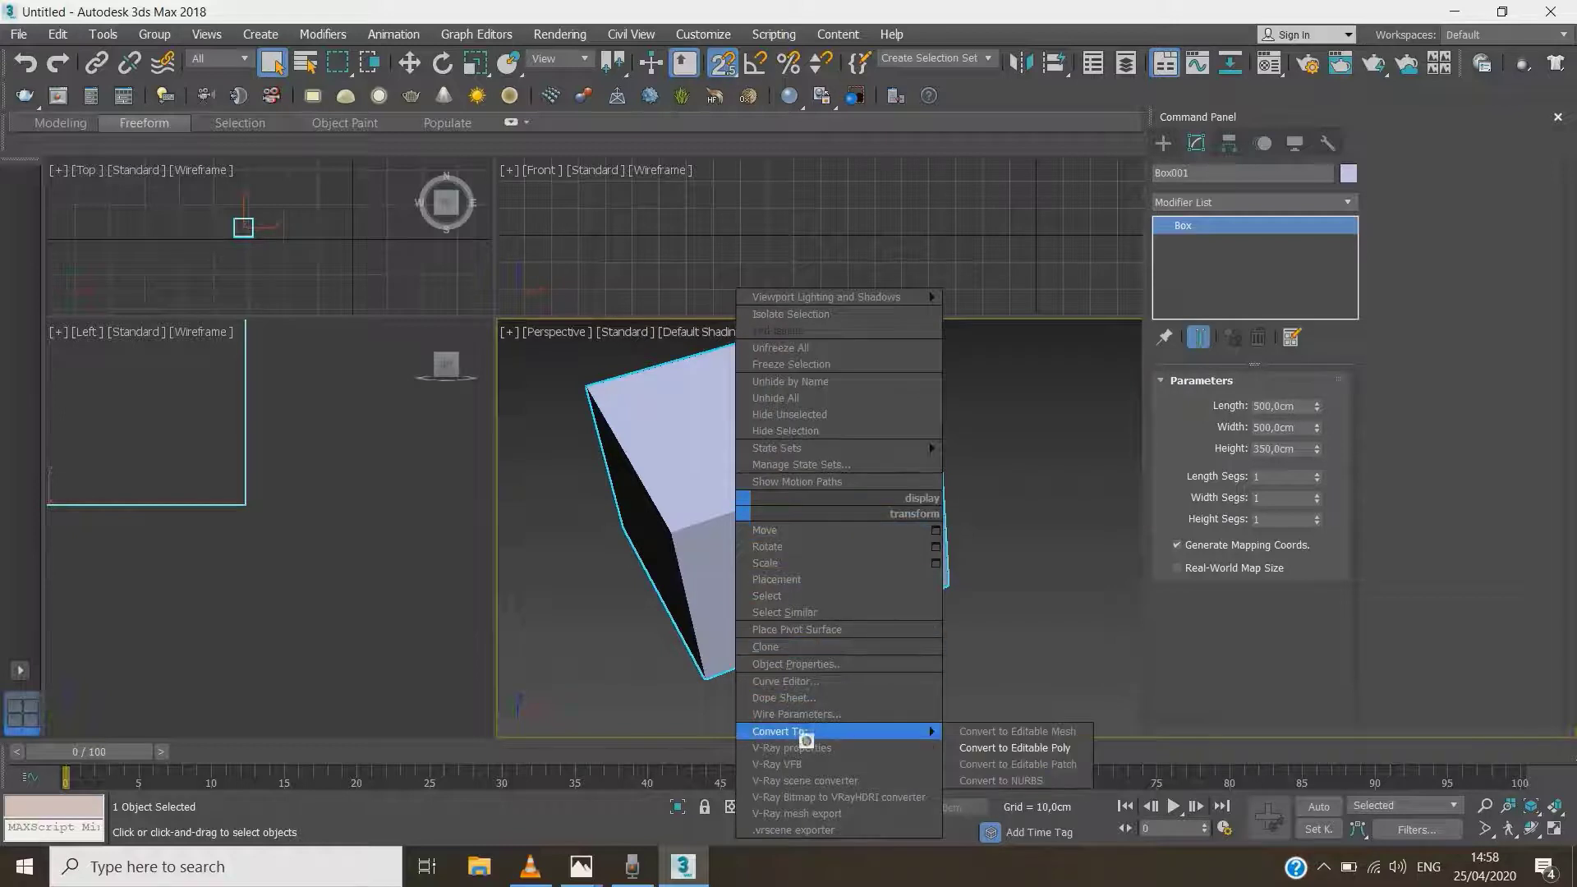
click(991, 753)
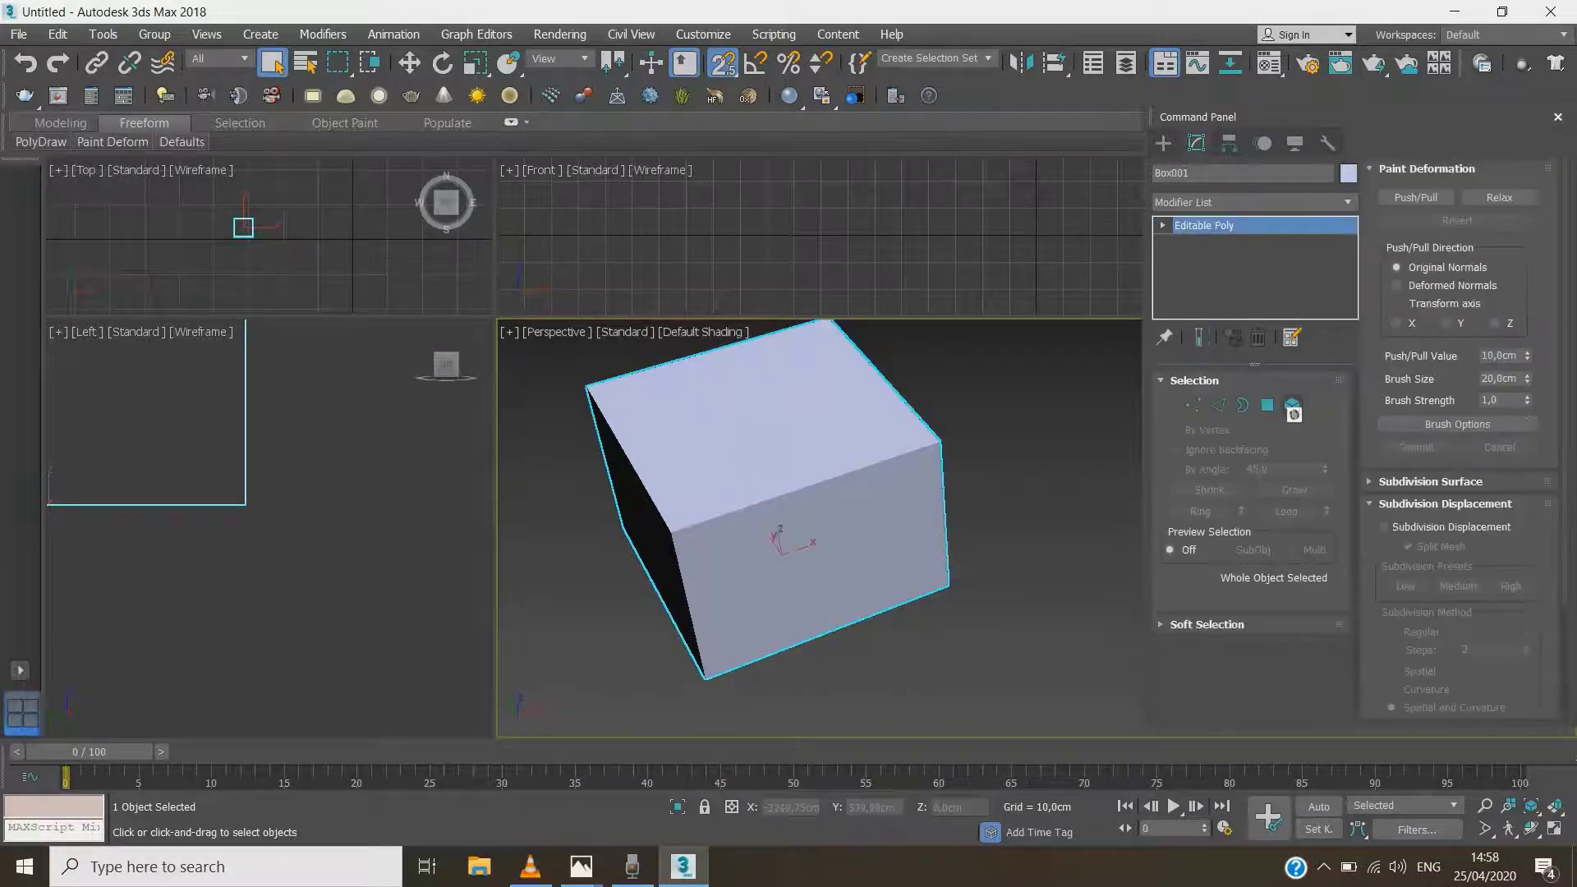
Delete the box's top polygon to leave the room open from above
click(1269, 406)
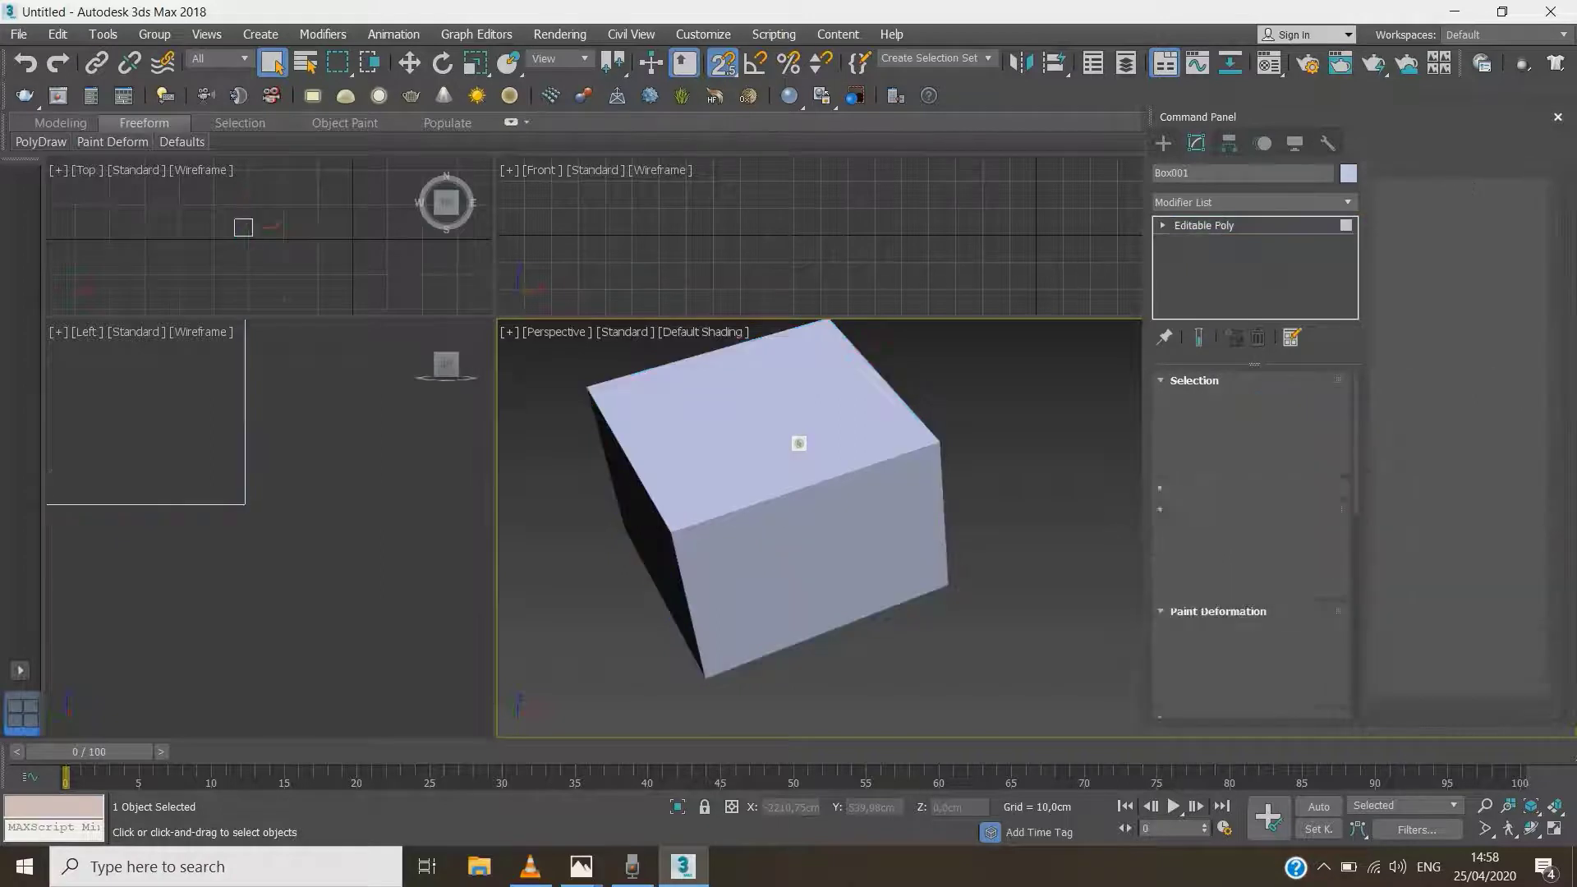
click(808, 461)
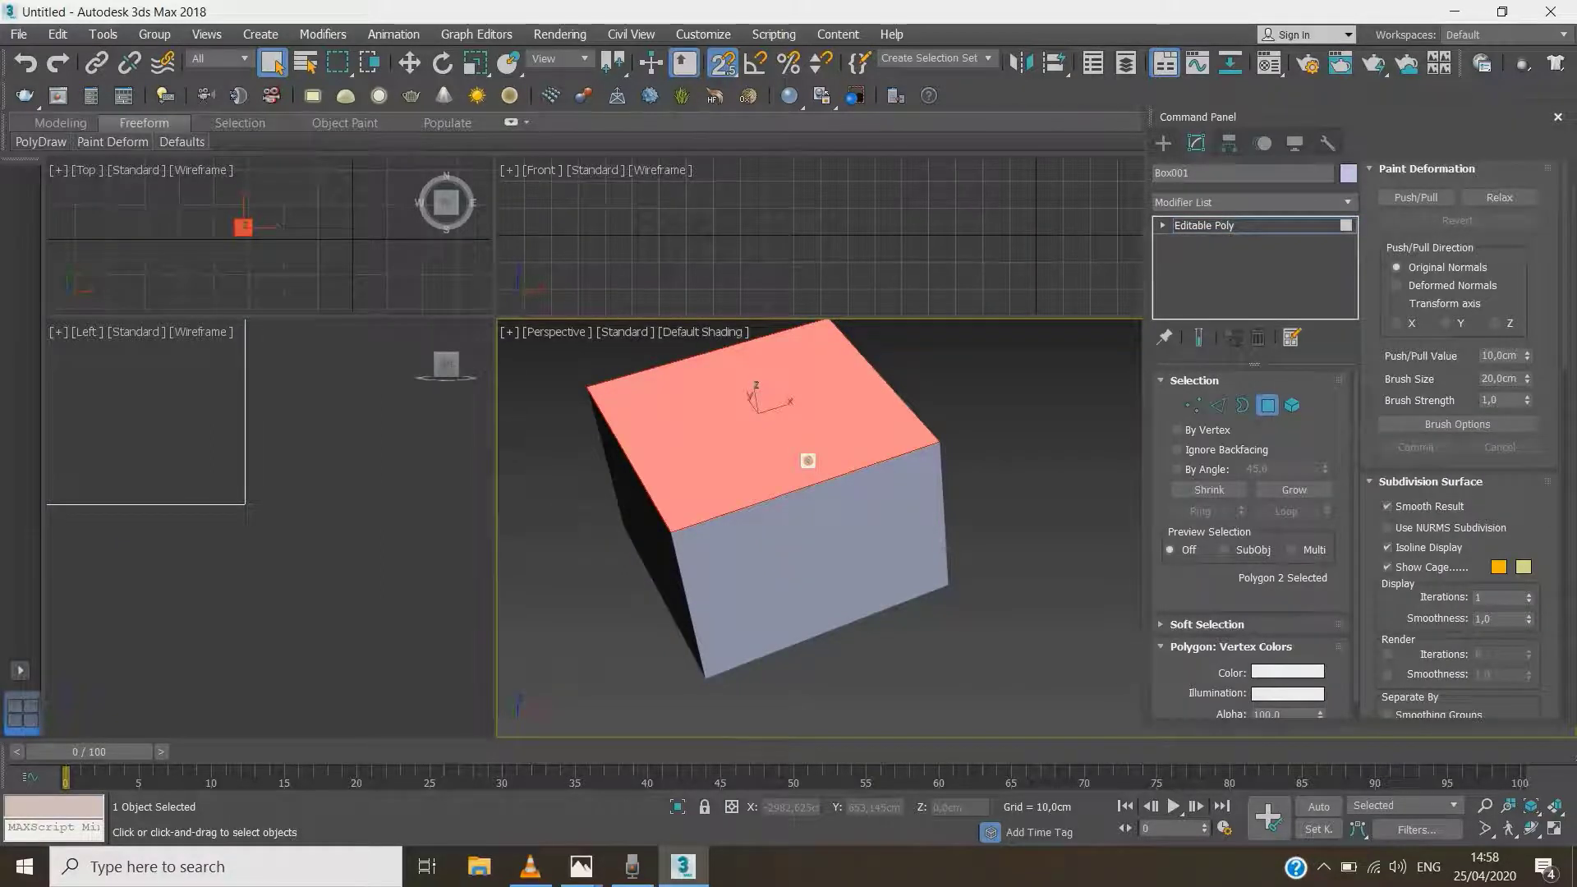
key(Delete)
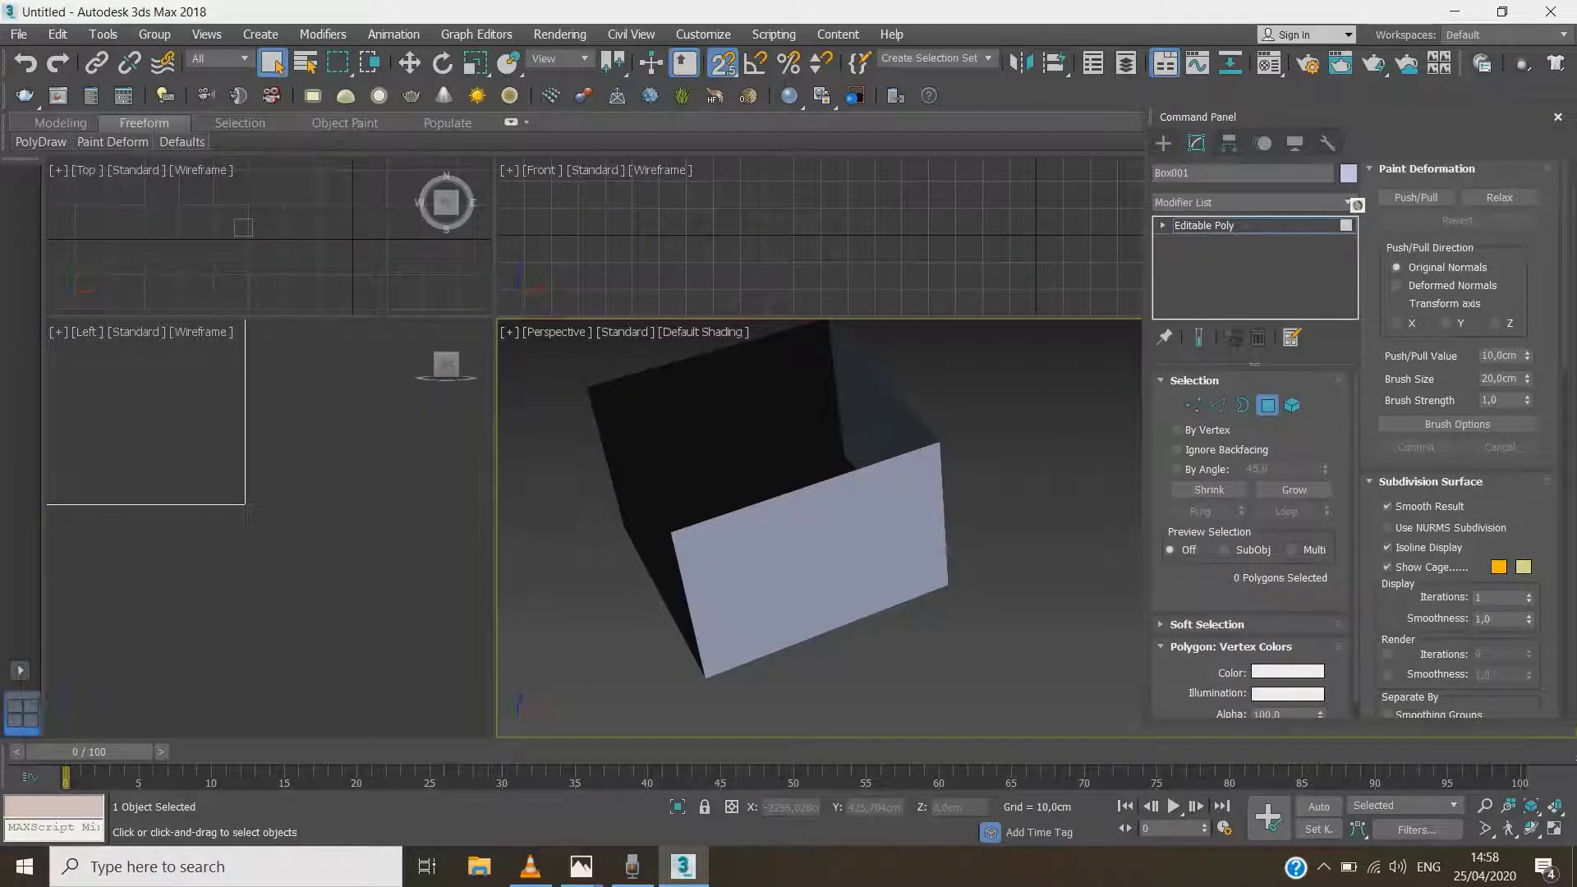
Apply a Shell modifier to the open box with a 15 cm inner amount and a 1 cm outer amount, and deselect it
click(1355, 204)
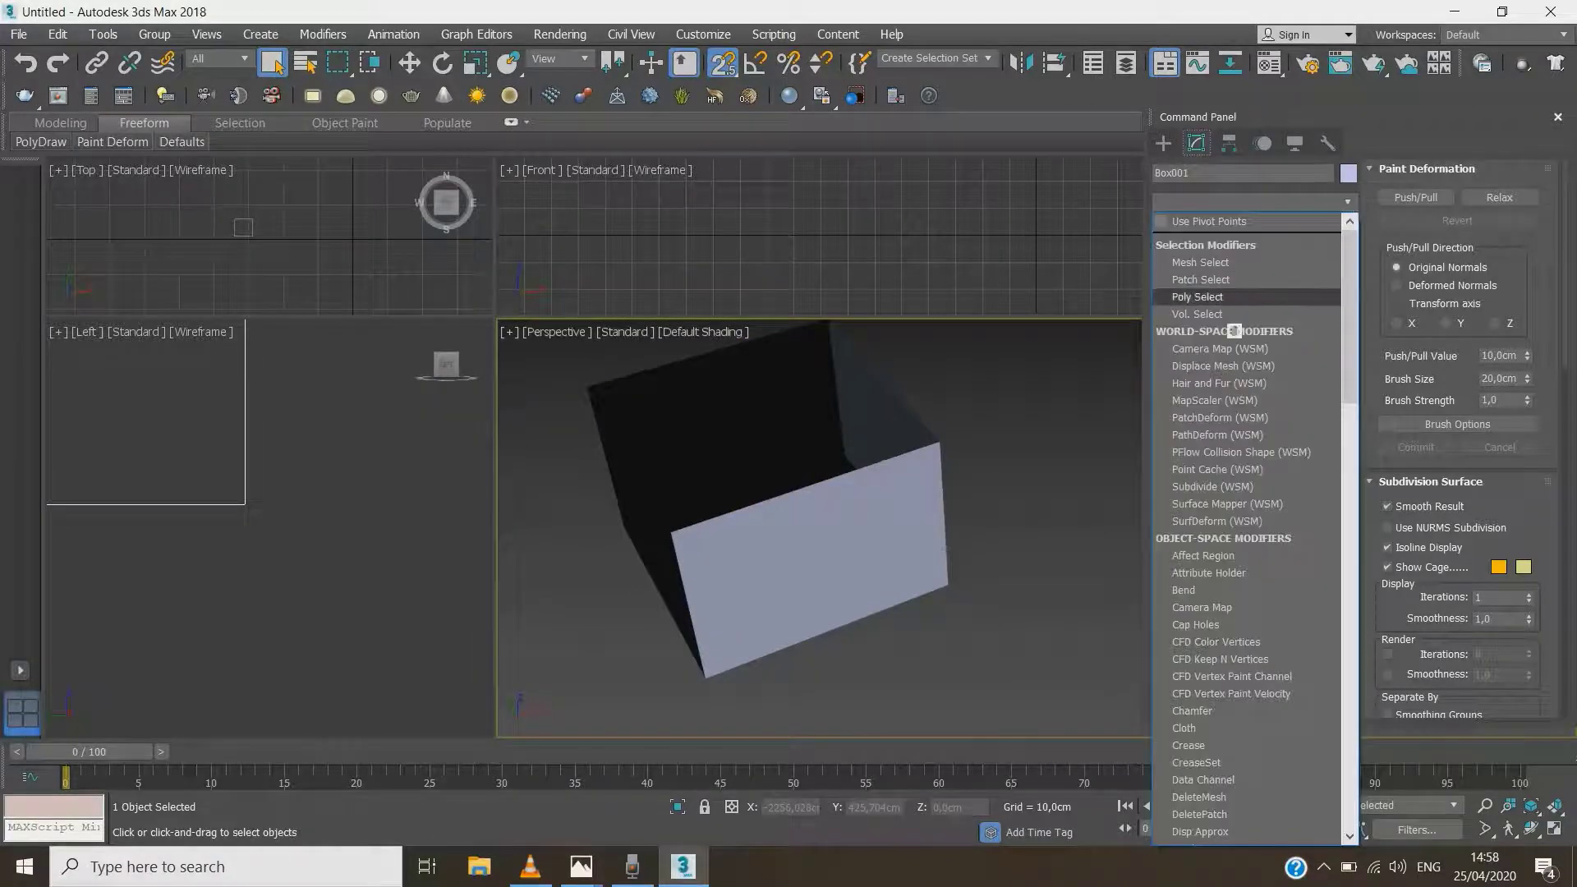
key(s)
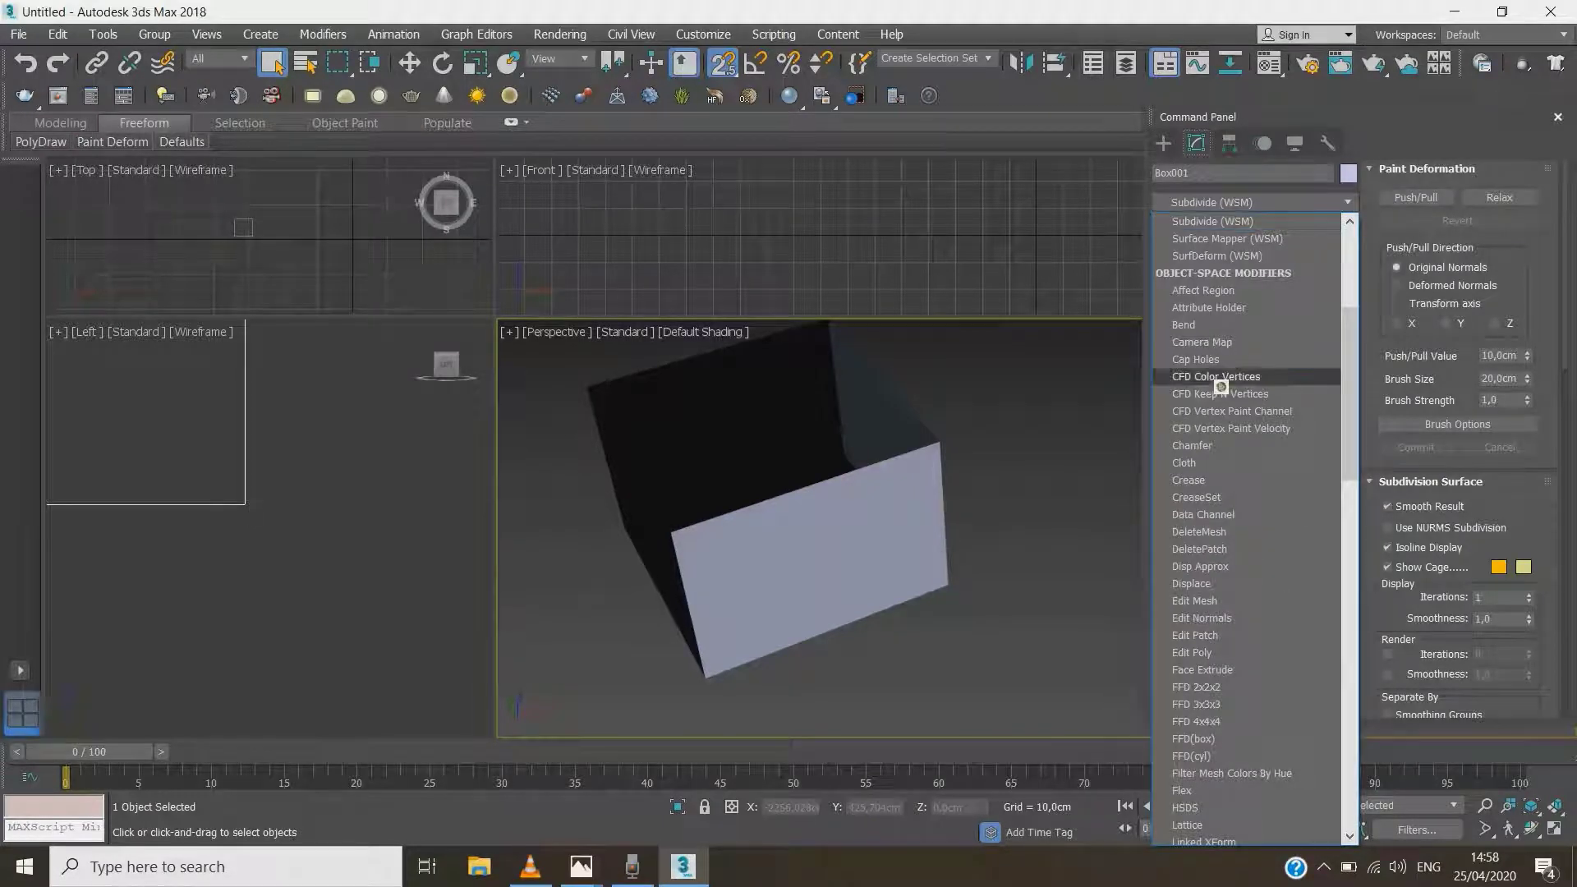
key(s)
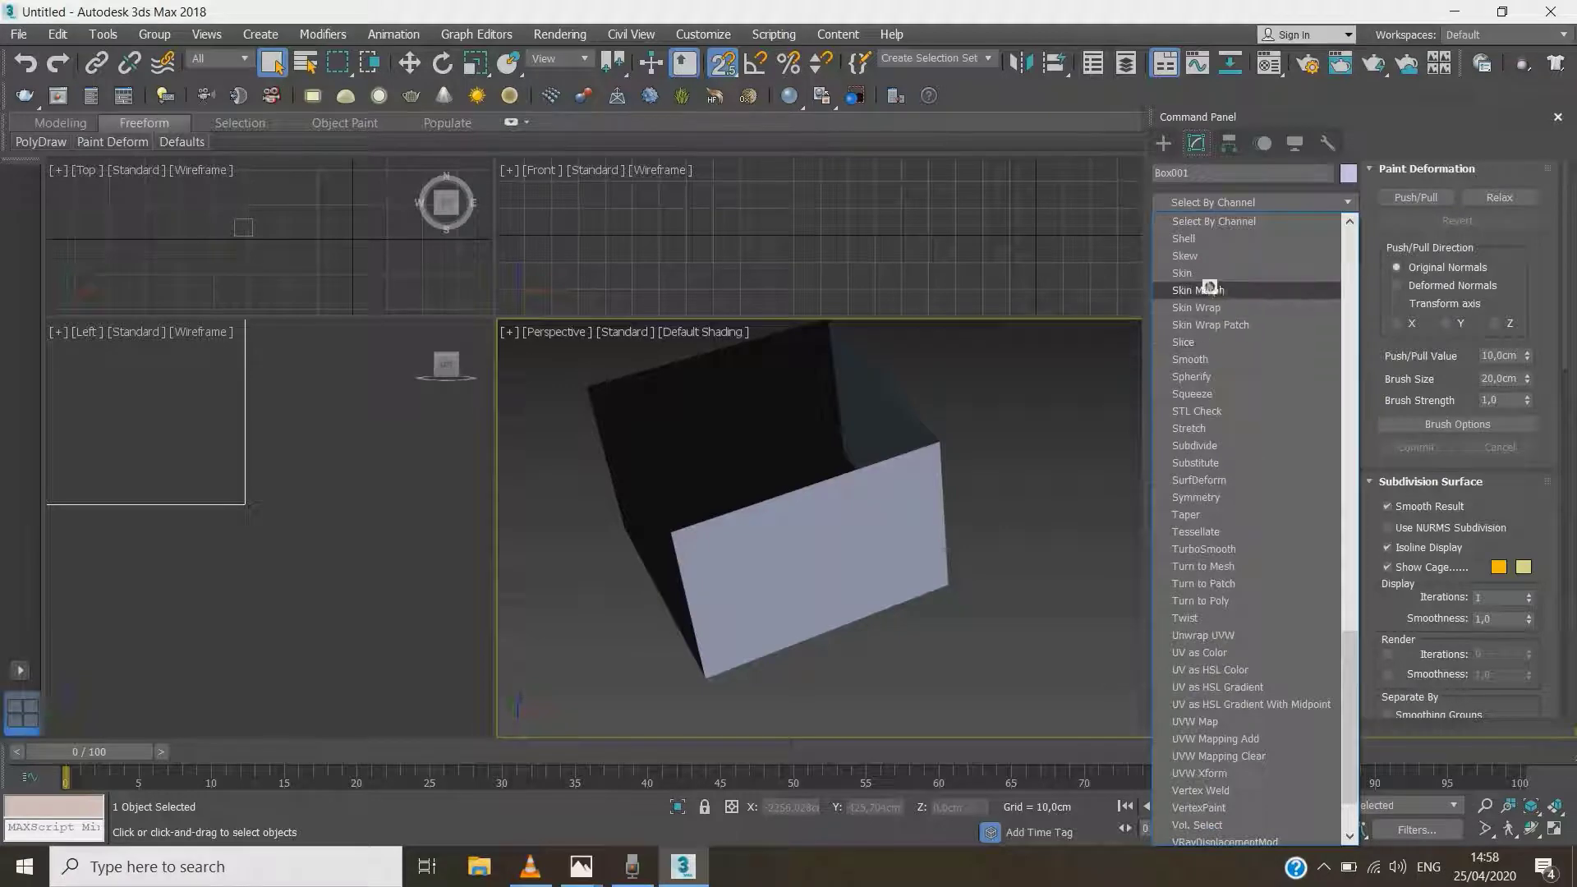
click(1199, 243)
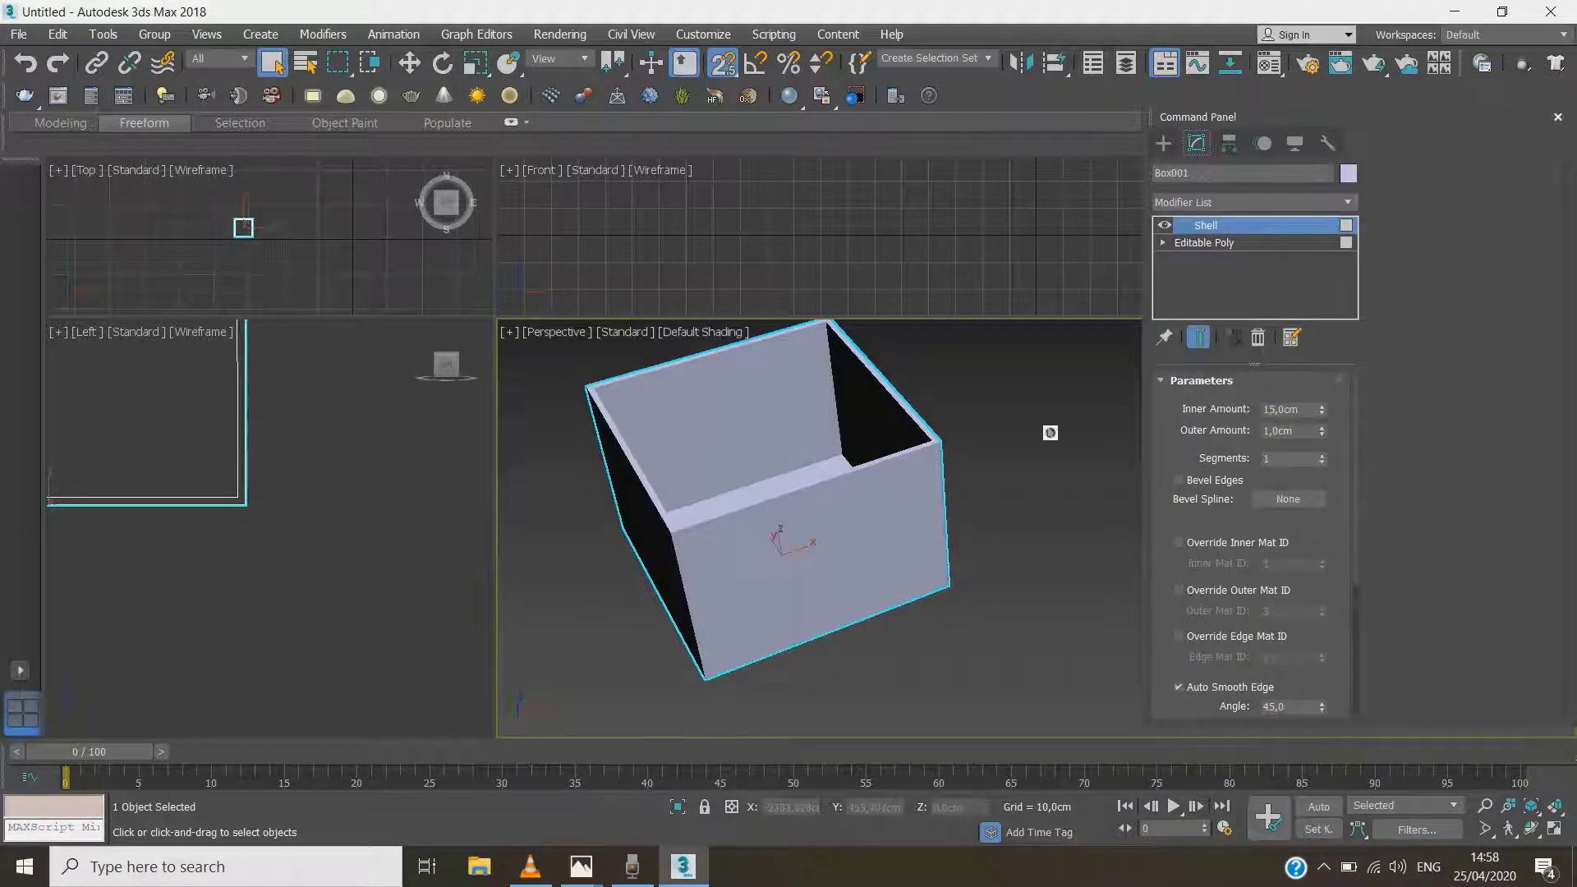
click(1019, 631)
scroll(953, 581, down, 5)
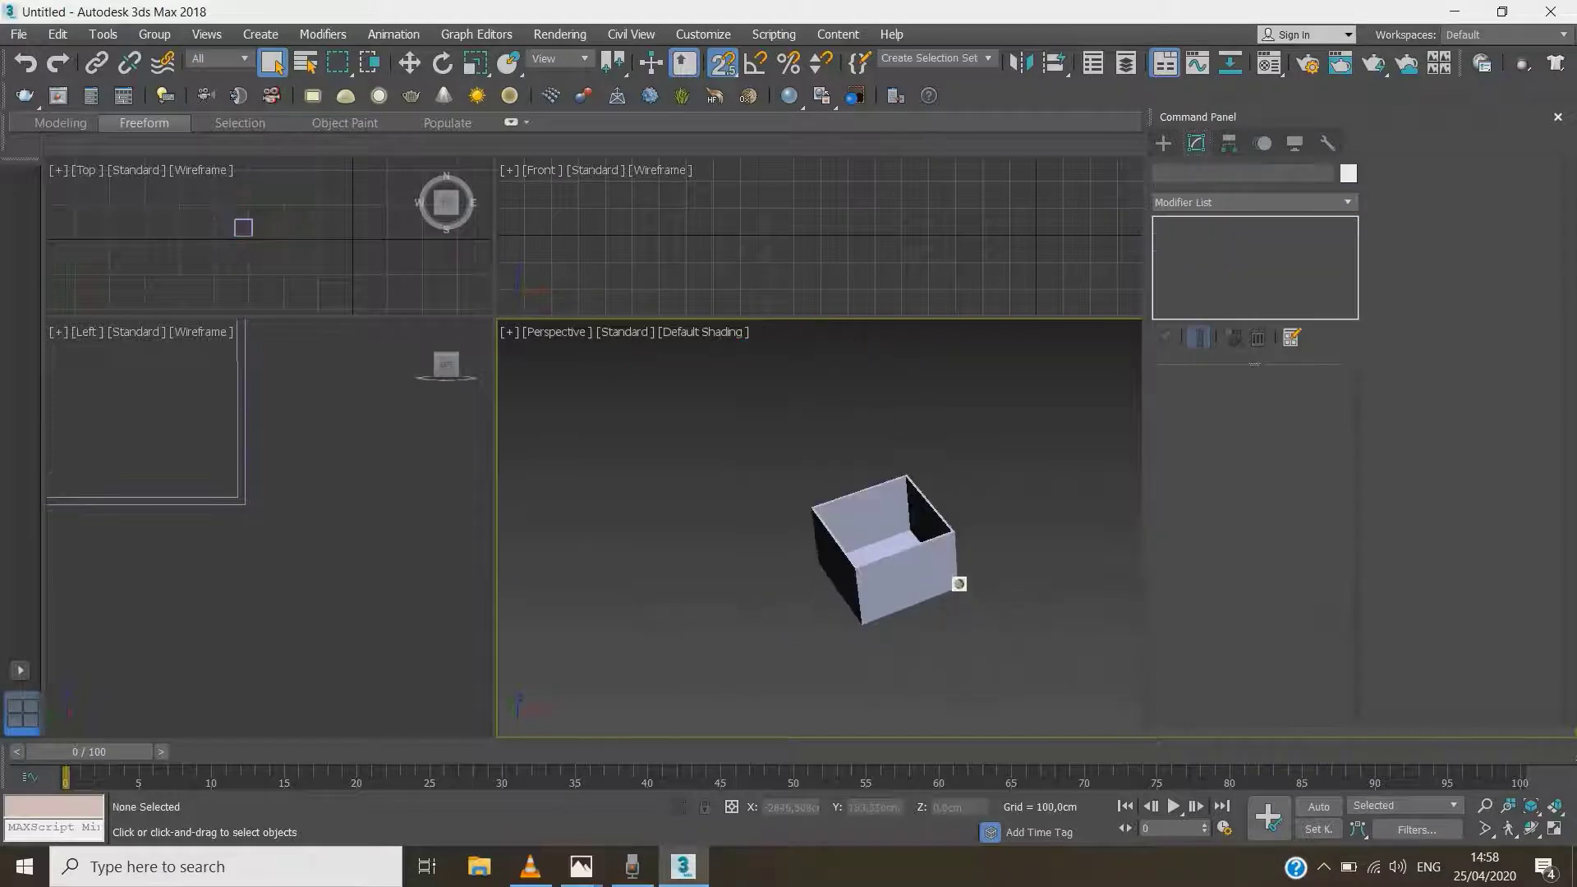
mouse_move(975, 563)
alt+middle_down()
mouse_move(991, 584)
mouse_move(968, 553)
alt+middle_up()
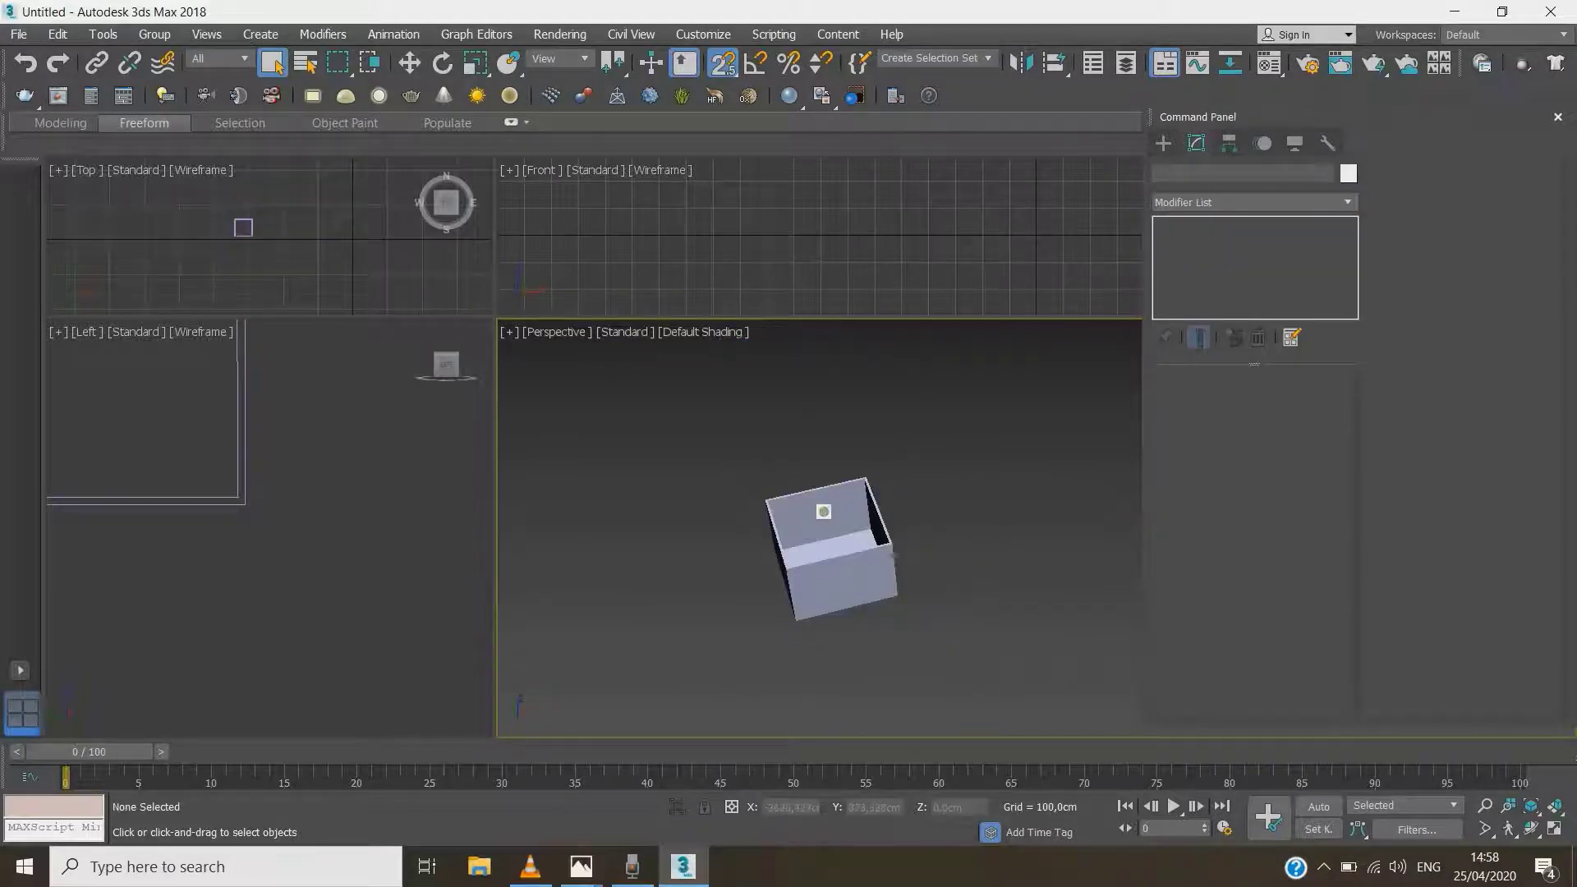
scroll(820, 511, up, 4)
scroll(833, 492, down, 3)
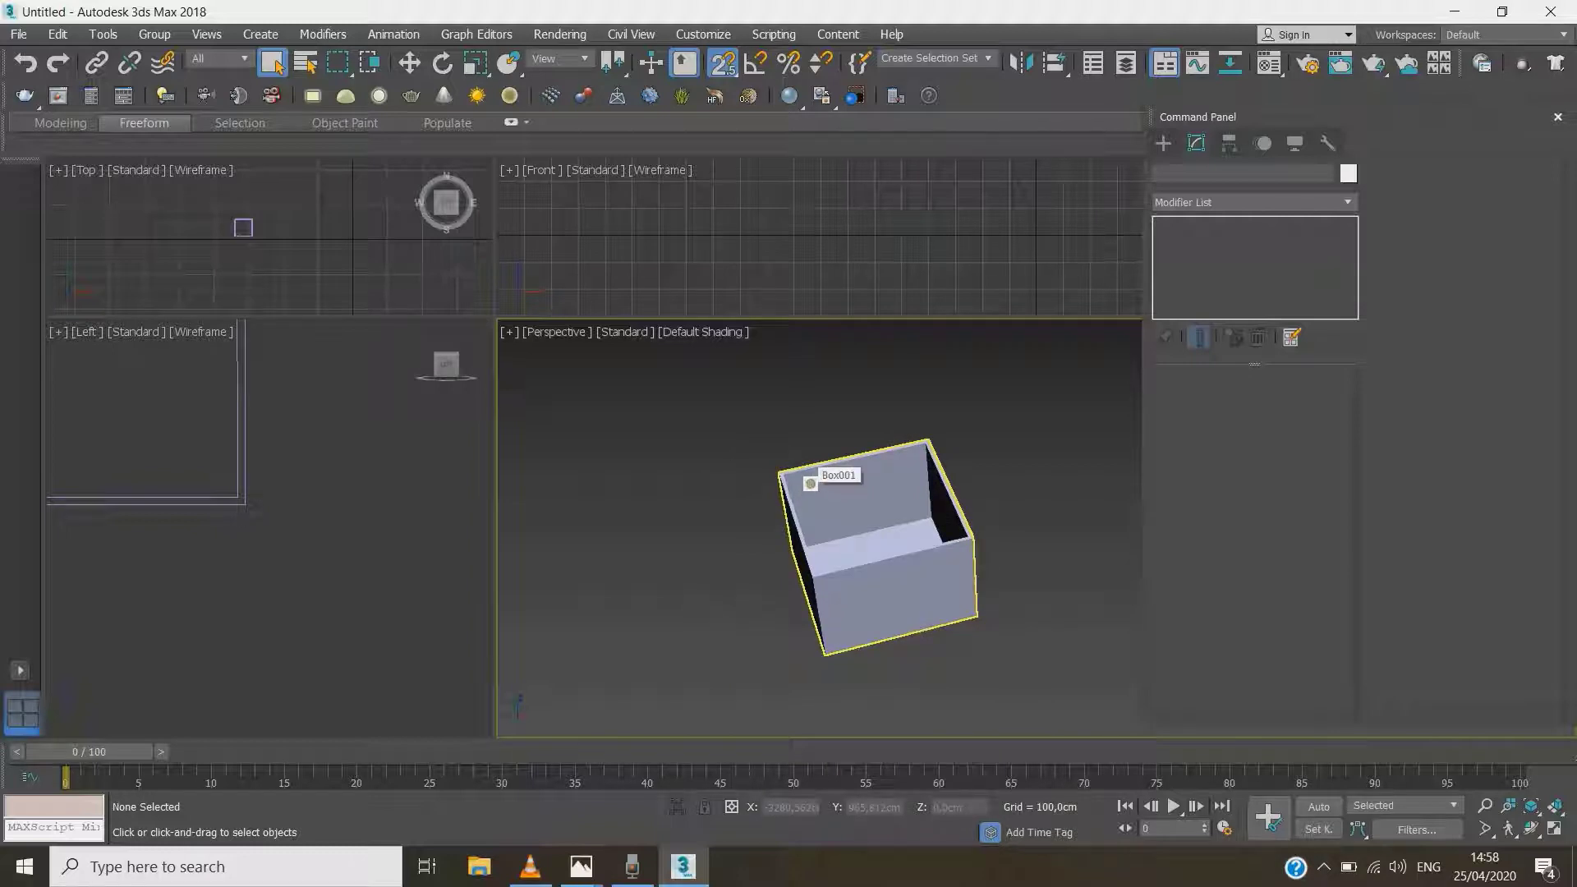
scroll(369, 438, down, 4)
scroll(283, 425, up, 1)
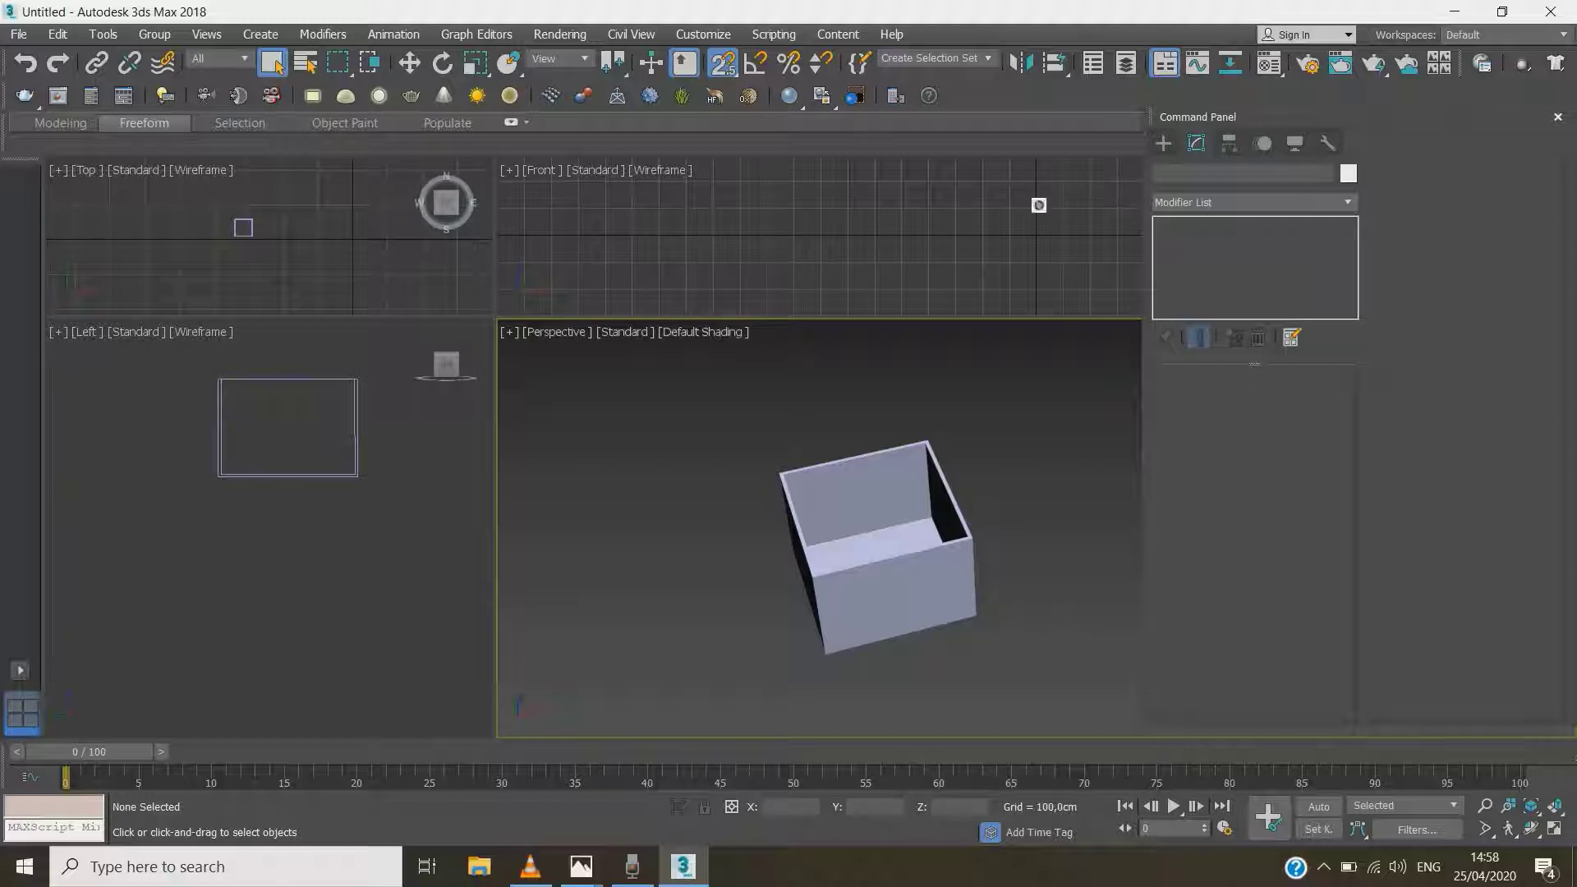
Start the Box tool and enlarge the Top viewport around the room's plan
click(1173, 146)
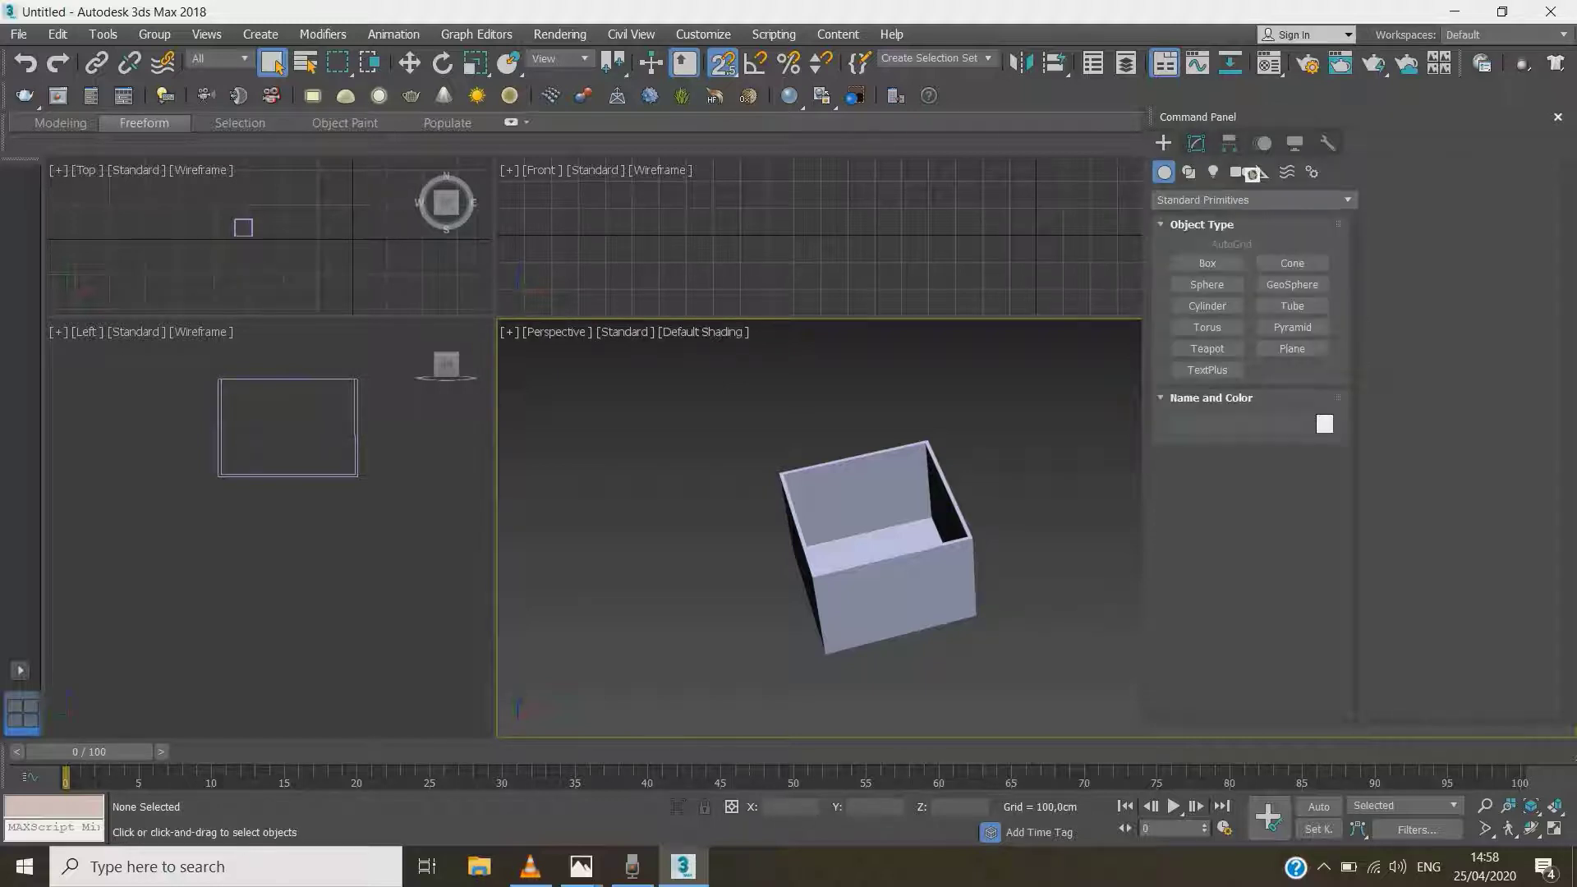
click(1207, 263)
scroll(534, 458, down, 5)
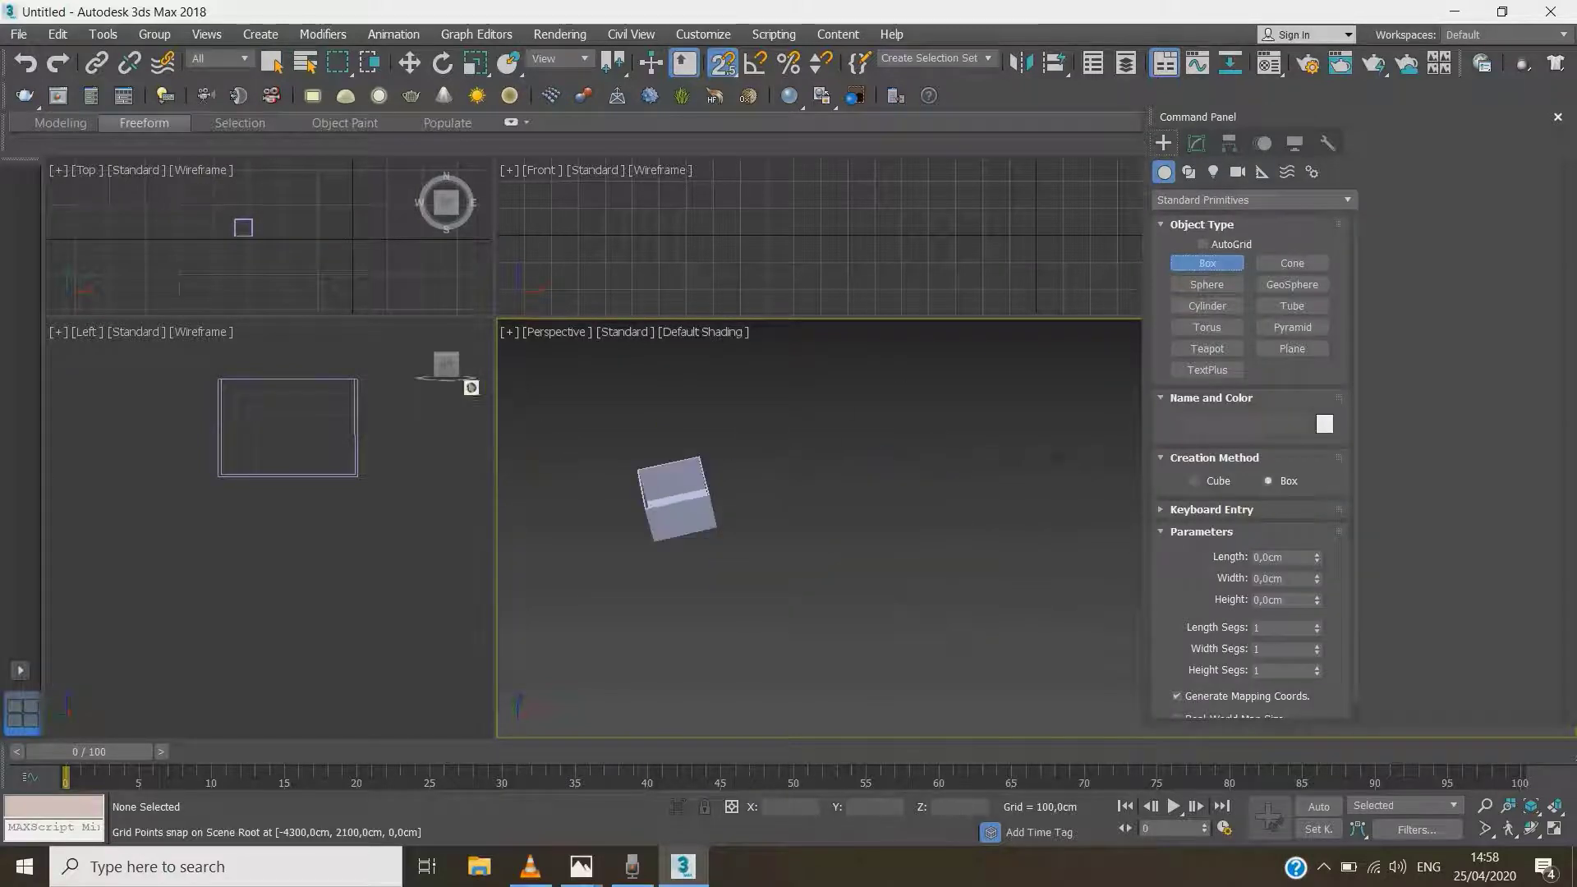
scroll(234, 402, up, 4)
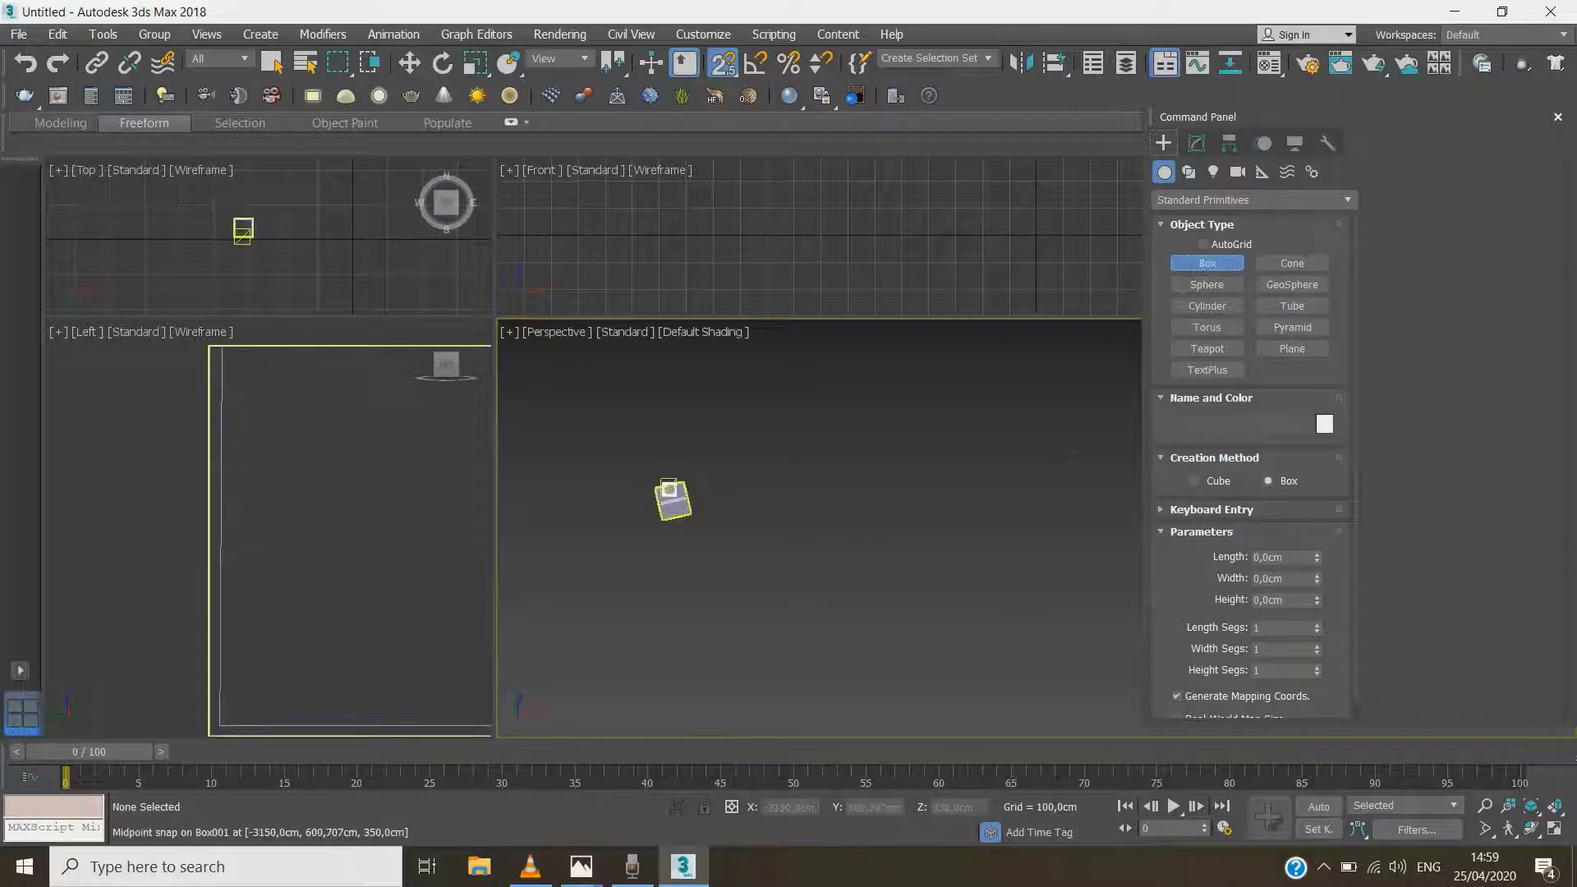
scroll(664, 503, up, 5)
scroll(271, 240, up, 3)
scroll(274, 242, up, 3)
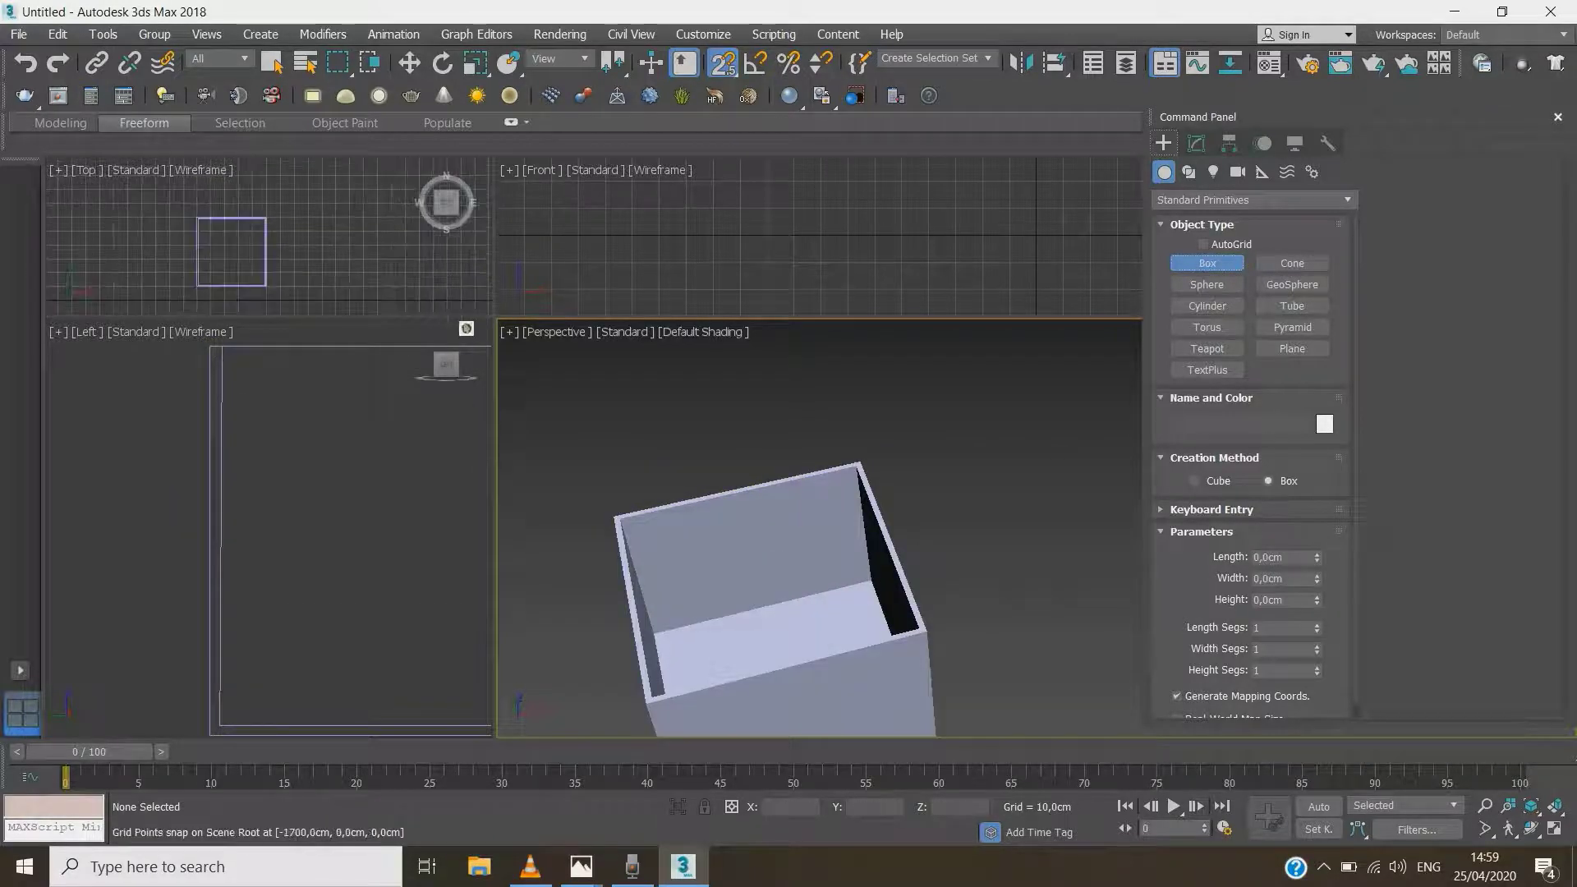
drag(502, 325, 644, 528)
scroll(257, 336, up, 3)
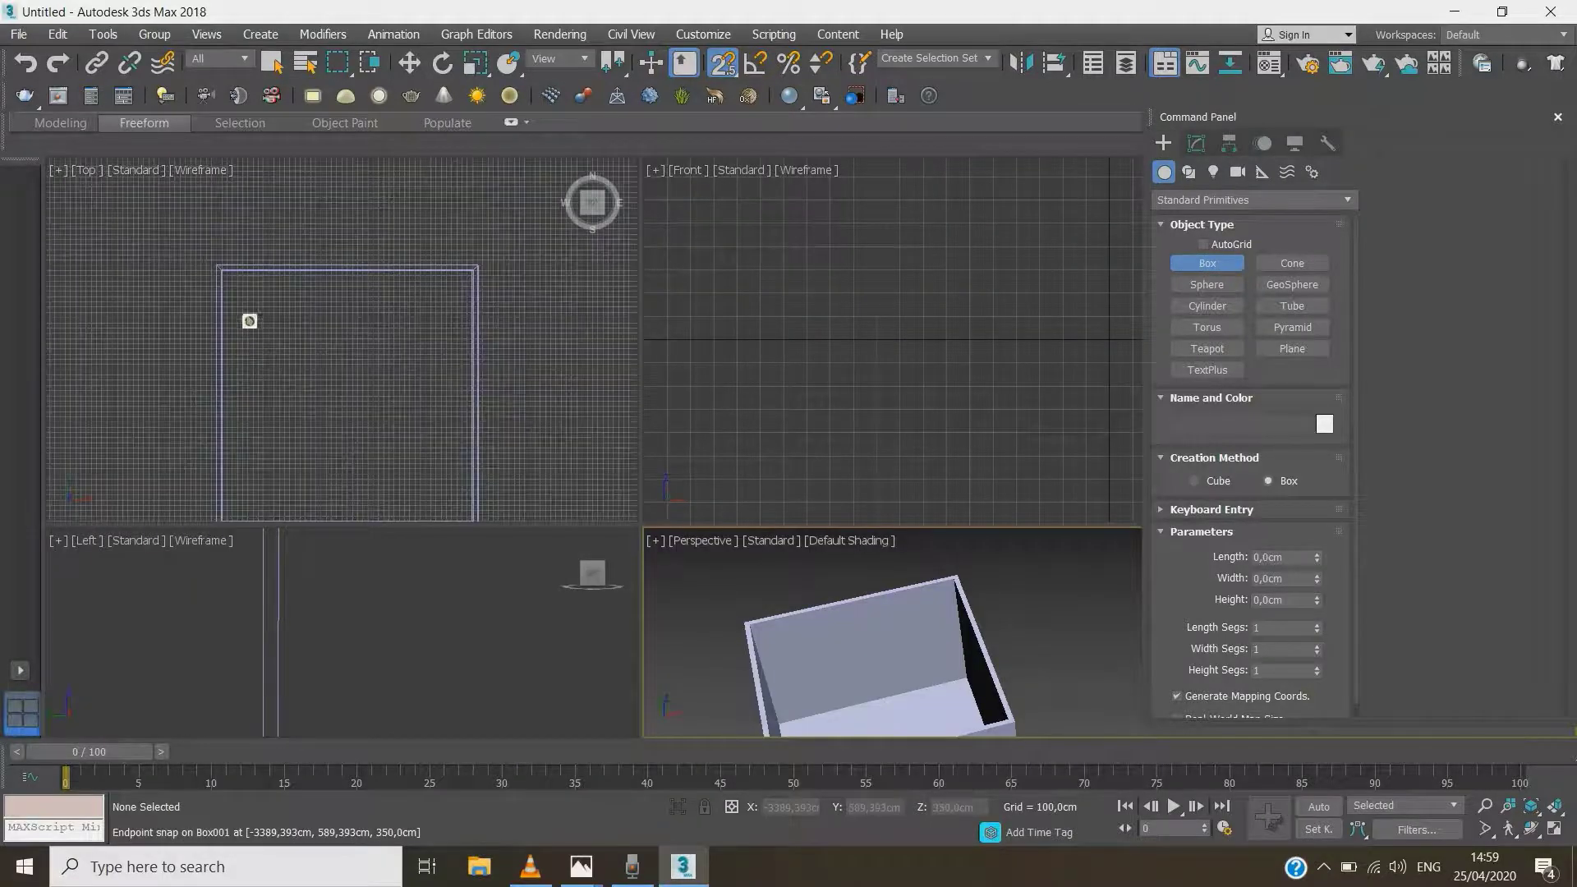
scroll(274, 307, down, 1)
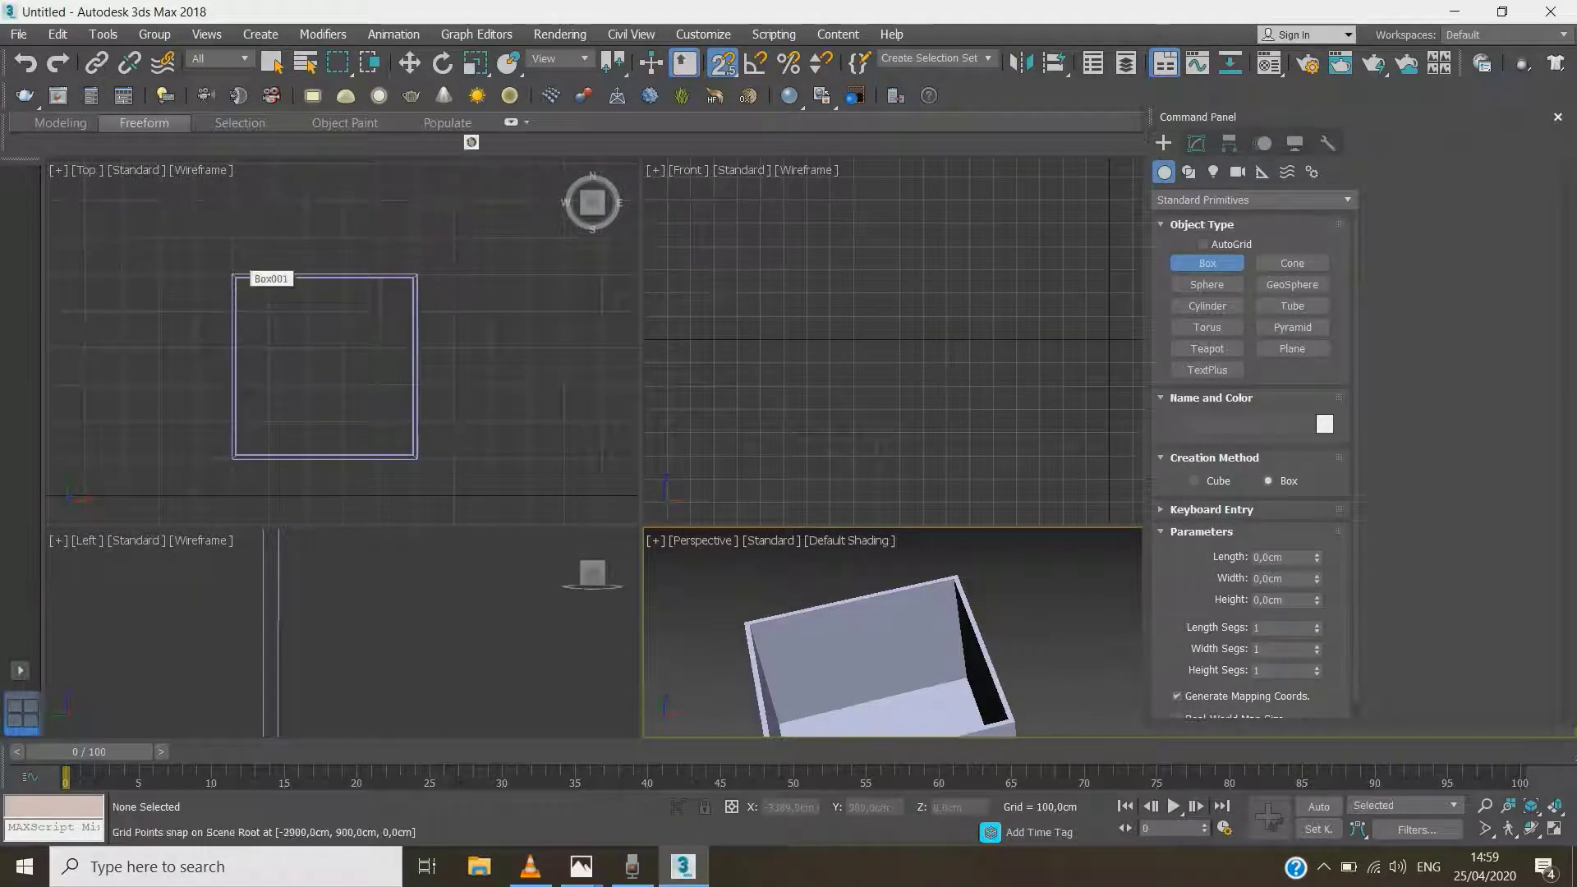
Draw a box in the Top viewport snapped between the room's opposite inner corners, about 479 x 479 cm and 71 cm high
click(726, 65)
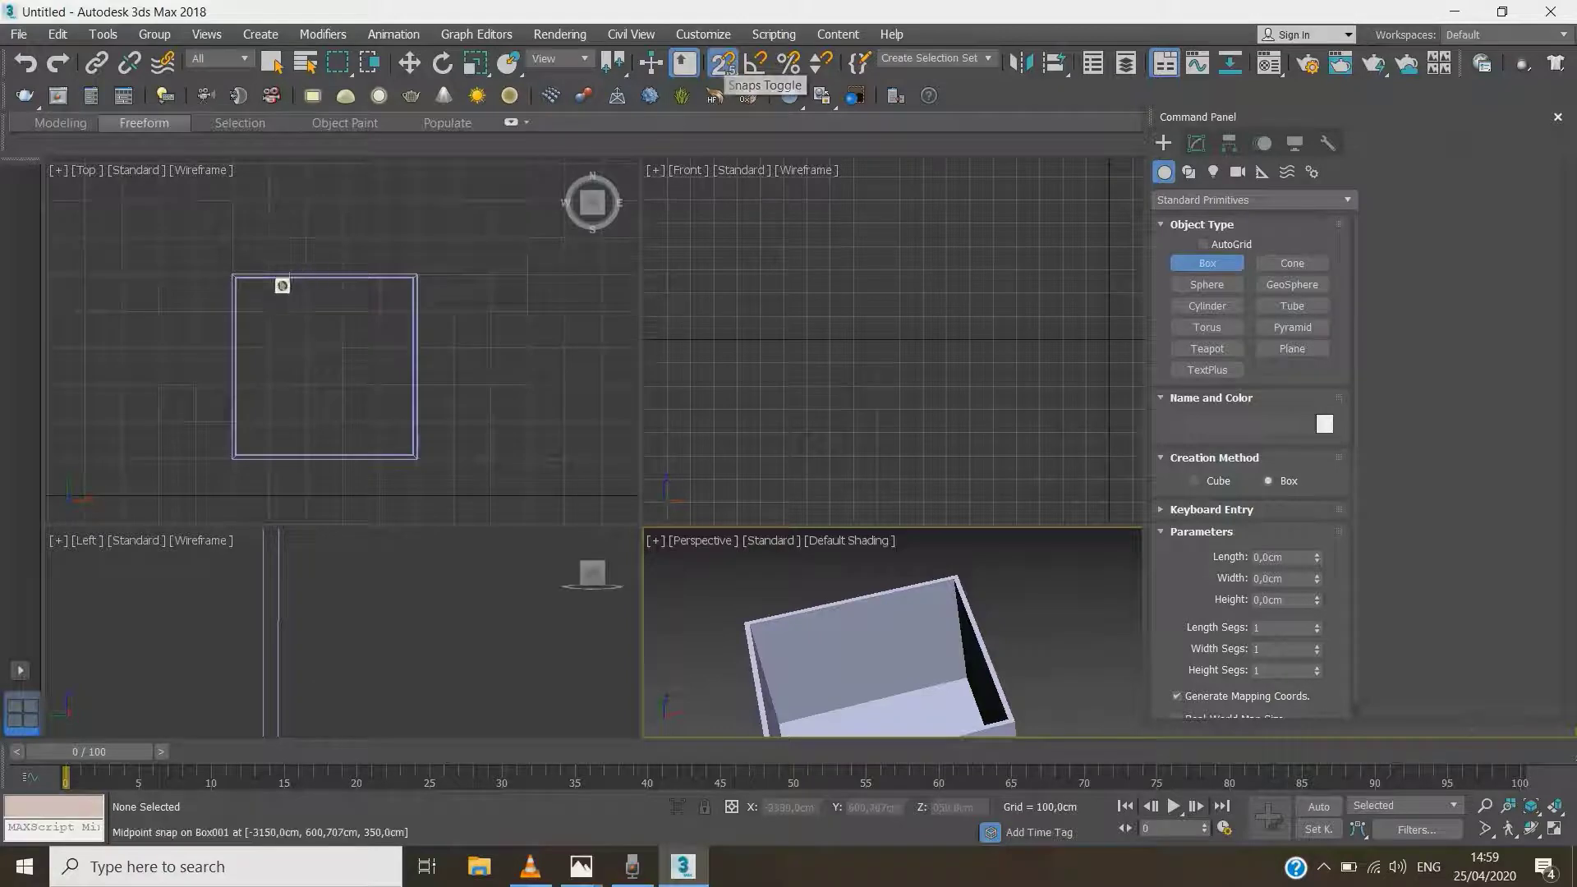
scroll(249, 295, up, 2)
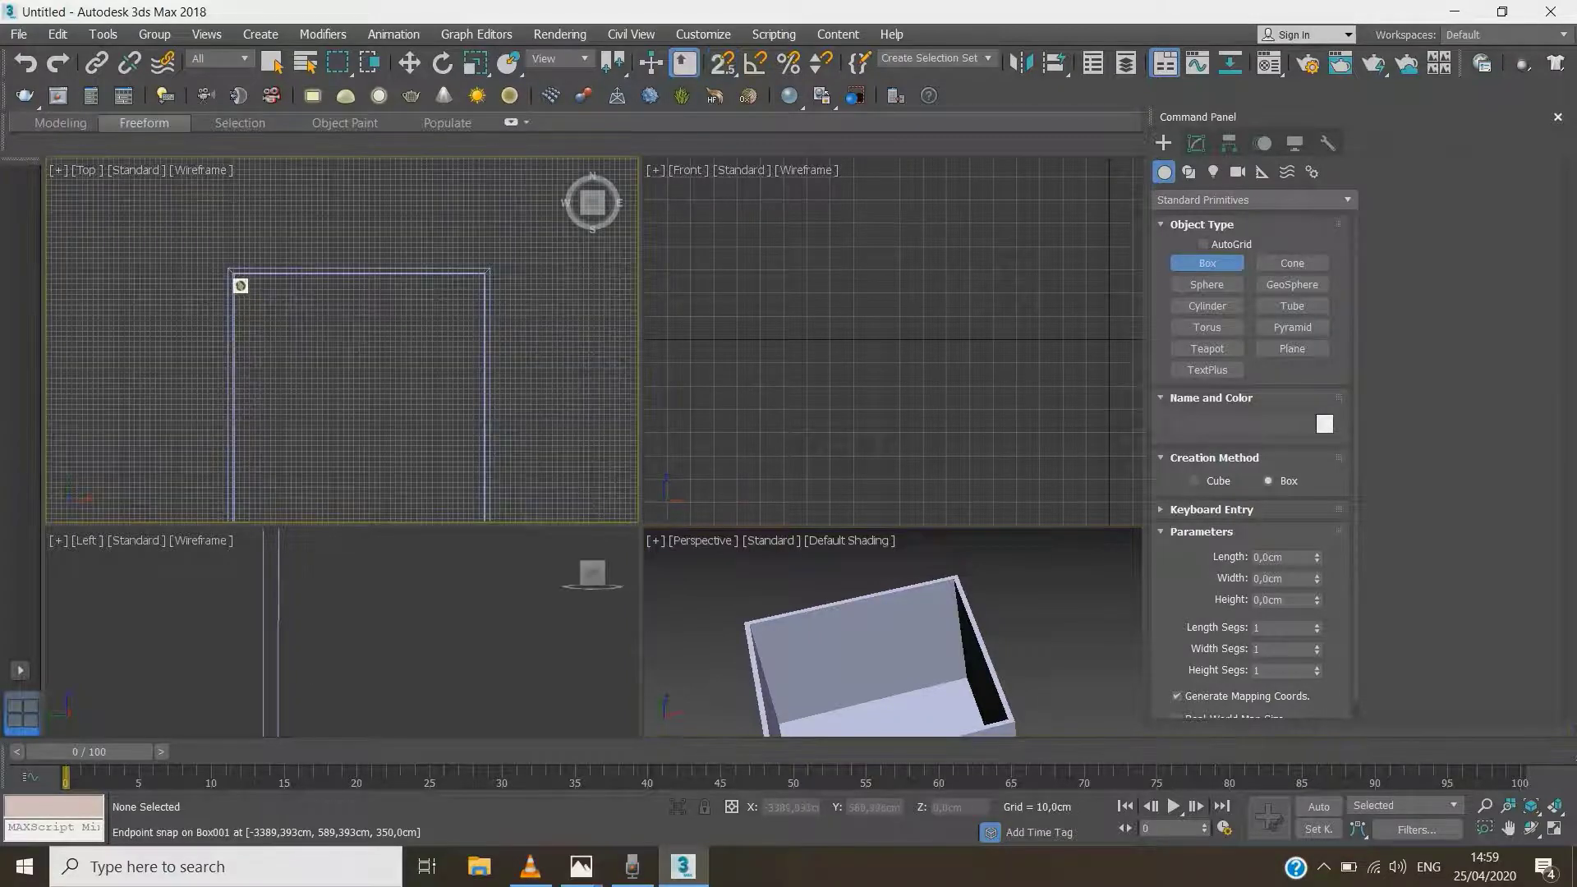
key(s)
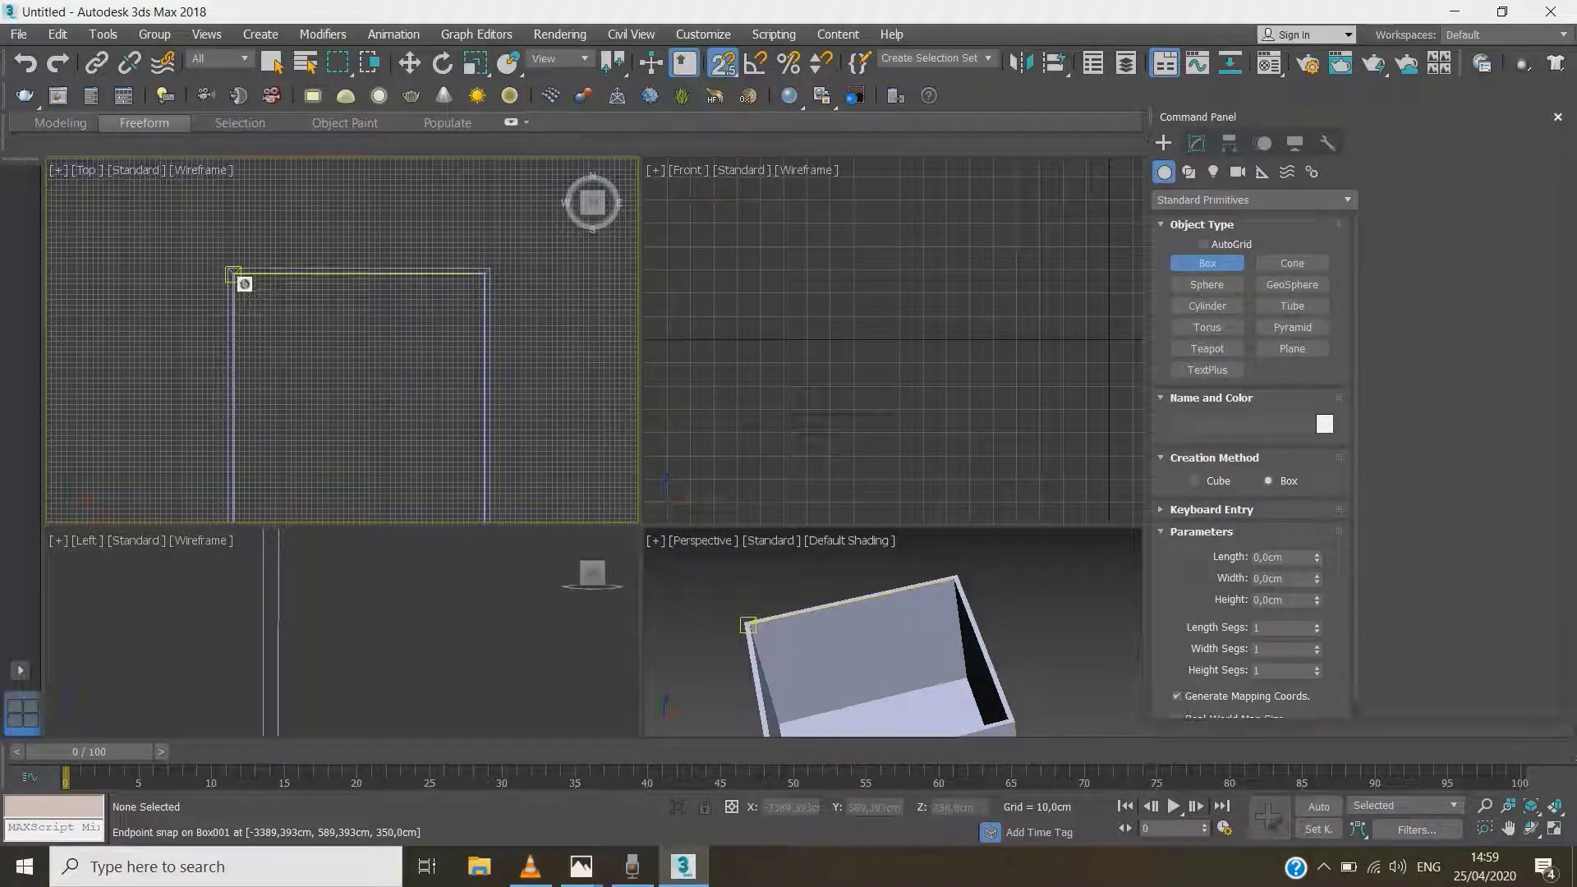
drag(244, 283, 433, 470)
scroll(263, 297, down, 2)
scroll(402, 443, up, 2)
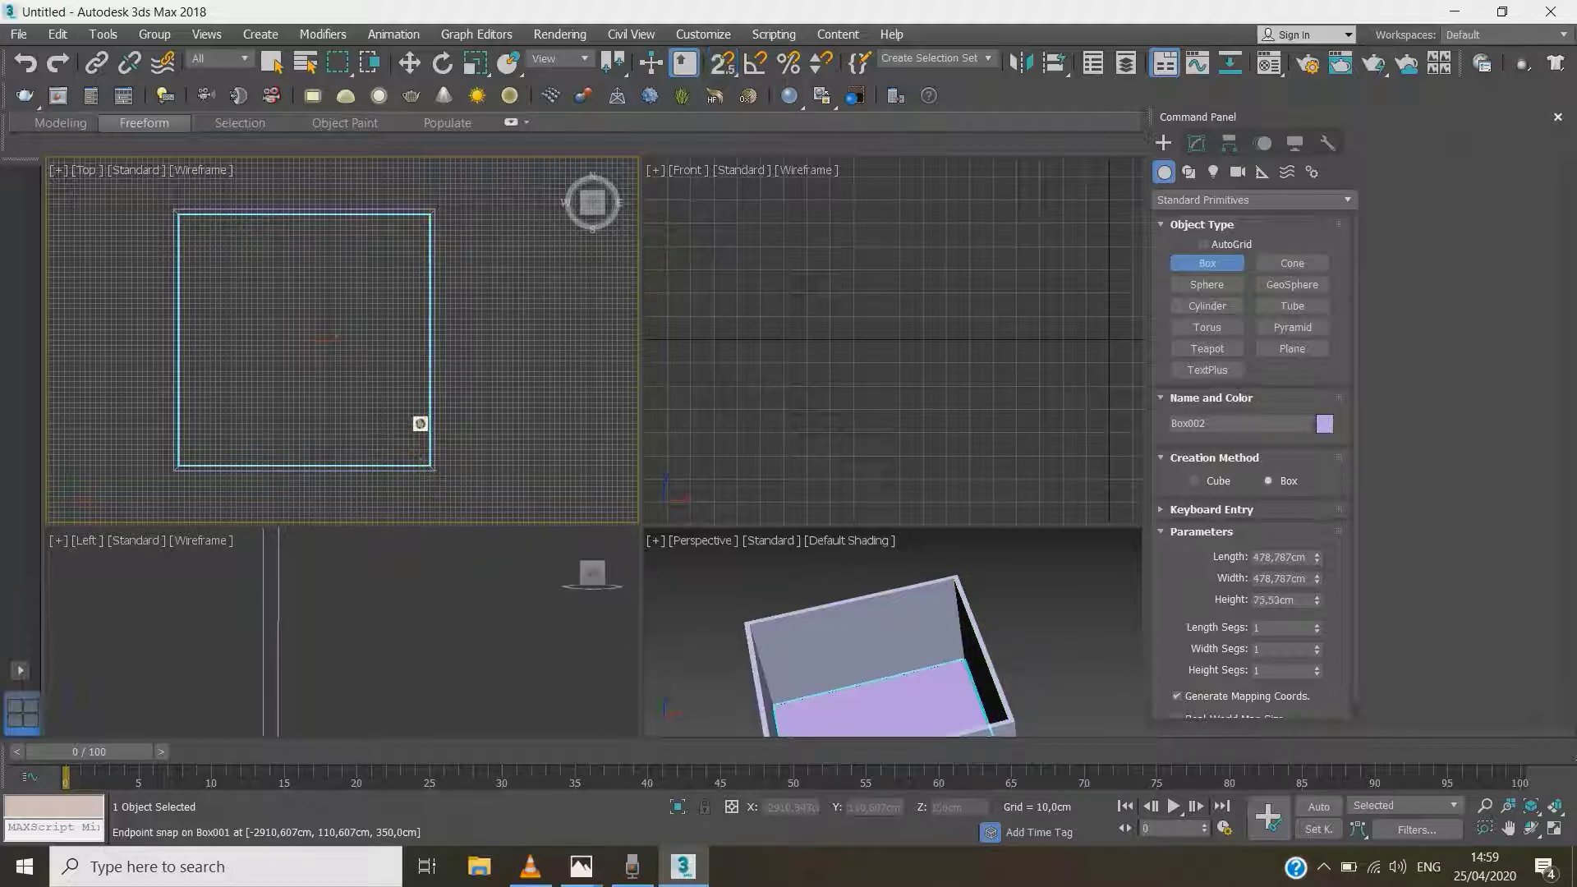
click(415, 433)
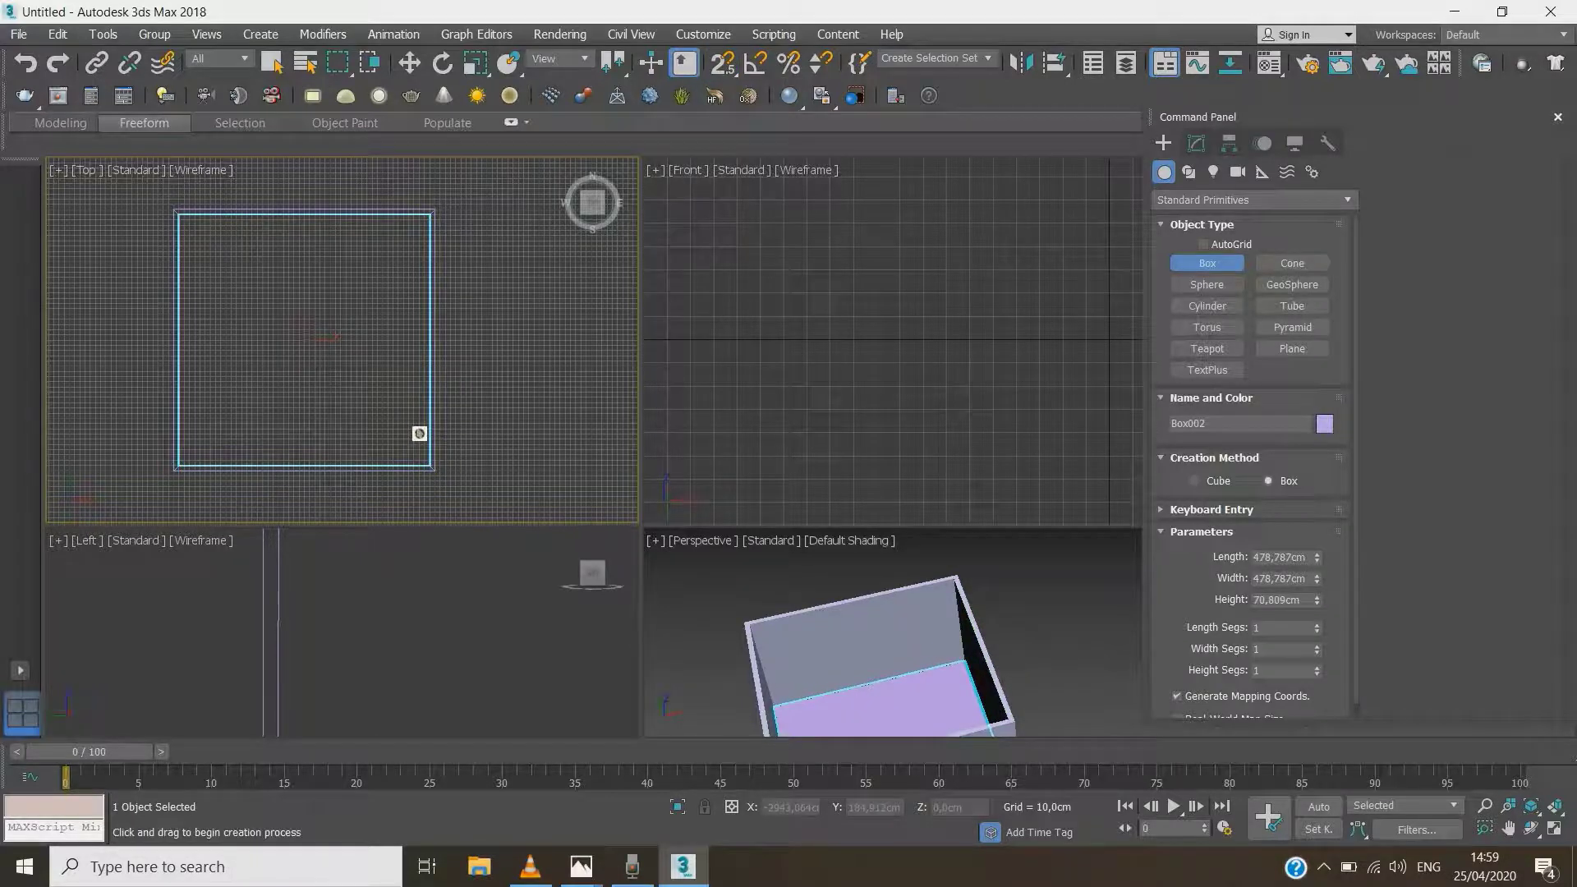
Enlarge the Perspective viewport and set the new inner box's height to 15 cm
scroll(834, 585, down, 5)
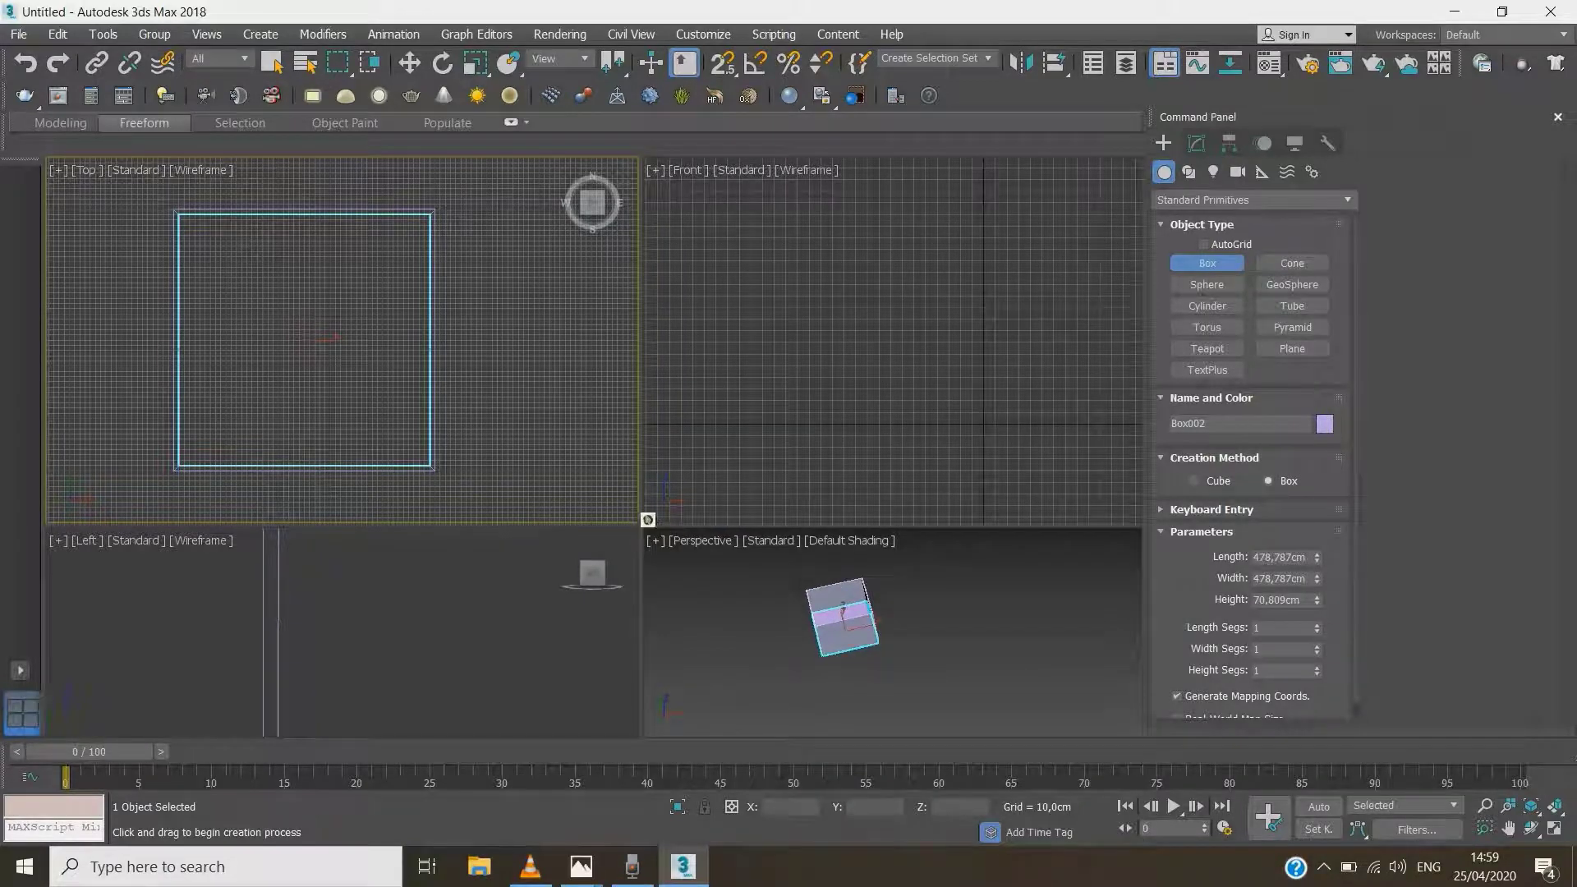
drag(647, 519, 601, 331)
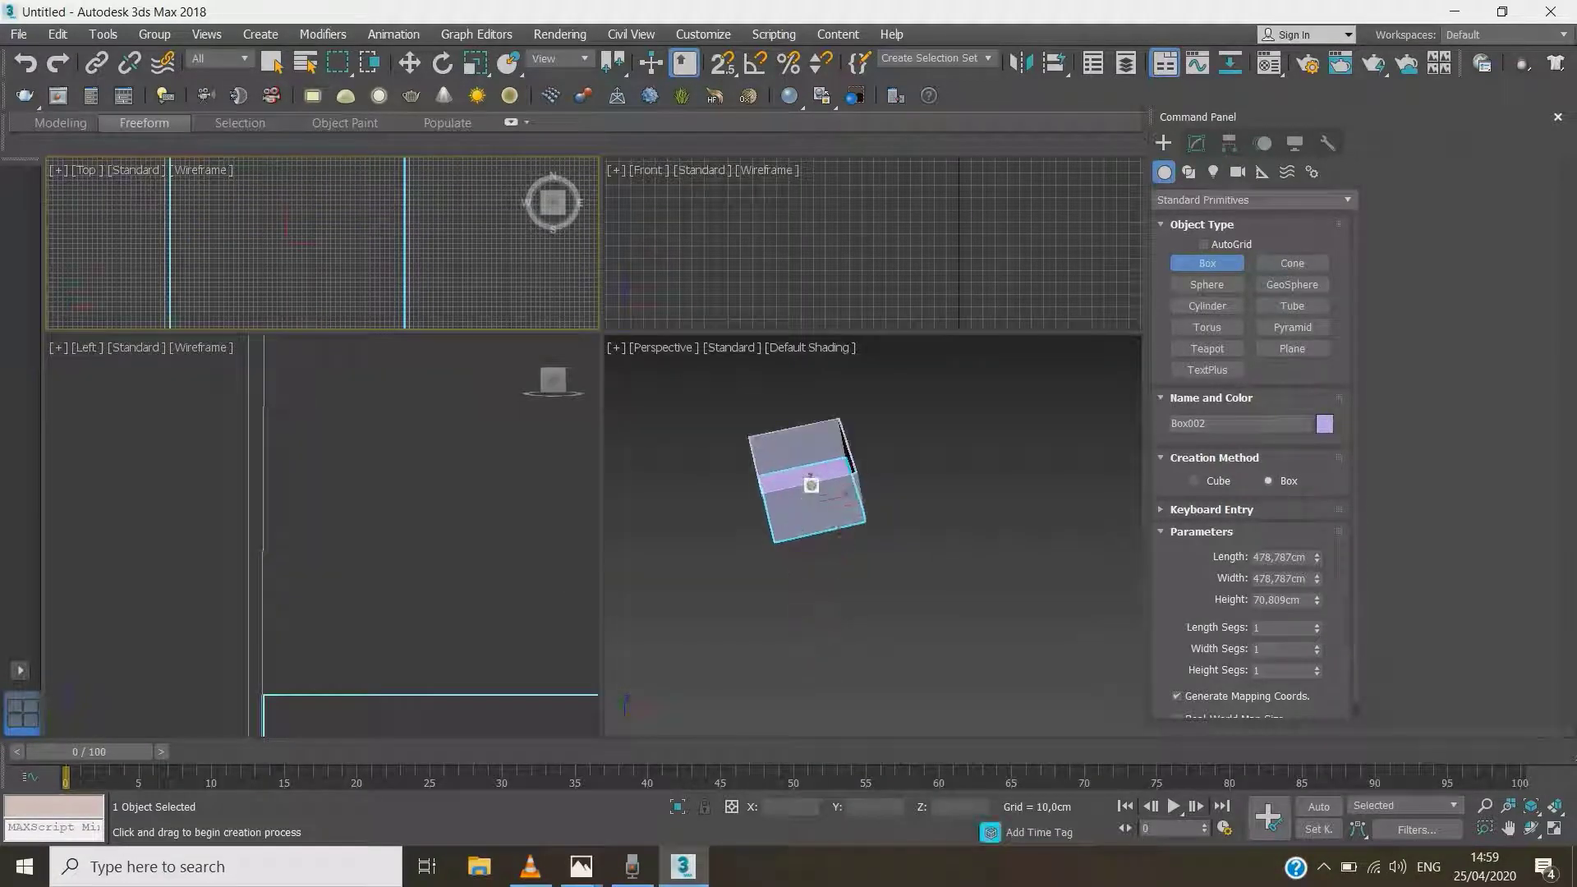
alt+middle_click(811, 485)
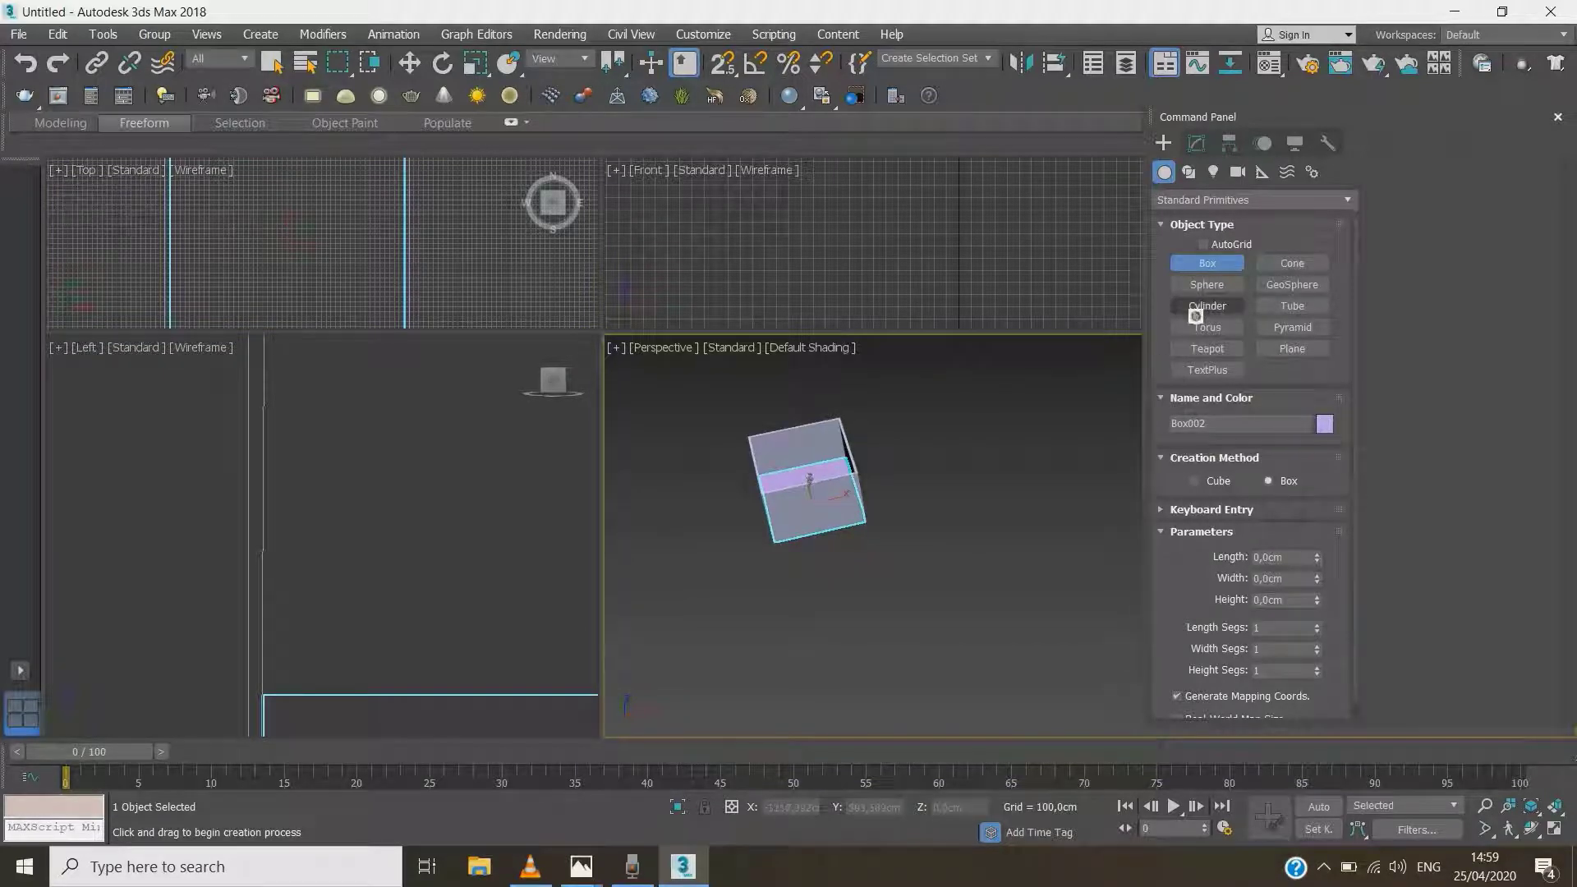
click(1196, 144)
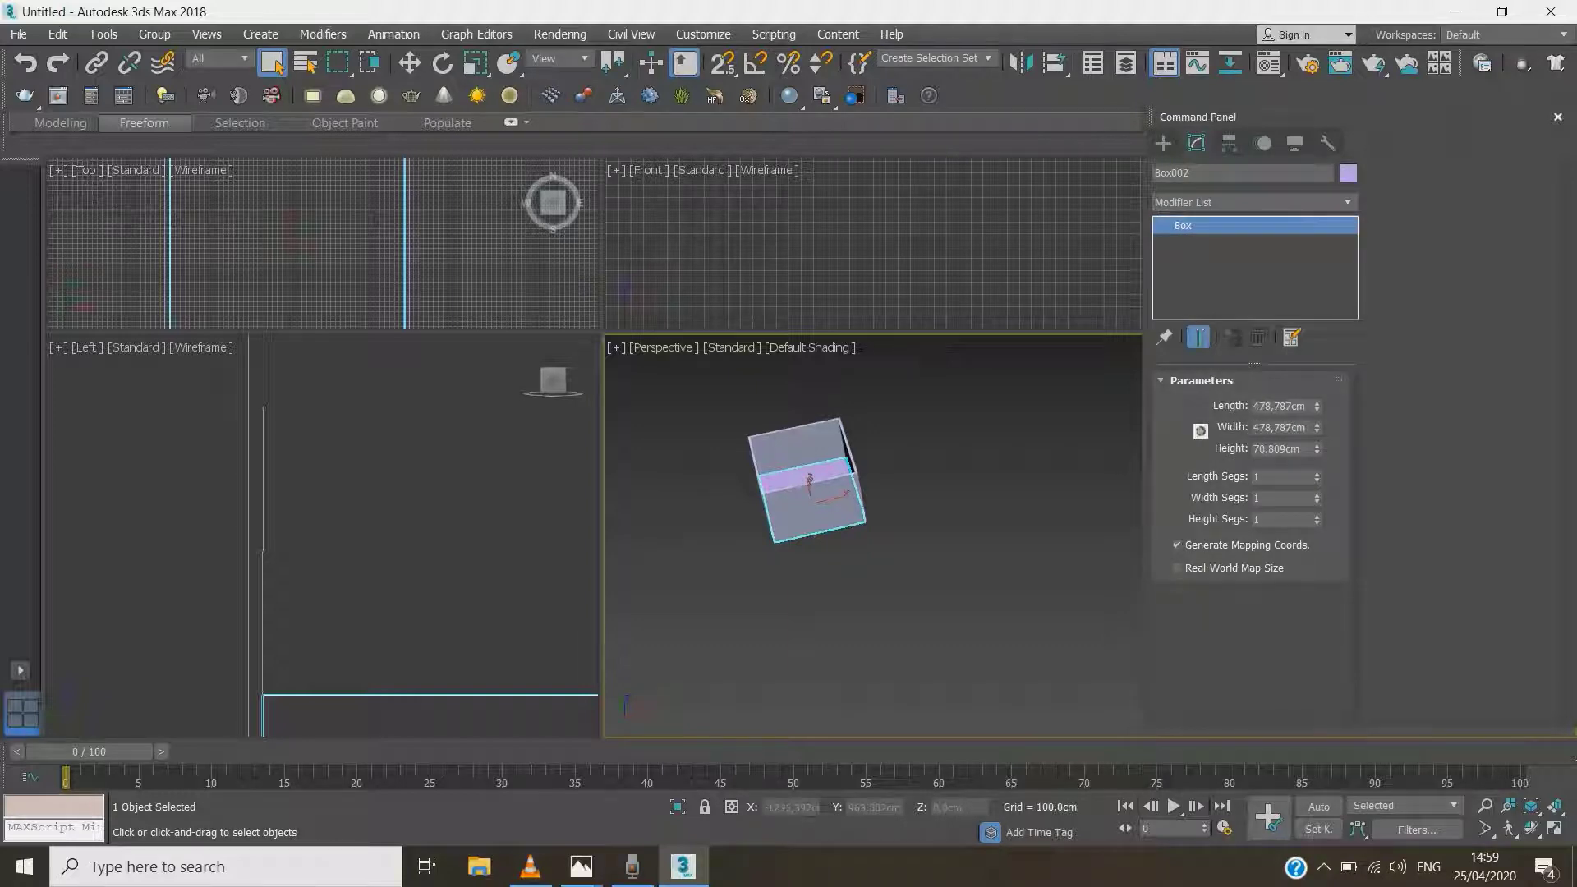
scroll(790, 476, up, 5)
scroll(868, 476, down, 2)
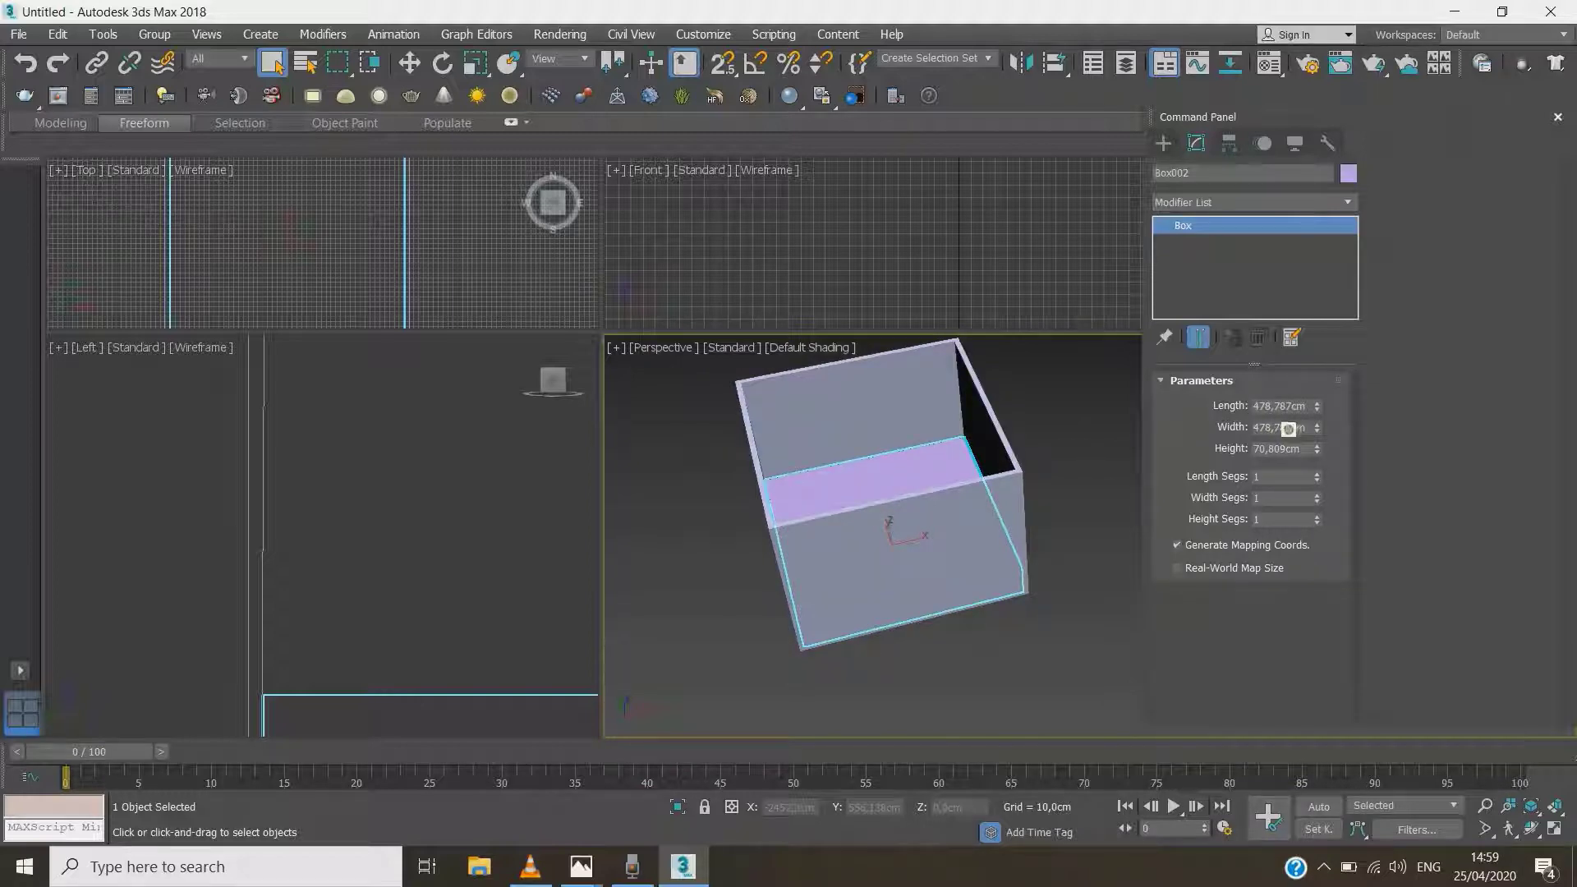
double_click(1269, 452)
key(Return)
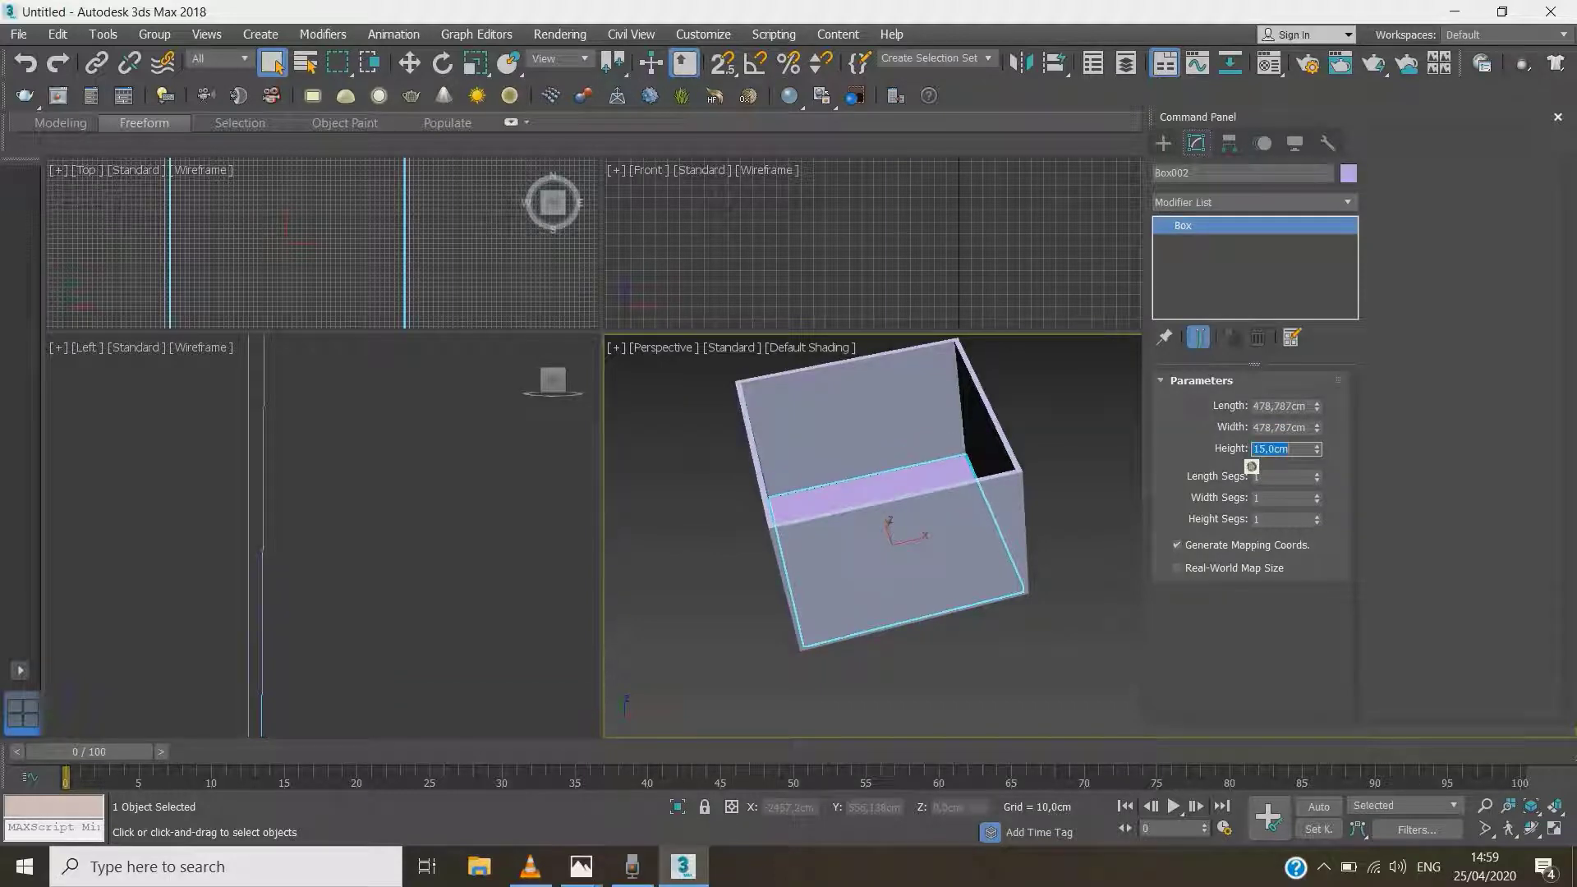
Move the thin slab vertically in the Left viewport up to the room's open top, at about Z 330.6 cm
click(844, 506)
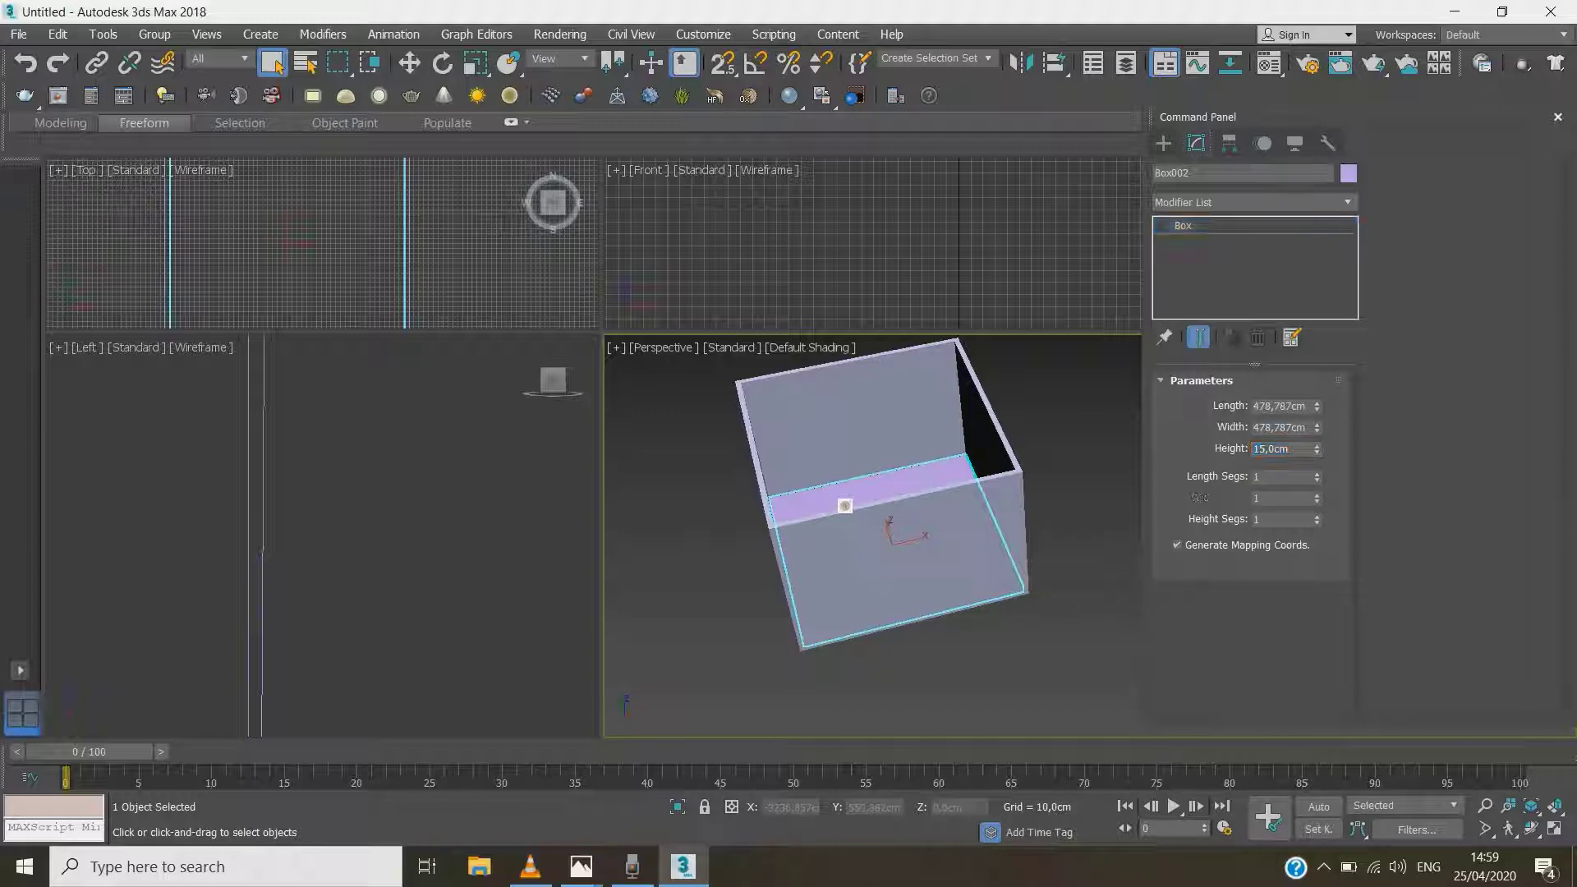
scroll(362, 219, down, 5)
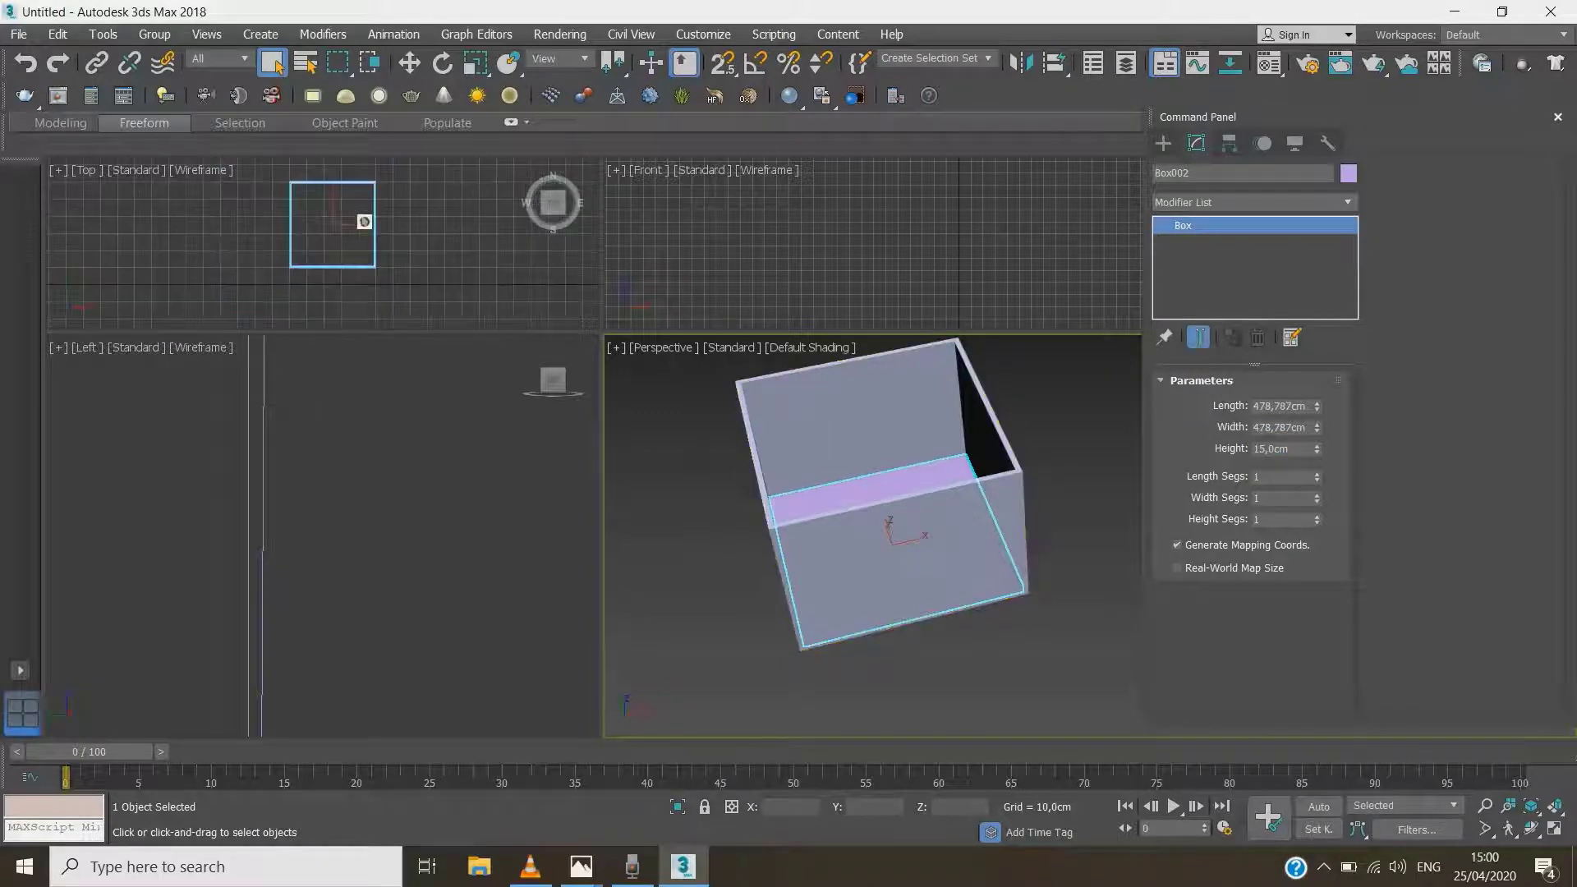
scroll(313, 526, down, 5)
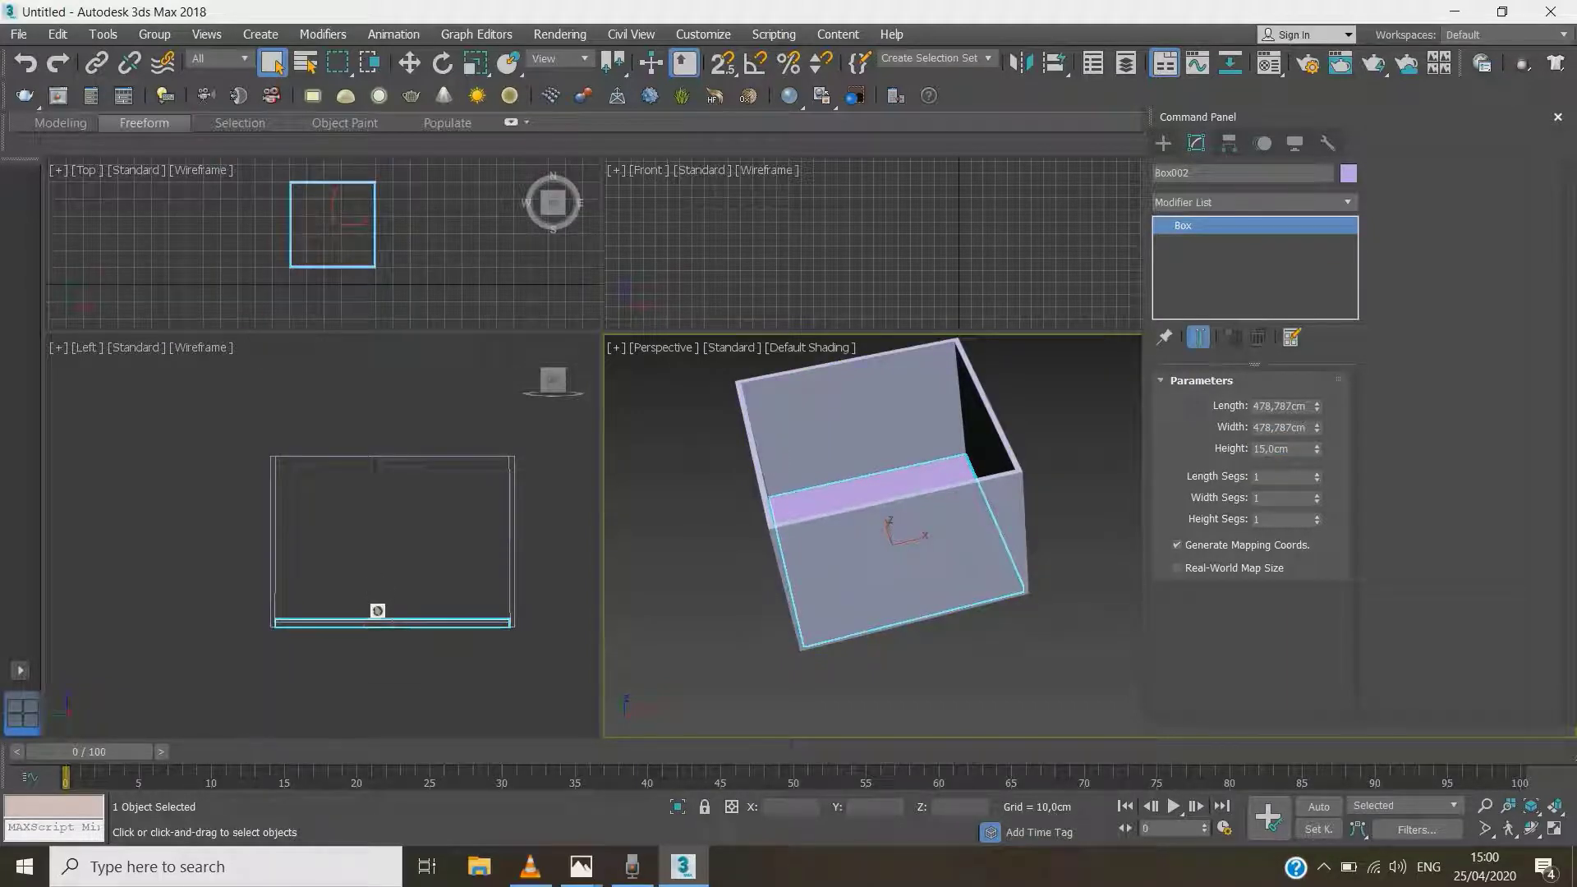
scroll(377, 612, up, 2)
key(w)
click(405, 628)
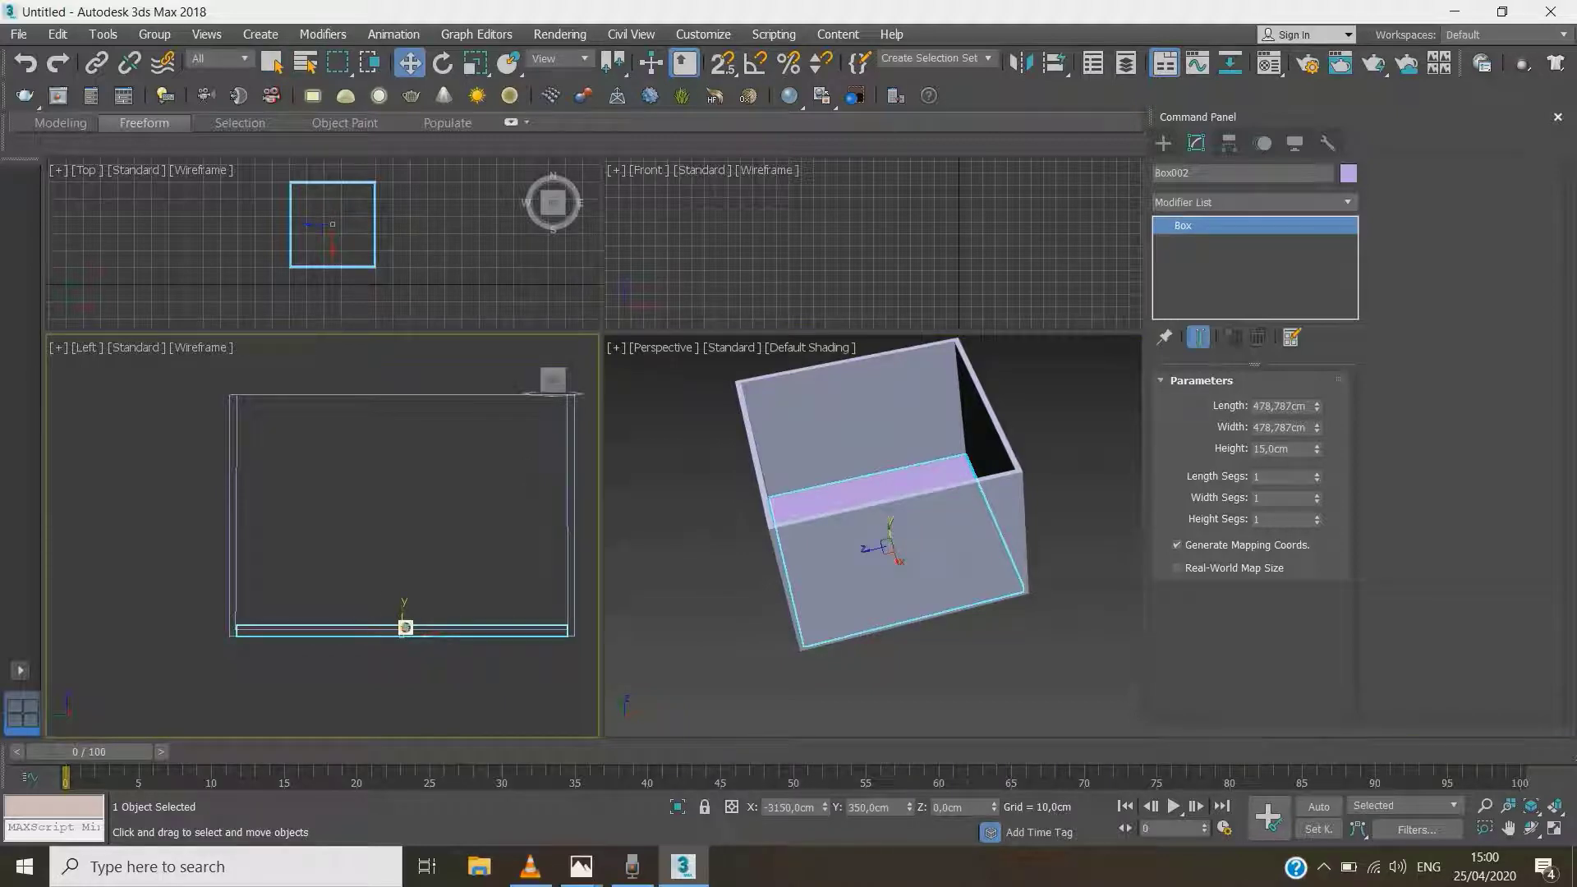
drag(405, 627, 427, 403)
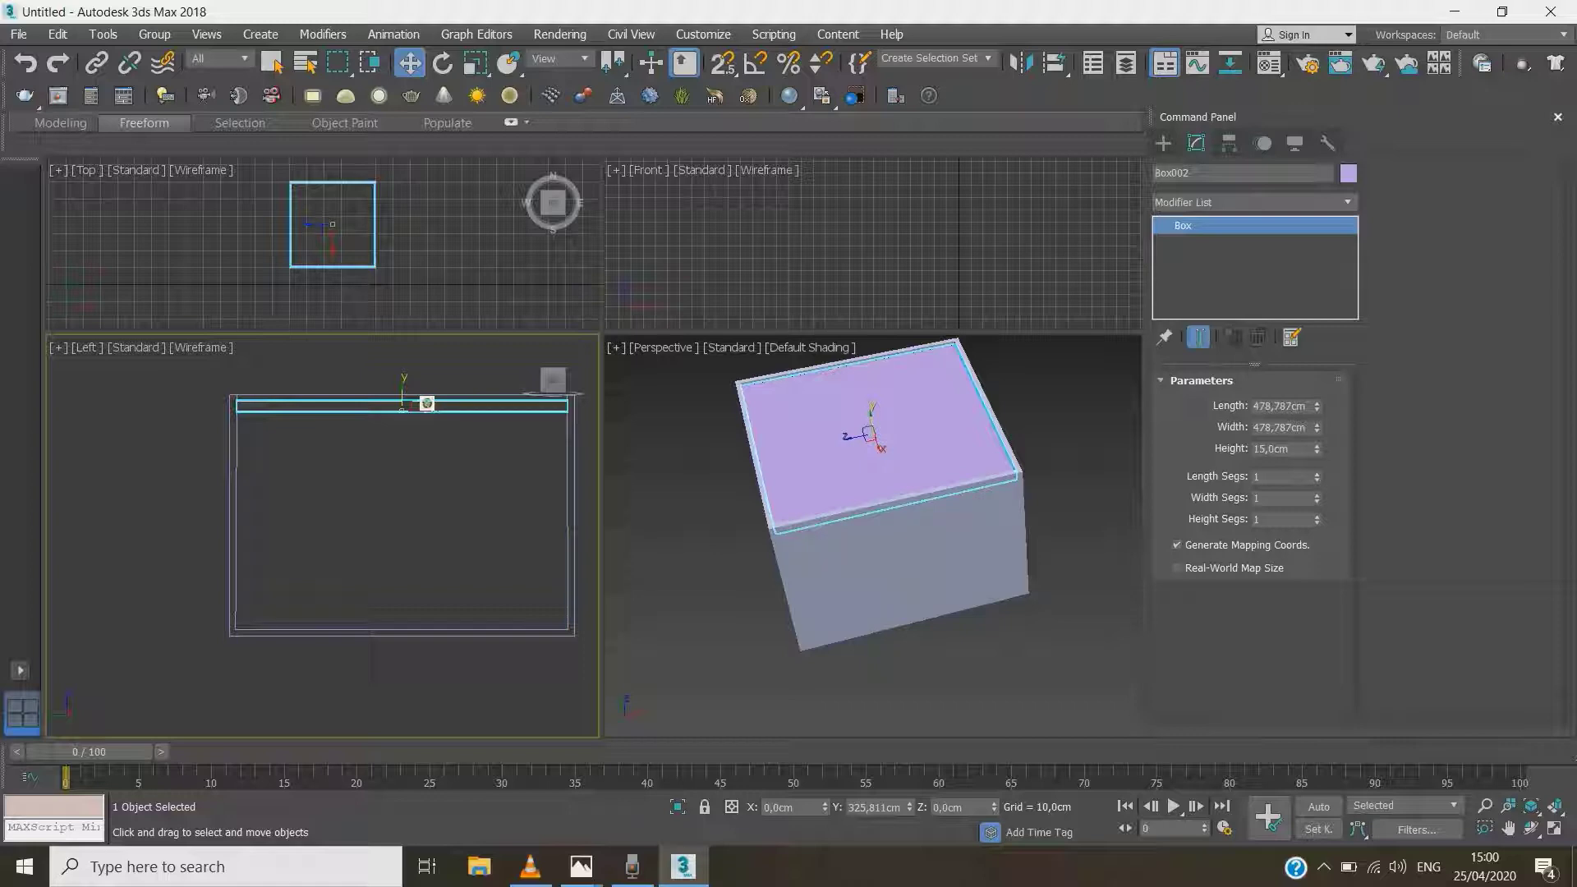
drag(427, 404, 428, 399)
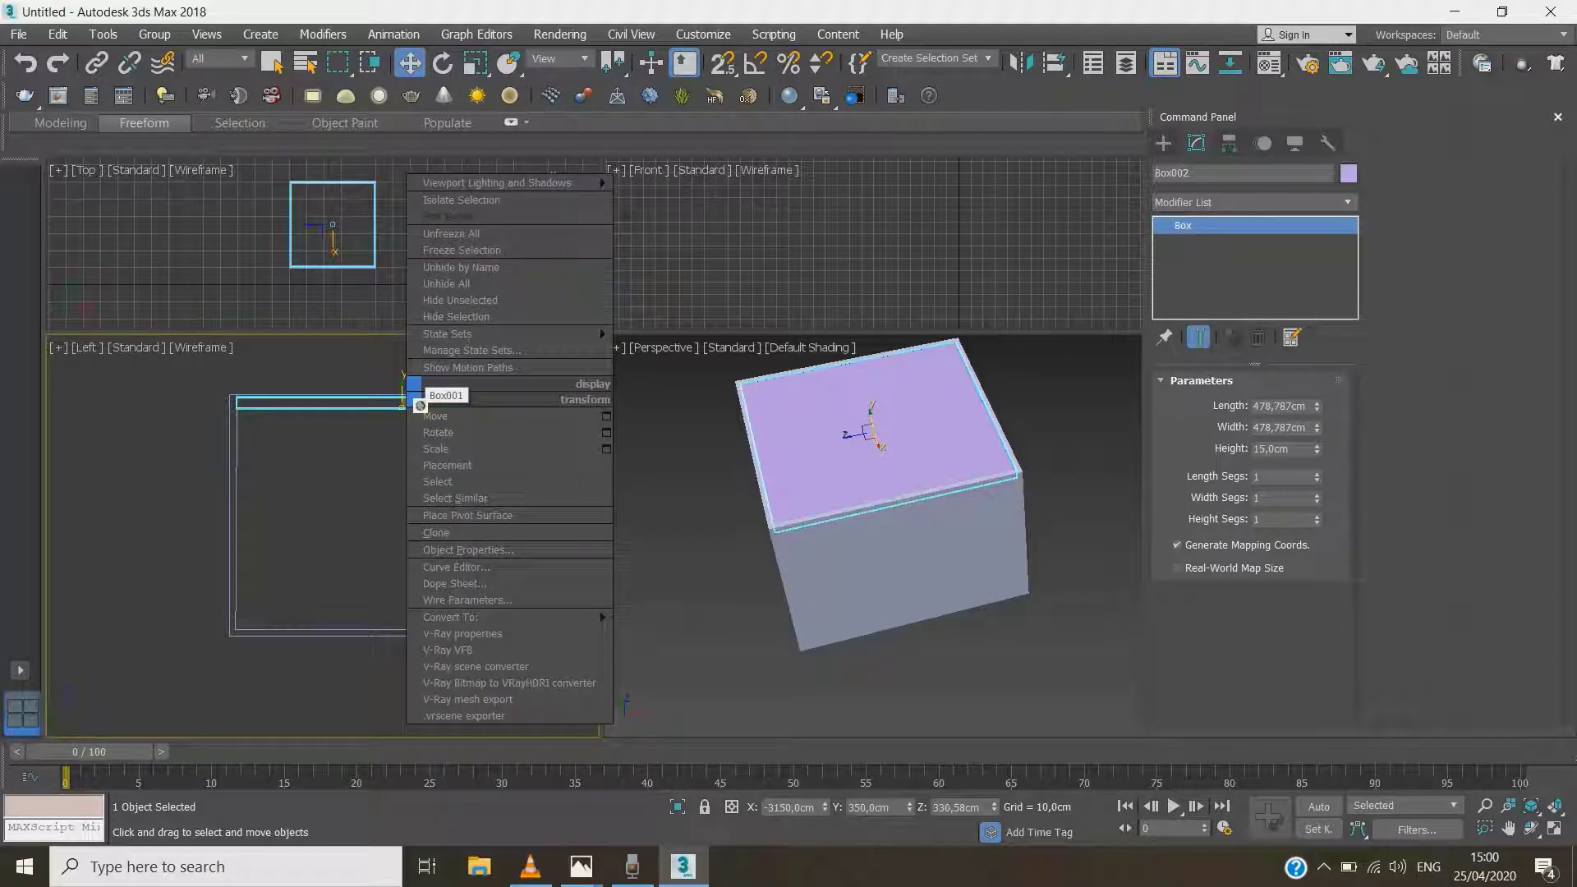
Hide everything except the ceiling slab and orbit the Perspective view to see it nearly edge-on
click(457, 301)
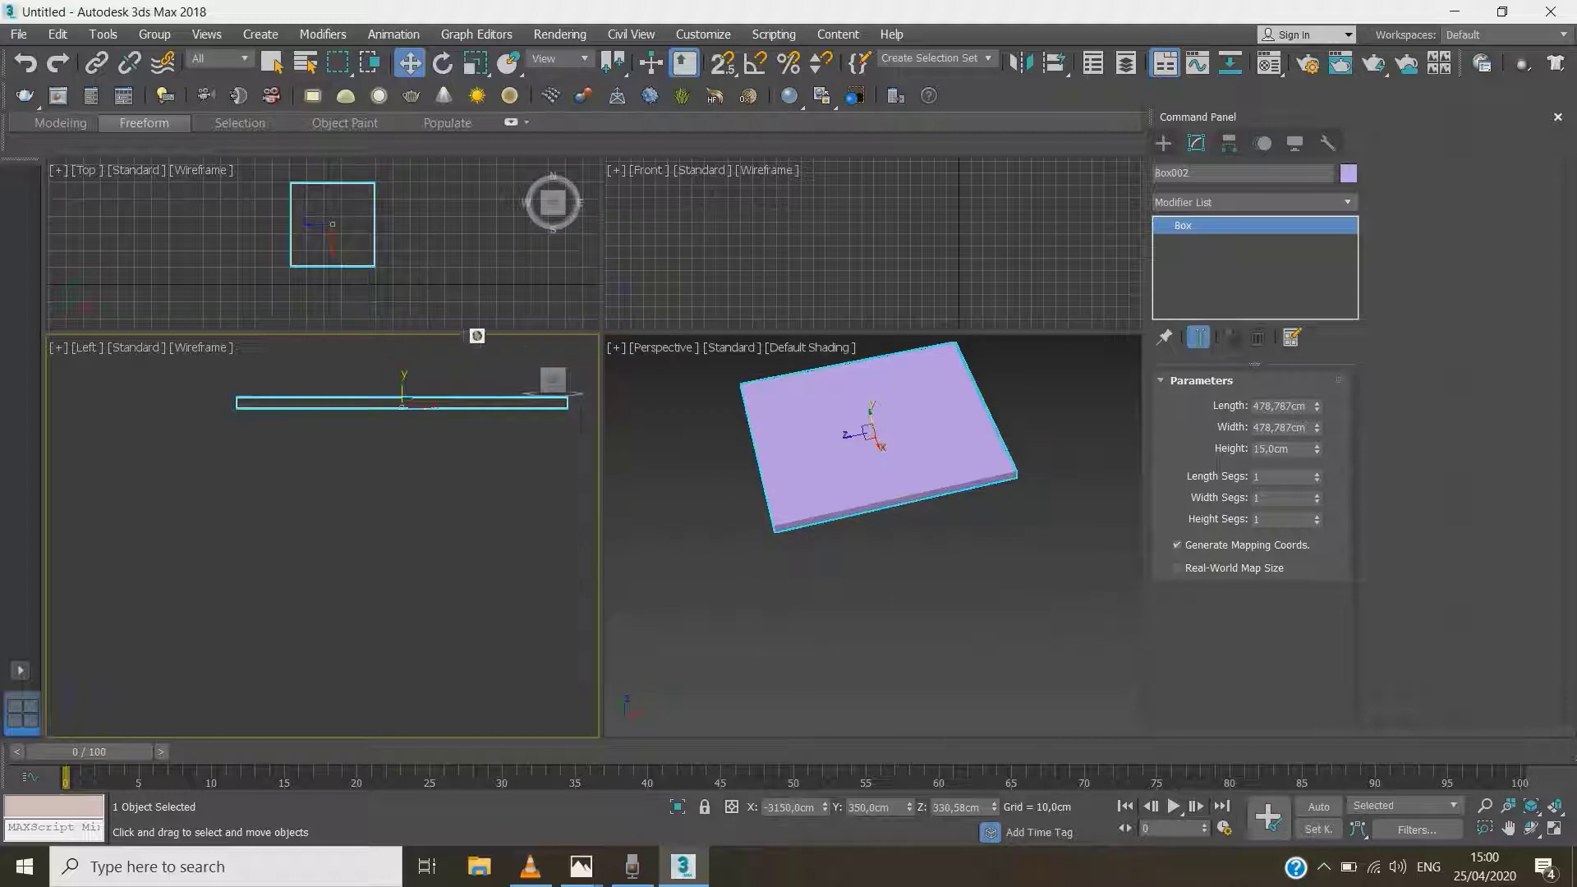
scroll(894, 508, down, 2)
scroll(894, 509, up, 1)
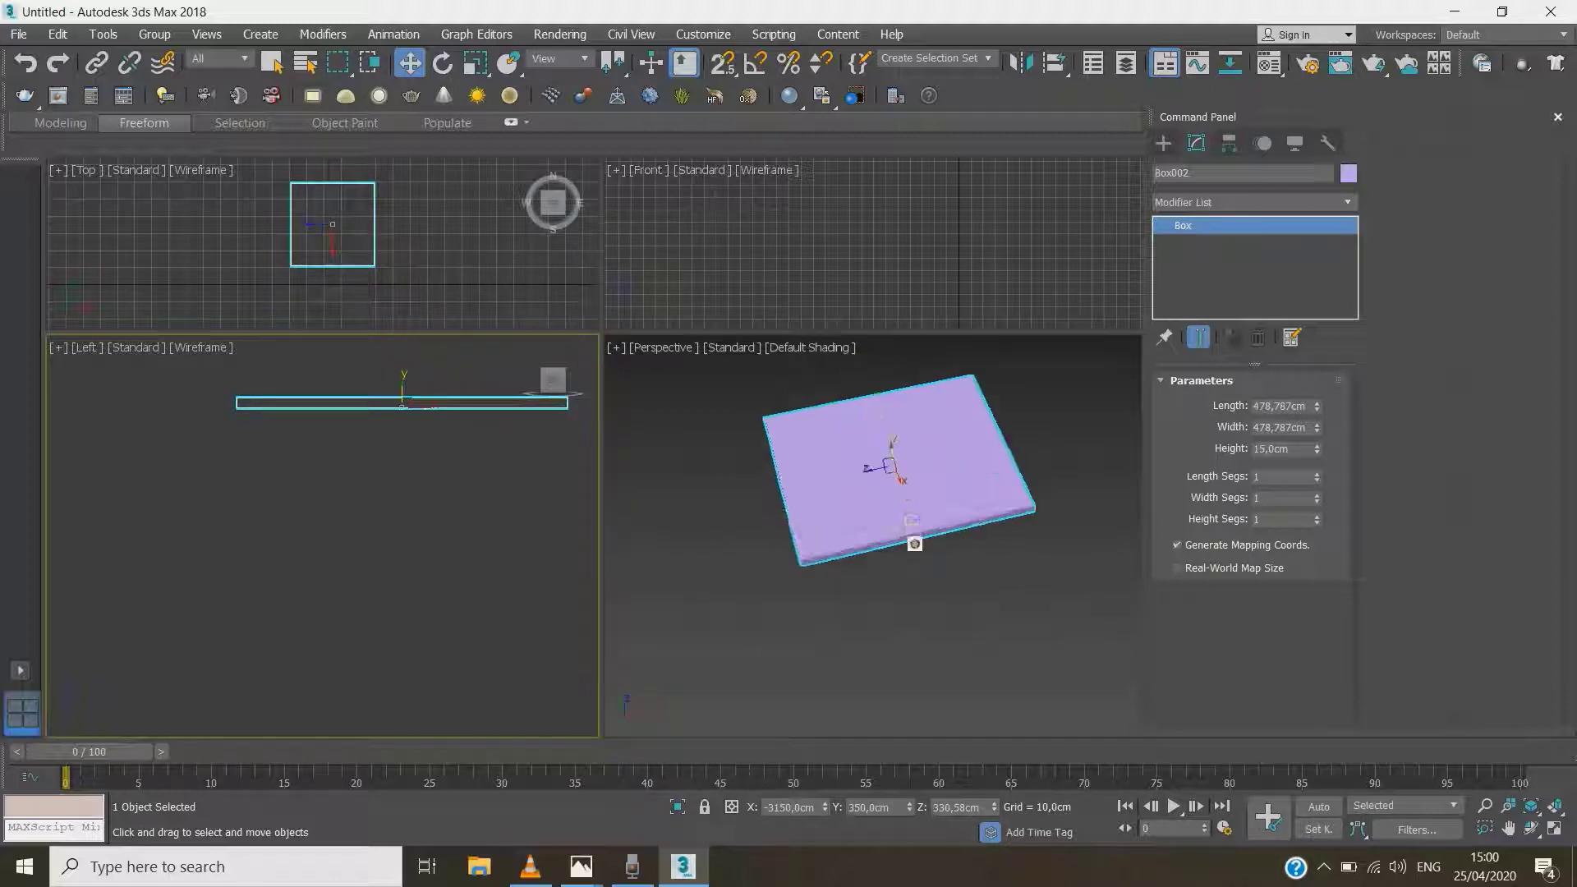
alt+middle_drag(919, 556, 944, 518)
scroll(373, 513, down, 1)
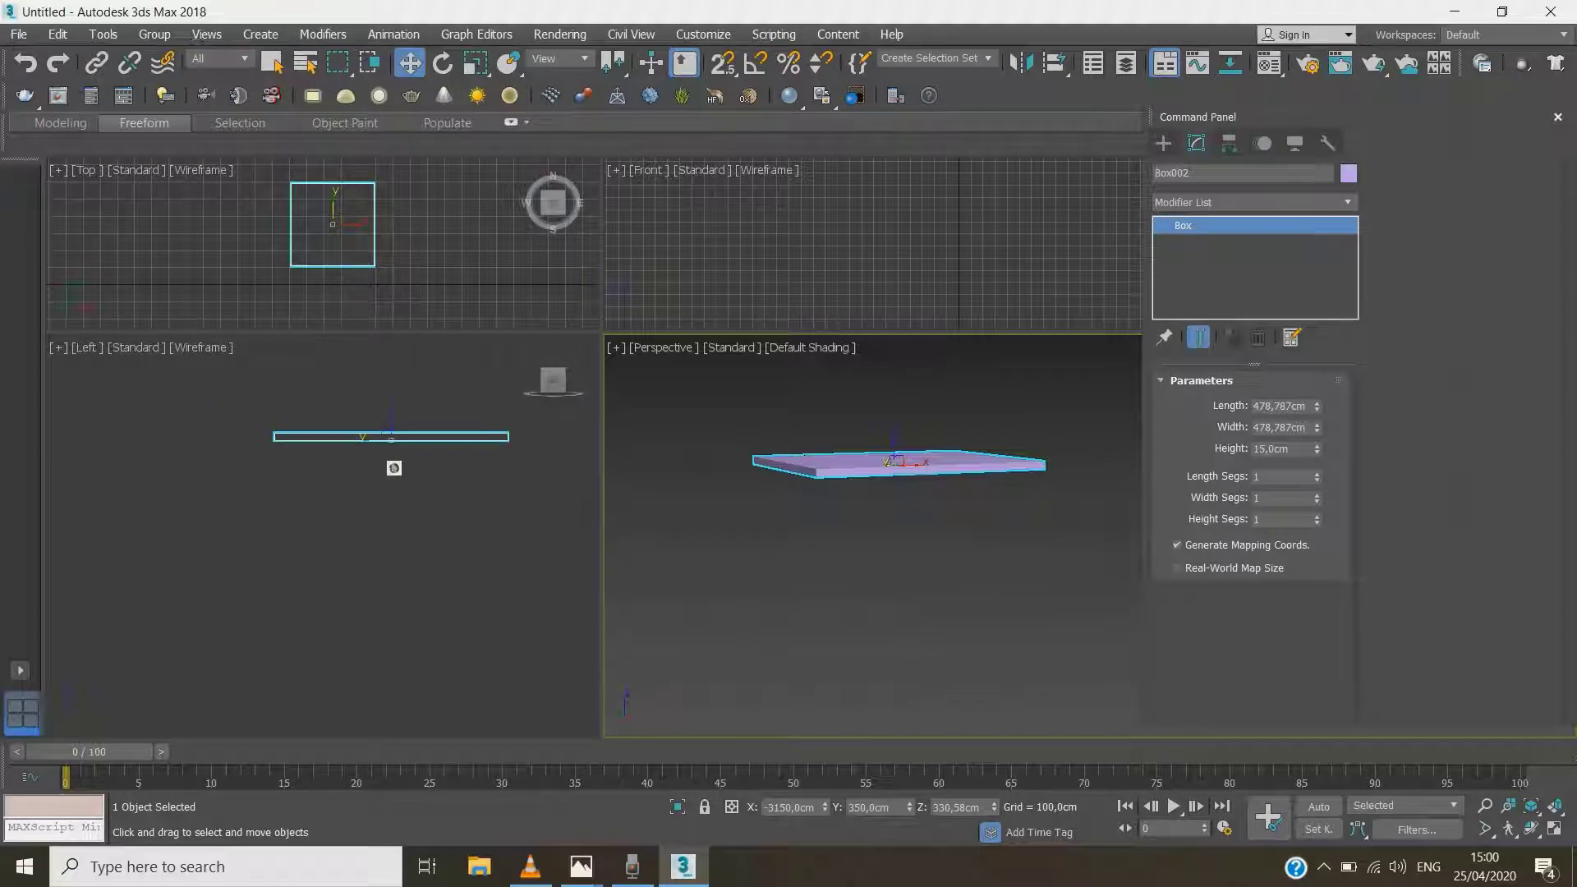
Clone the slab downward in the Left viewport as two copies spaced about 56 cm apart, and select the middle slab
scroll(388, 451, up, 1)
click(387, 441)
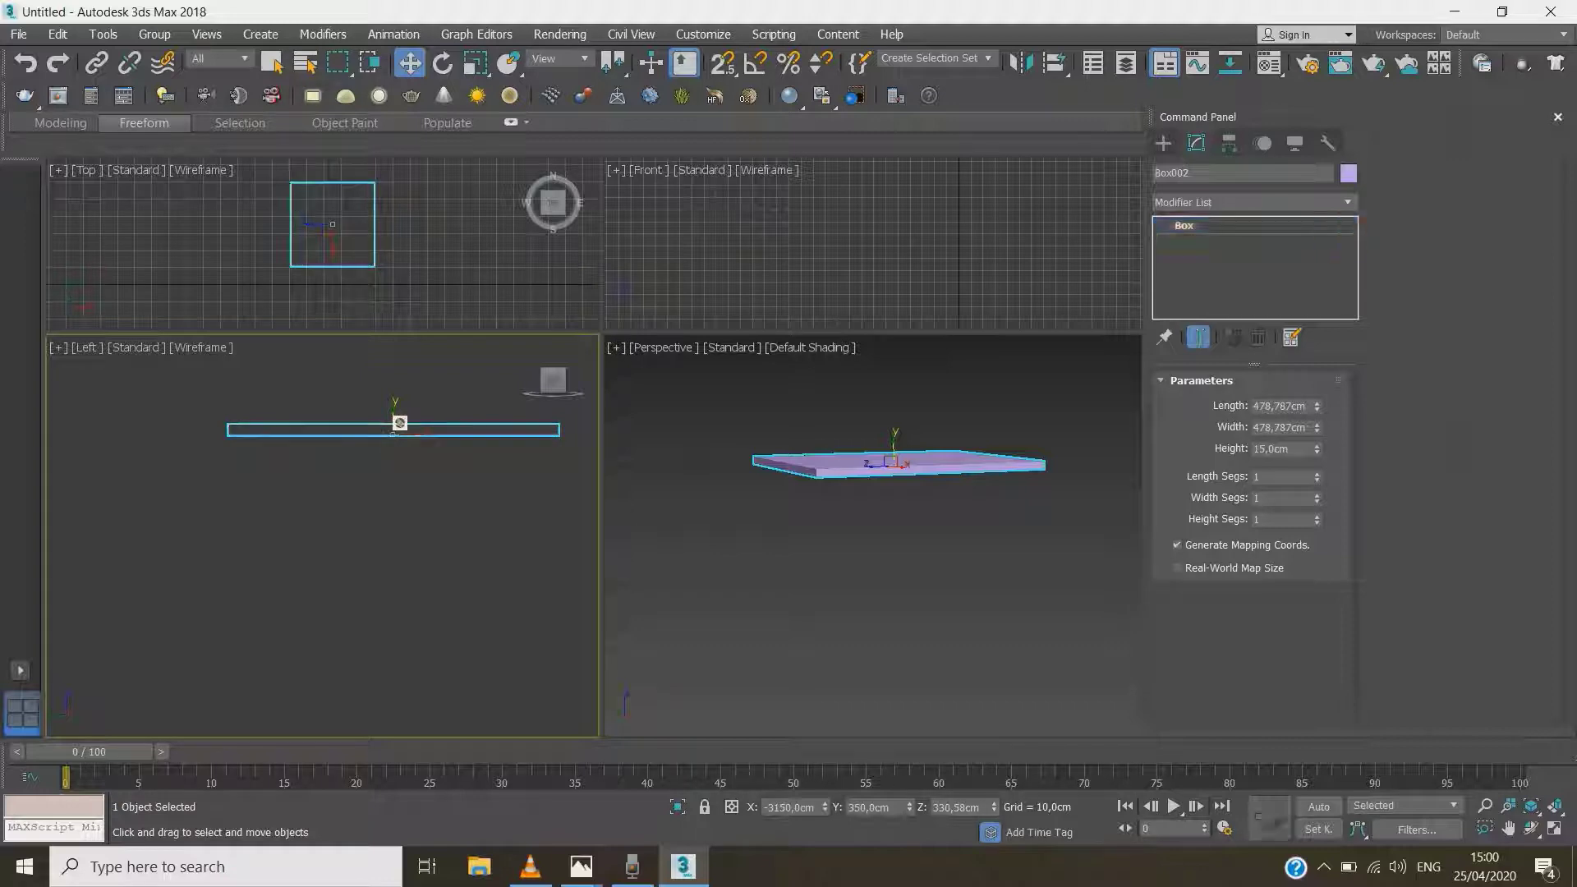
shift+drag(400, 422, 398, 461)
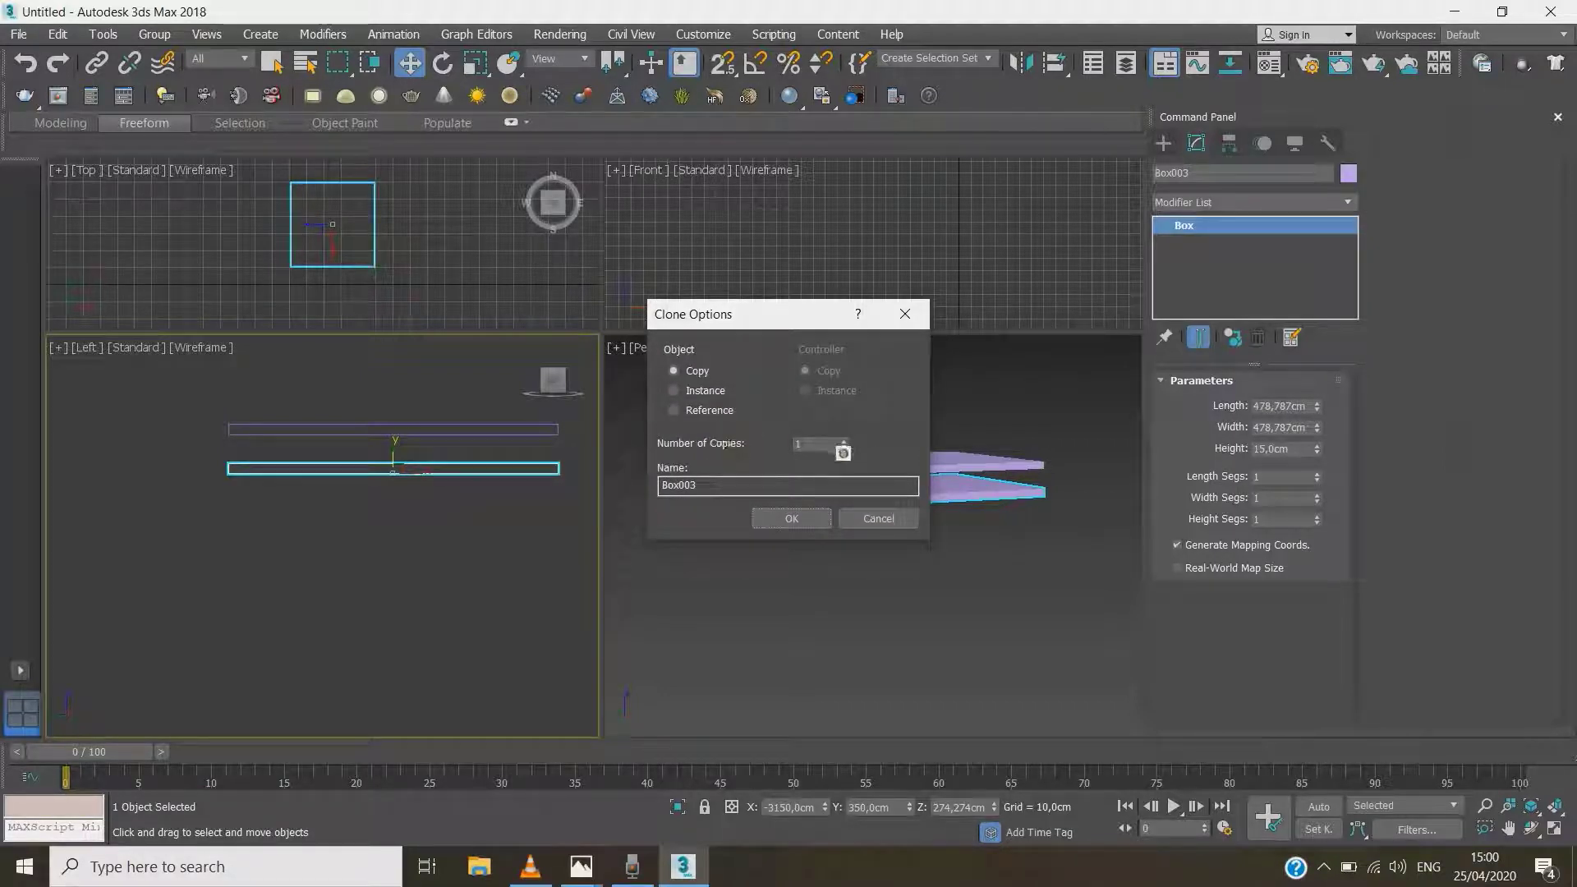
click(813, 518)
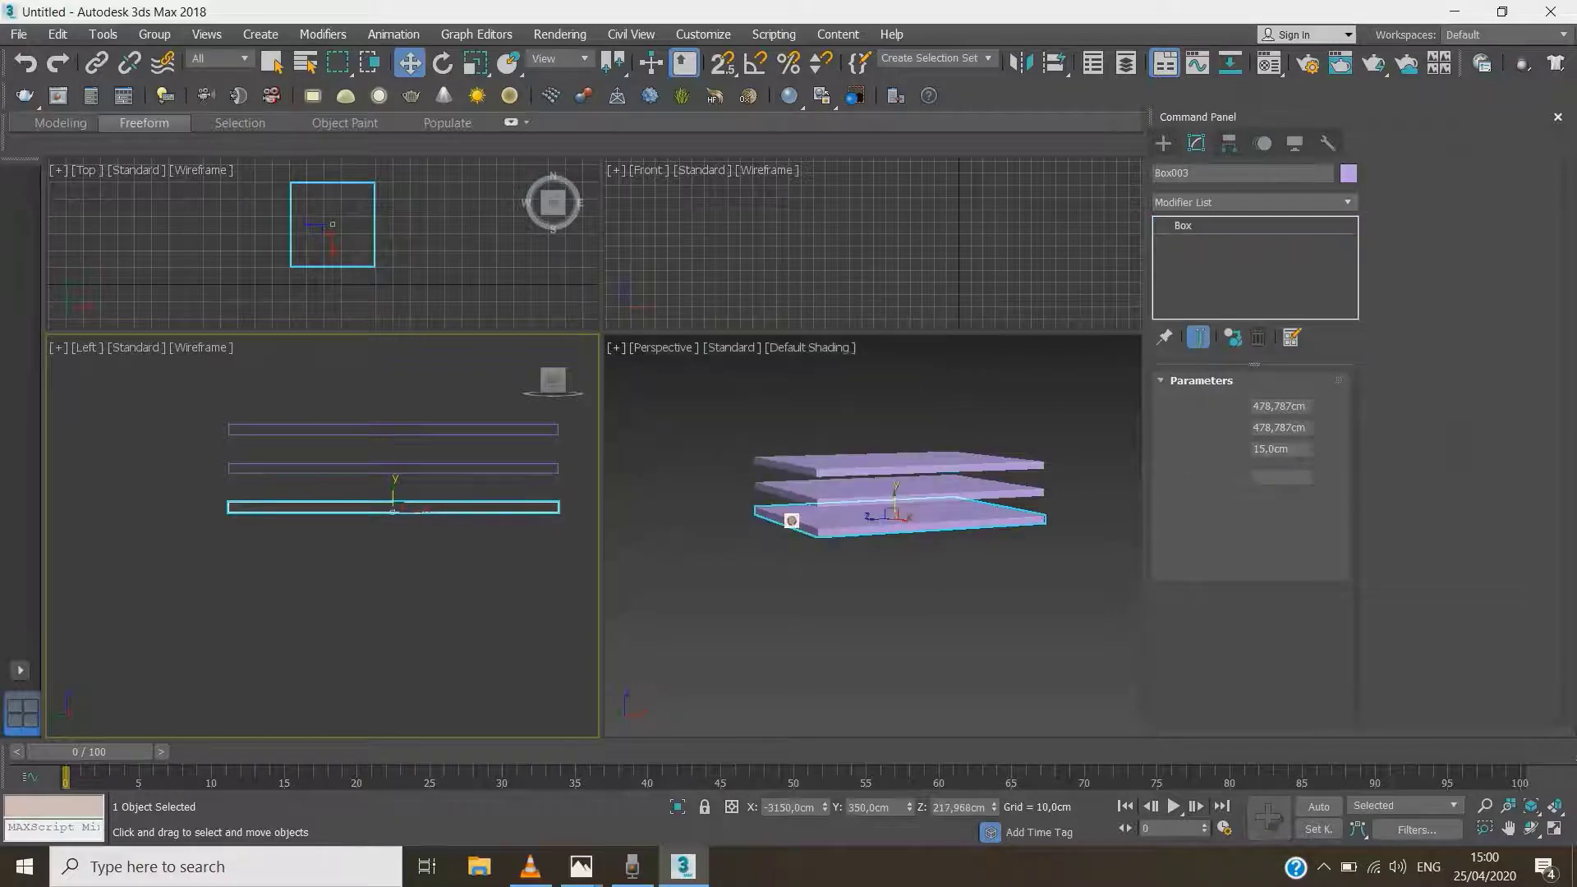
click(501, 639)
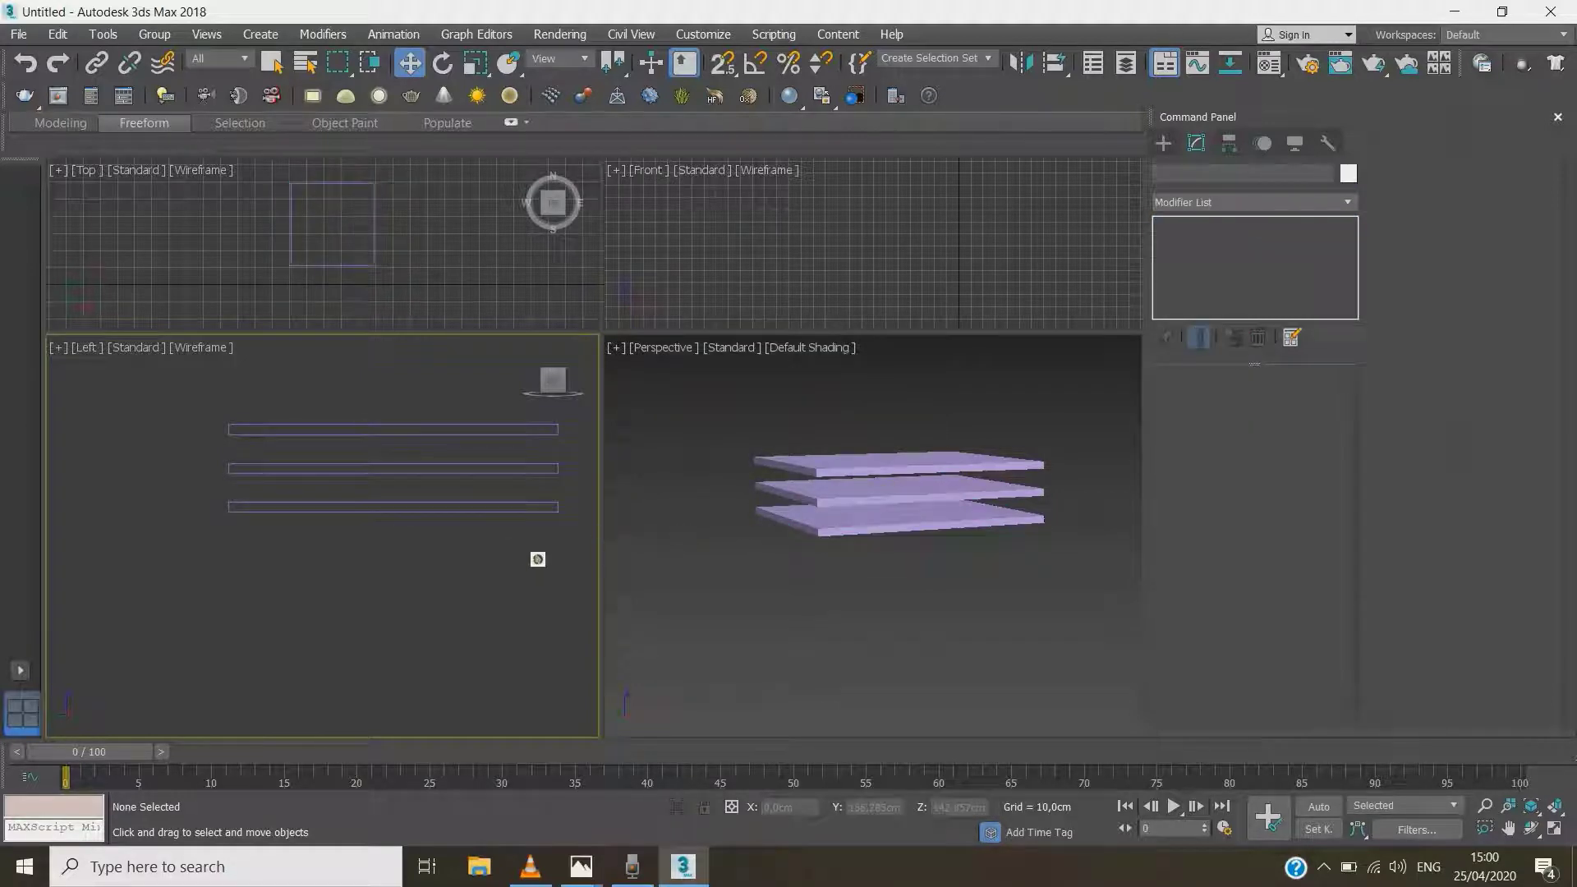
click(495, 475)
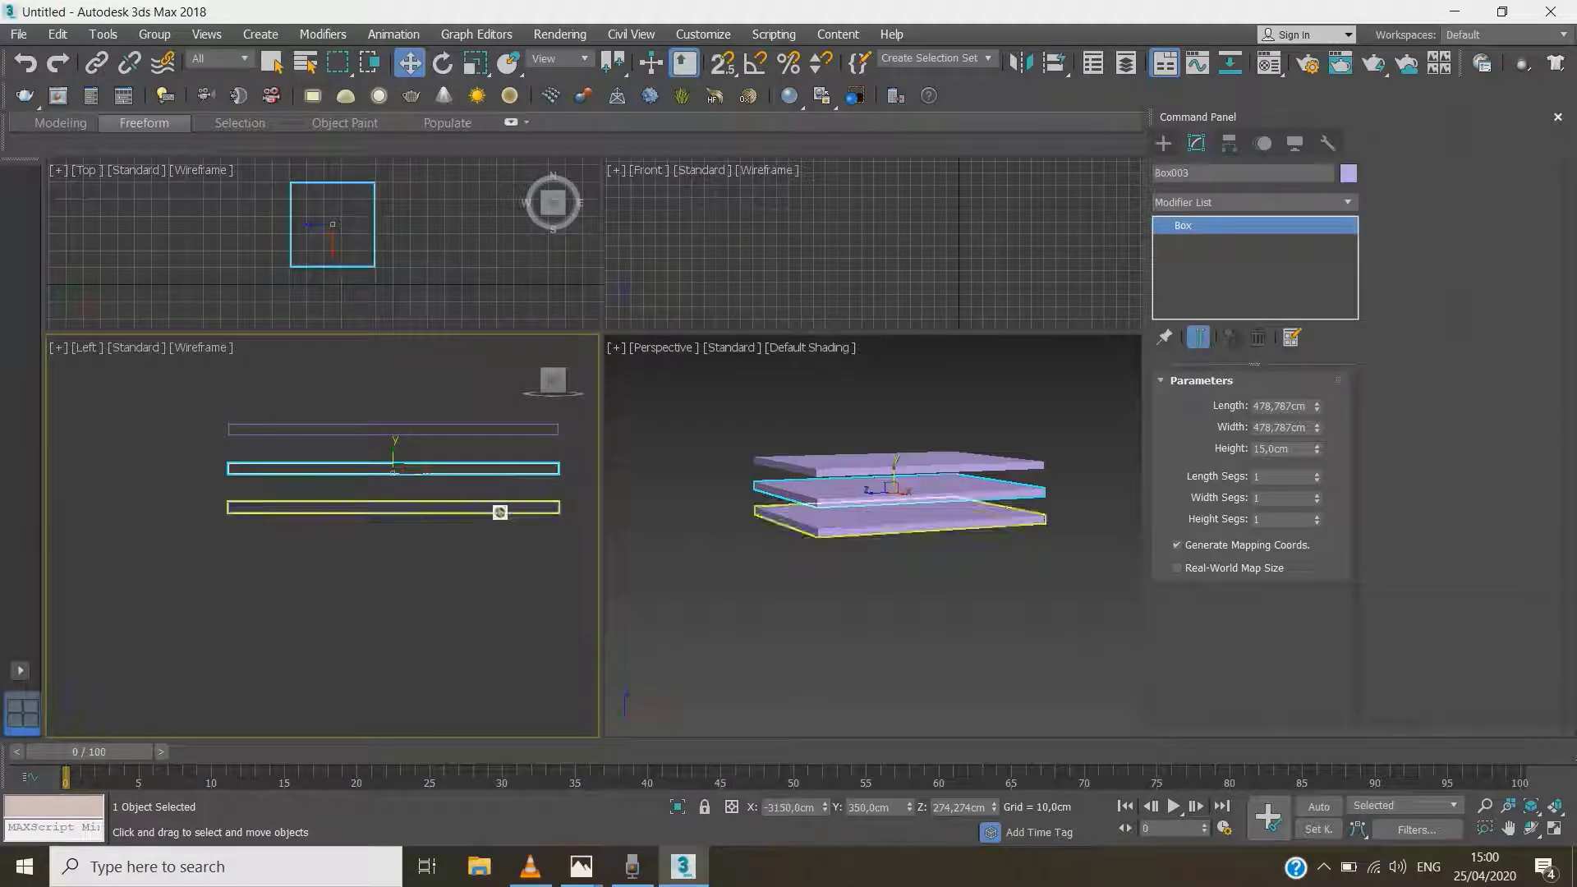
Select the lowest slab and examine the recessed ceiling in the reference photo dapur 4.jpg, then return to 3ds Max
click(503, 511)
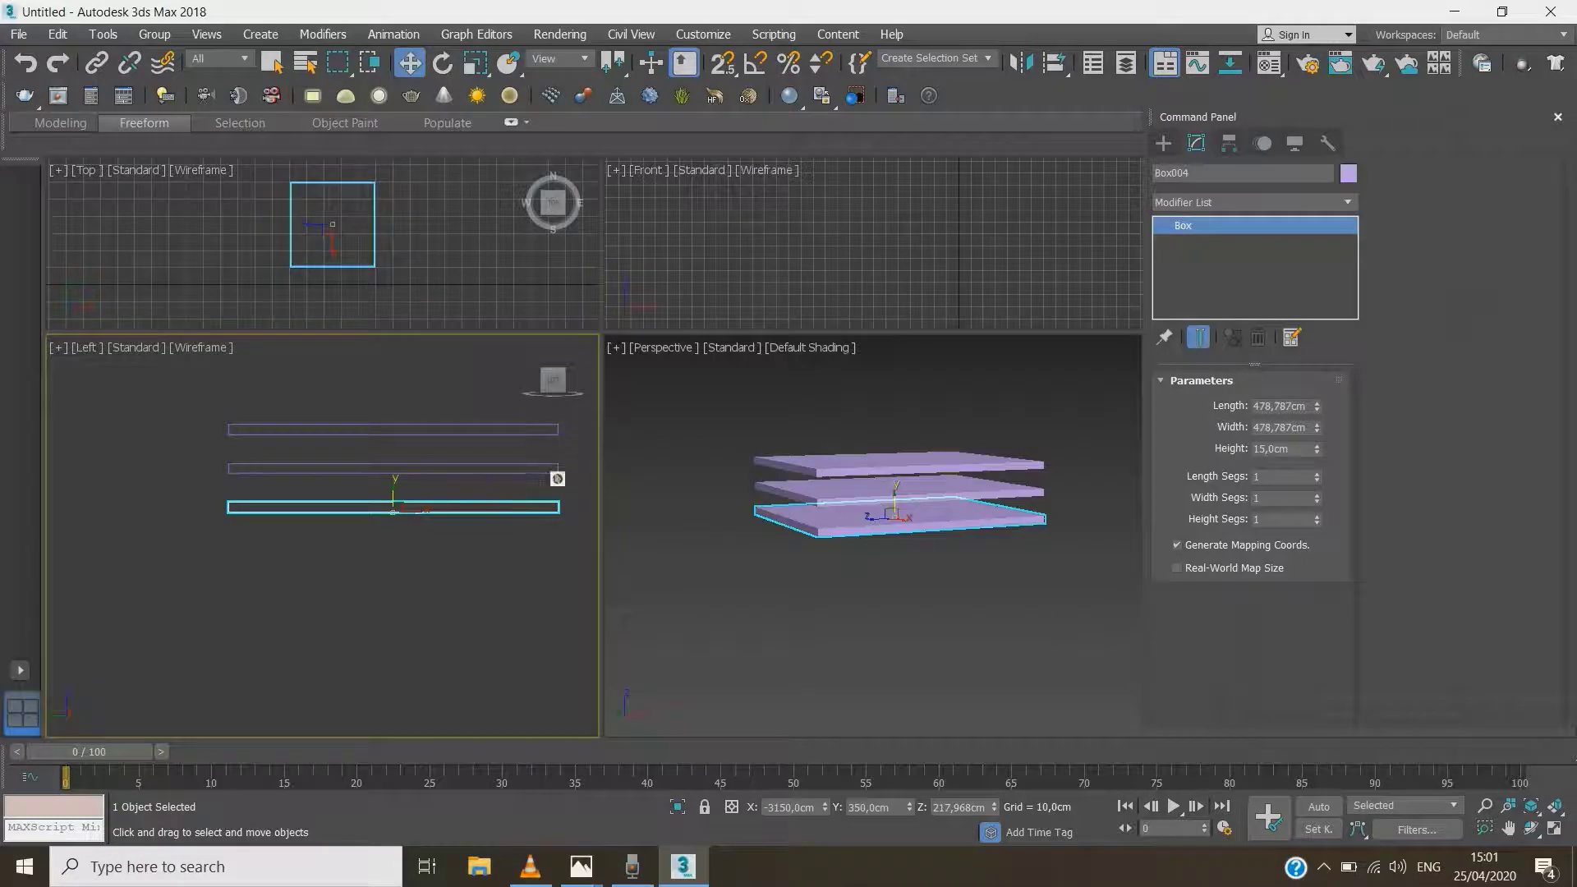
mouse_move(580, 867)
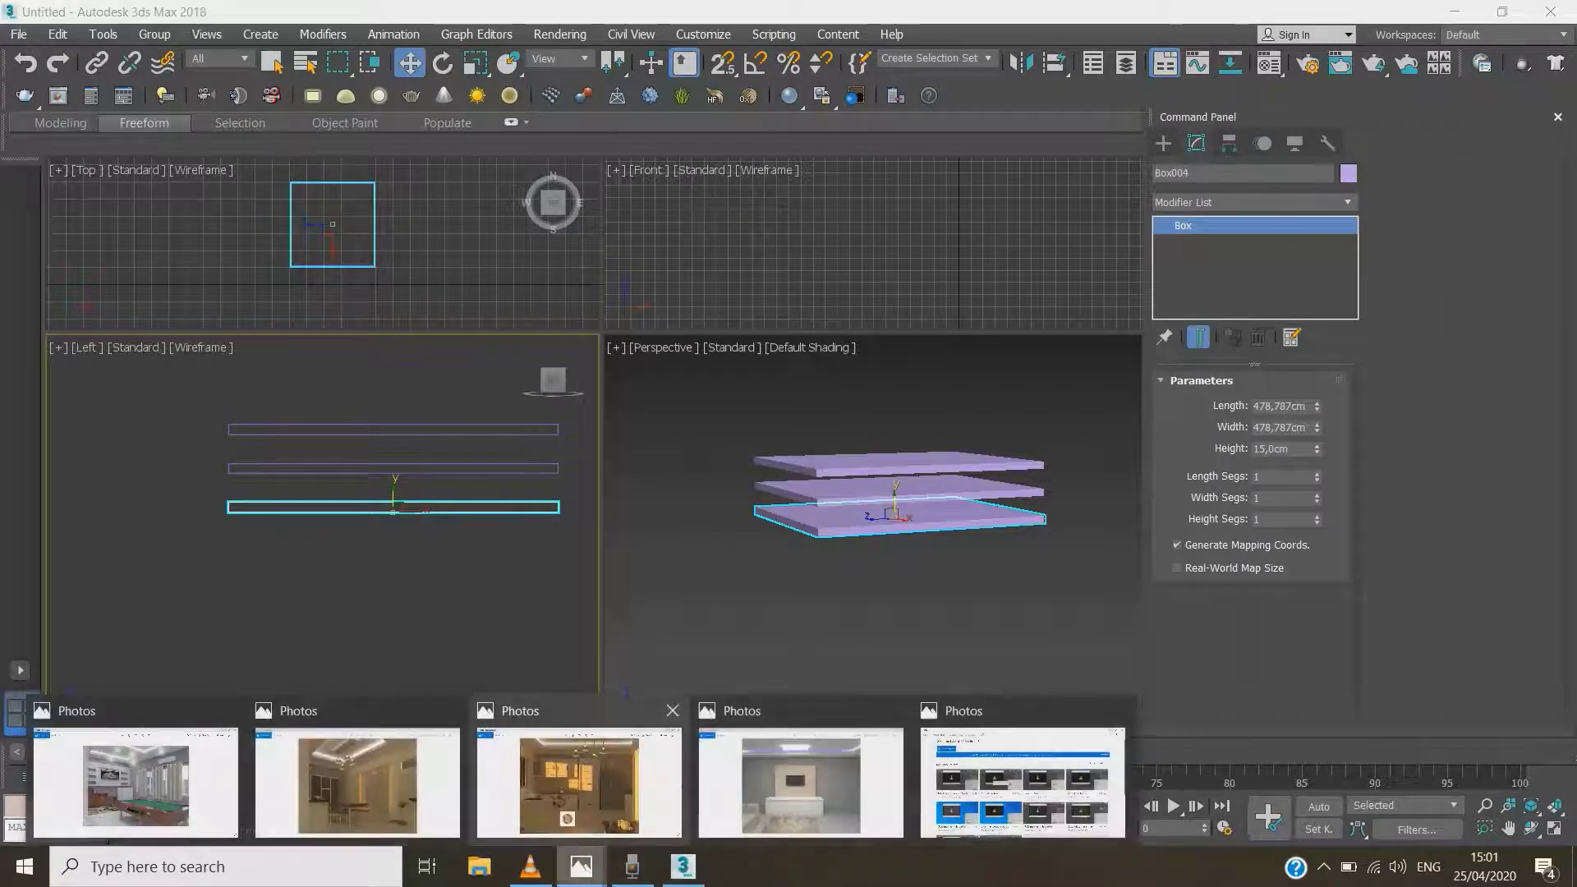
click(360, 772)
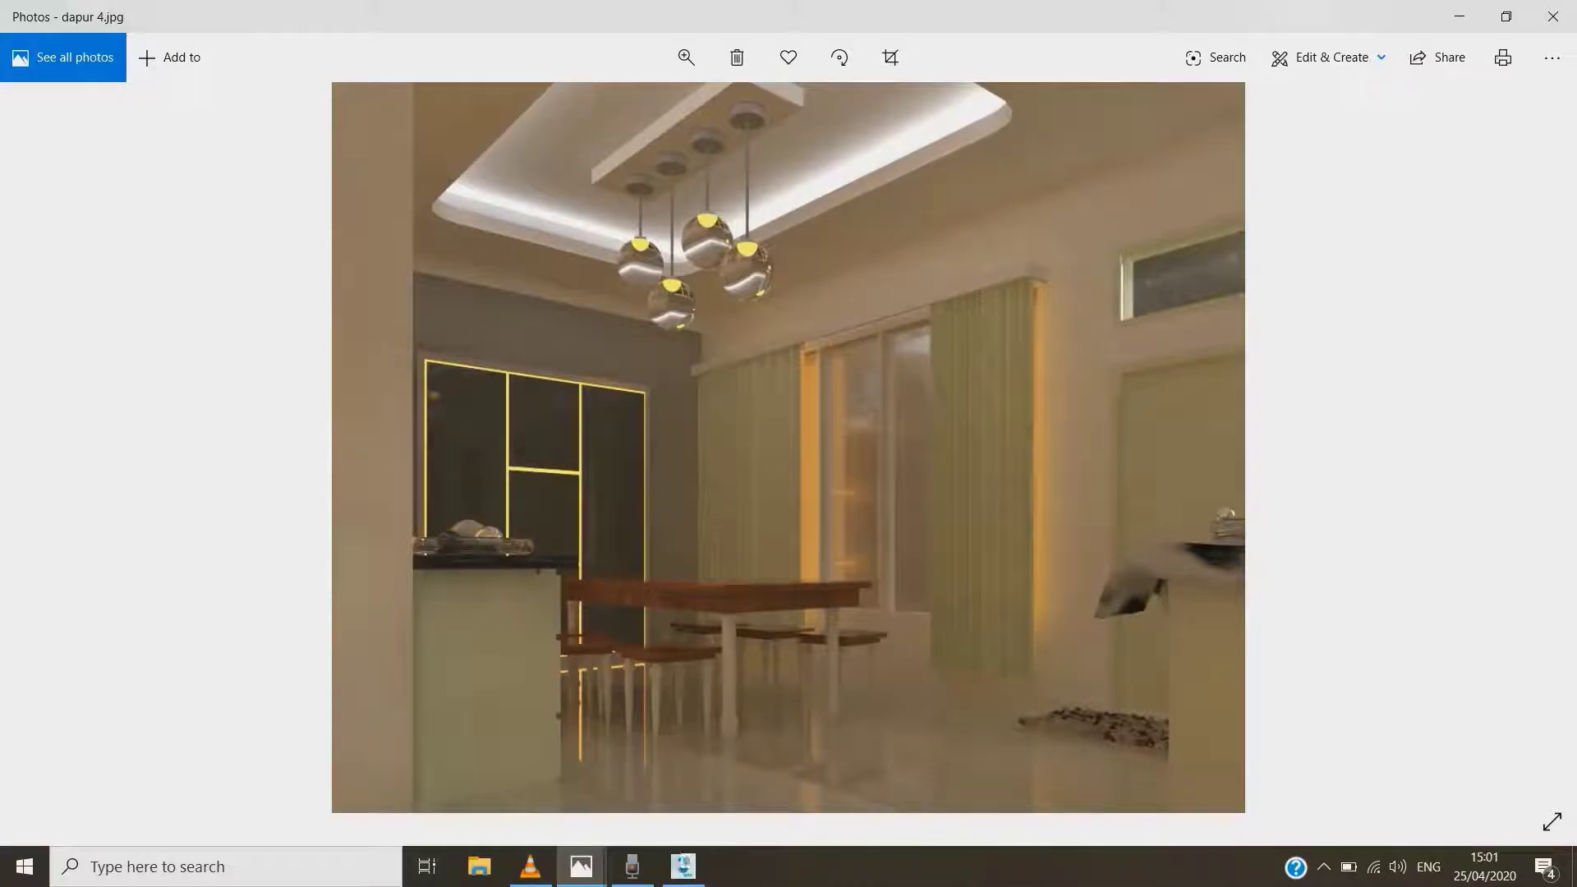
click(685, 865)
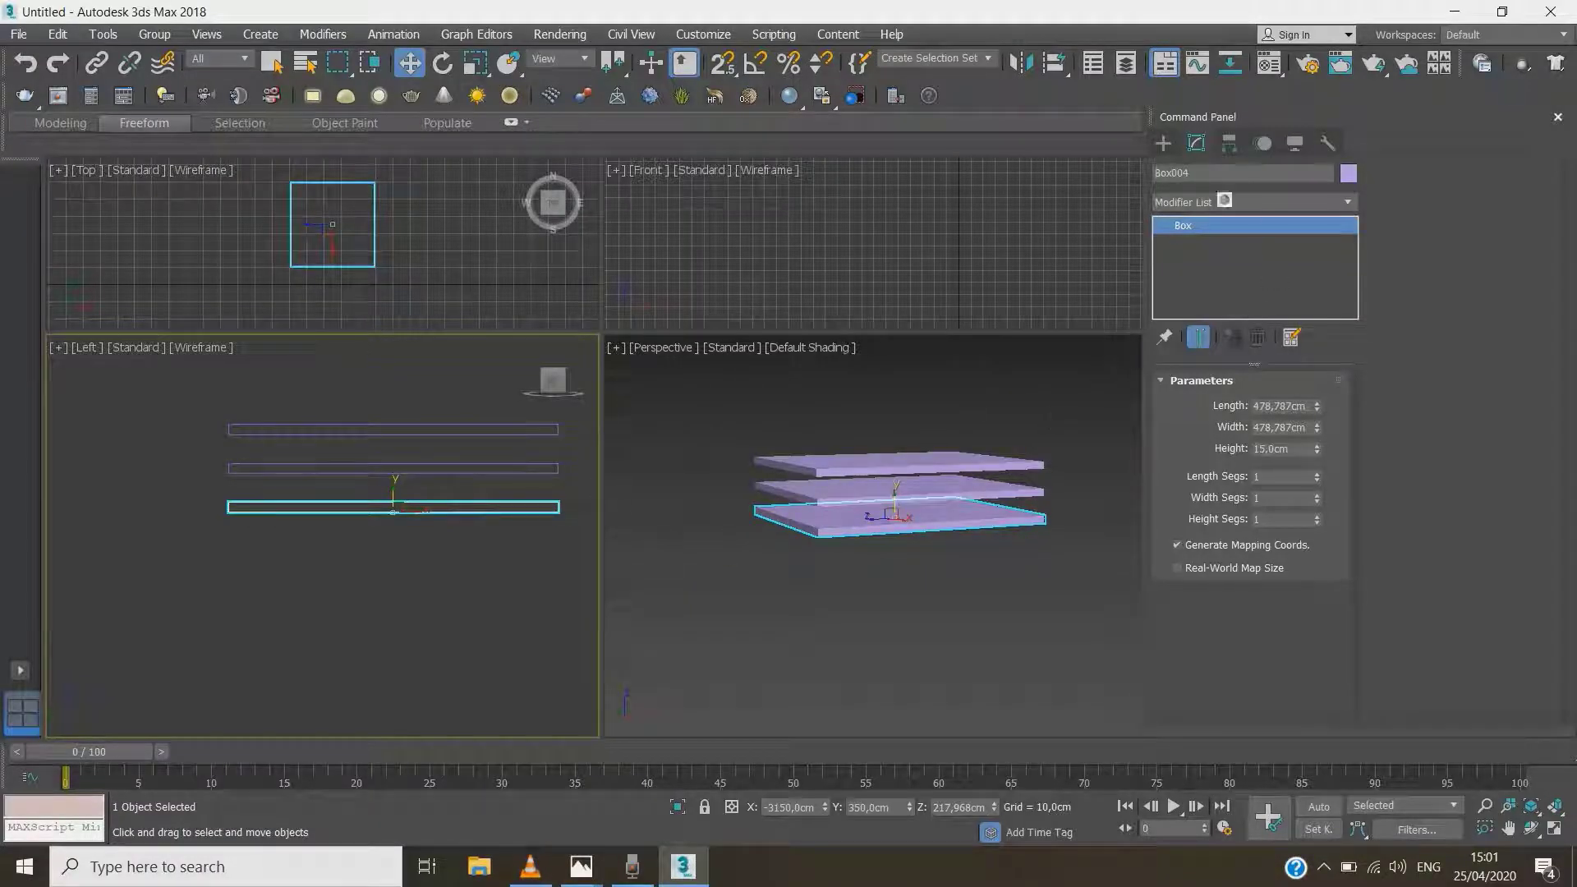
Create a ChamferBox inside the slab outline in the Top viewport, about 315 cm long, 219 cm wide and 24 cm high
click(1164, 146)
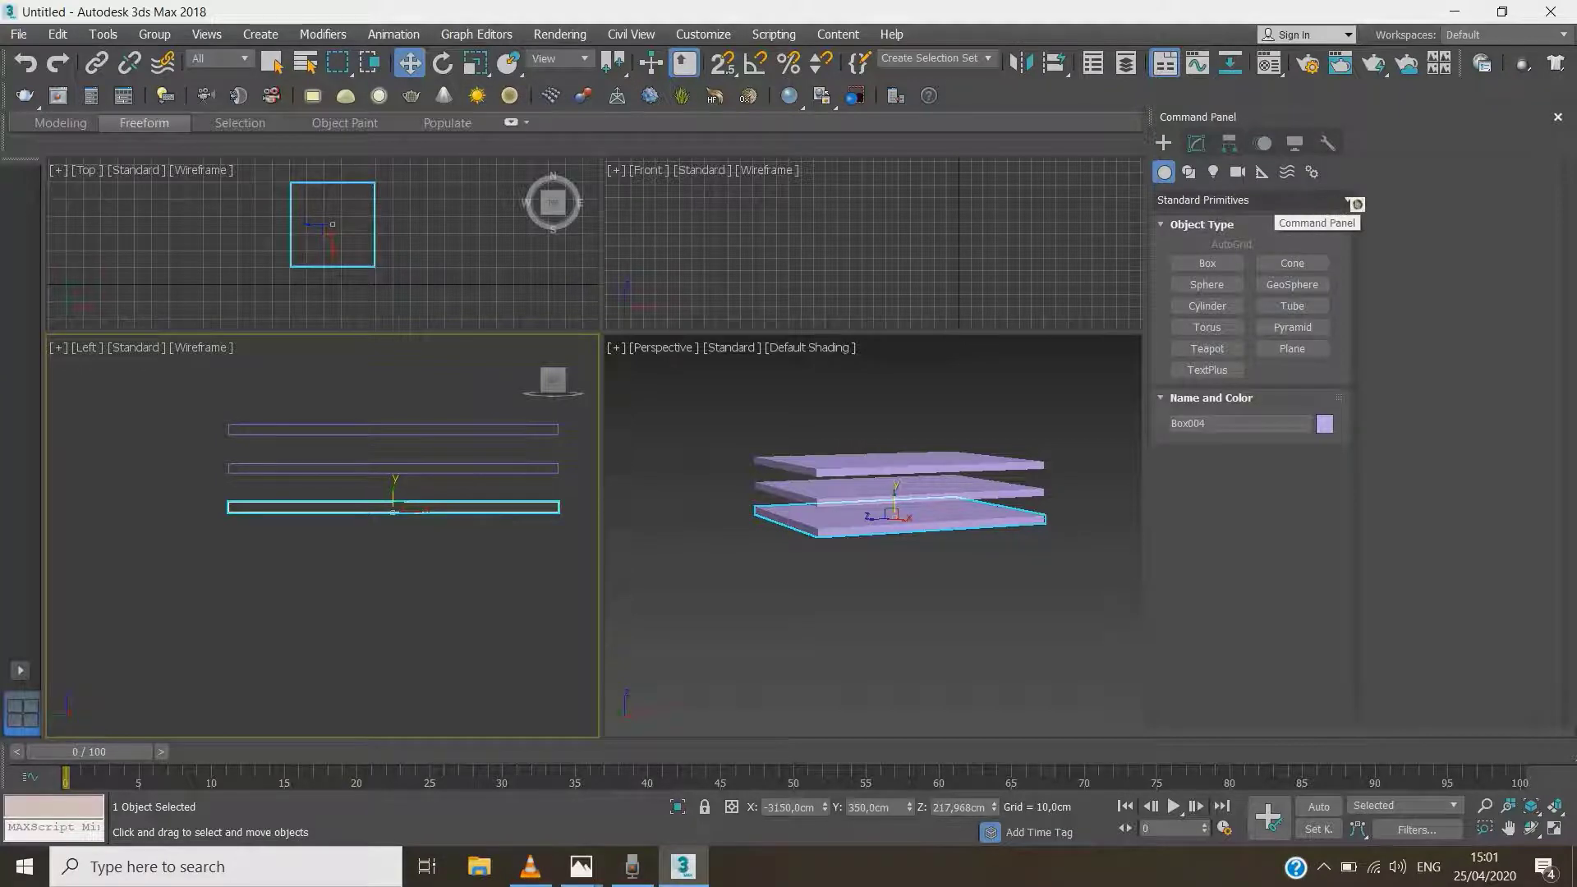
click(1334, 205)
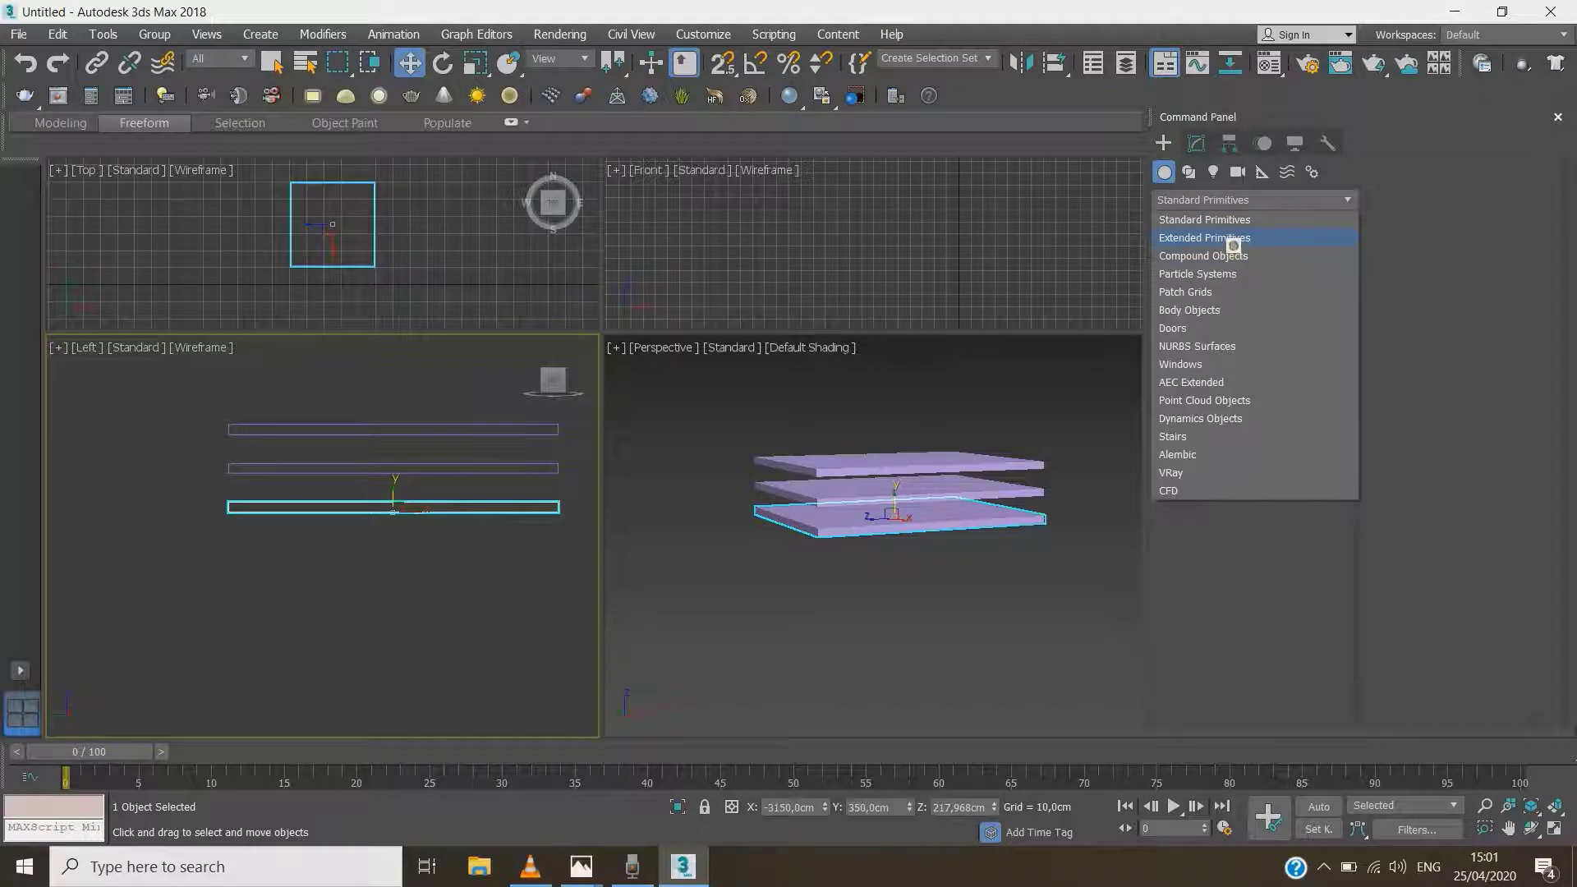
click(1233, 244)
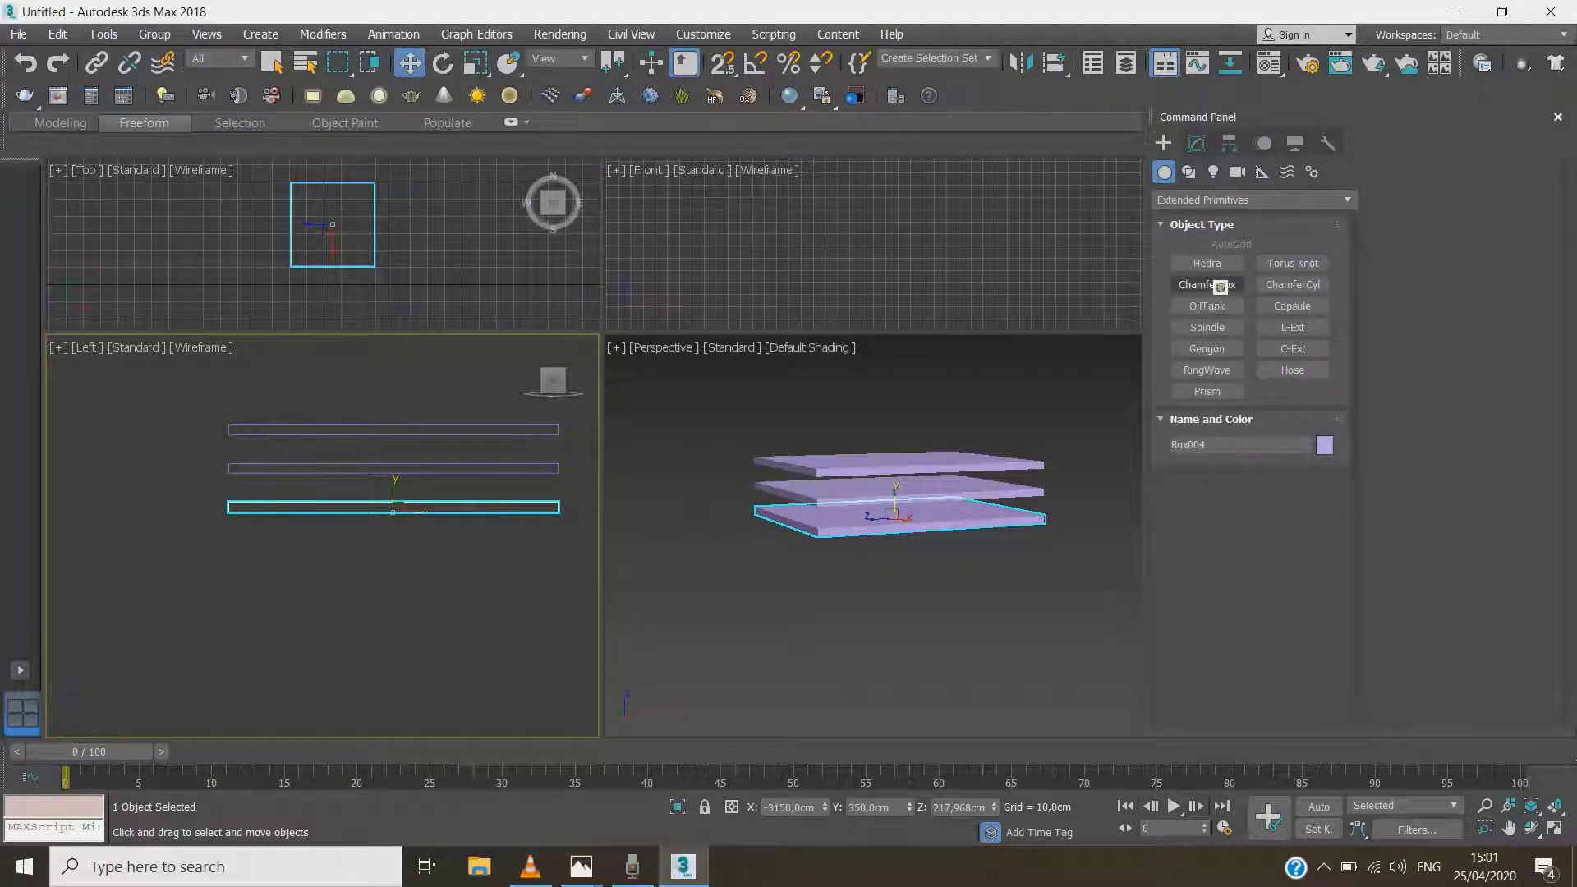
click(1220, 286)
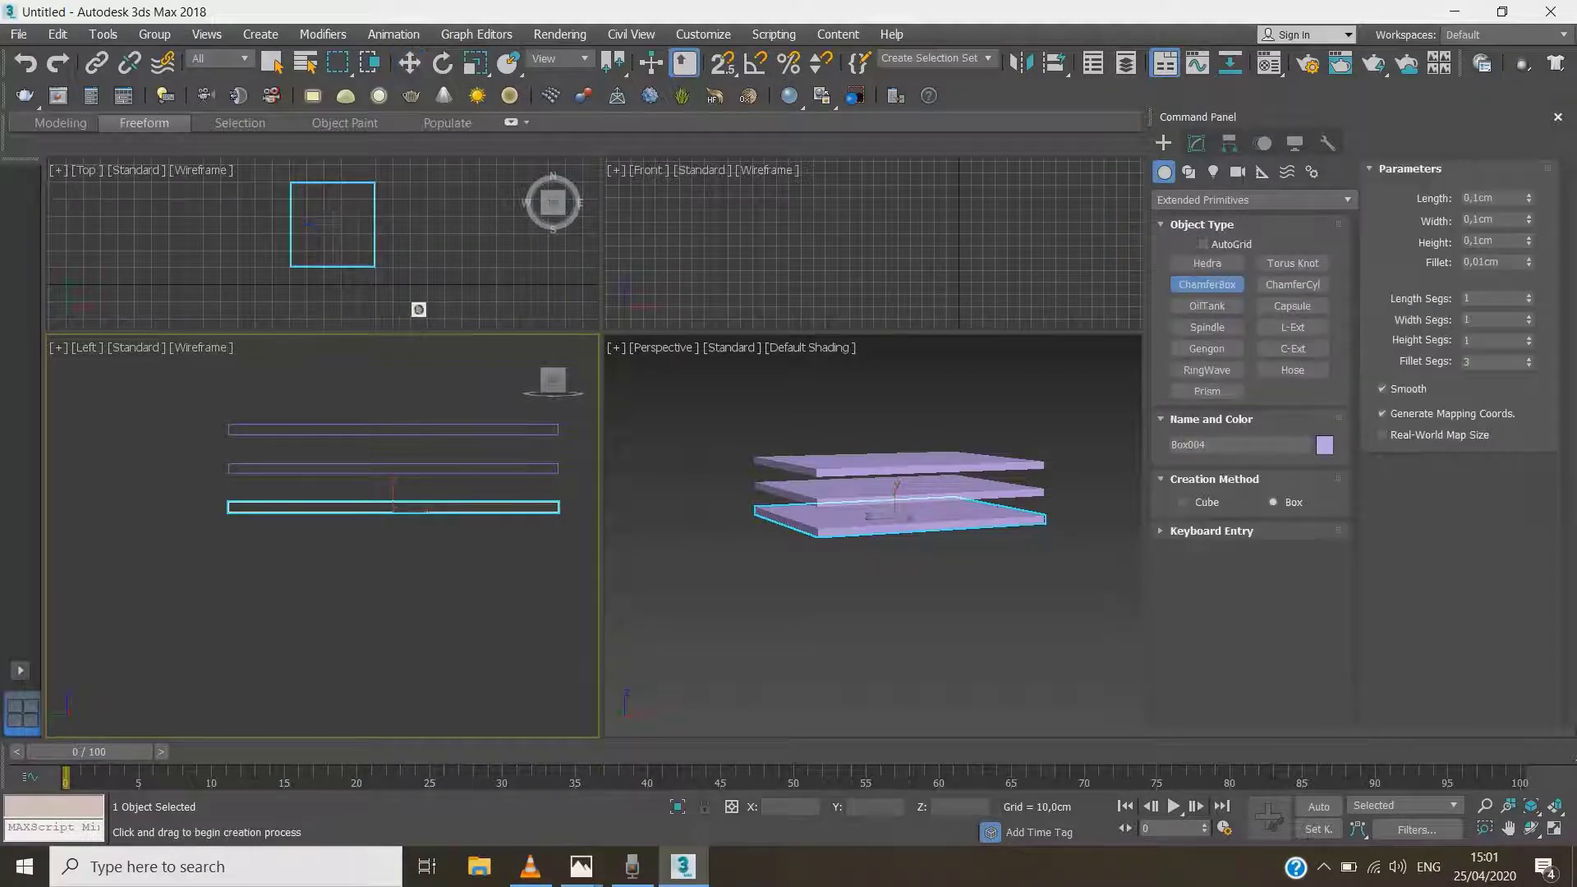
scroll(394, 299, down, 2)
scroll(394, 299, up, 3)
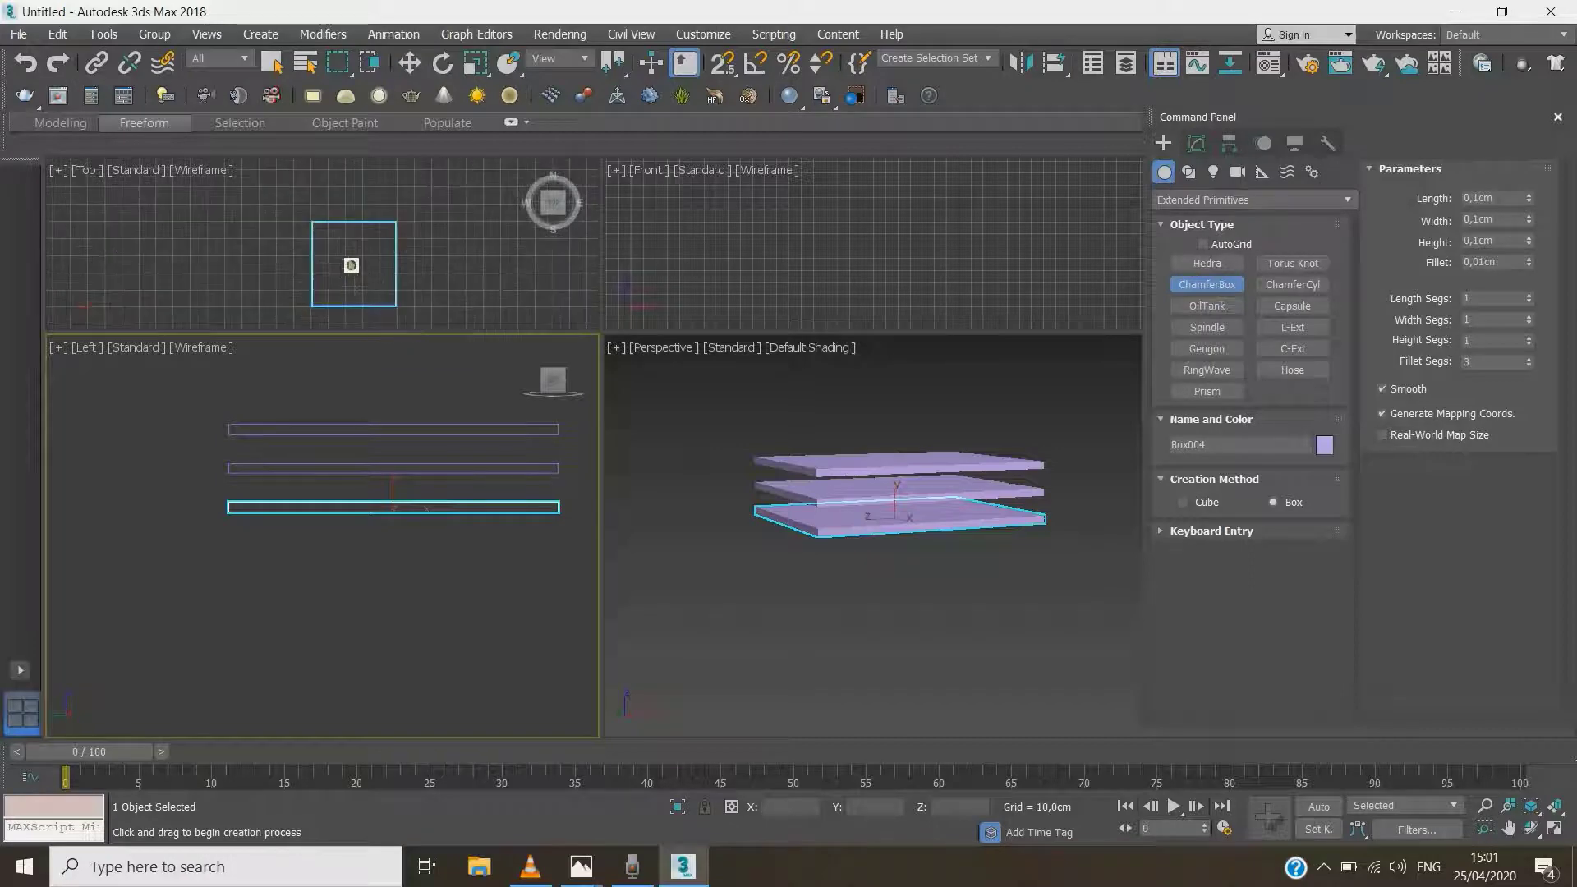
scroll(356, 265, up, 2)
scroll(345, 243, down, 2)
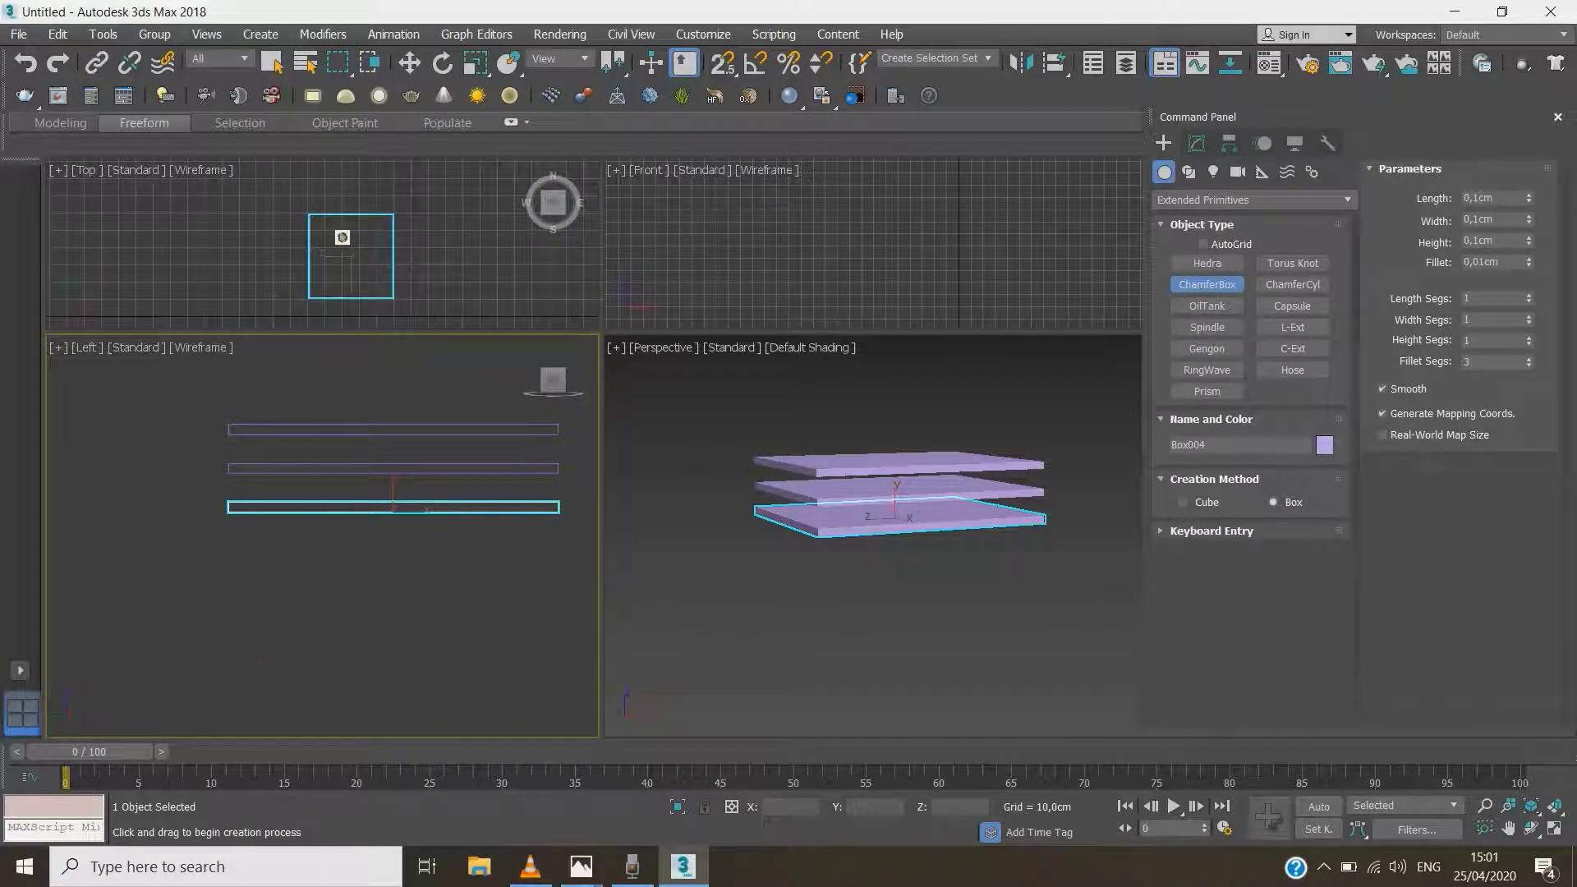
drag(334, 229, 381, 291)
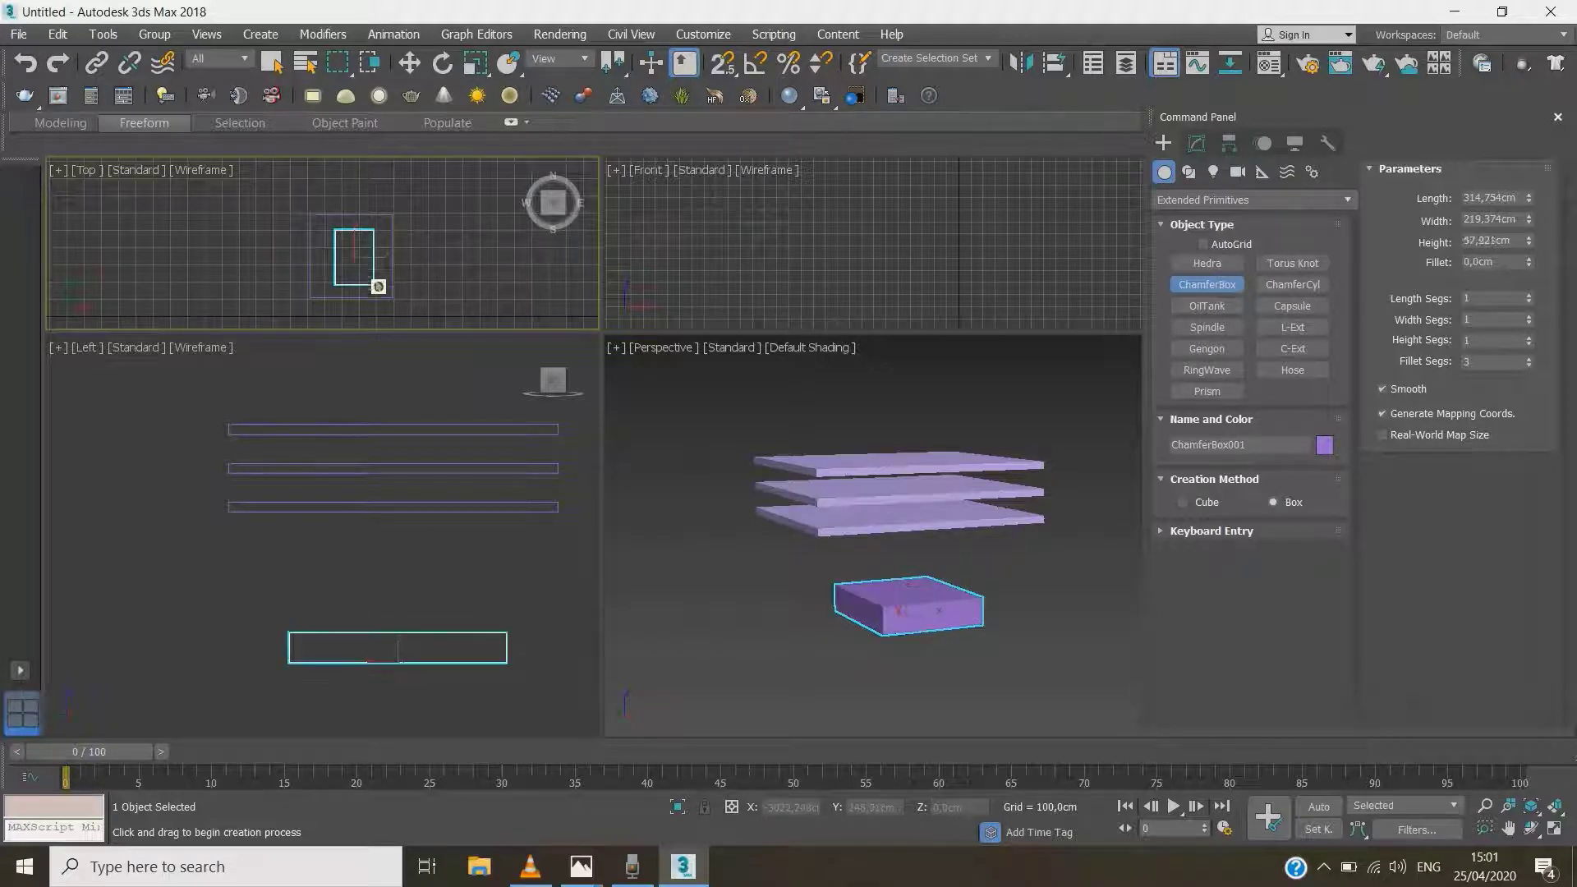
click(377, 284)
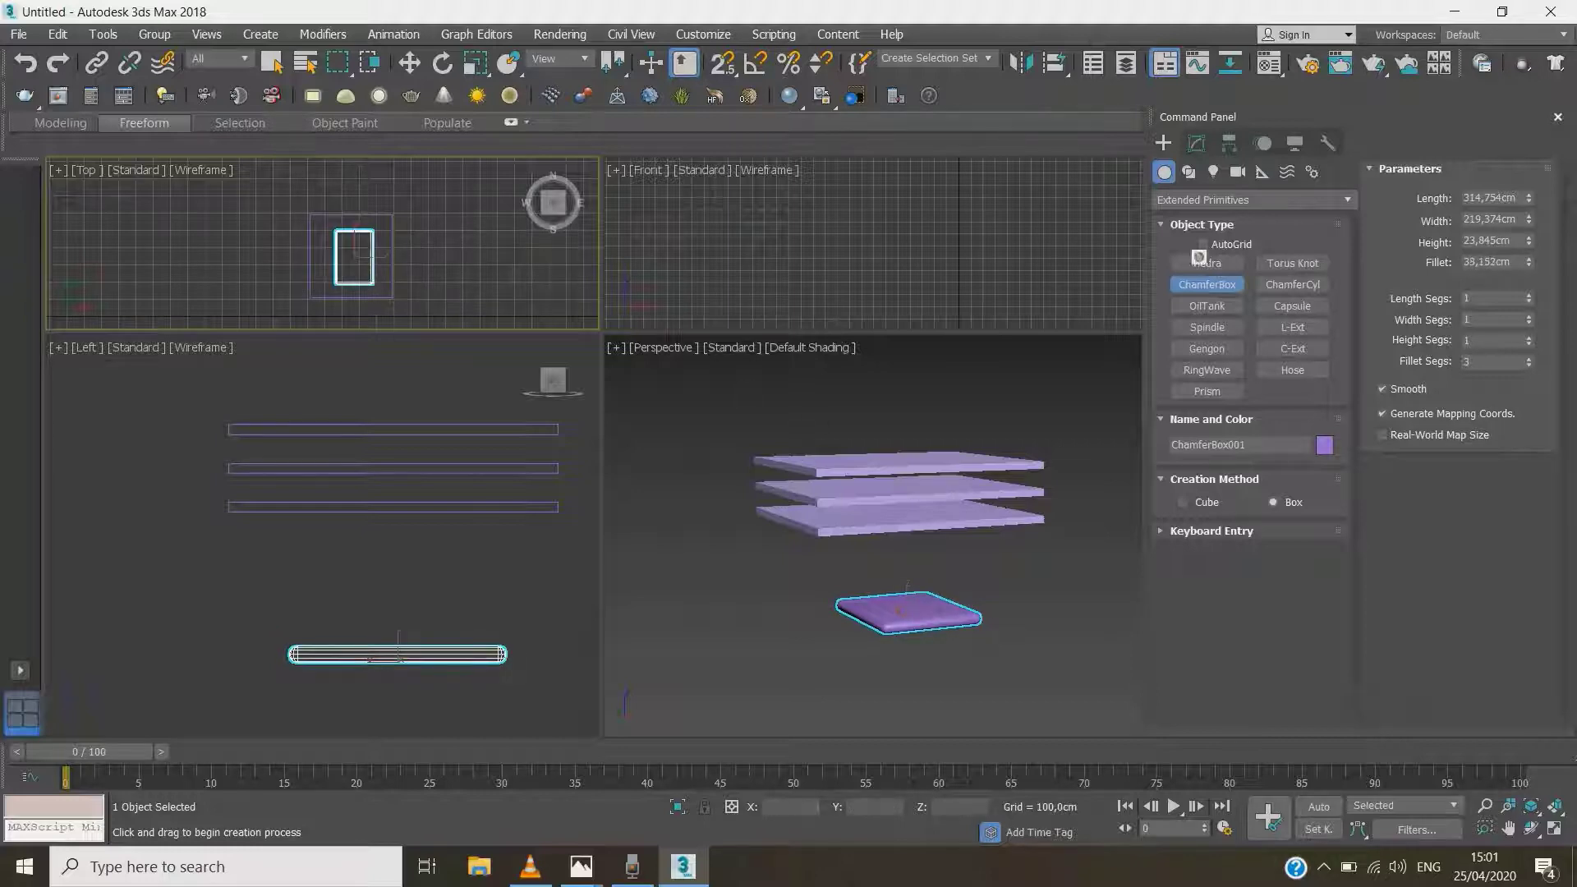
Set the chamfer box's length to 300 cm, width to 200 cm and height to 40 cm
click(1198, 146)
scroll(936, 607, up, 6)
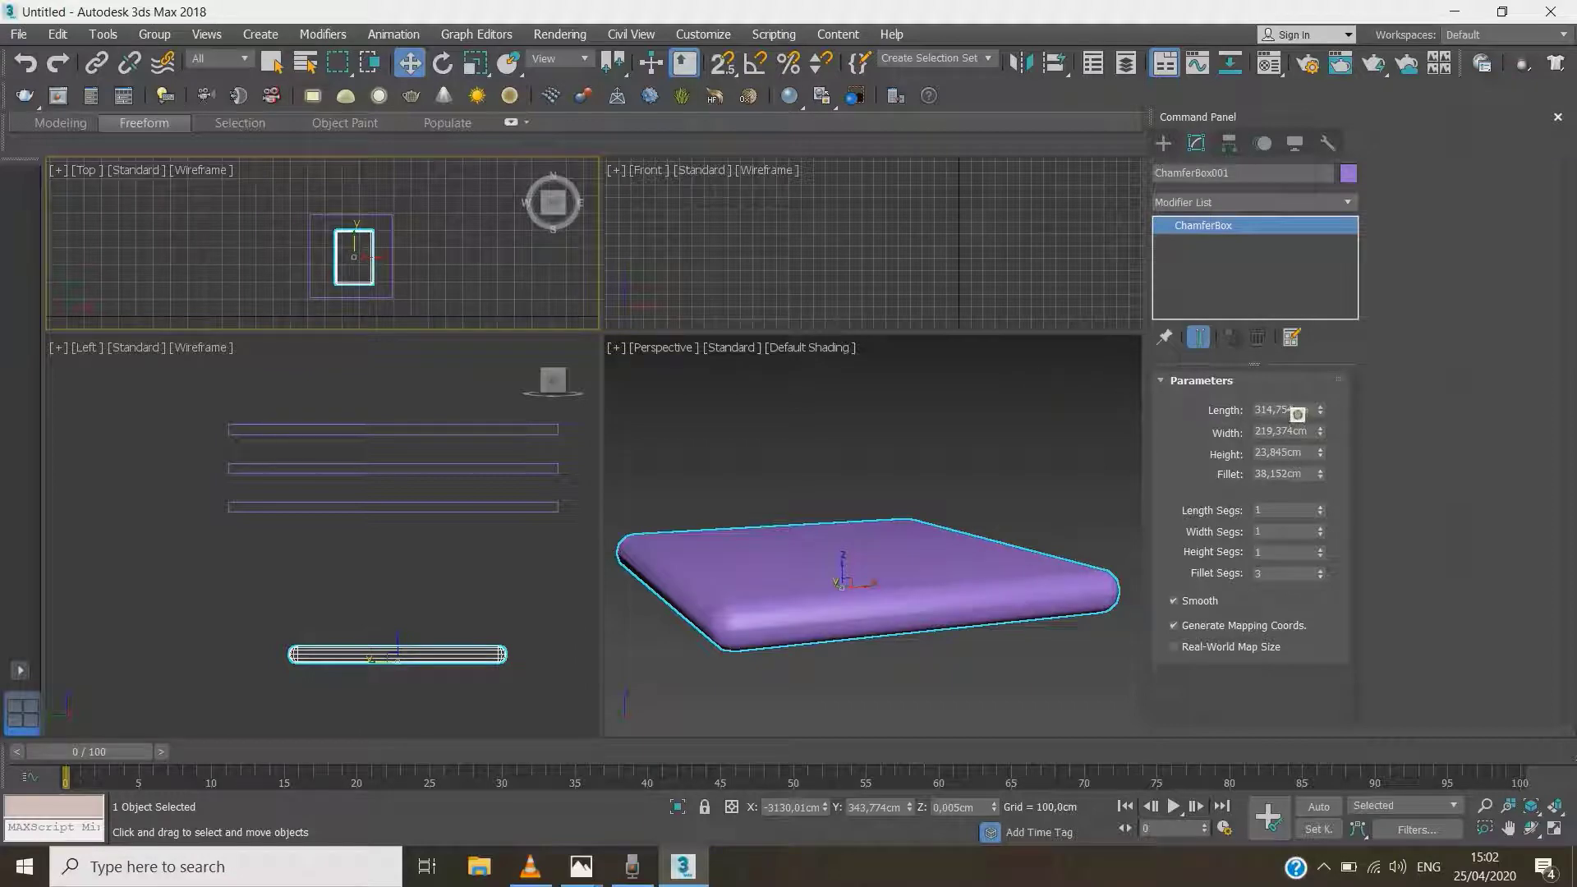
drag(1299, 415, 1212, 447)
key(Tab)
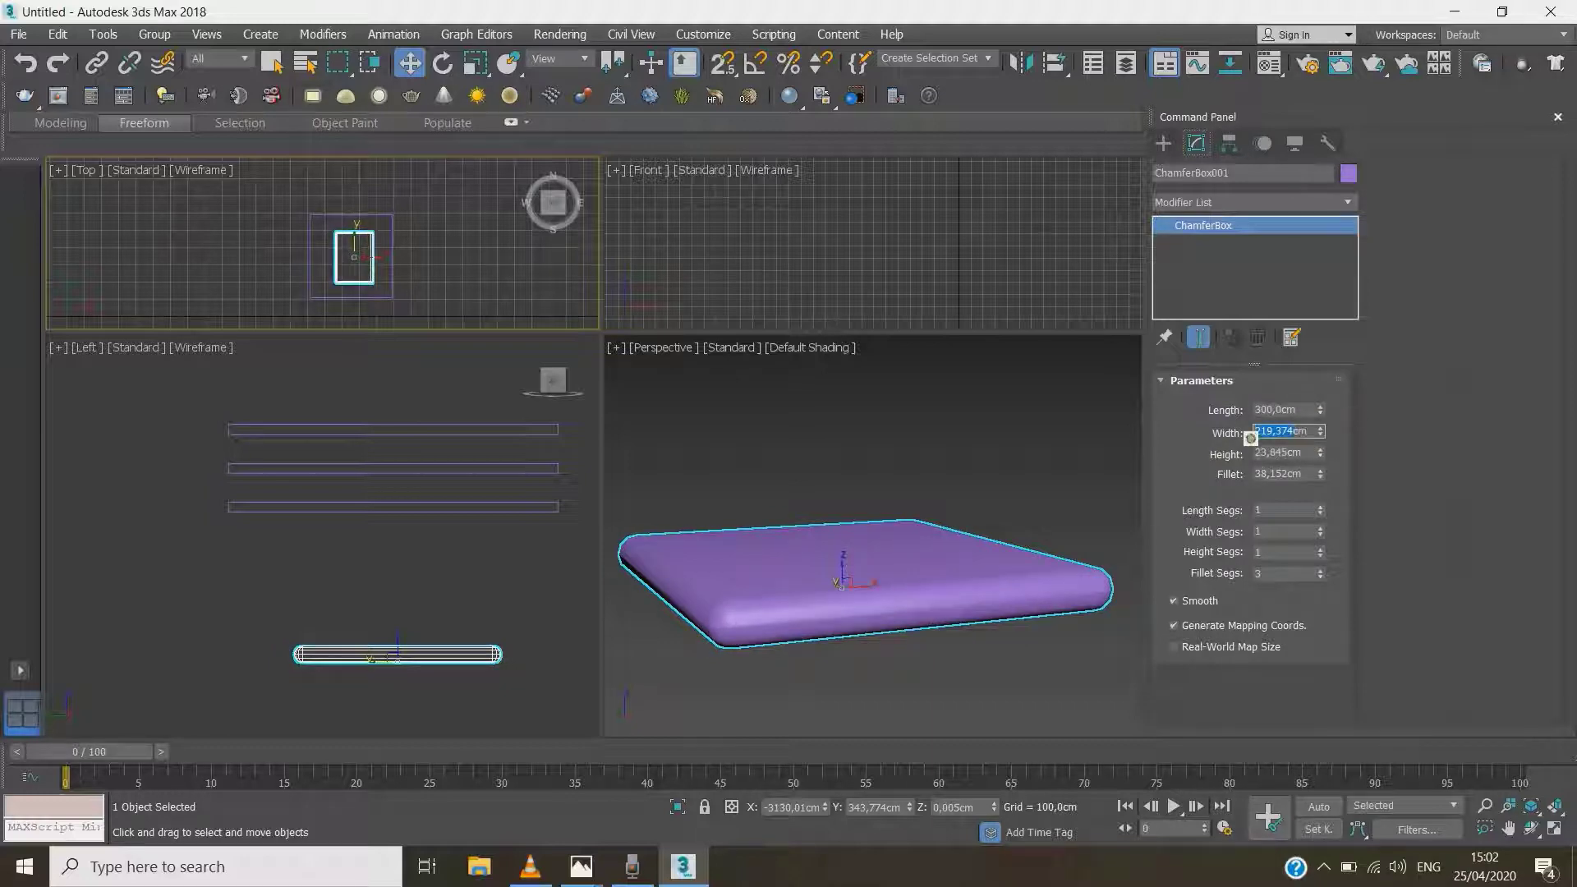
text(200)
key(Return)
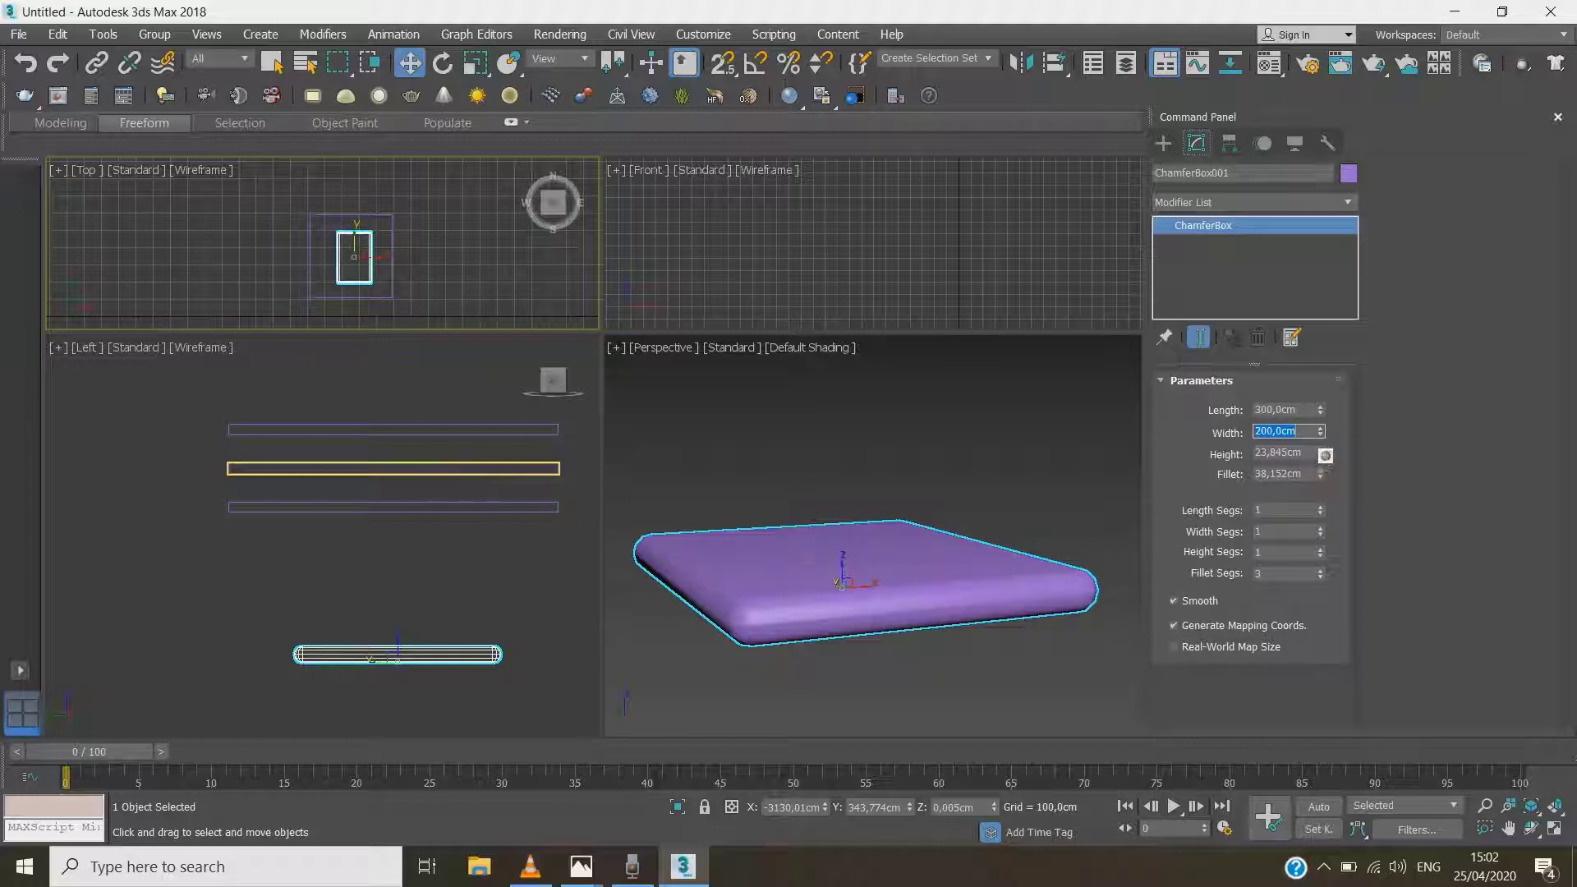
click(1320, 451)
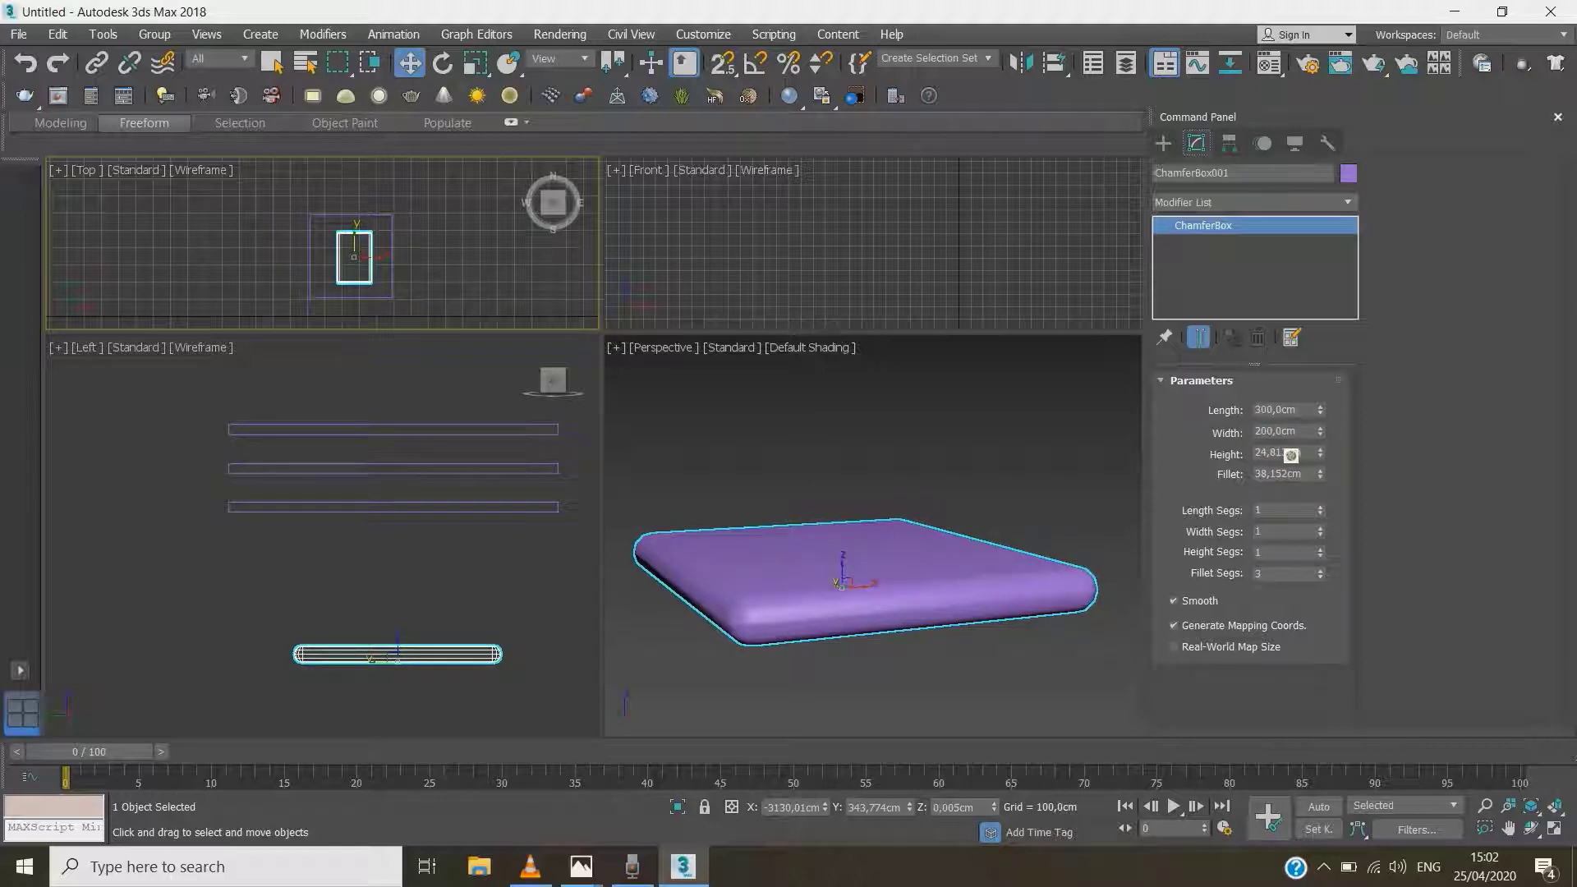
drag(1288, 456, 1262, 455)
key(BackSpace)
key(Return)
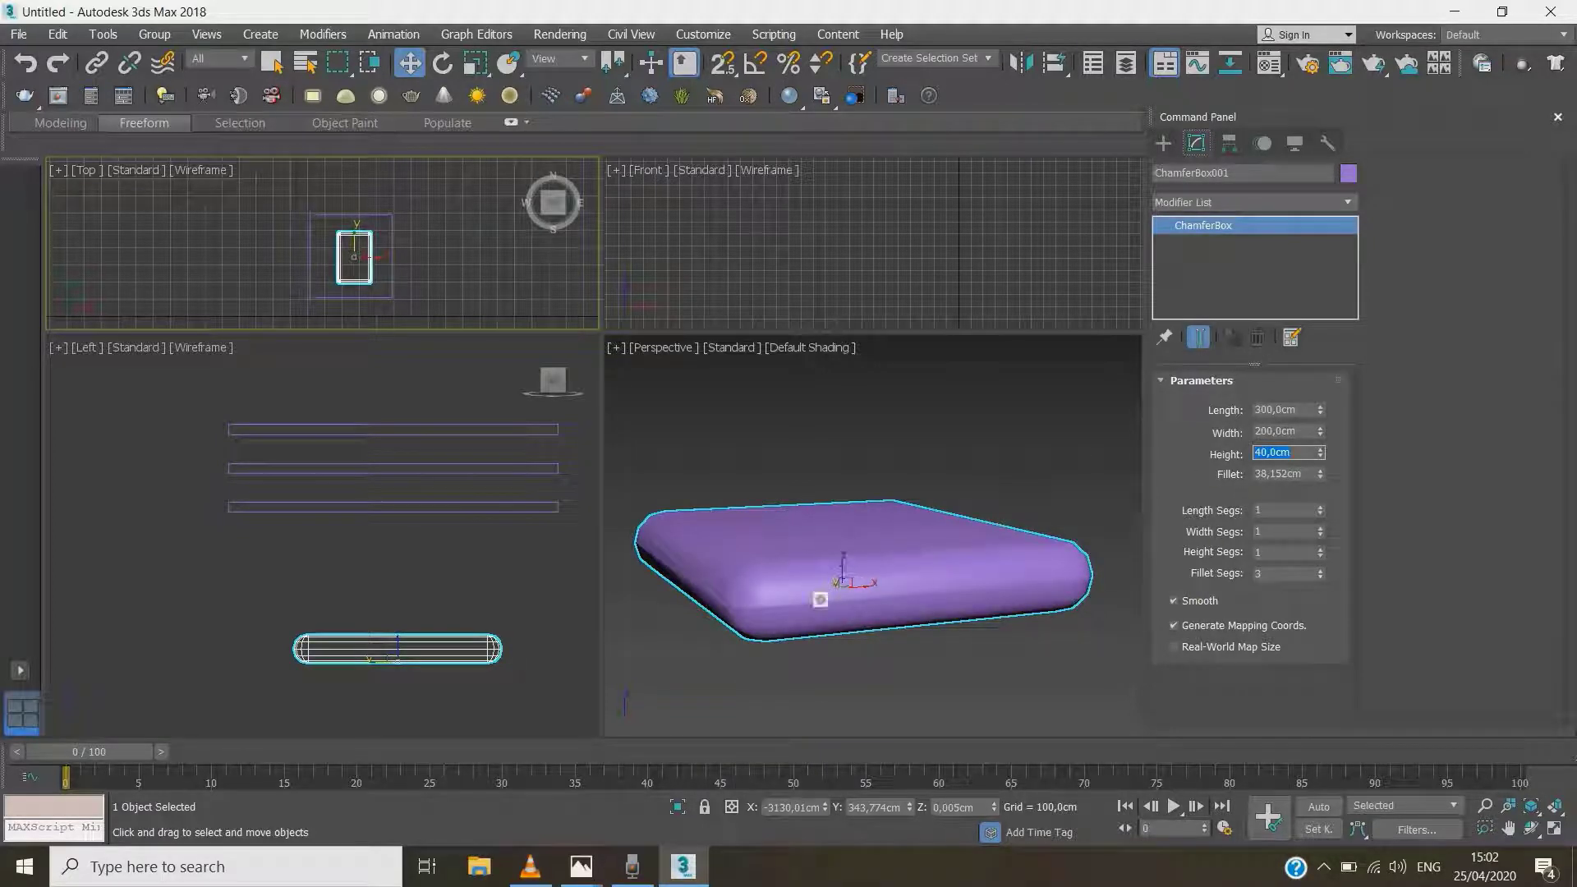
Try sharp and rounded edges on the chamfer box and set its fillet to 20 cm
drag(1294, 479, 1329, 565)
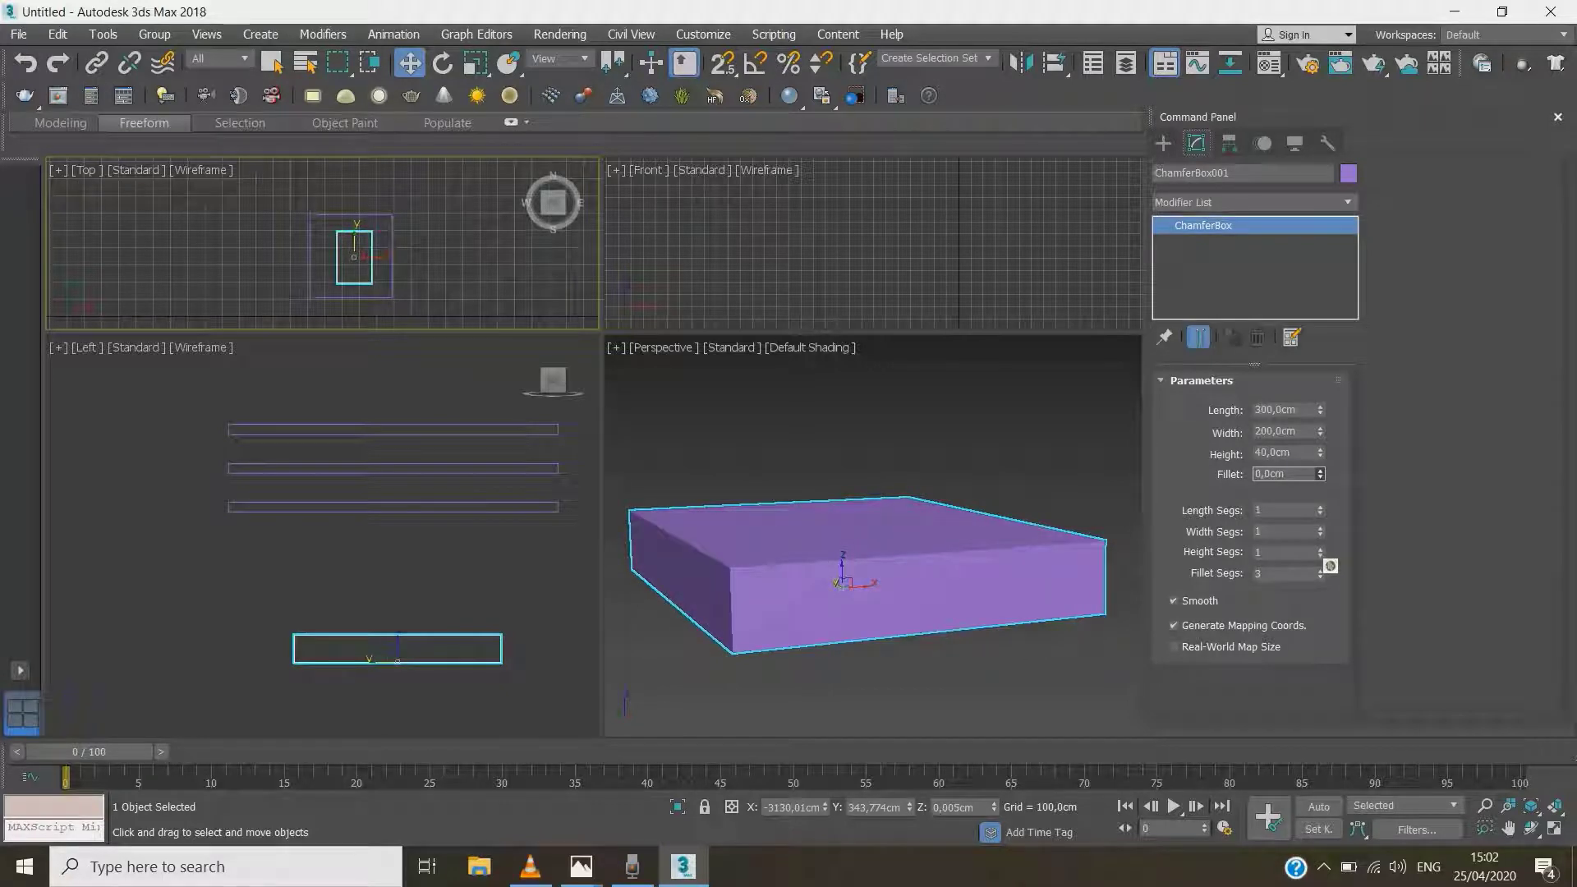
drag(1332, 562, 1337, 517)
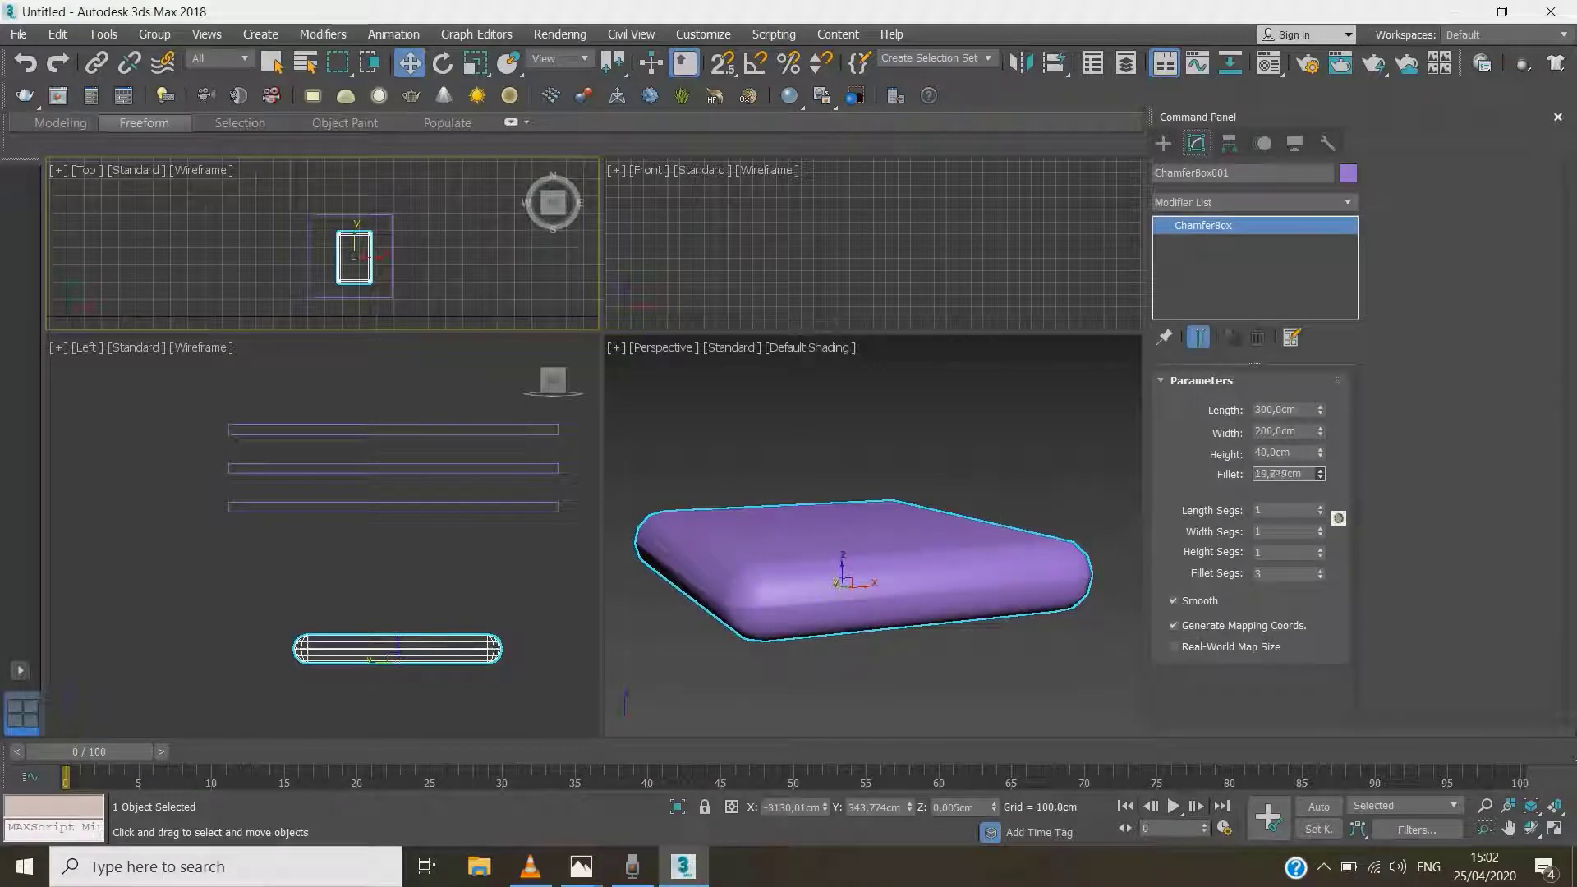
click(1295, 477)
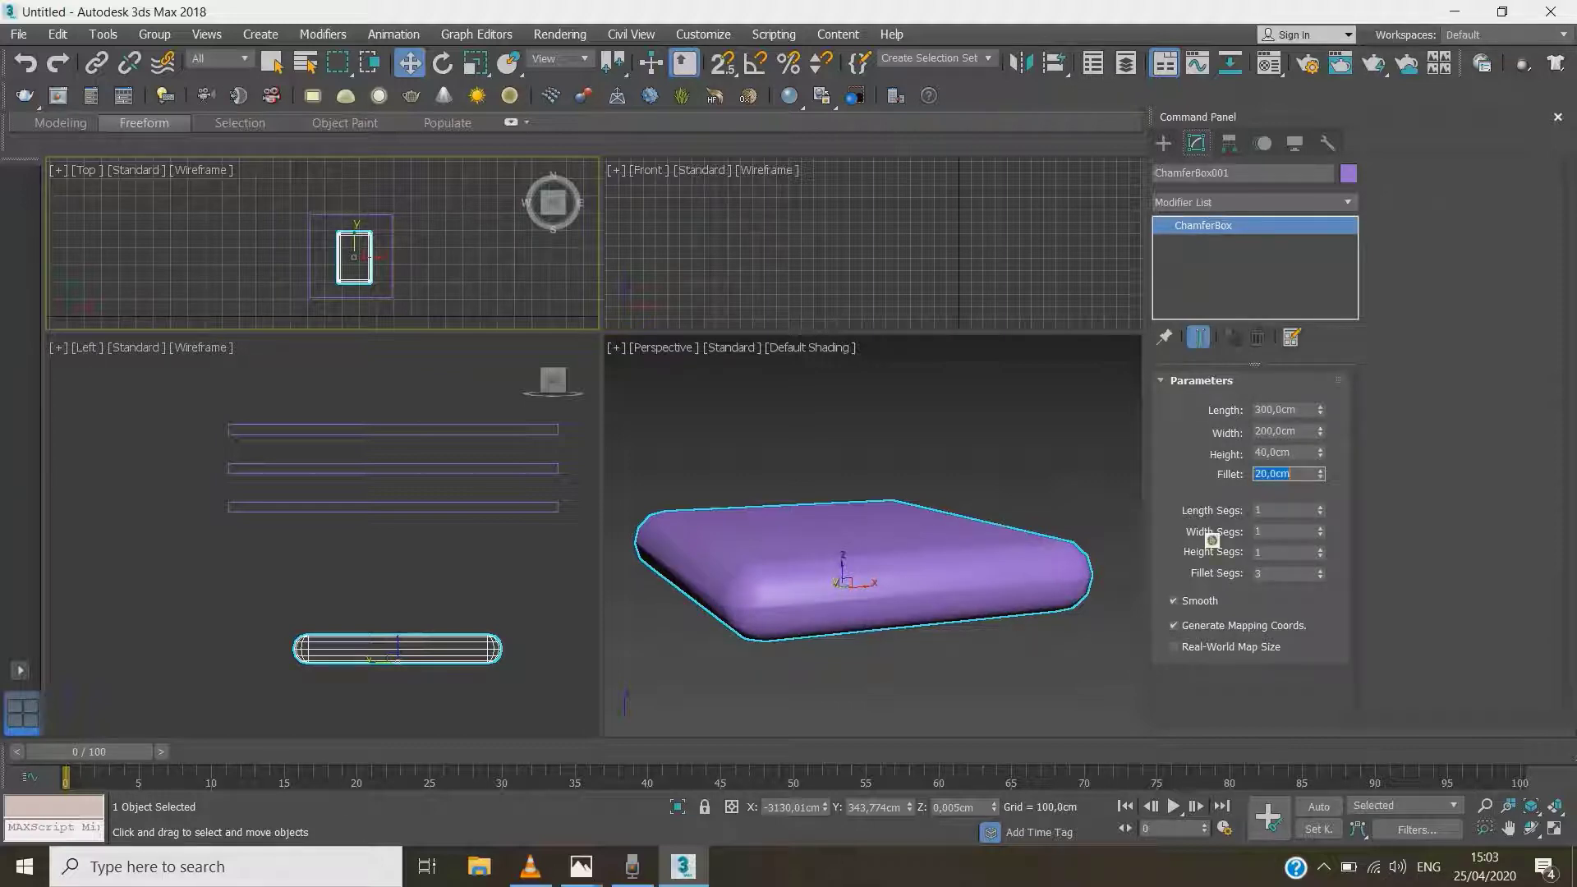
Select the two upper slabs in the Left viewport and hide them
click(511, 522)
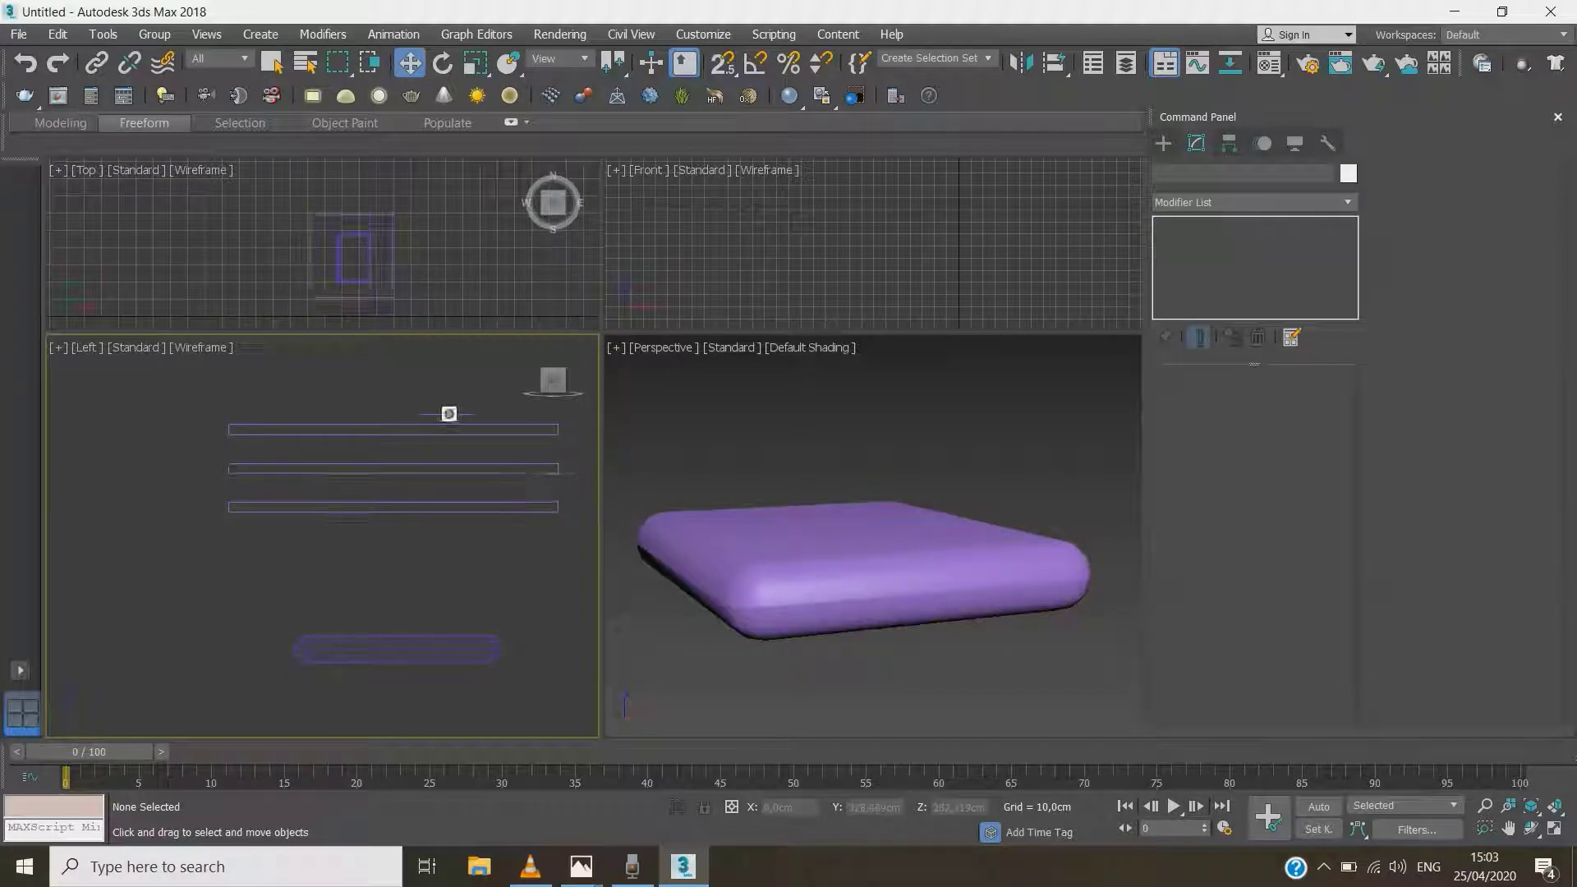
drag(436, 386, 405, 477)
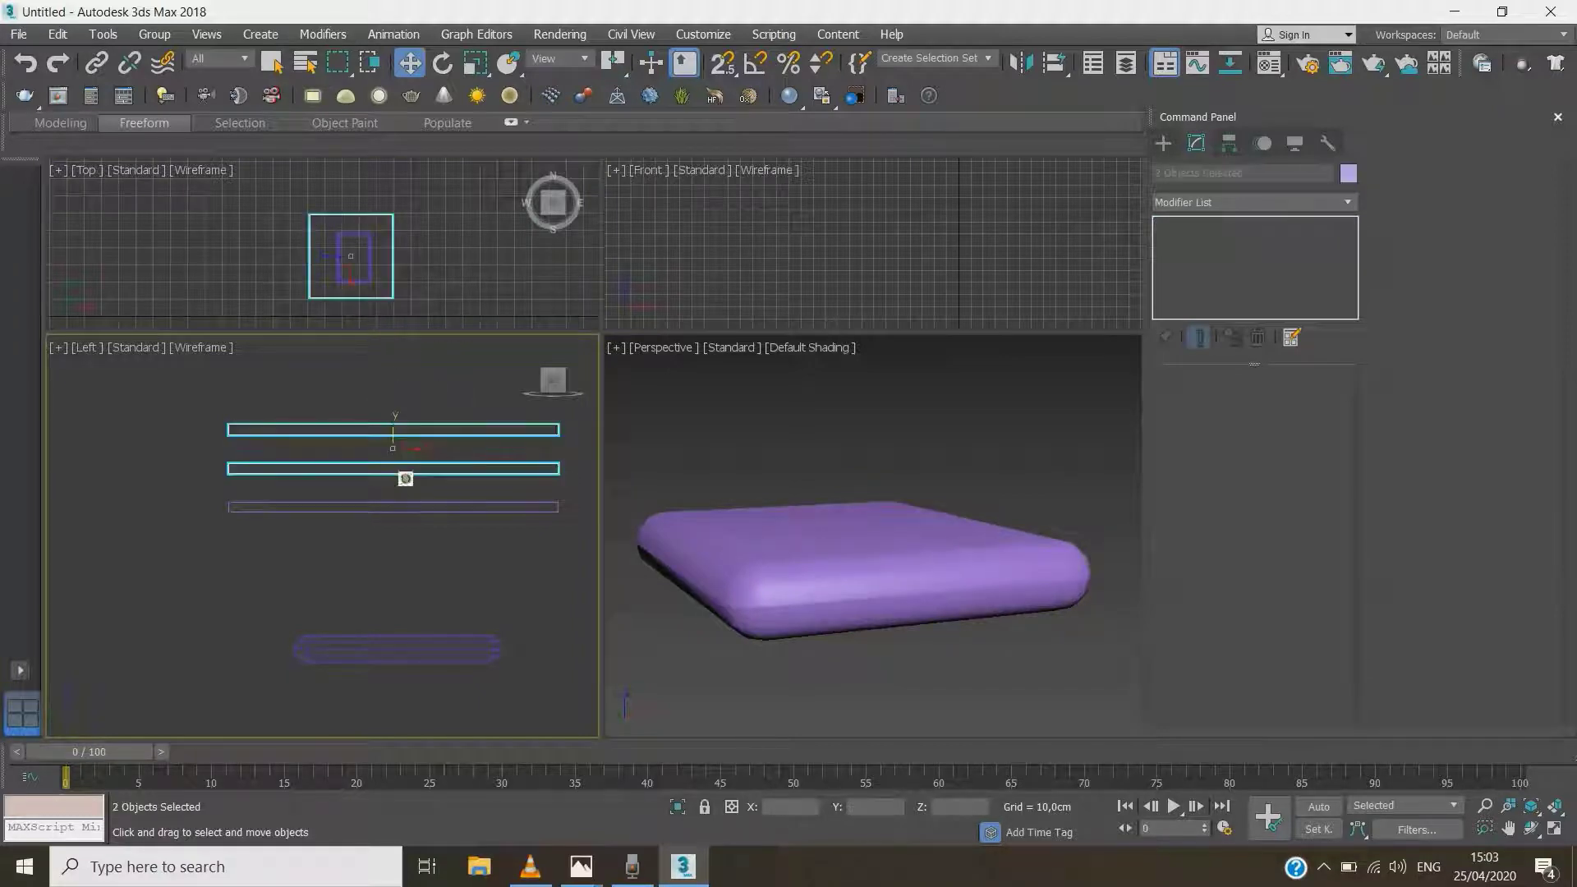
right_click(399, 458)
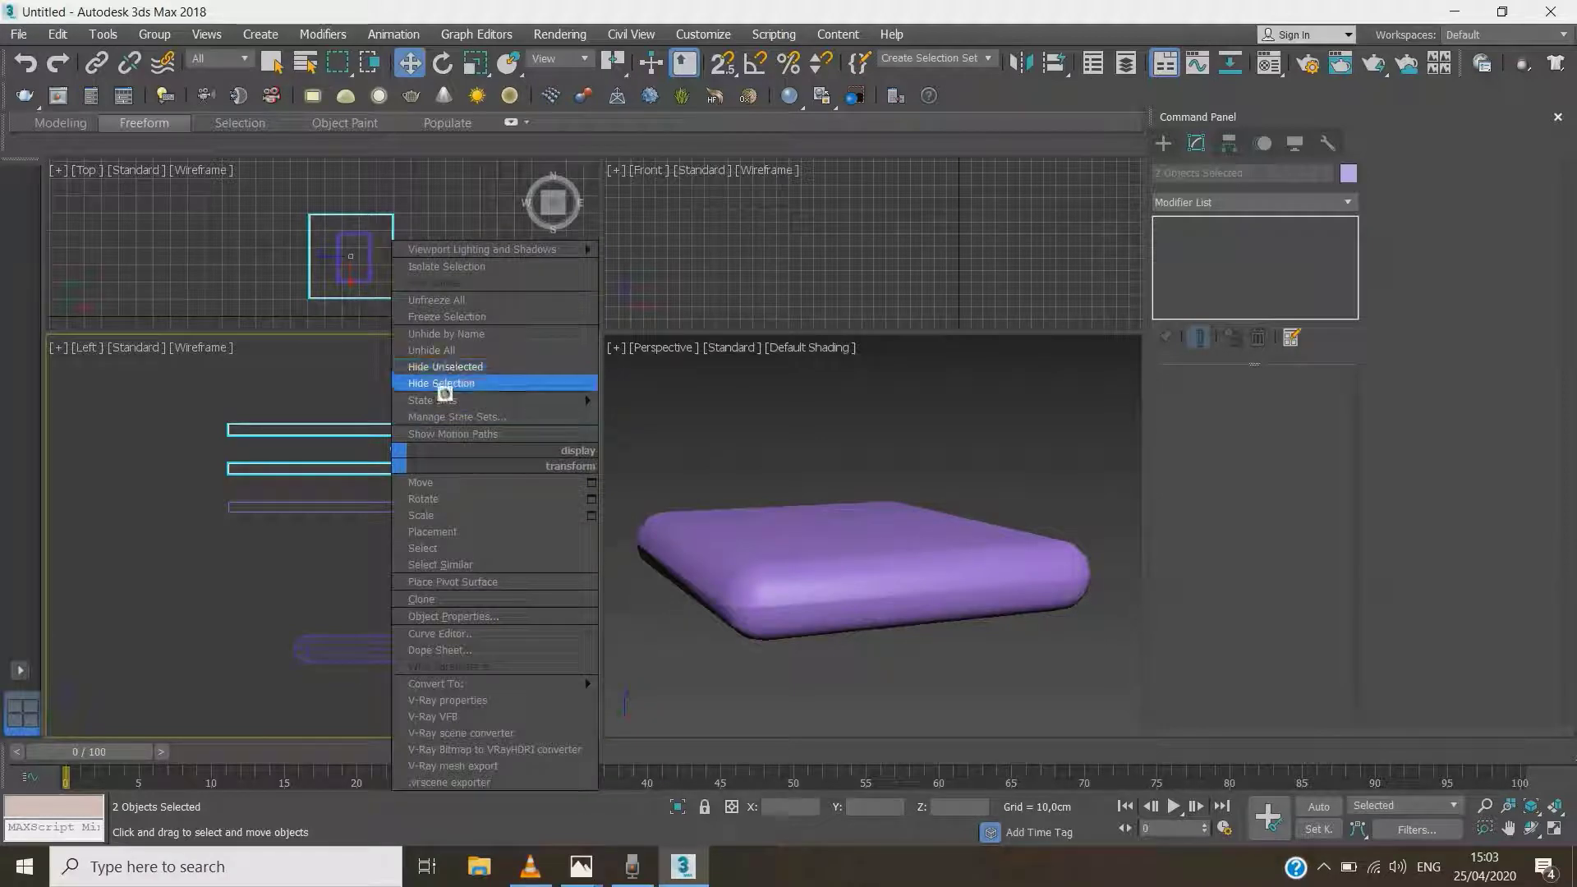
click(444, 385)
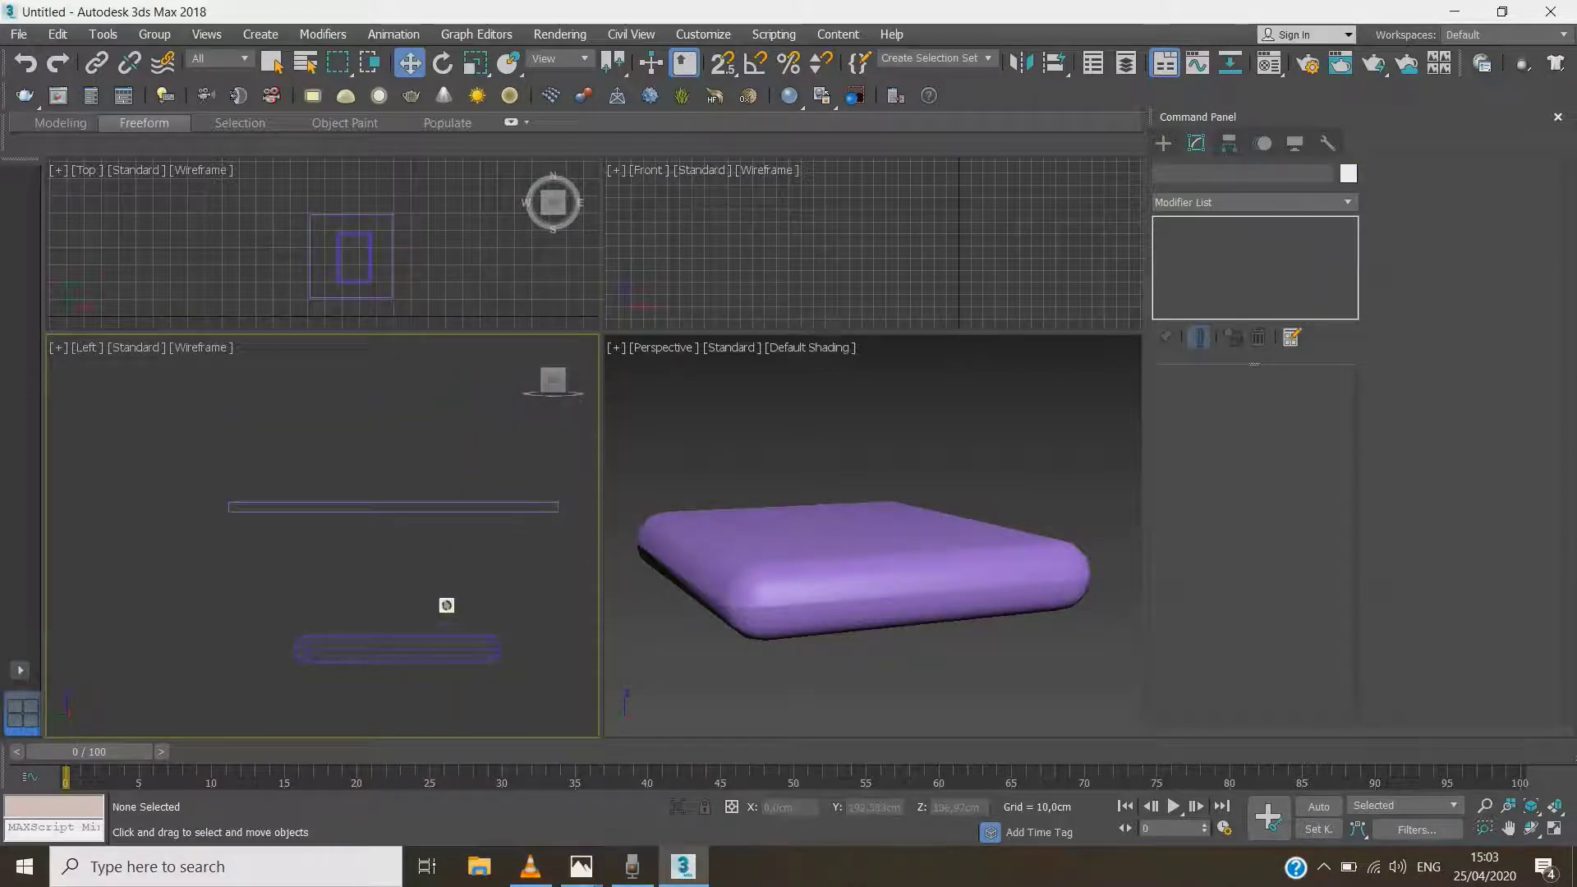
Move the chamfer box up in the Left viewport until it passes through the remaining slab, at about Z 206.7 cm
click(438, 647)
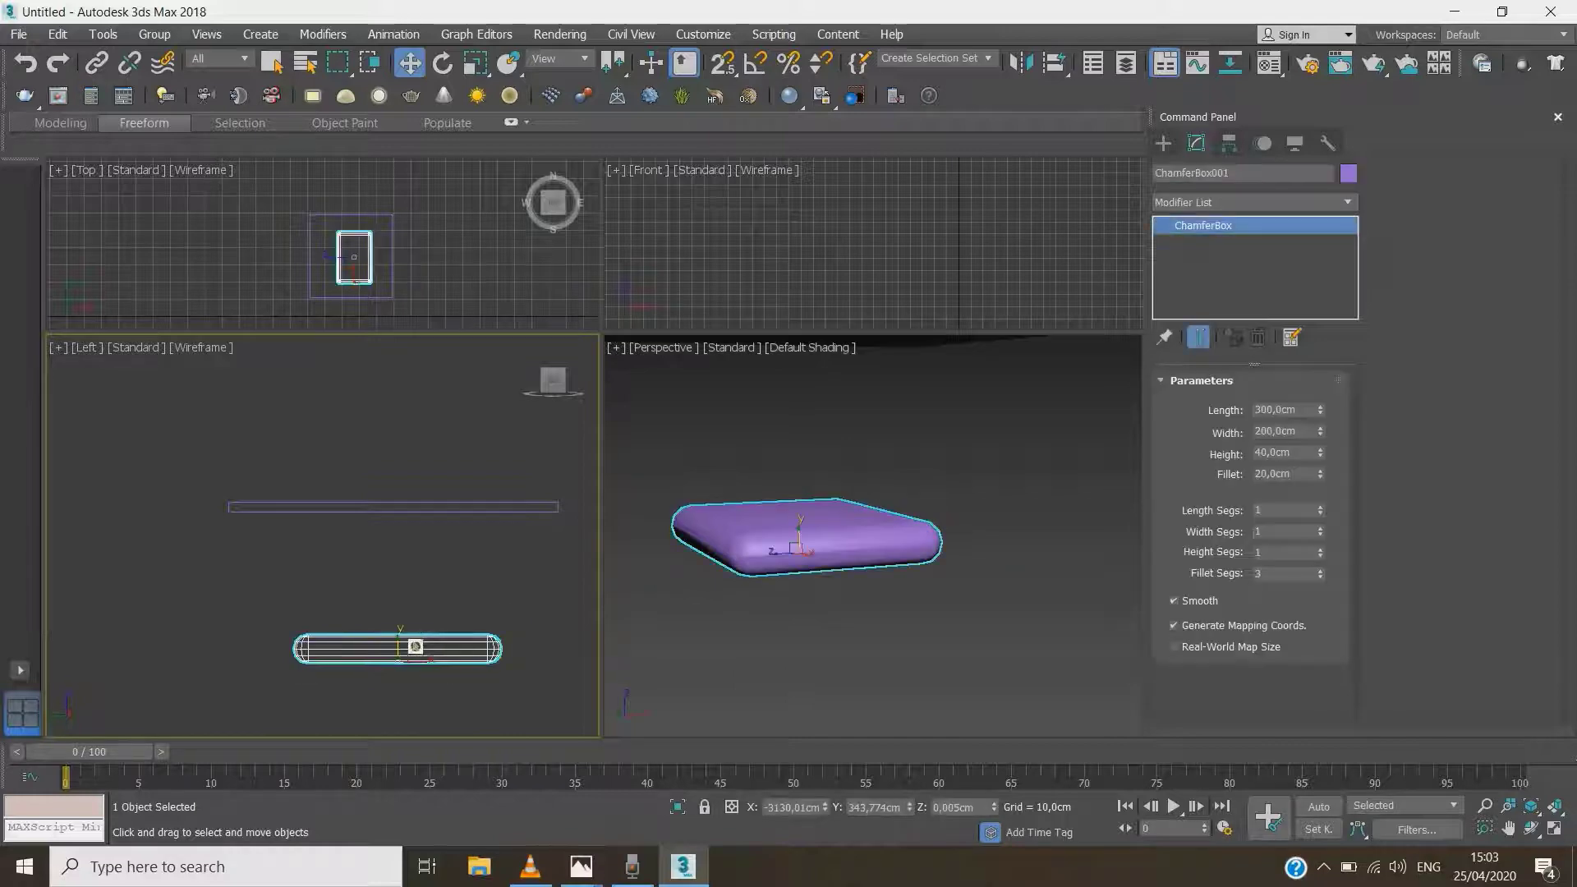
drag(406, 655, 418, 514)
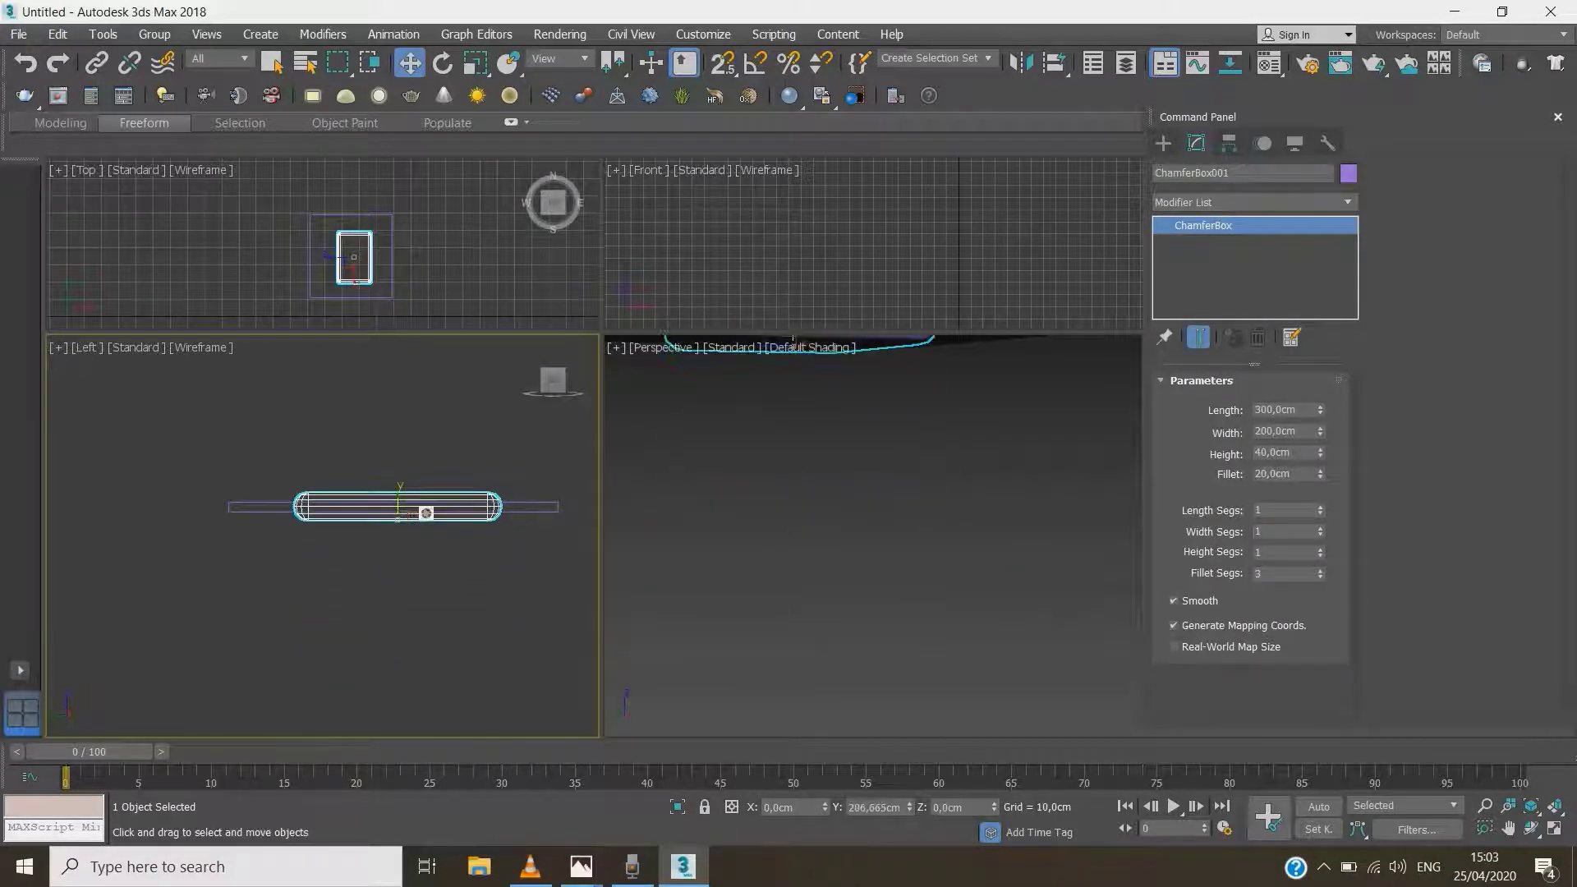
scroll(440, 641, down, 3)
scroll(813, 465, down, 5)
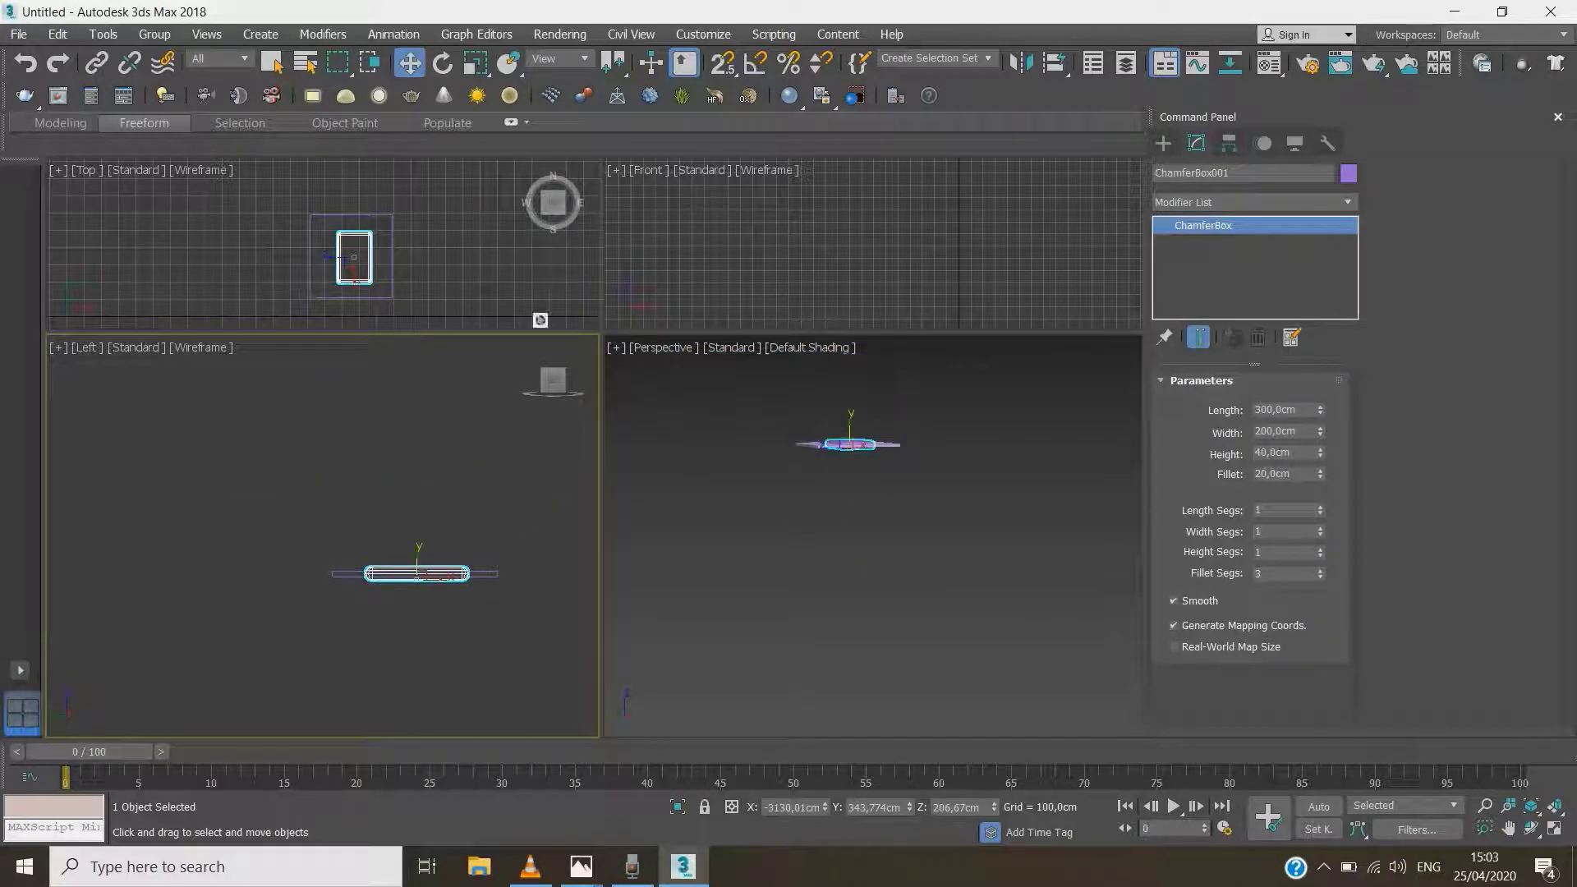
scroll(346, 263, up, 5)
scroll(411, 325, down, 3)
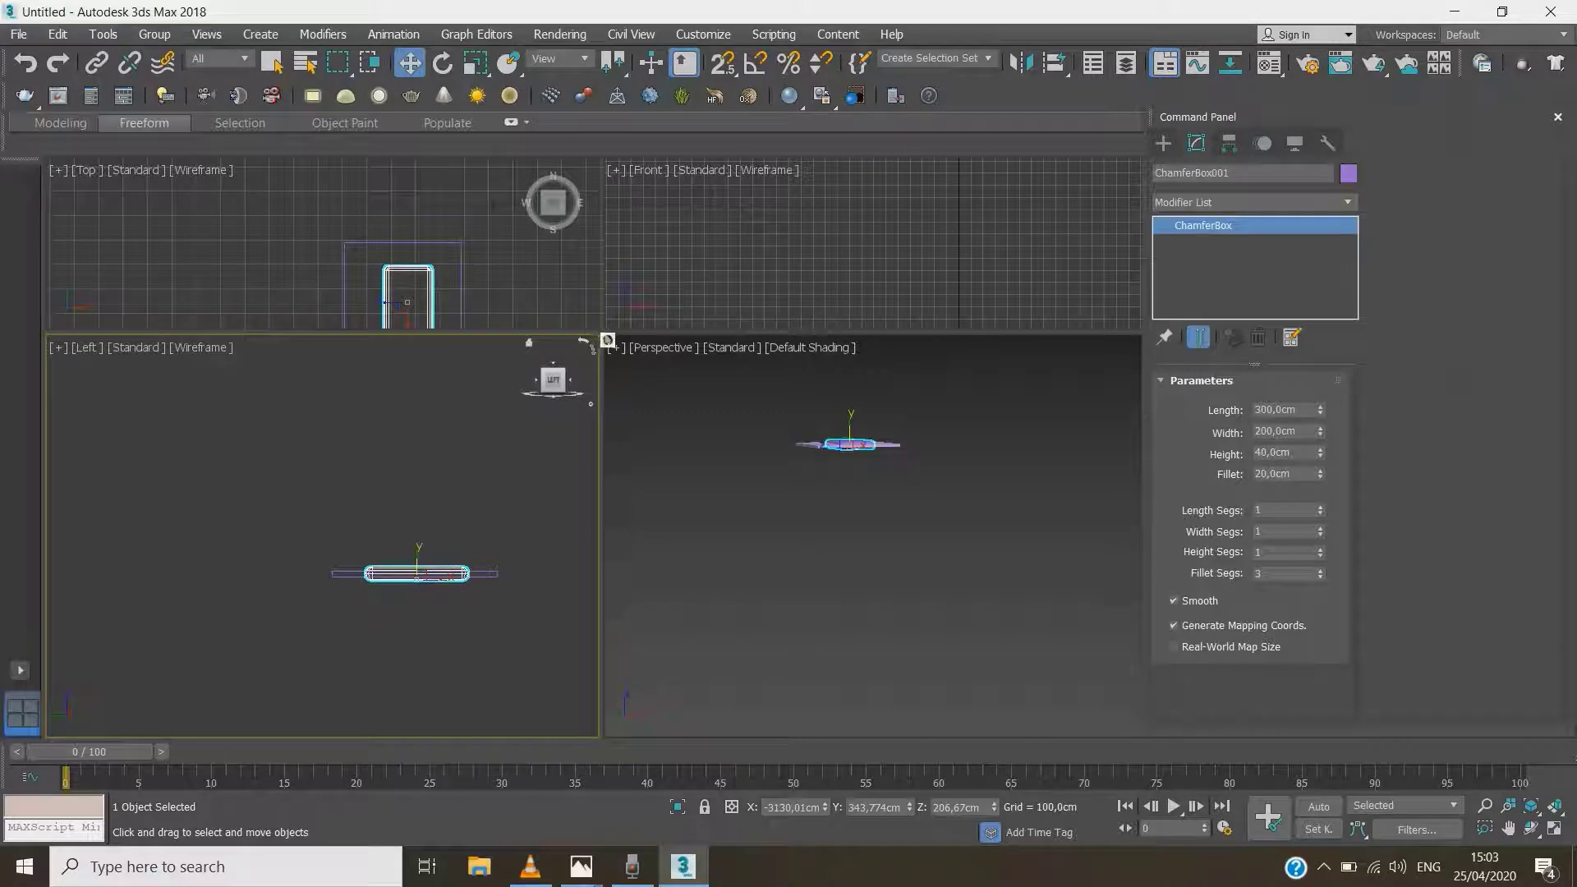
Enlarge the Top viewport and change the chamfer box's object color to white
drag(602, 335, 630, 474)
scroll(448, 380, up, 4)
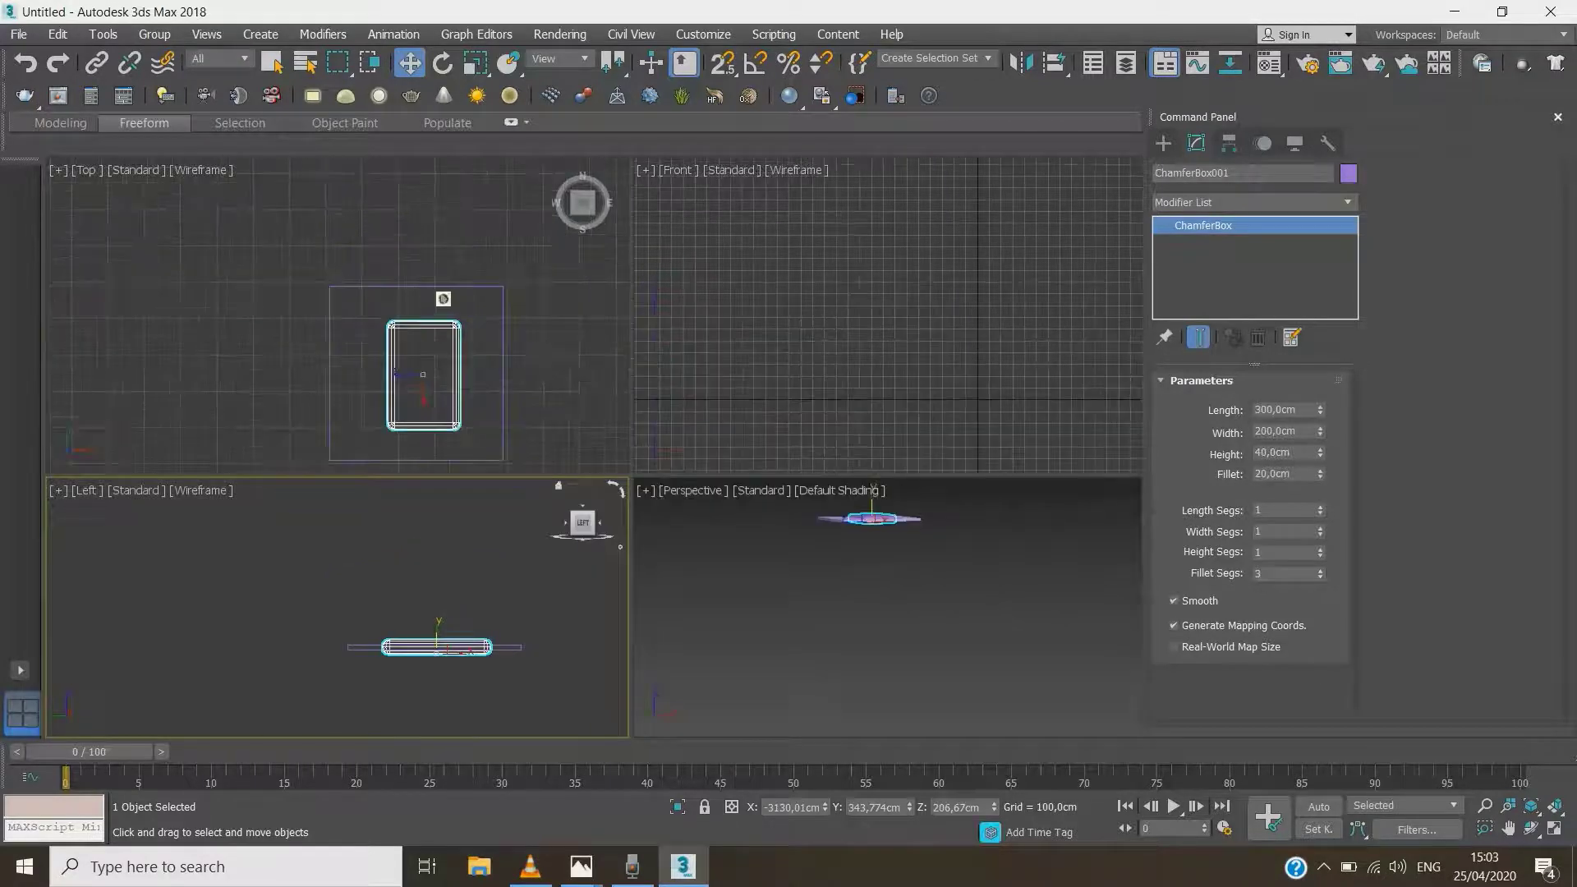
scroll(412, 315, down, 4)
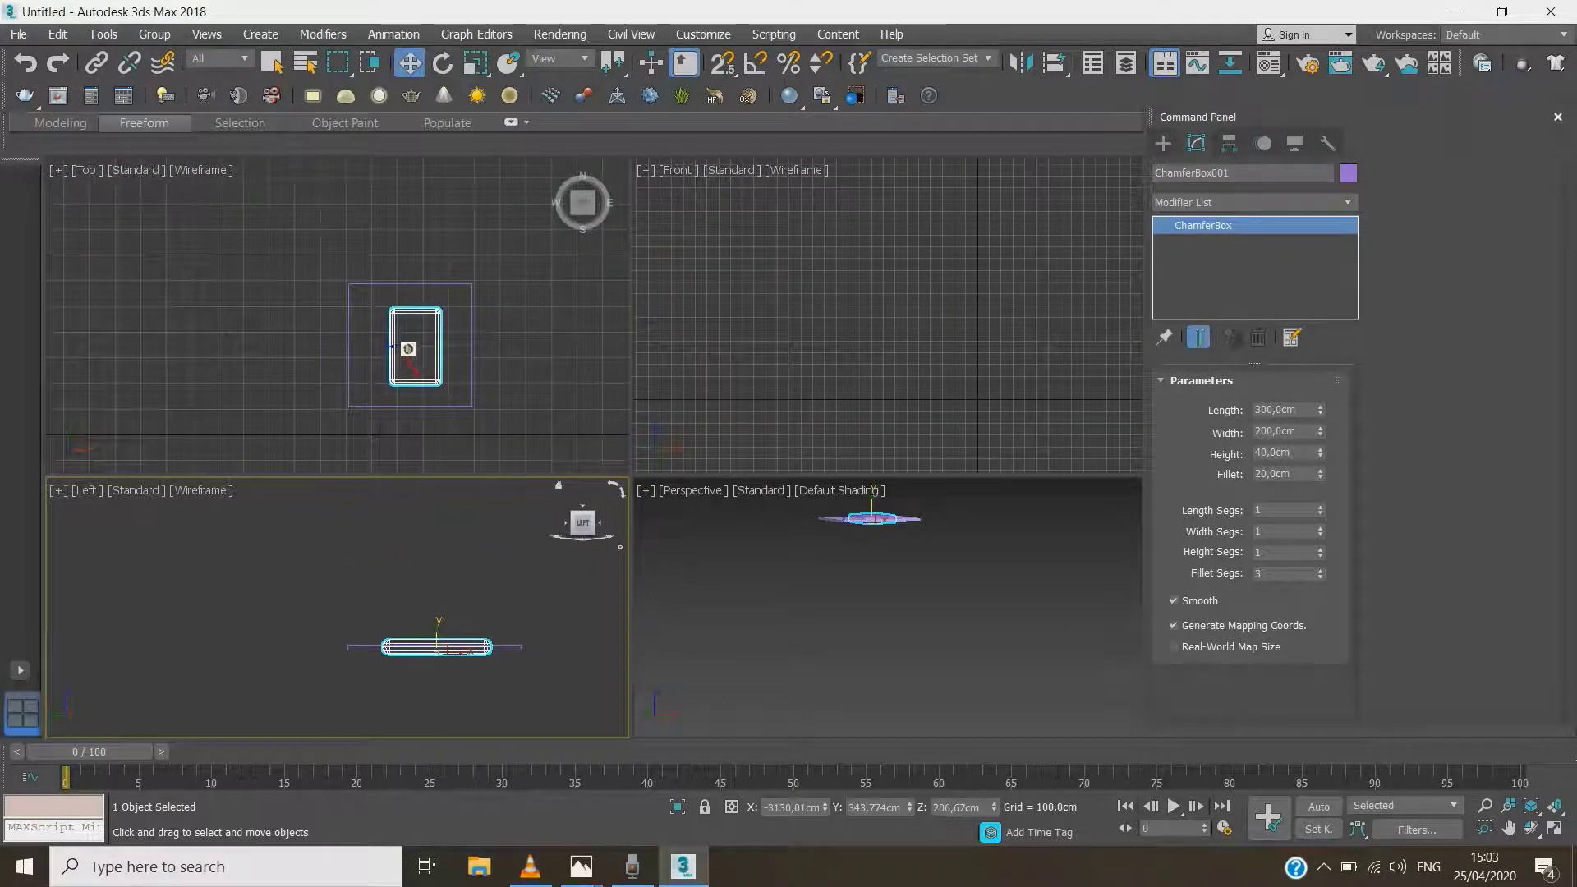
click(417, 354)
click(441, 351)
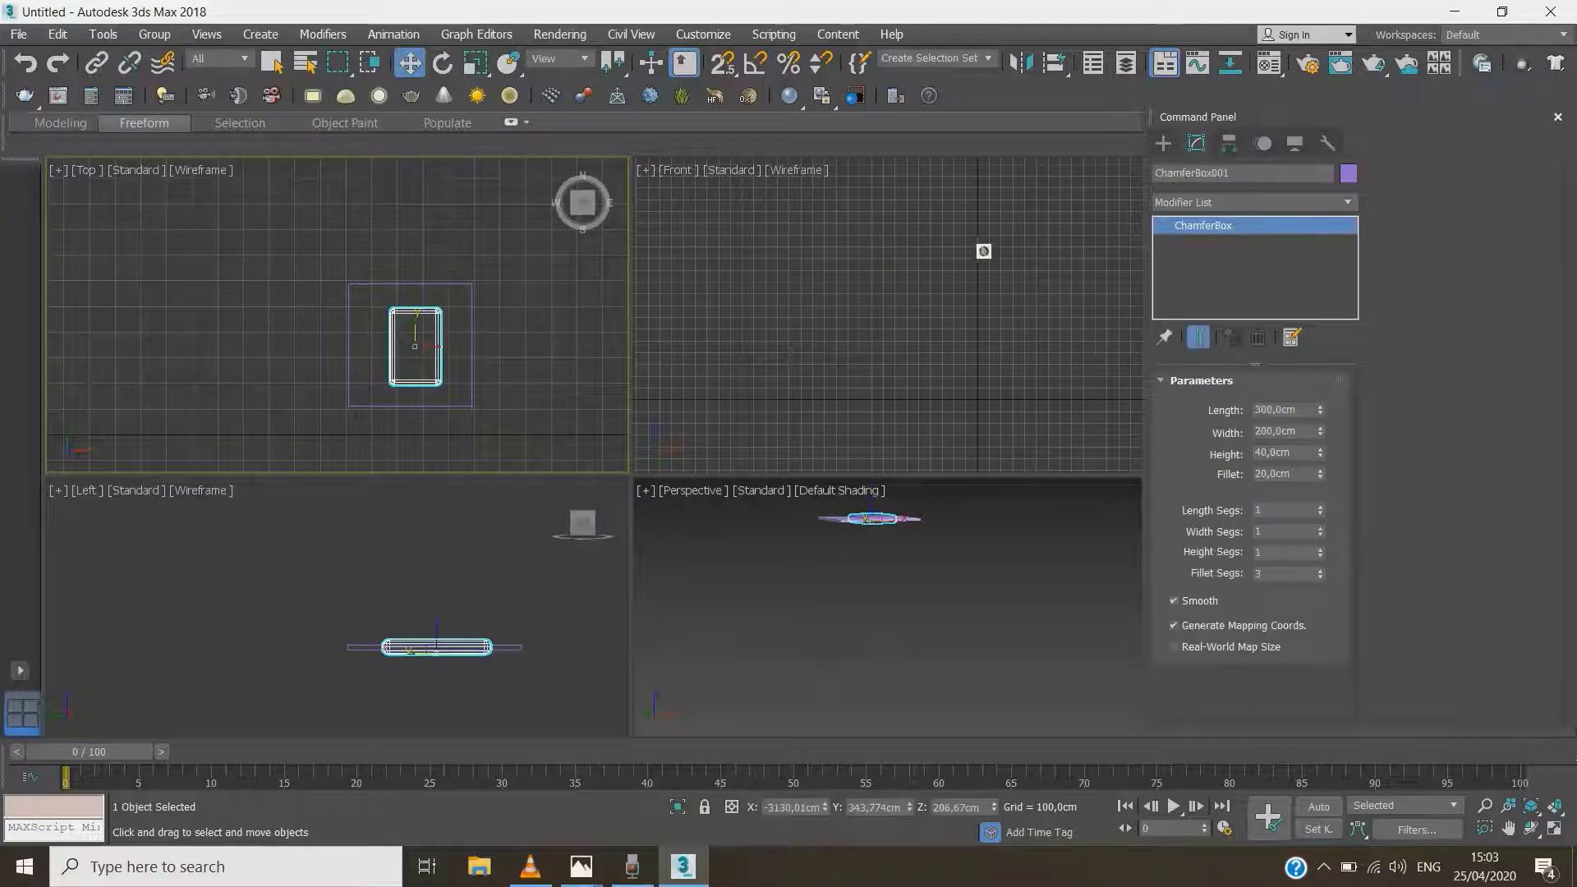
click(1349, 175)
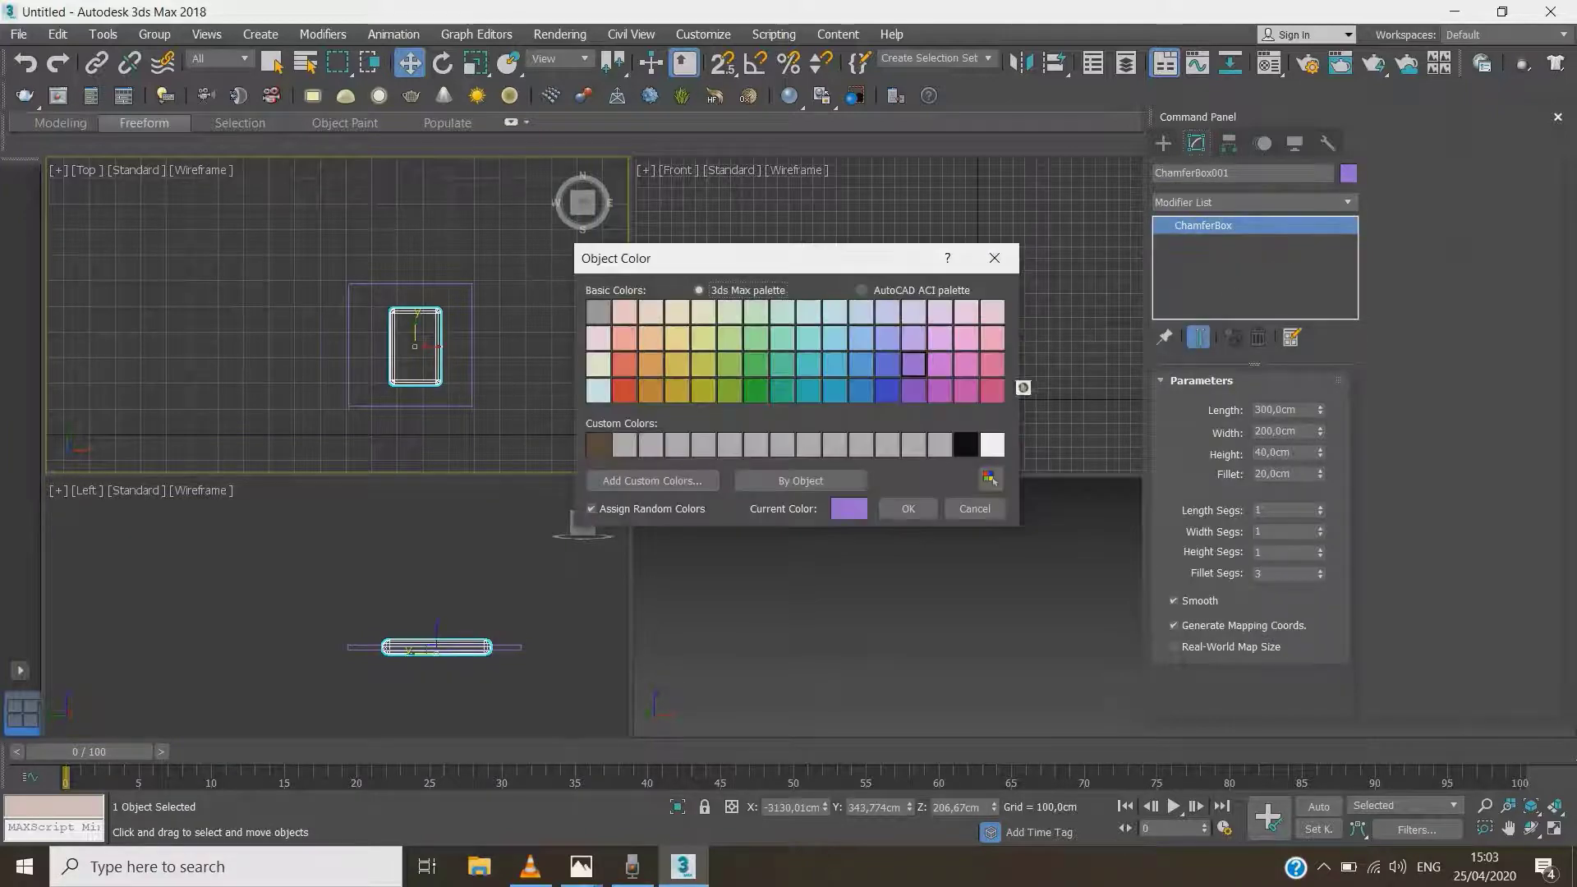
click(991, 444)
click(906, 509)
click(497, 370)
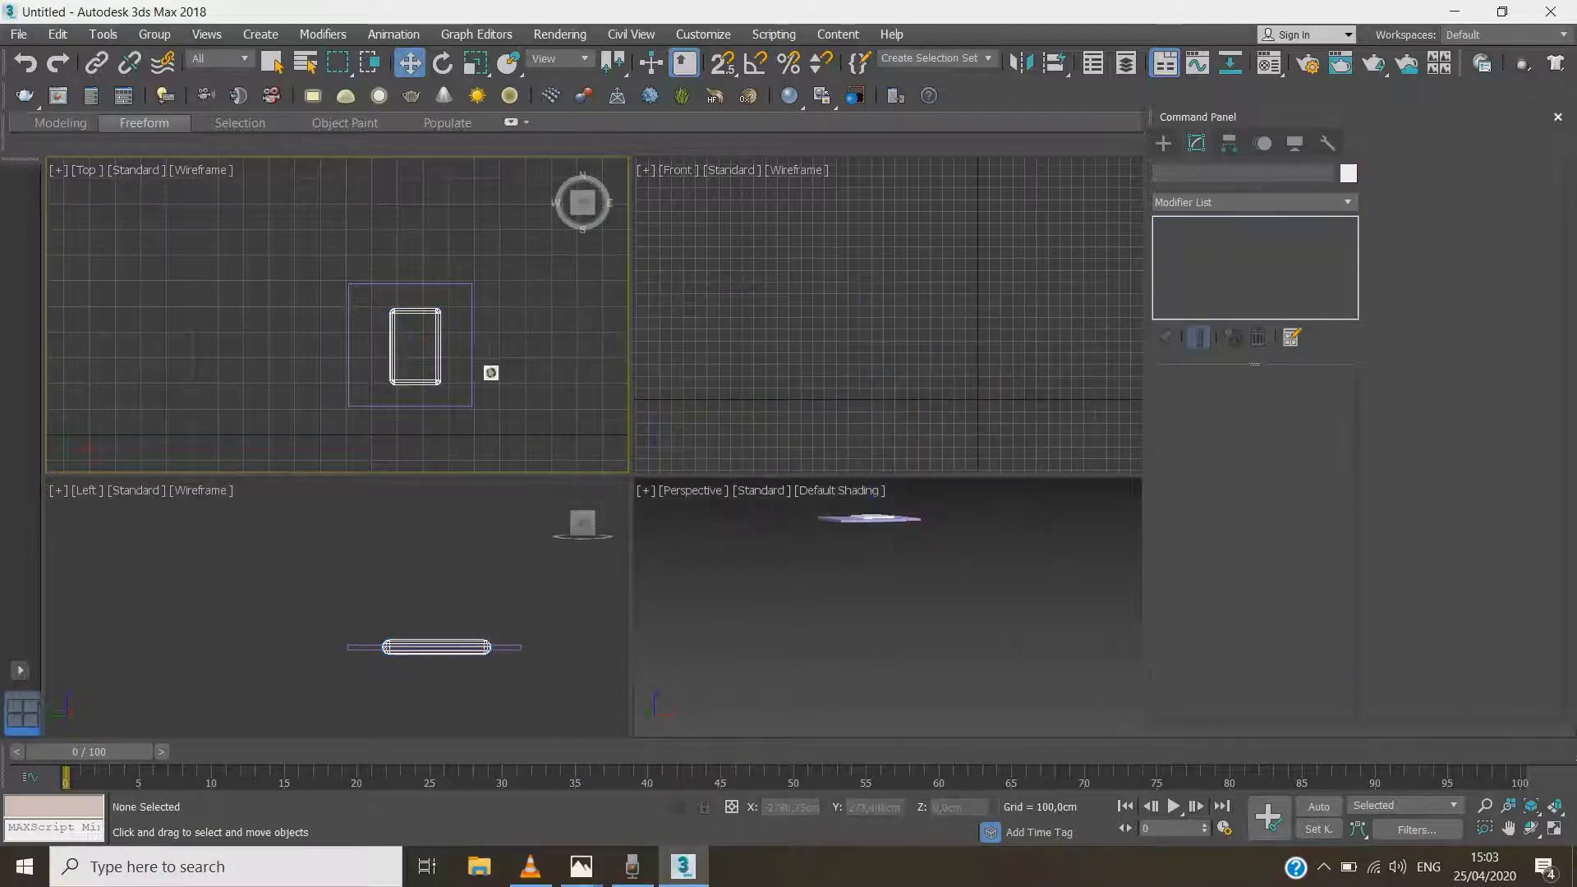
Move the chamfer box horizontally within the slab outline in the Top viewport to about X -3172 cm
click(449, 356)
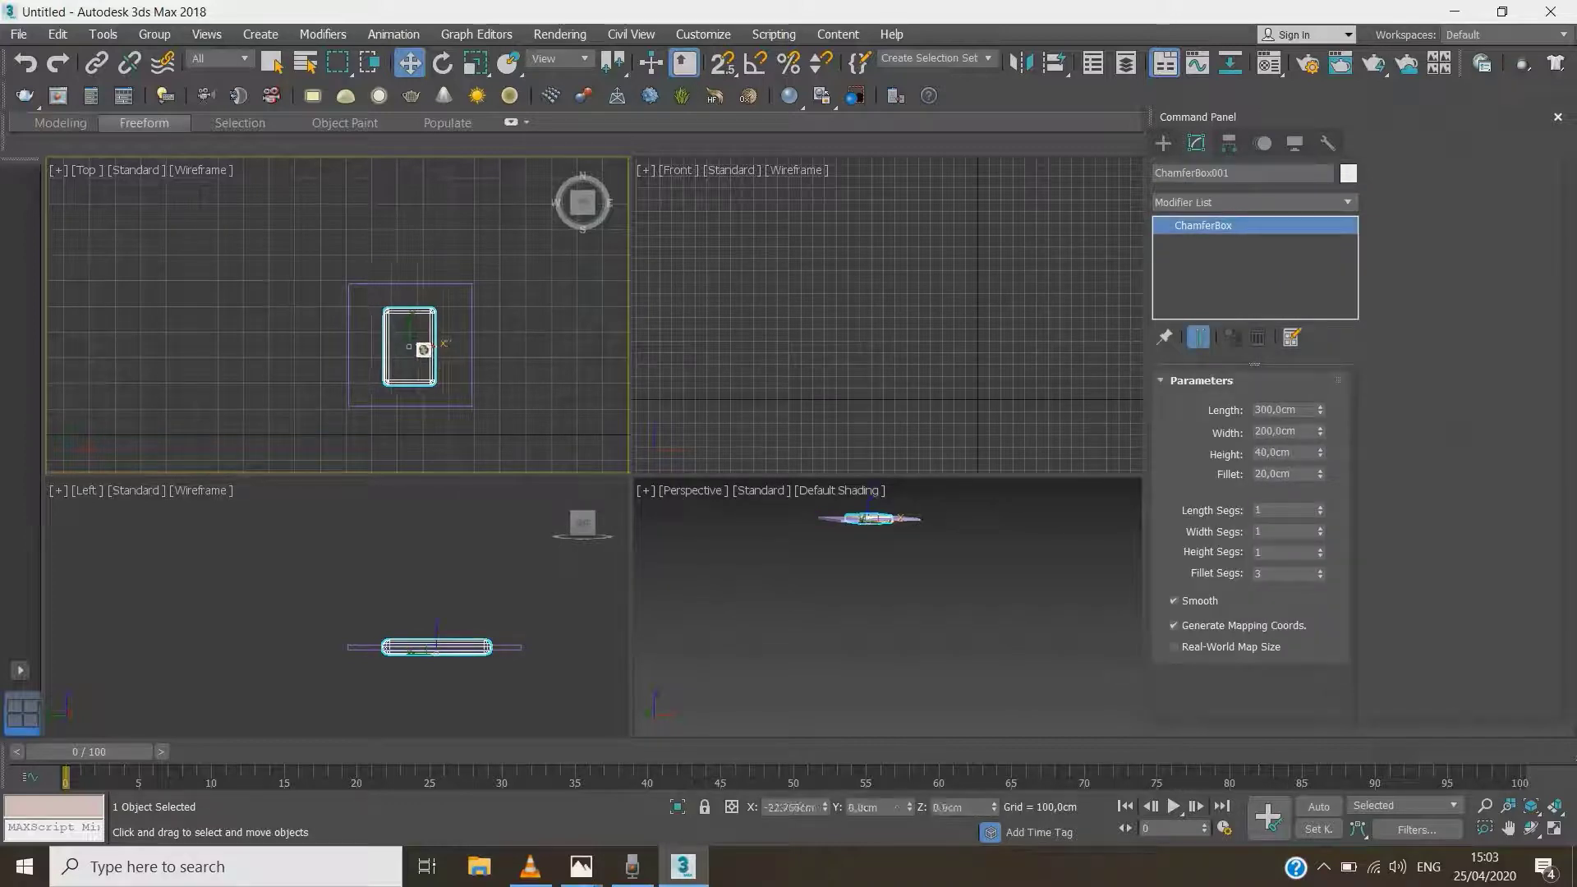
scroll(412, 353, up, 3)
scroll(411, 350, down, 1)
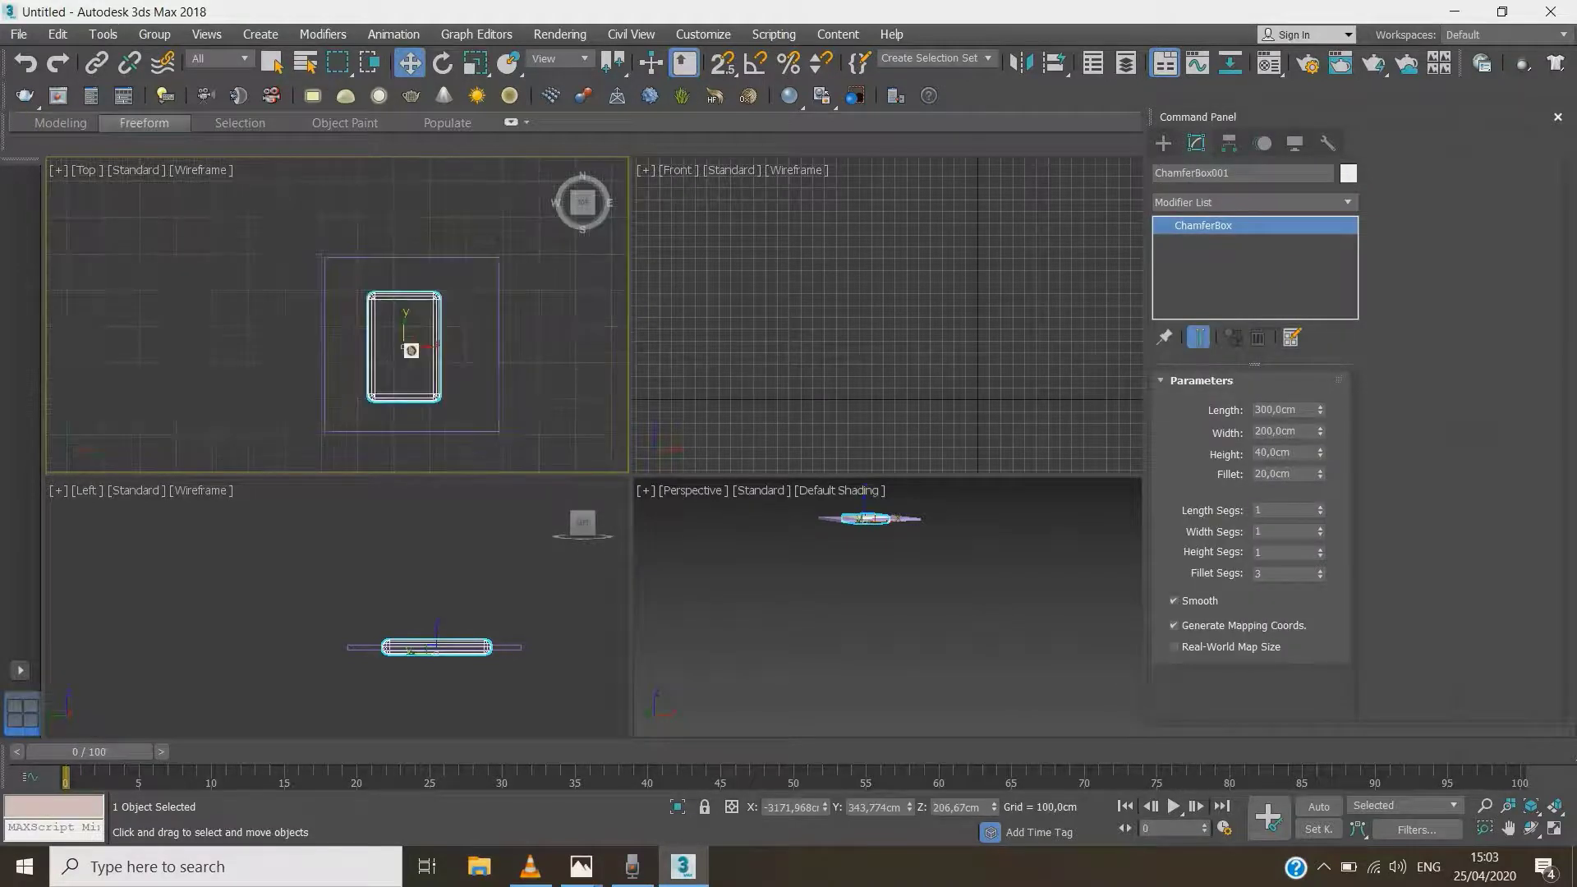
Center the chamfer box within the slab outline in the Top viewport, at about X -3154 cm and Y 349 cm
drag(411, 350, 410, 345)
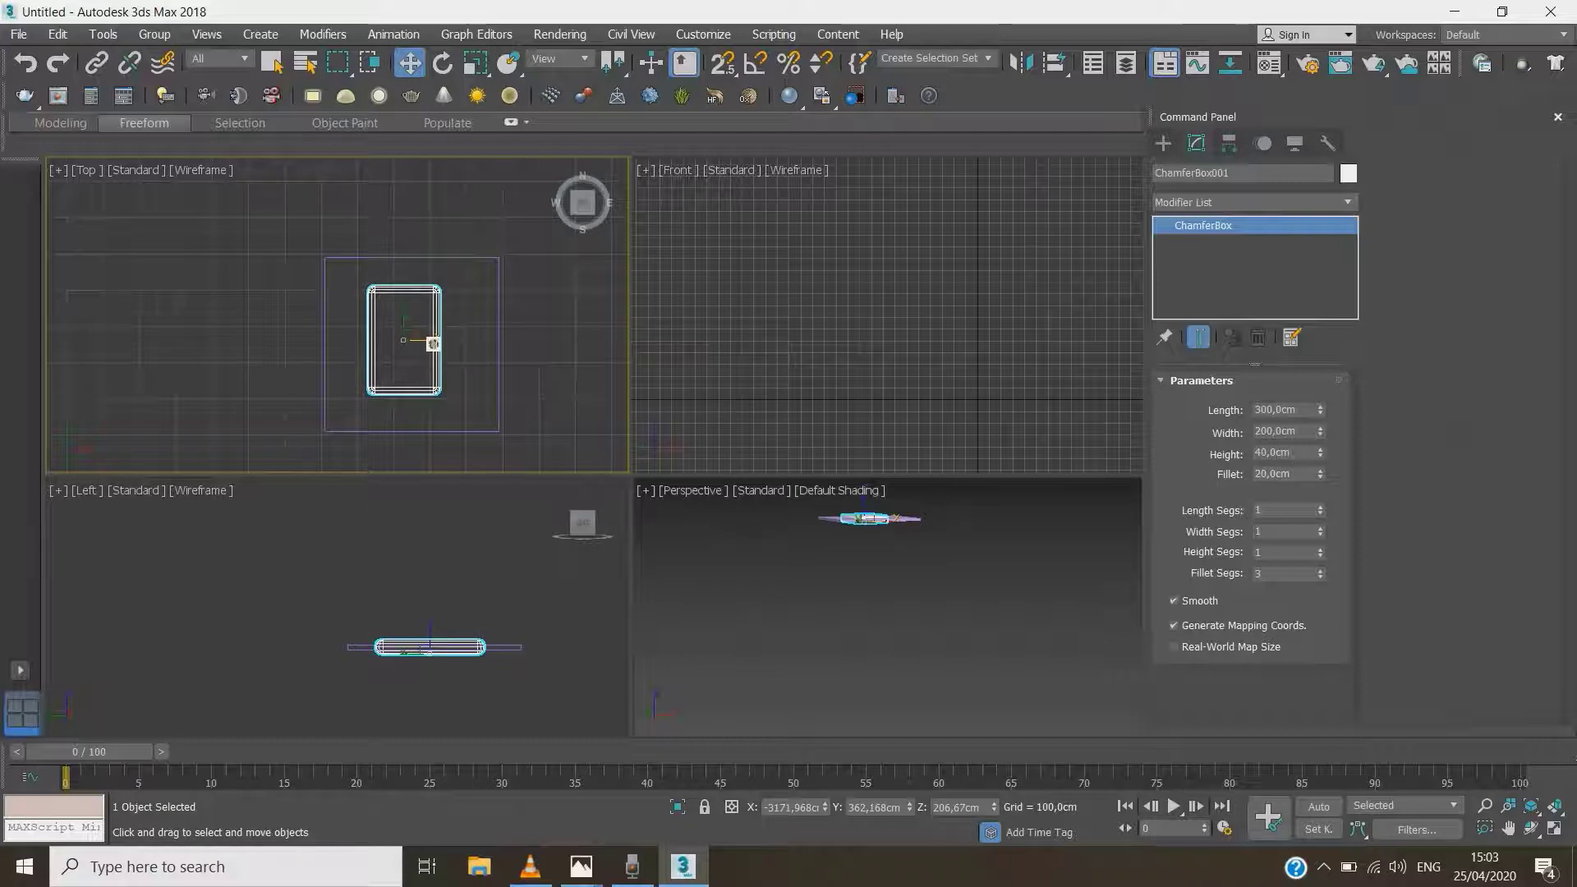
drag(433, 345, 418, 335)
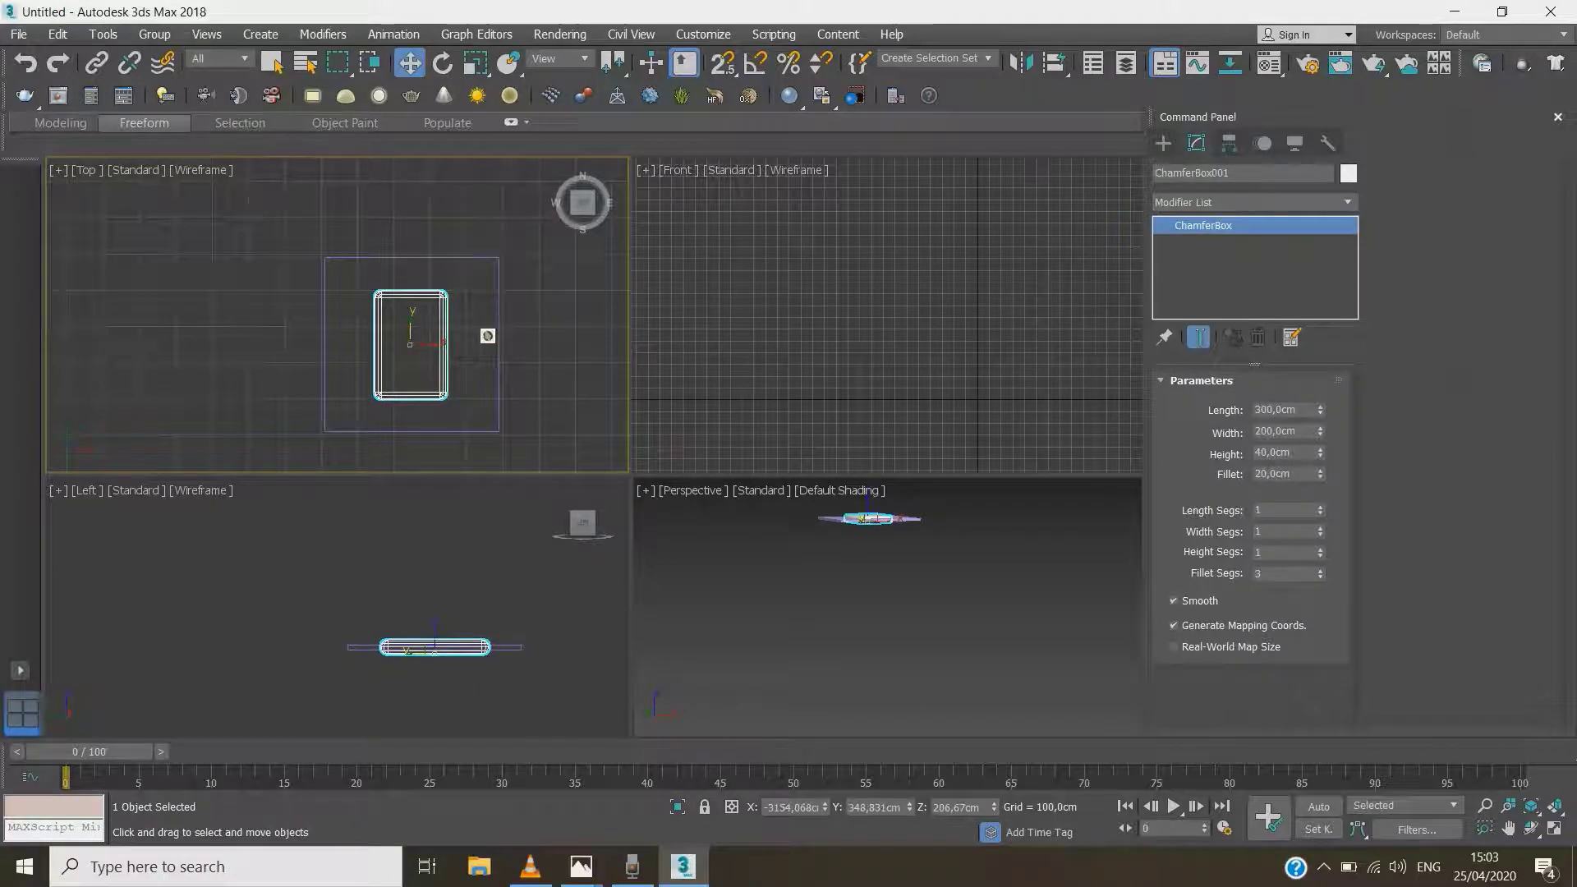
click(598, 407)
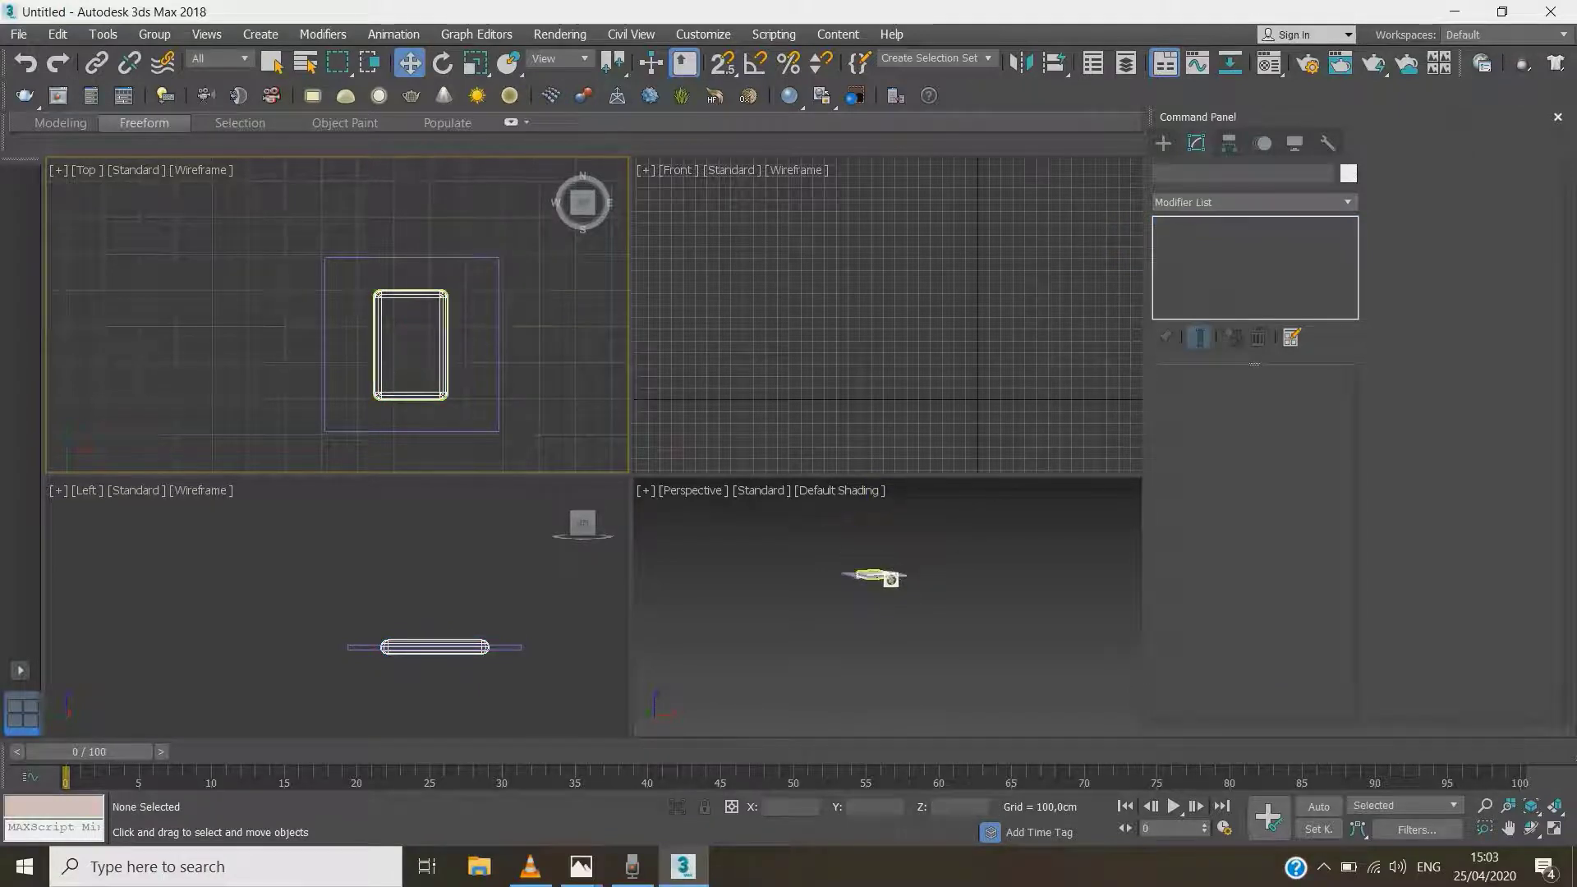
Examine how the chamfer box sits in the slab in the Perspective viewport
click(905, 600)
scroll(903, 561, down, 5)
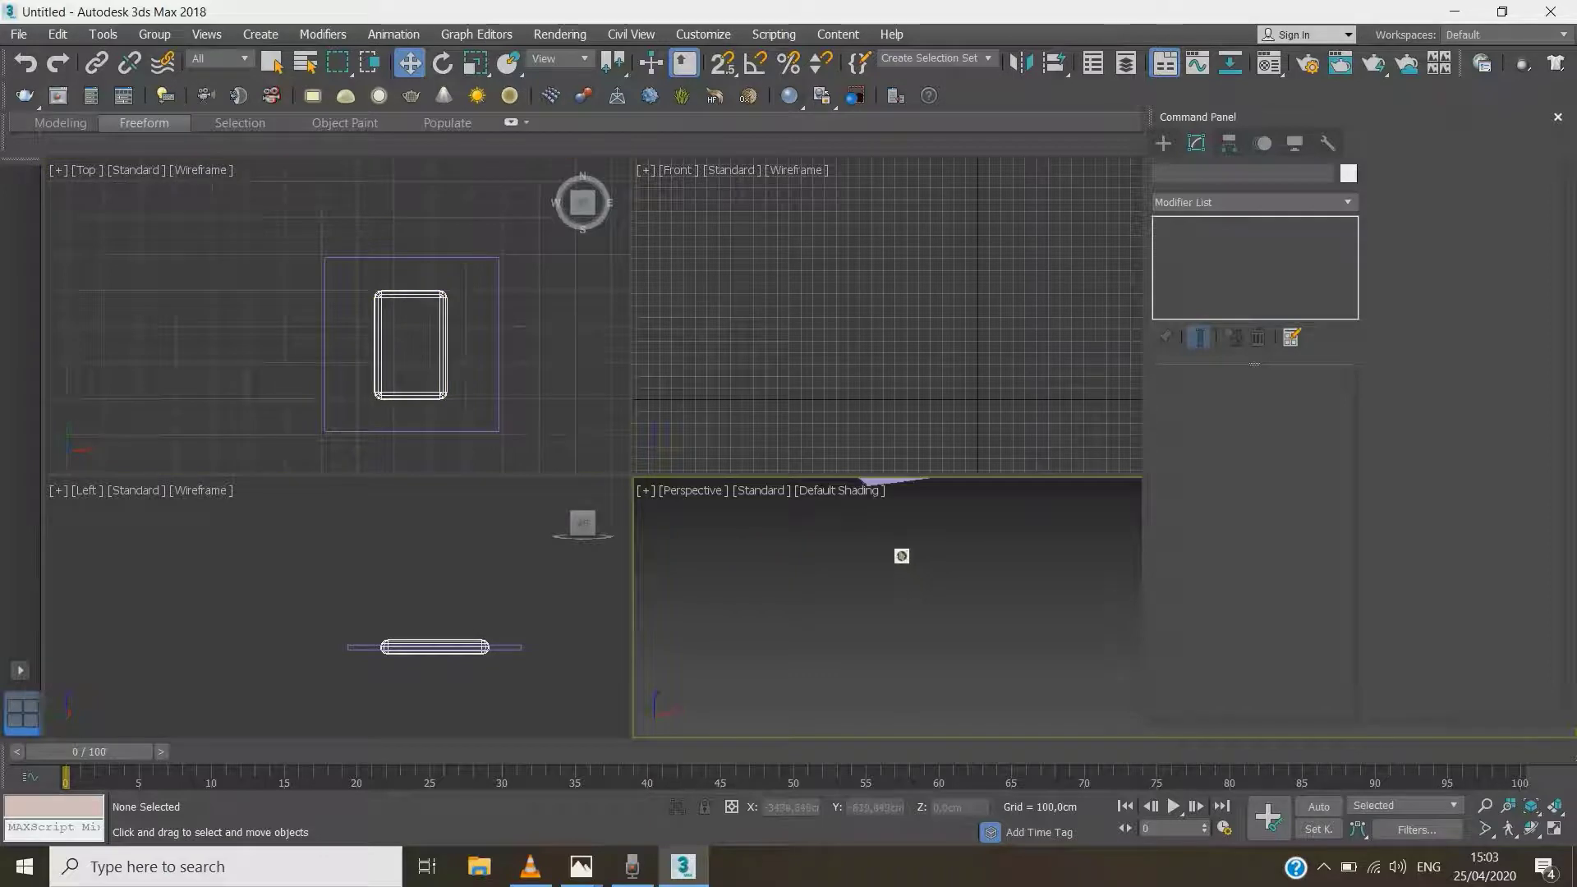
scroll(891, 545, up, 6)
click(898, 562)
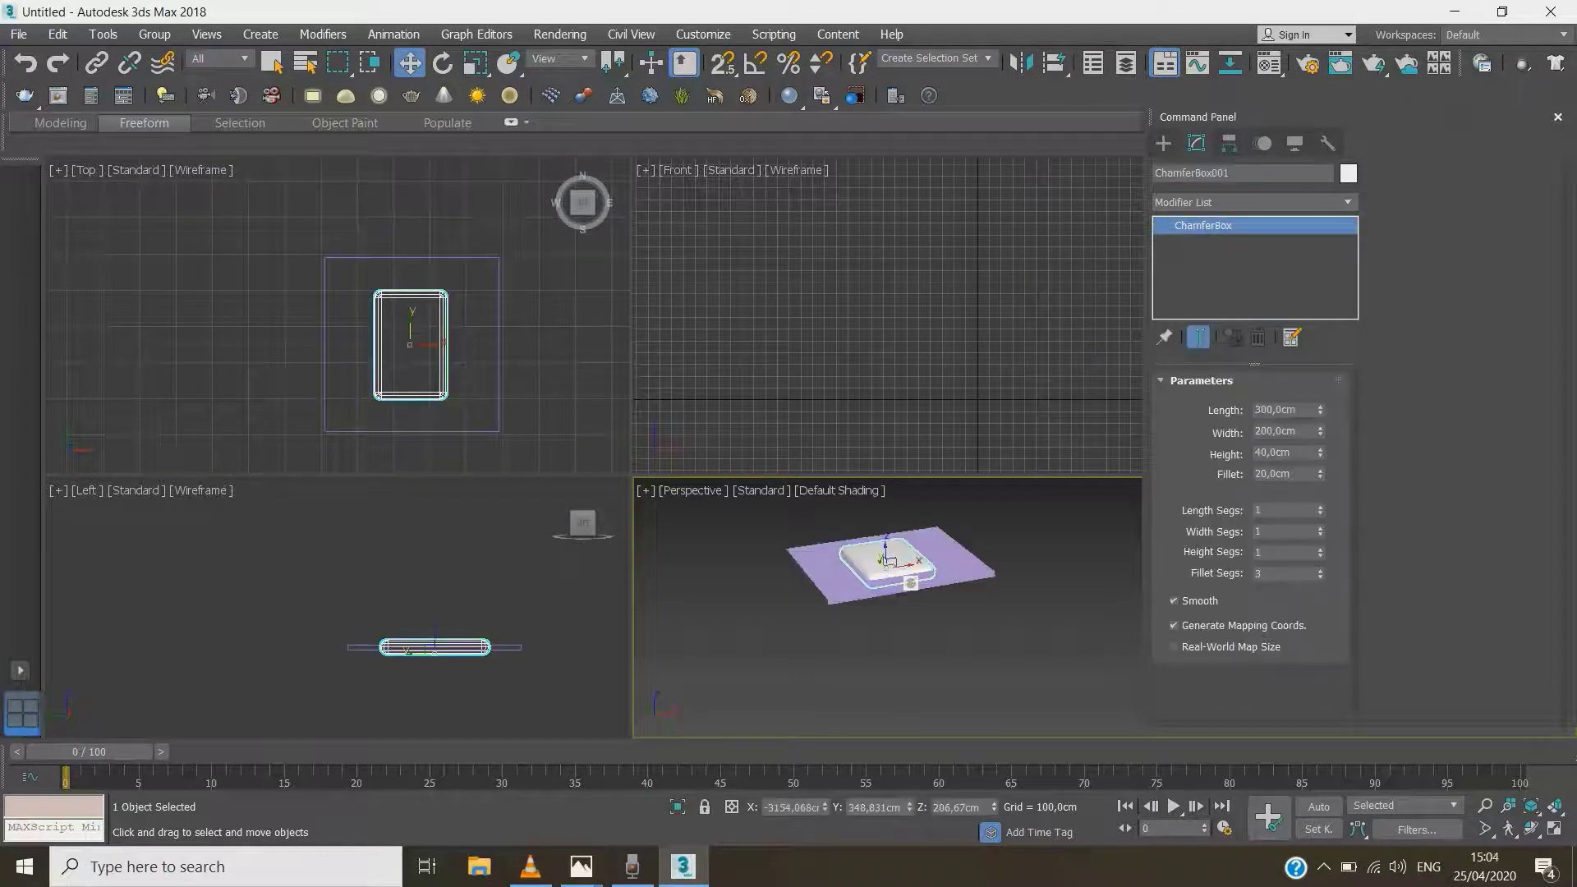
scroll(907, 591, up, 5)
scroll(967, 590, down, 2)
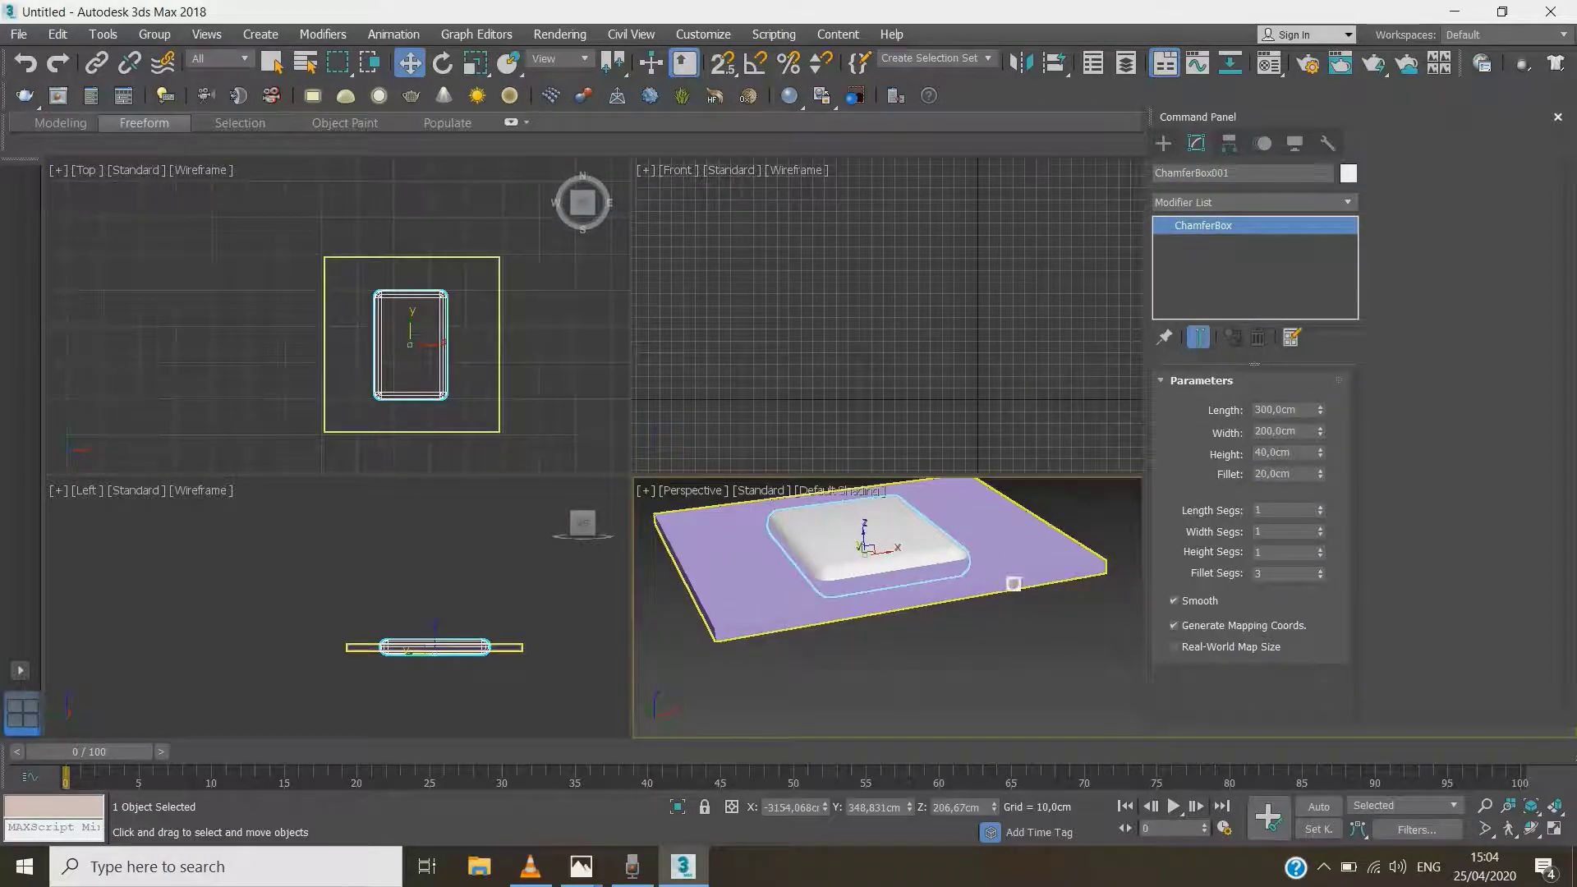
scroll(1015, 583, down, 3)
click(1062, 575)
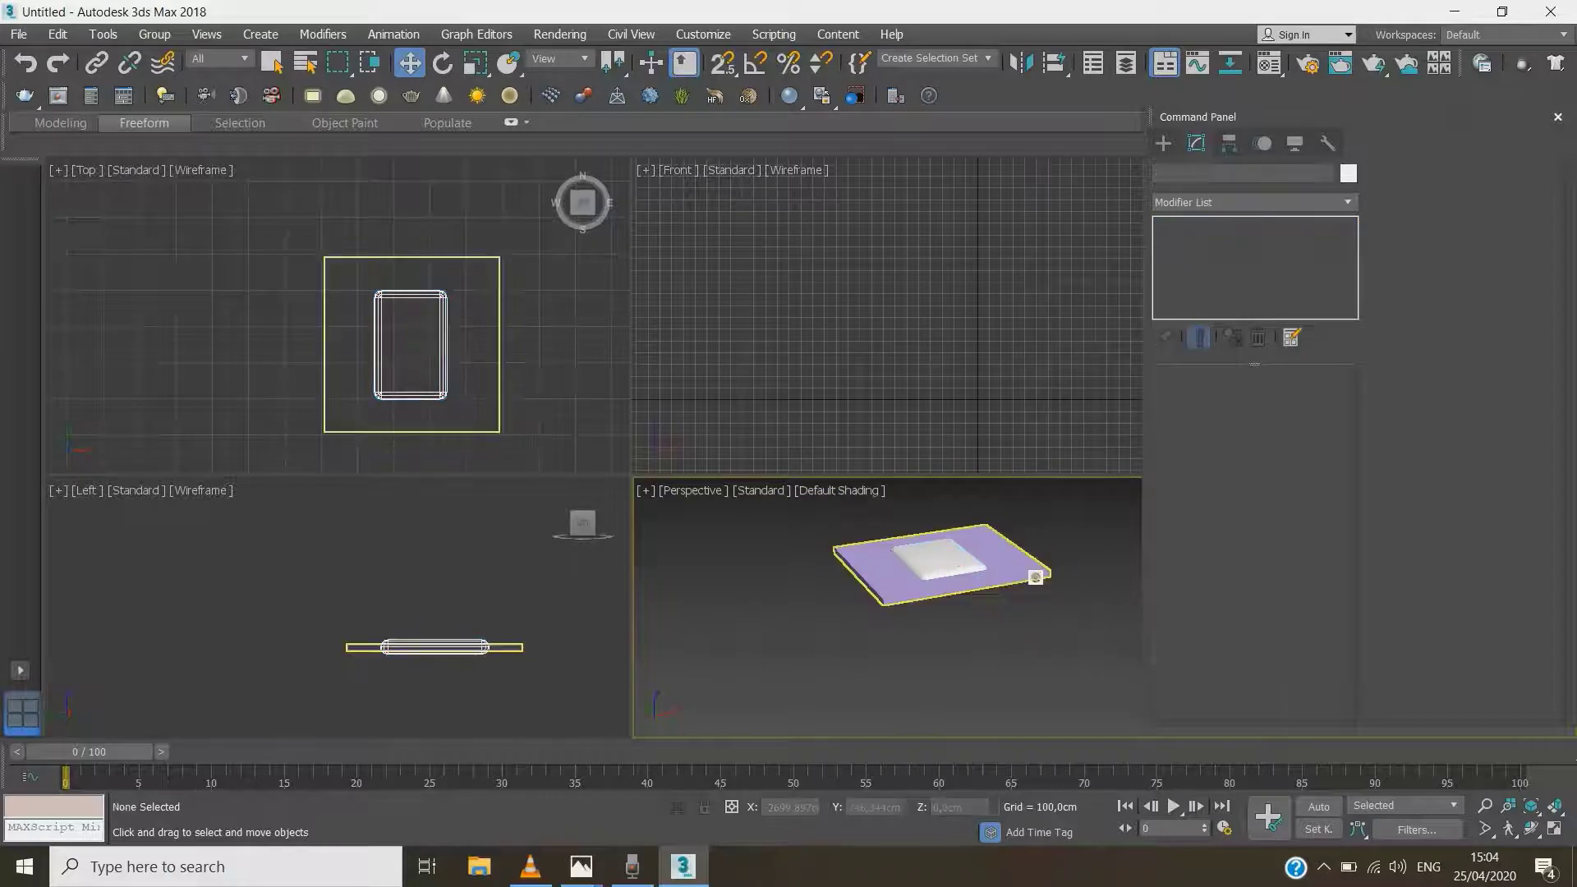
Try to cut the chamfer box out of the slab with a ProBoolean subtraction, inspect the opening and undo the cut
click(1035, 577)
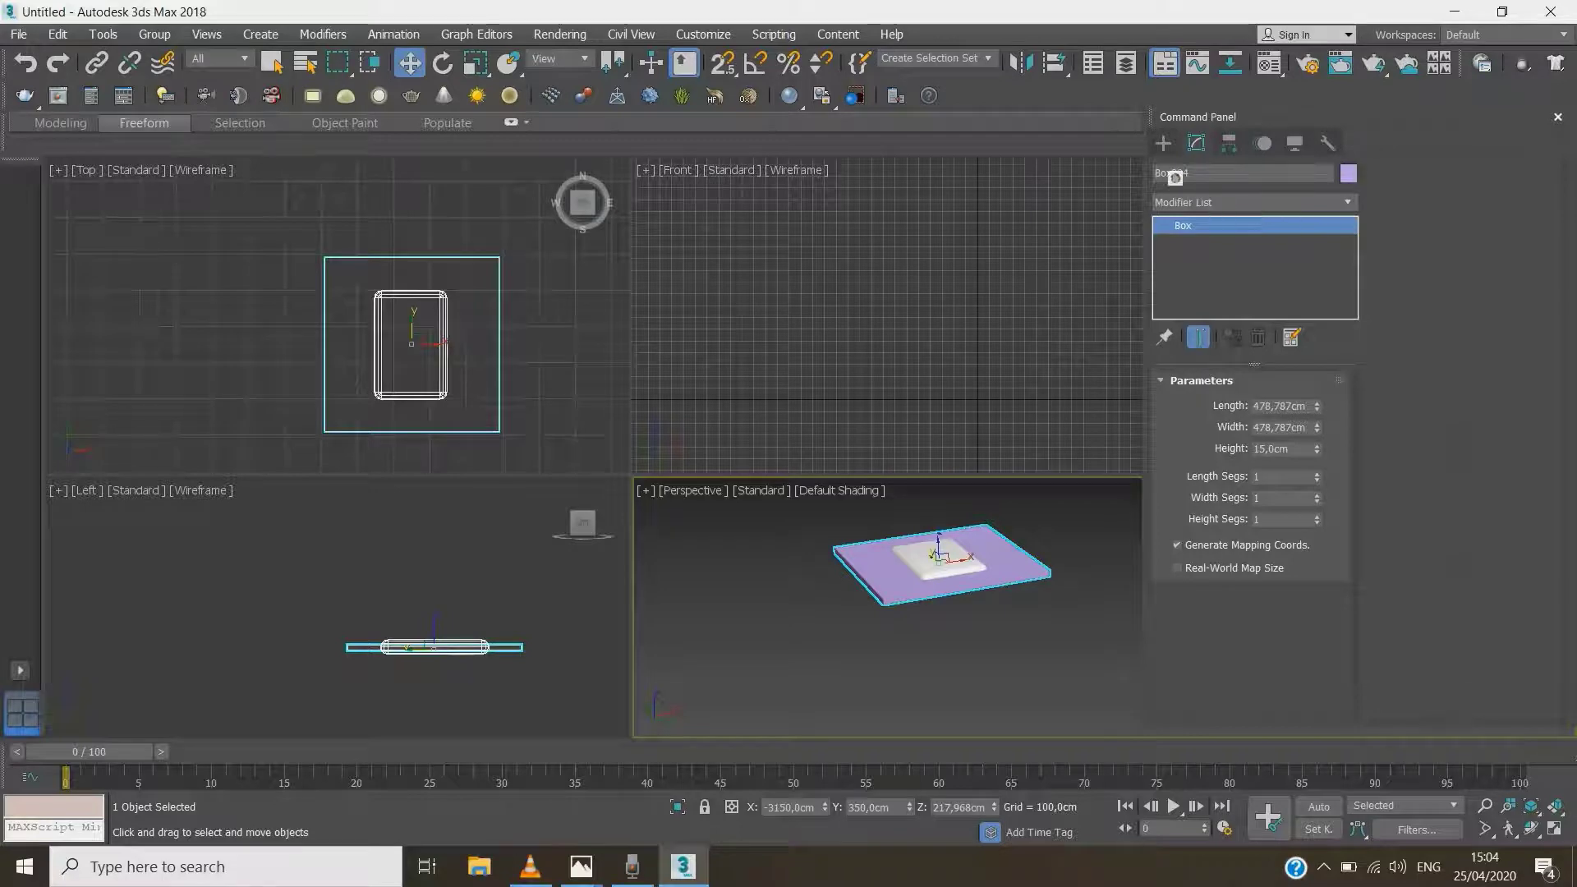
click(1163, 143)
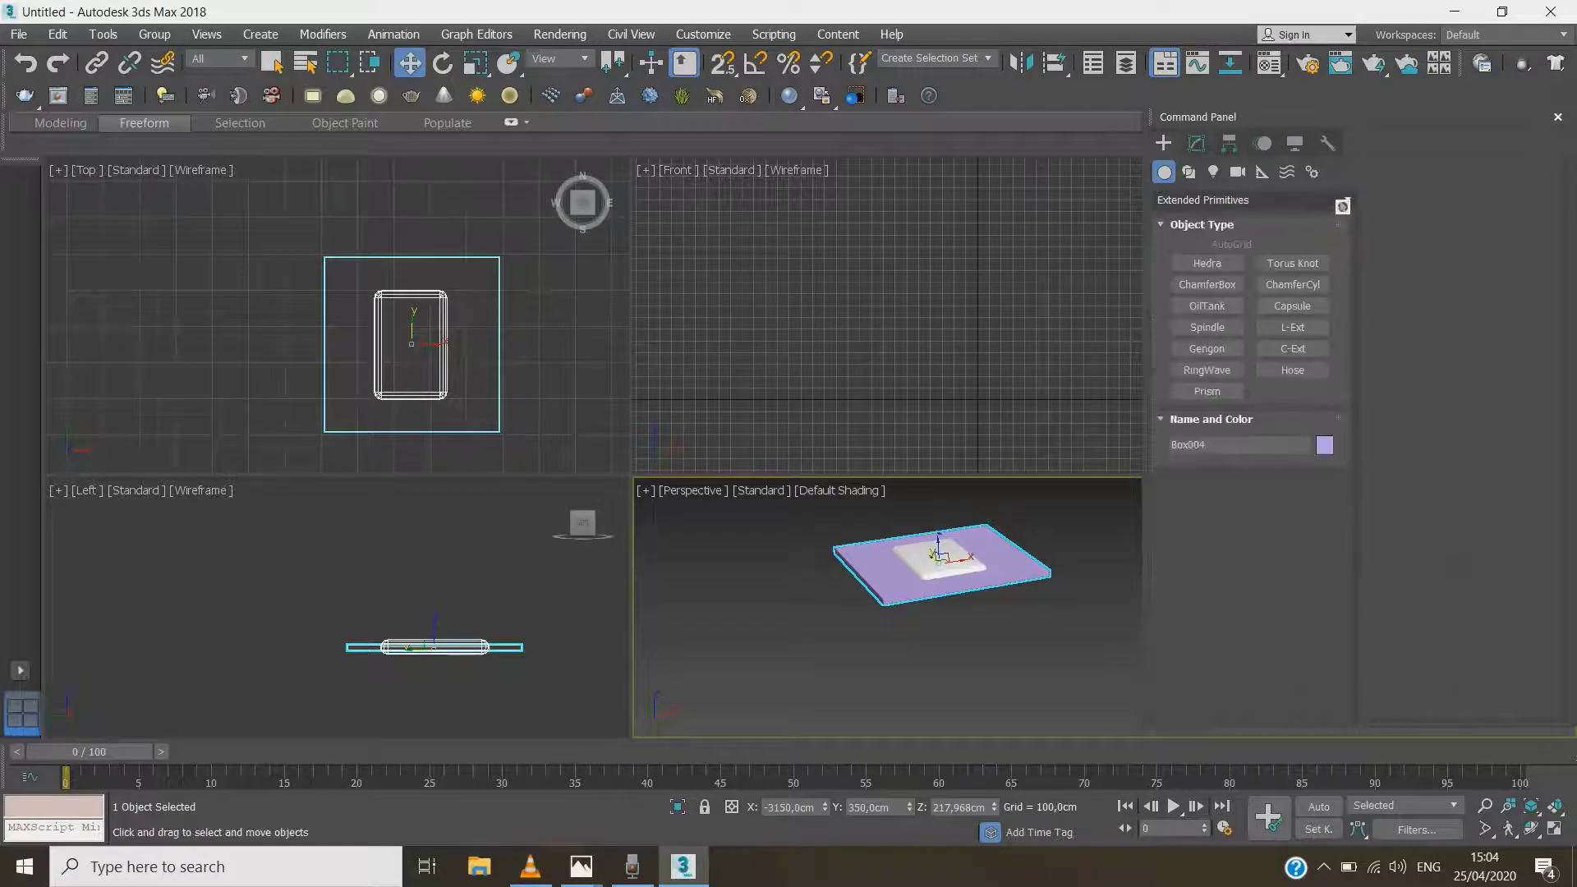
click(1335, 201)
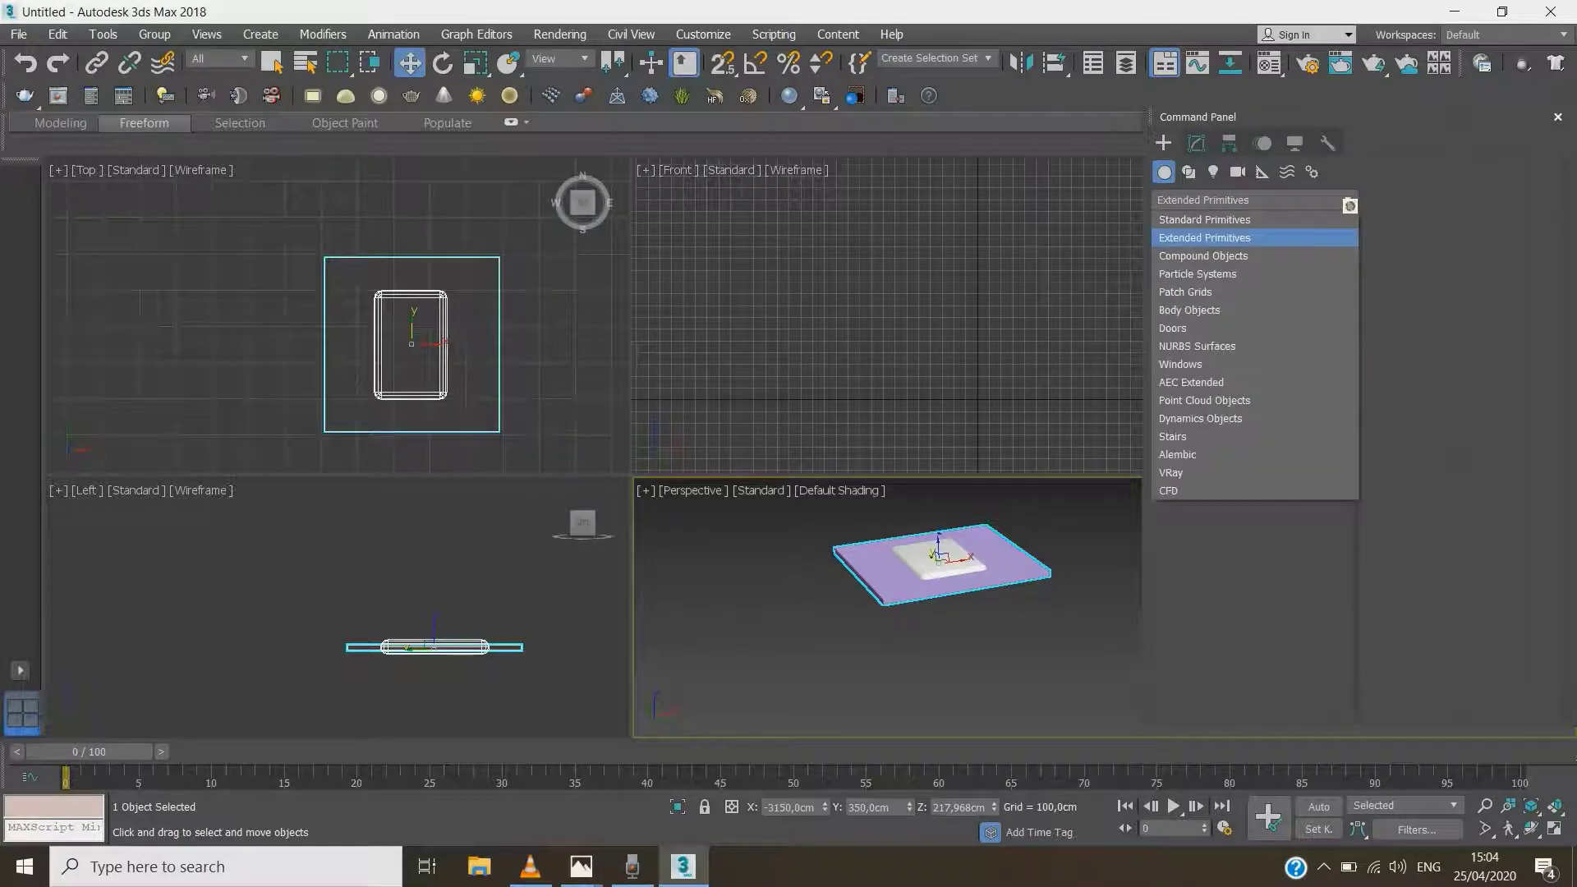
click(1208, 256)
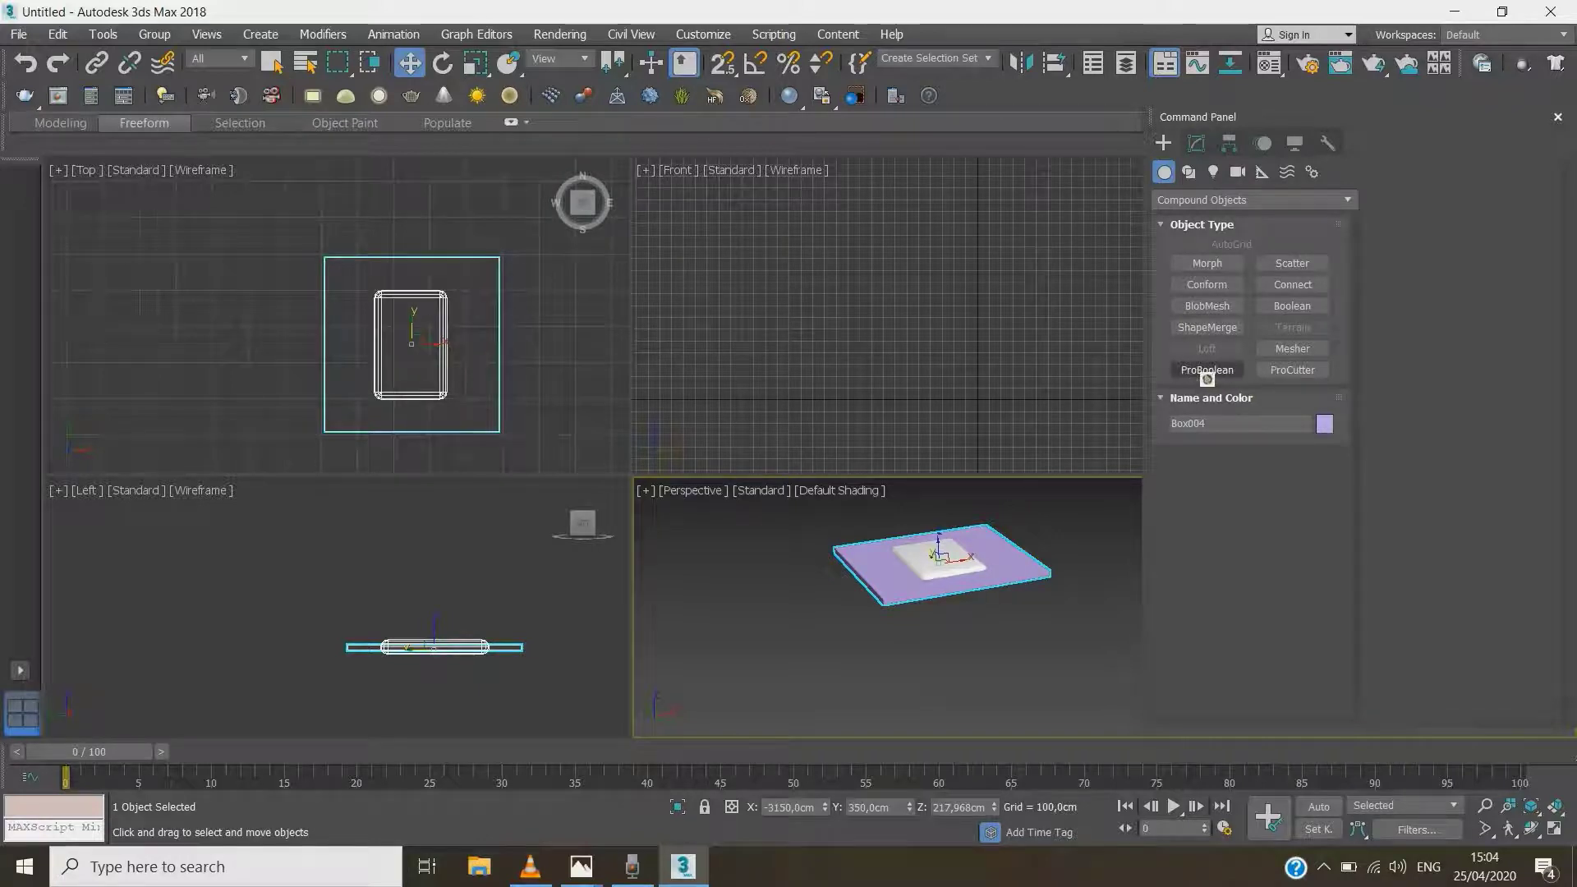
click(1229, 372)
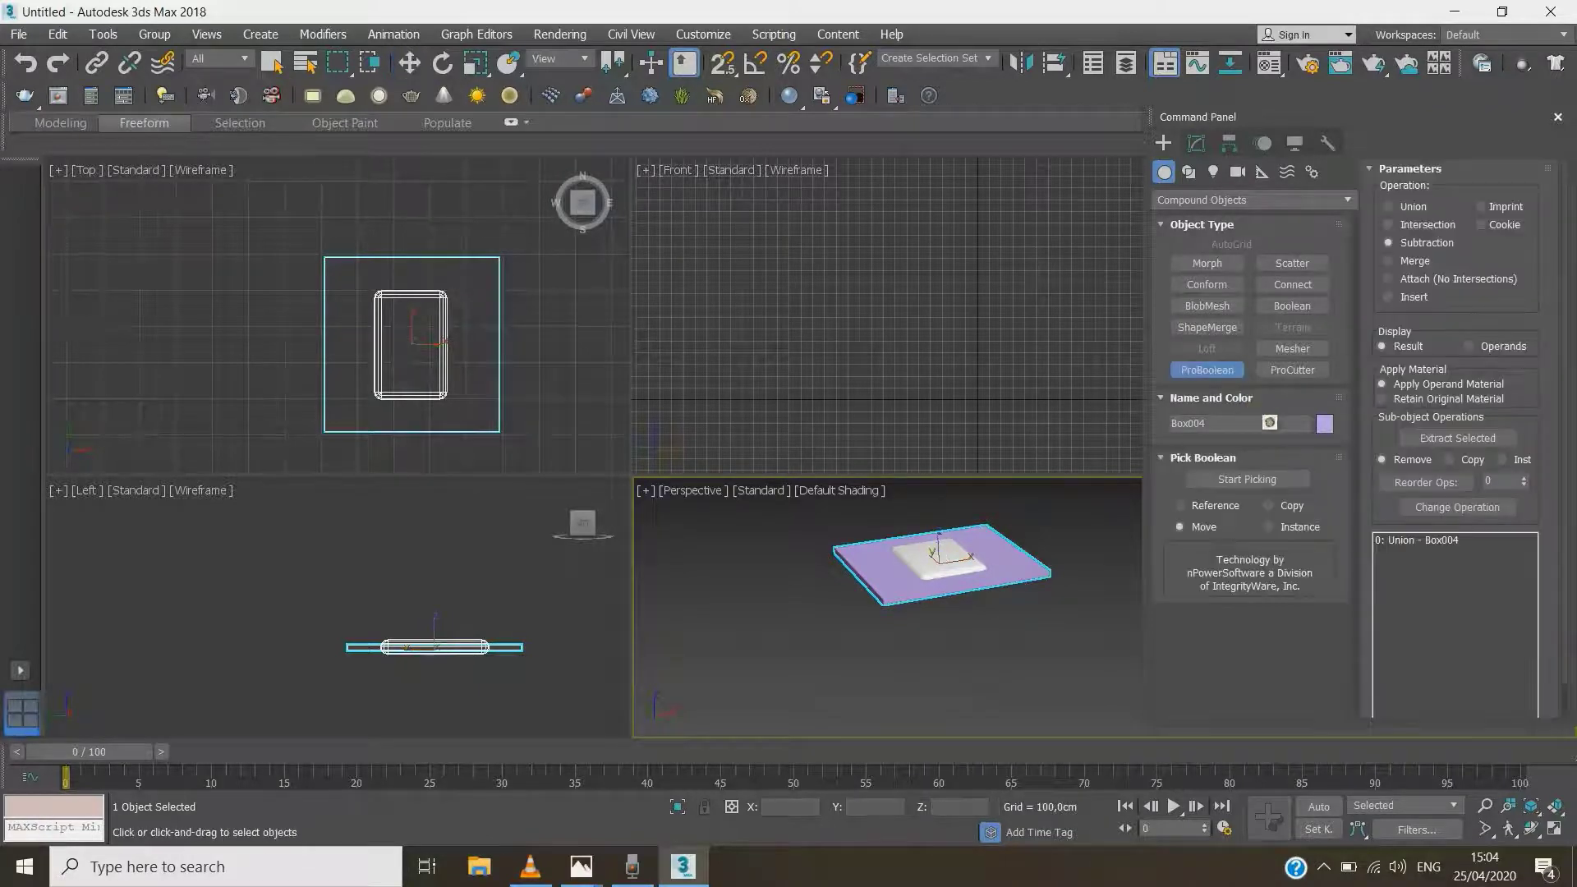
click(1246, 481)
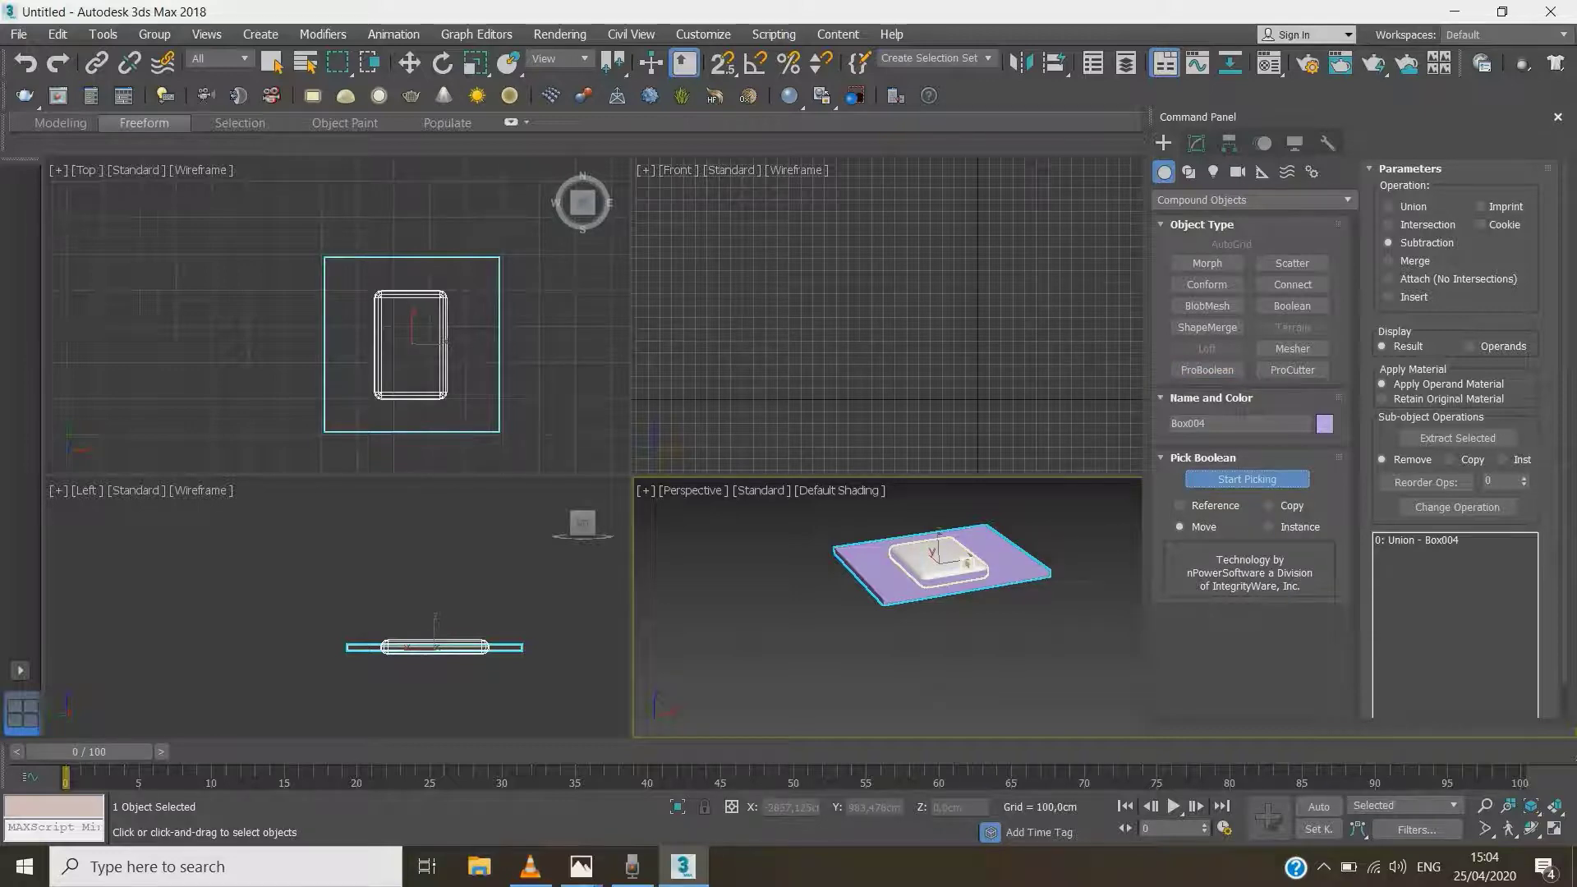
click(968, 562)
scroll(944, 560, up, 5)
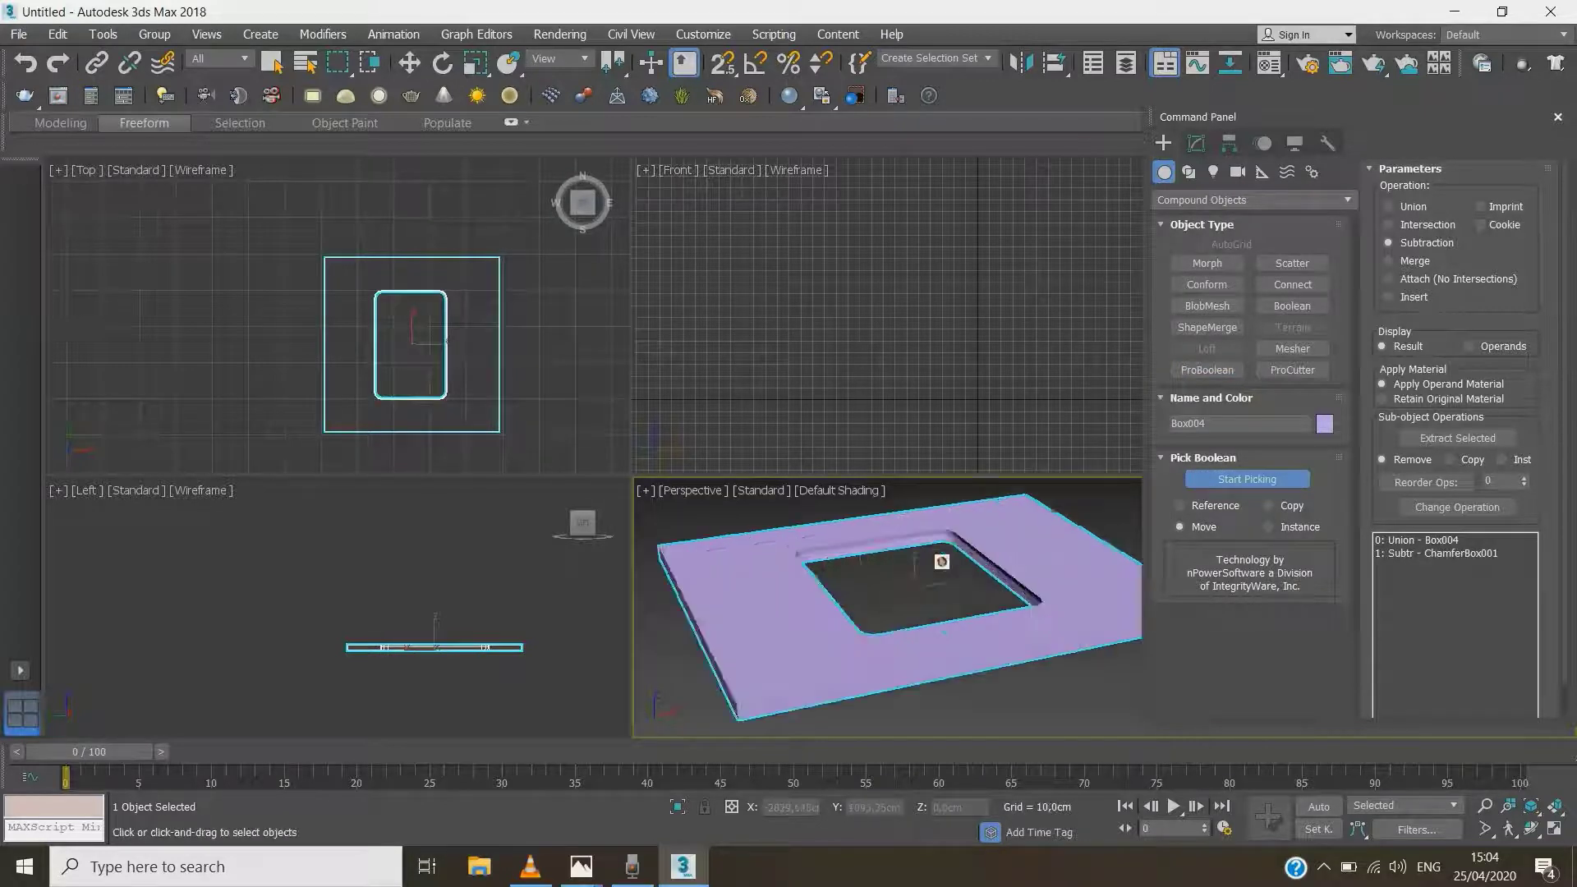
scroll(891, 565, up, 1)
scroll(821, 571, down, 4)
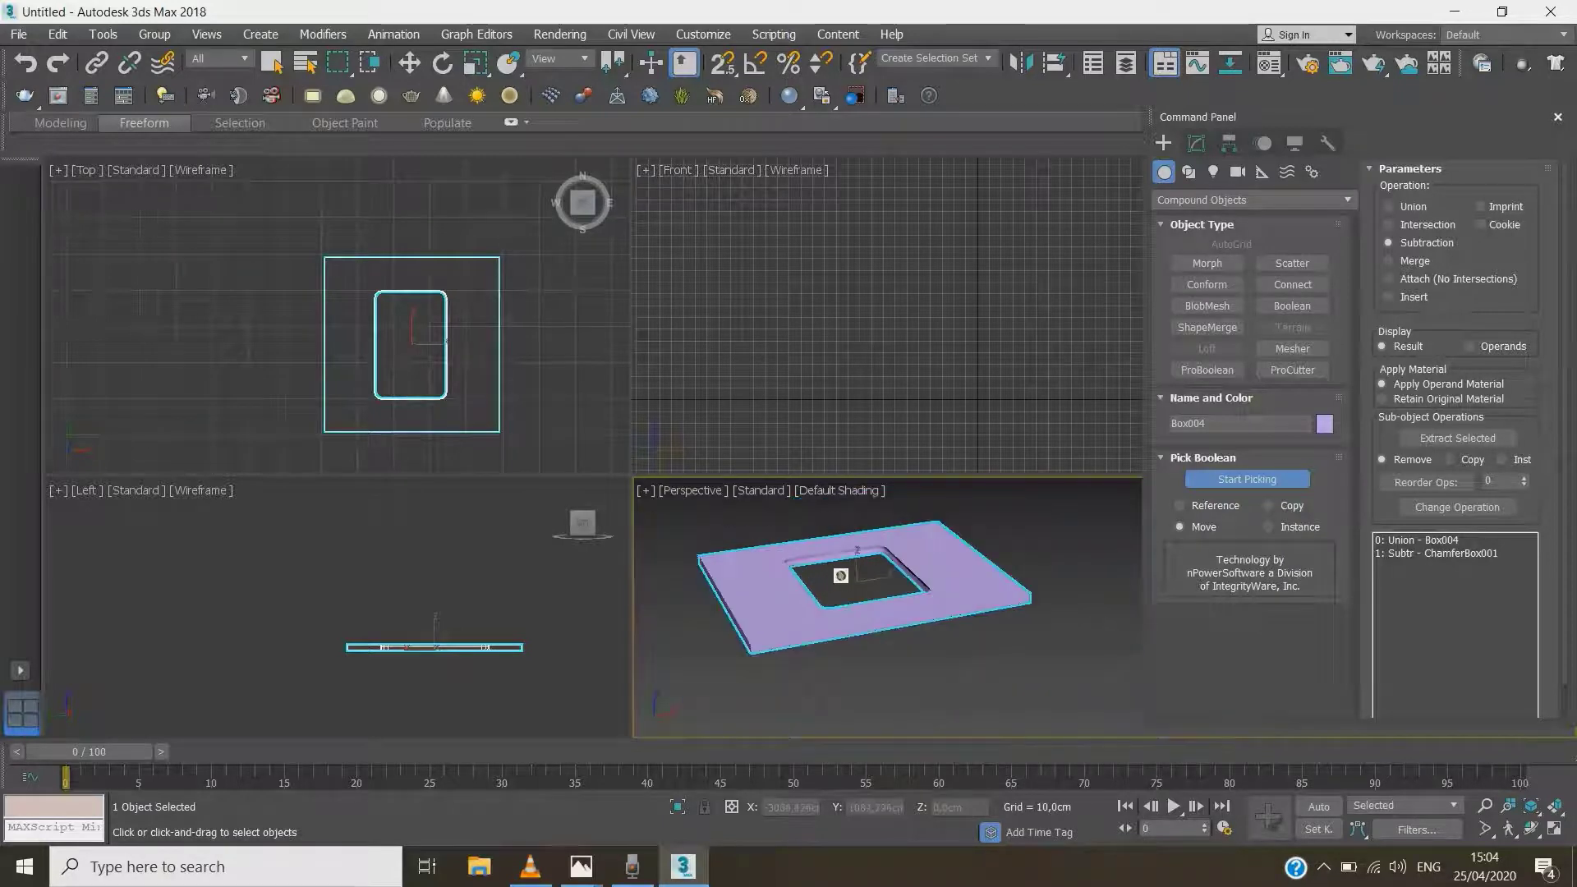
scroll(852, 575, down, 3)
alt+middle_drag(850, 571, 959, 613)
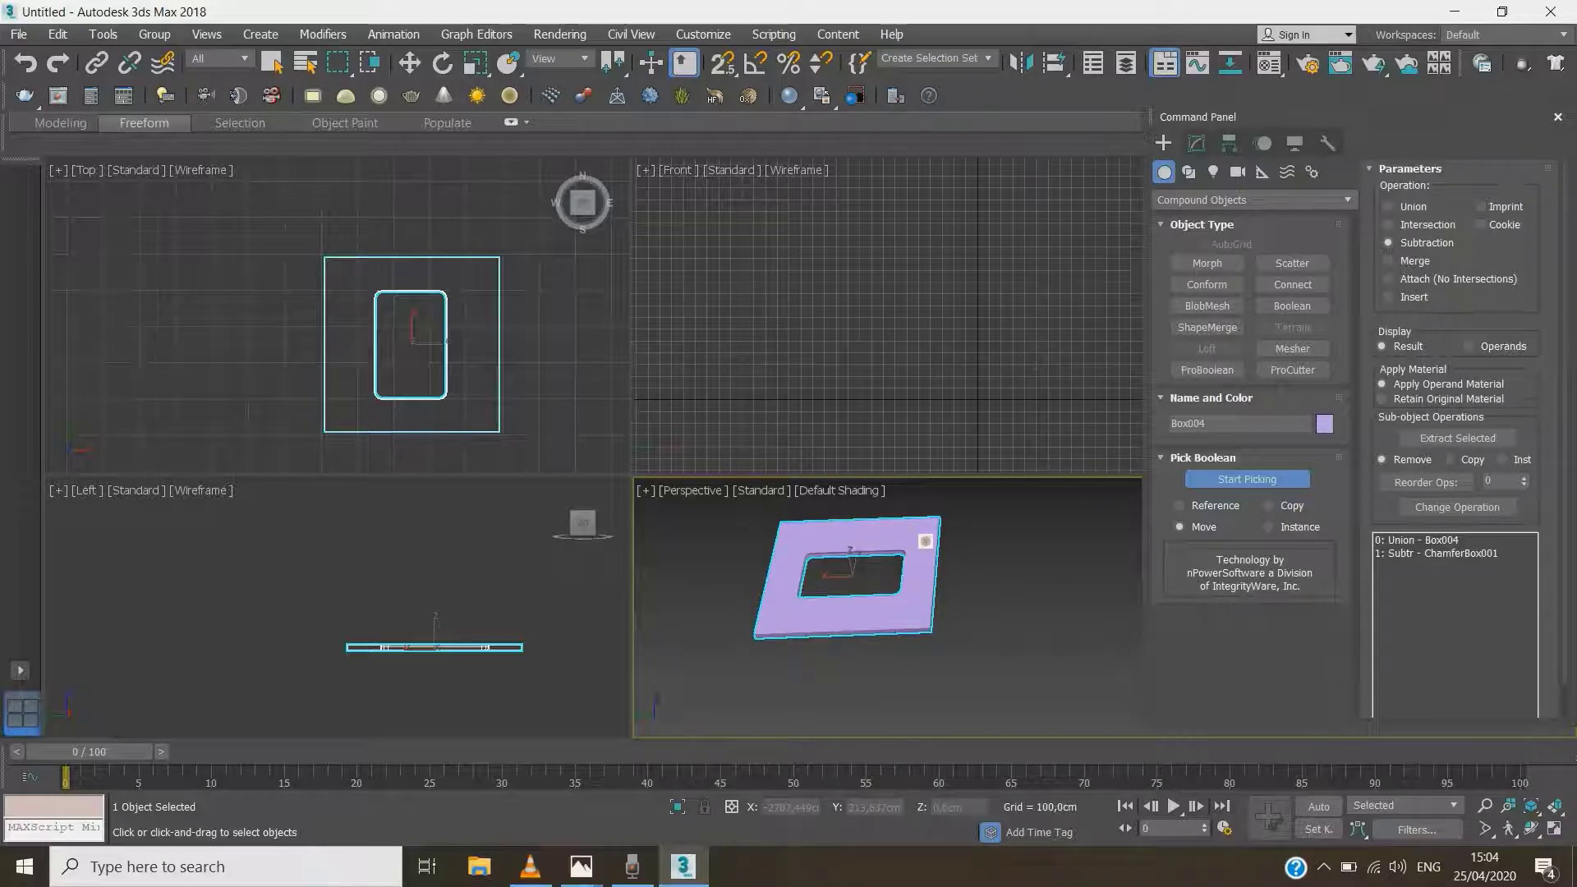
key(ctrl+z)
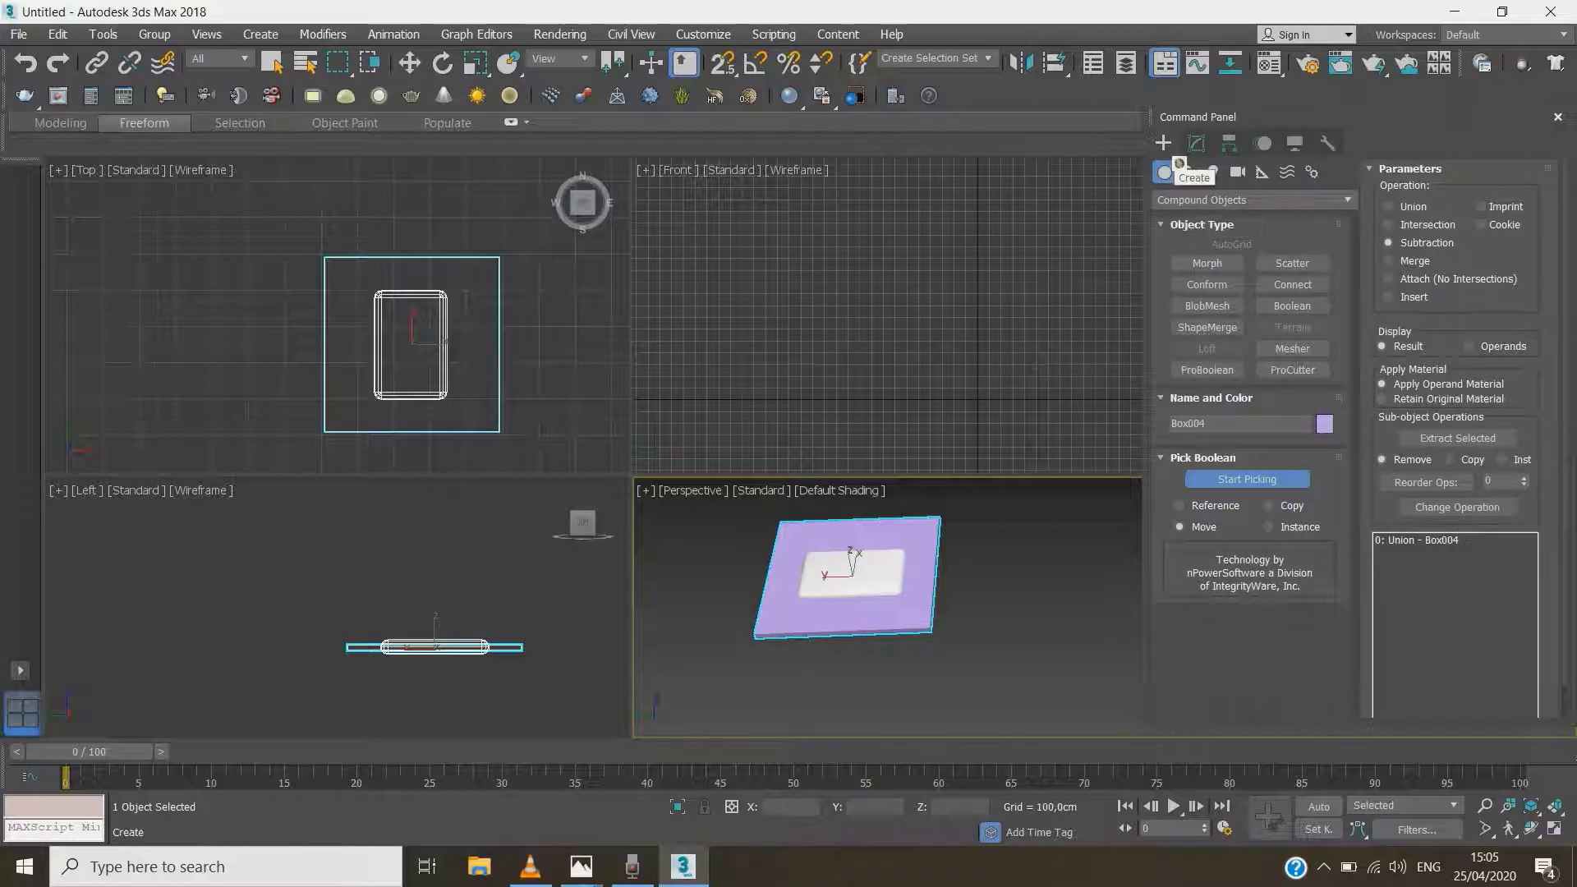
Select the chamfer box and nudge it along X in the Top viewport to about -3153 cm
key(w)
click(900, 593)
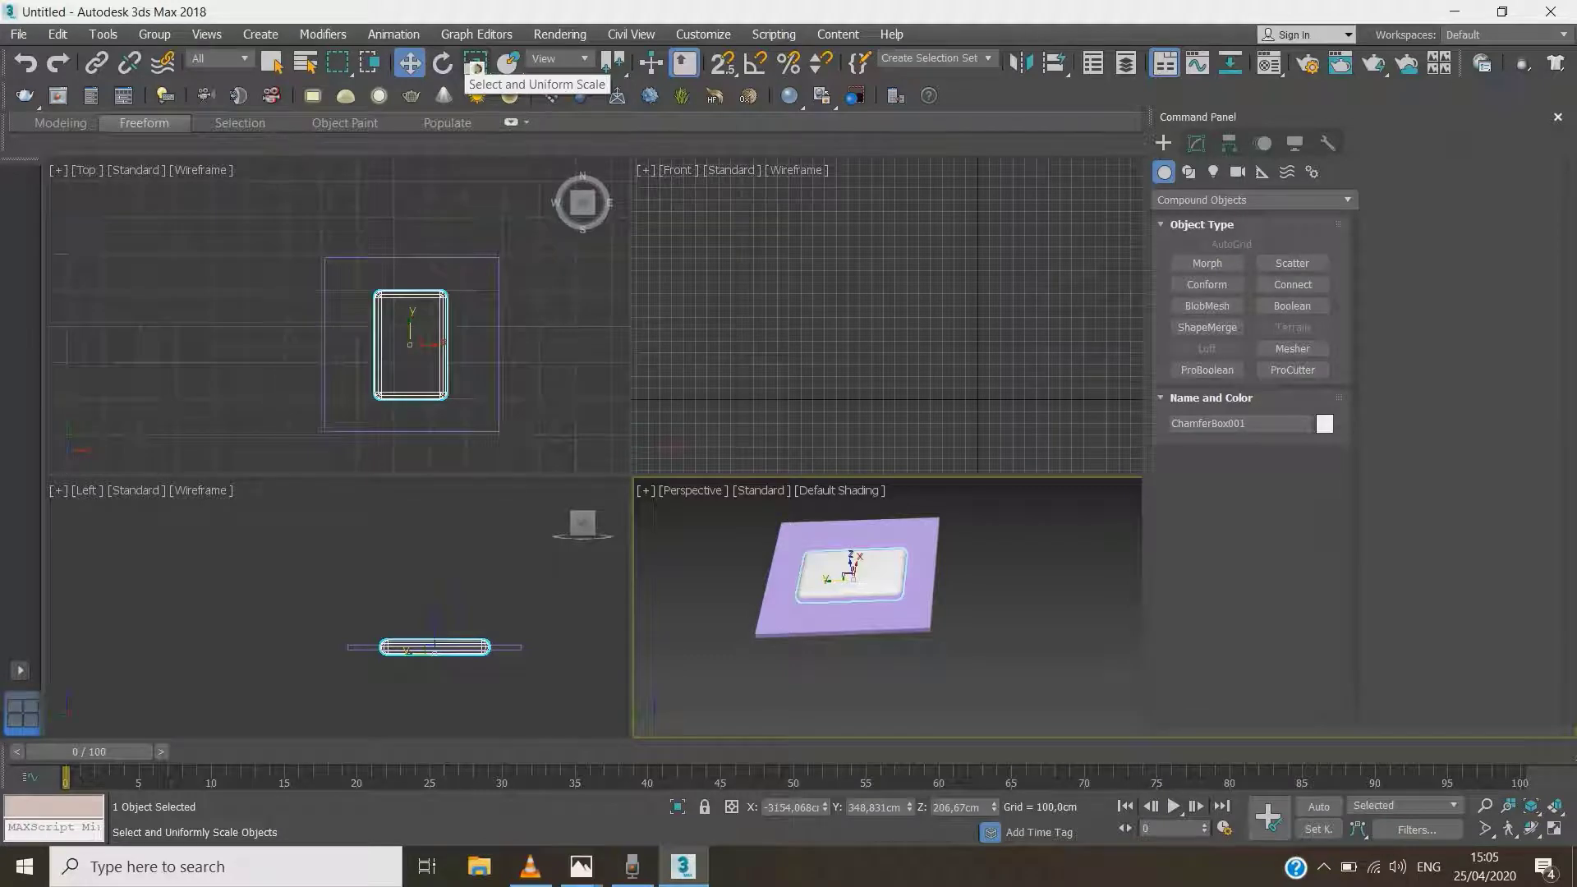
click(475, 66)
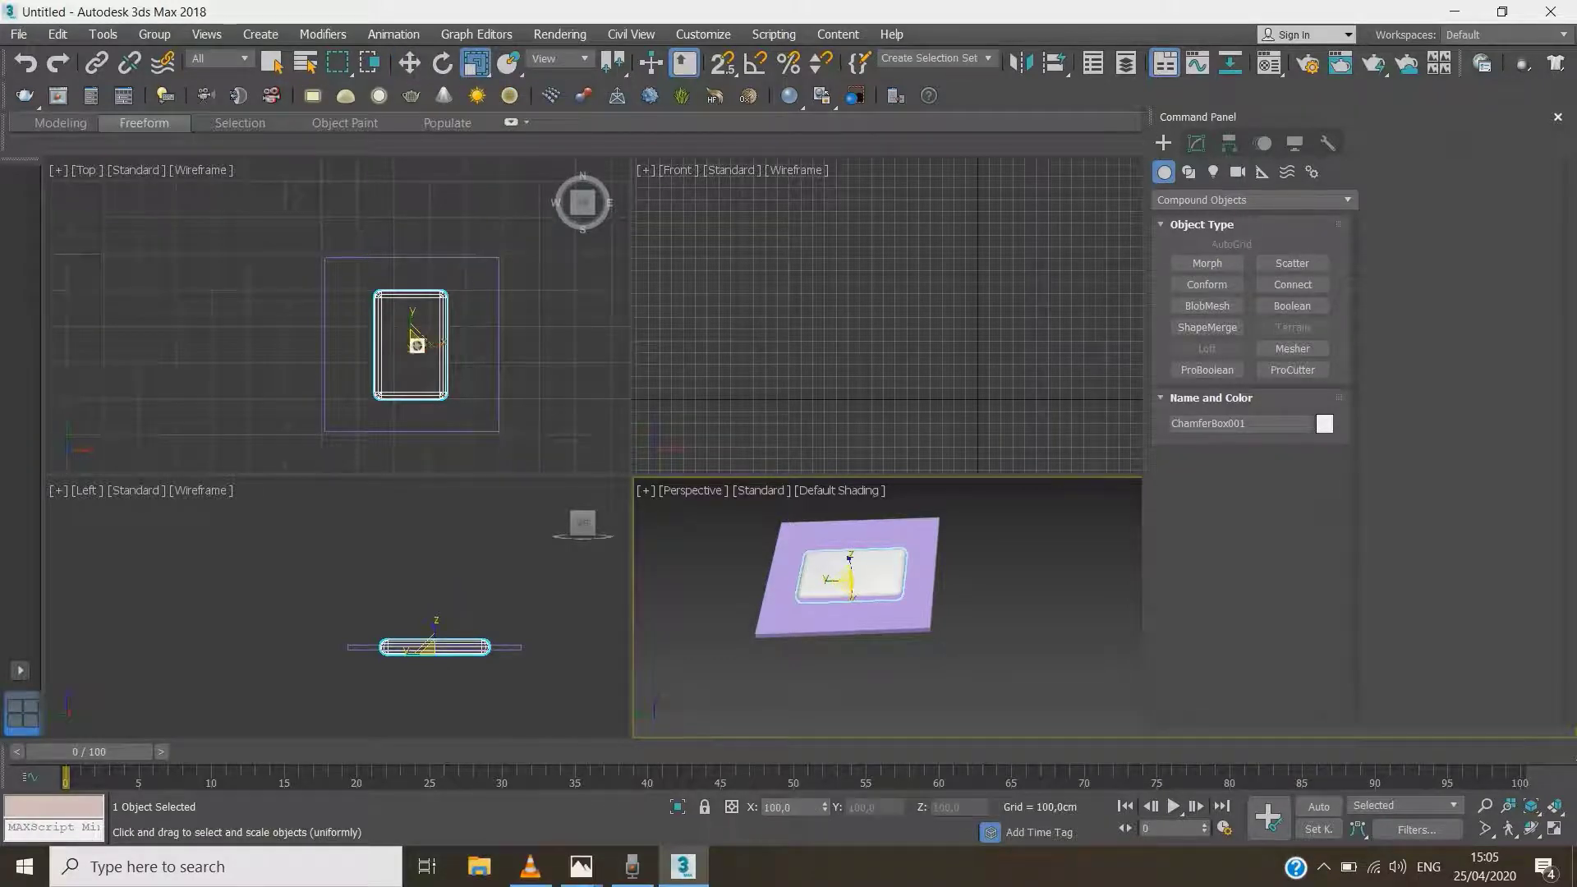
scroll(435, 343, up, 2)
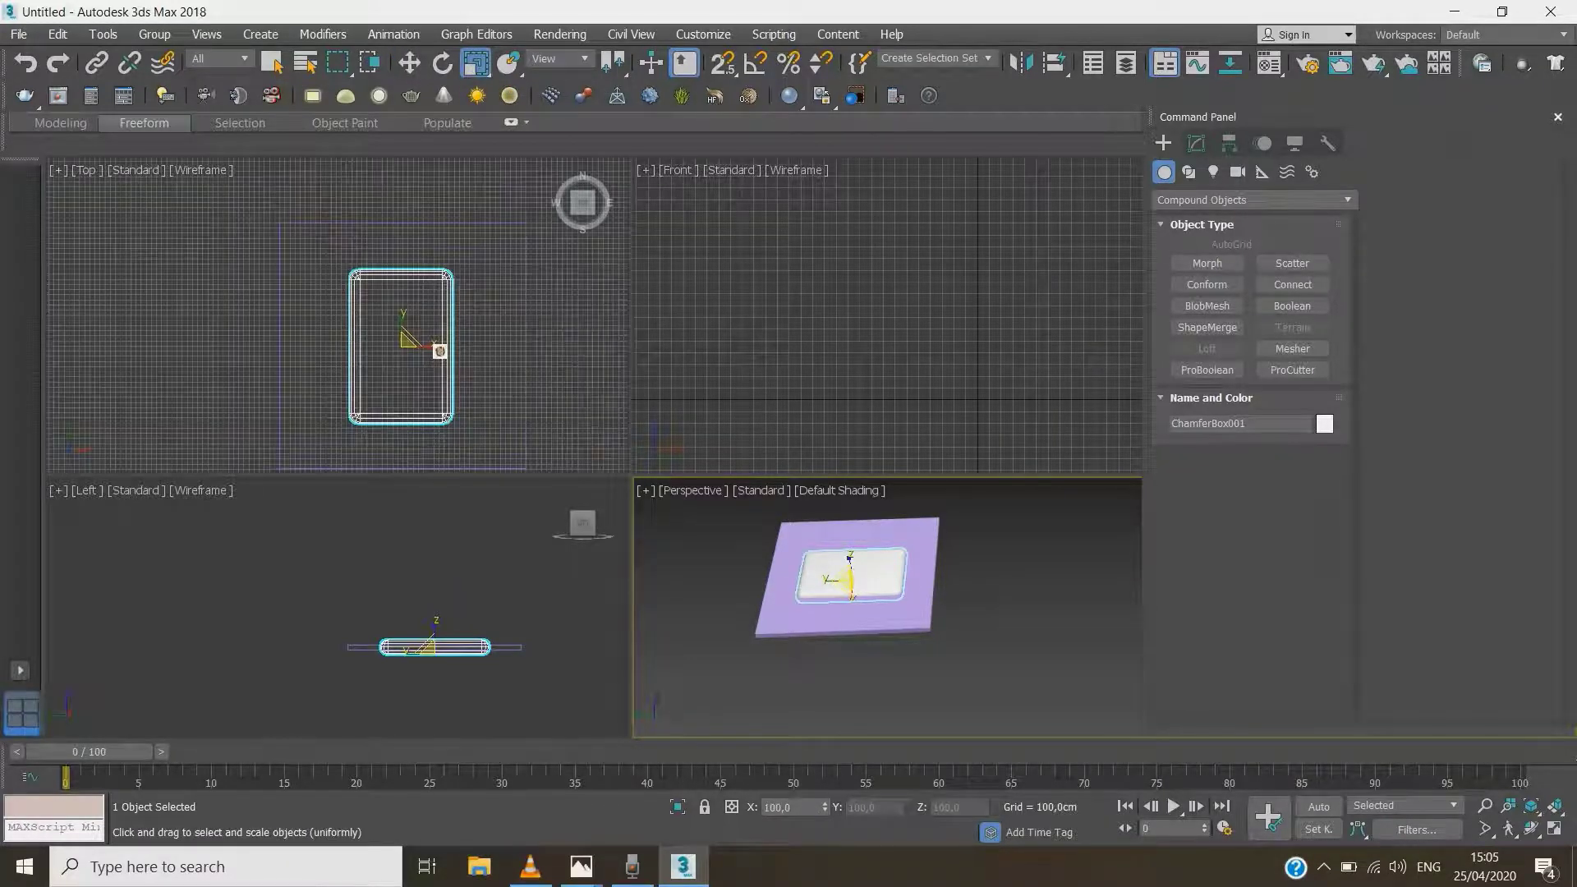
key(w)
click(425, 348)
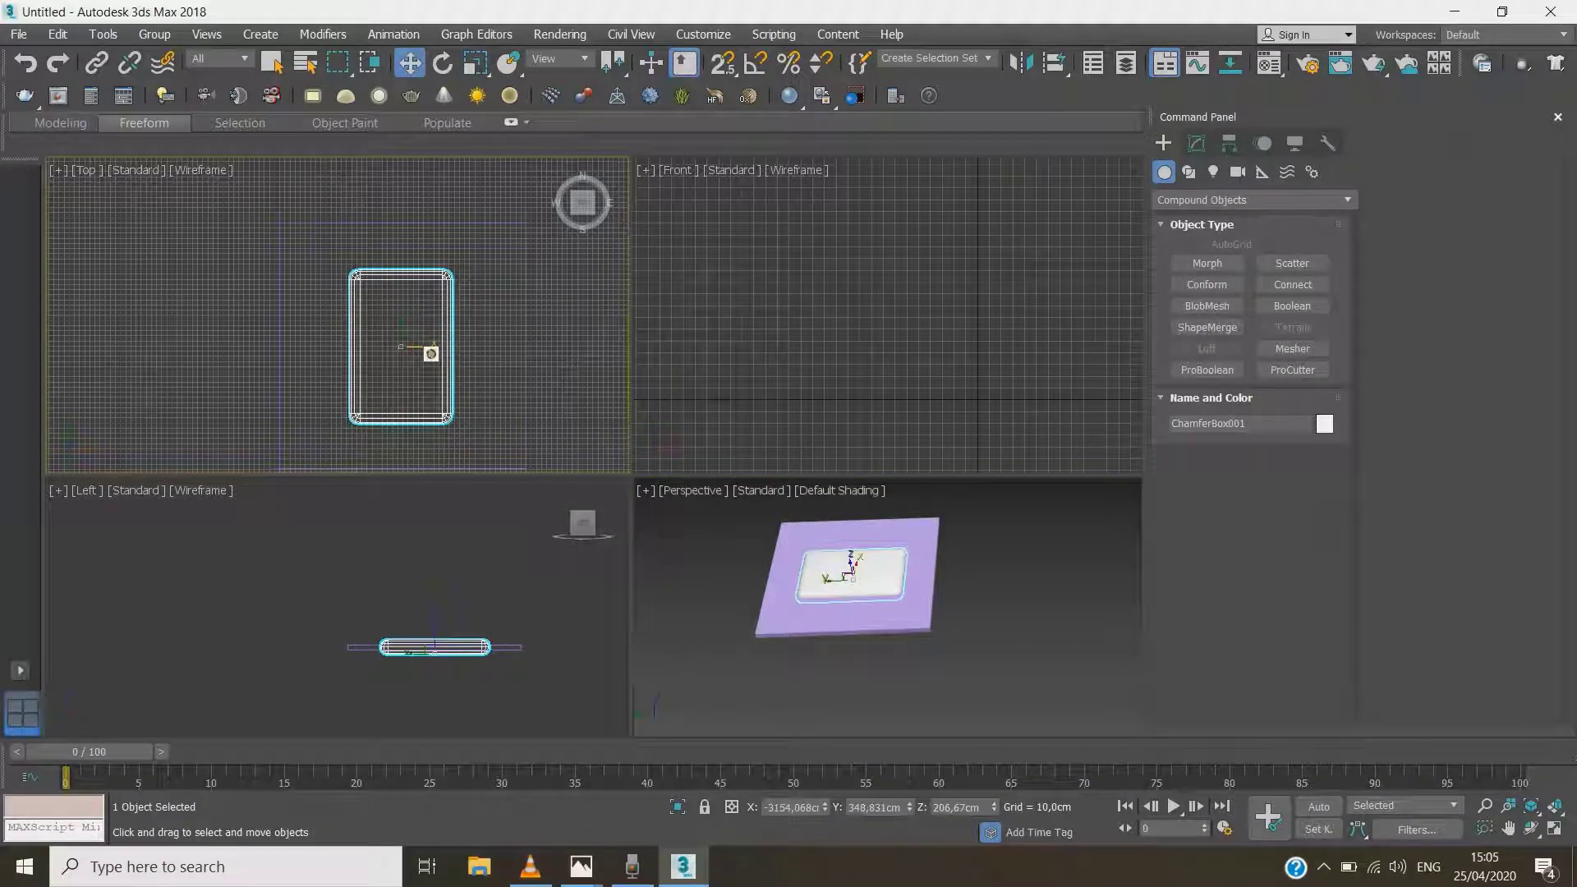
drag(430, 354, 433, 354)
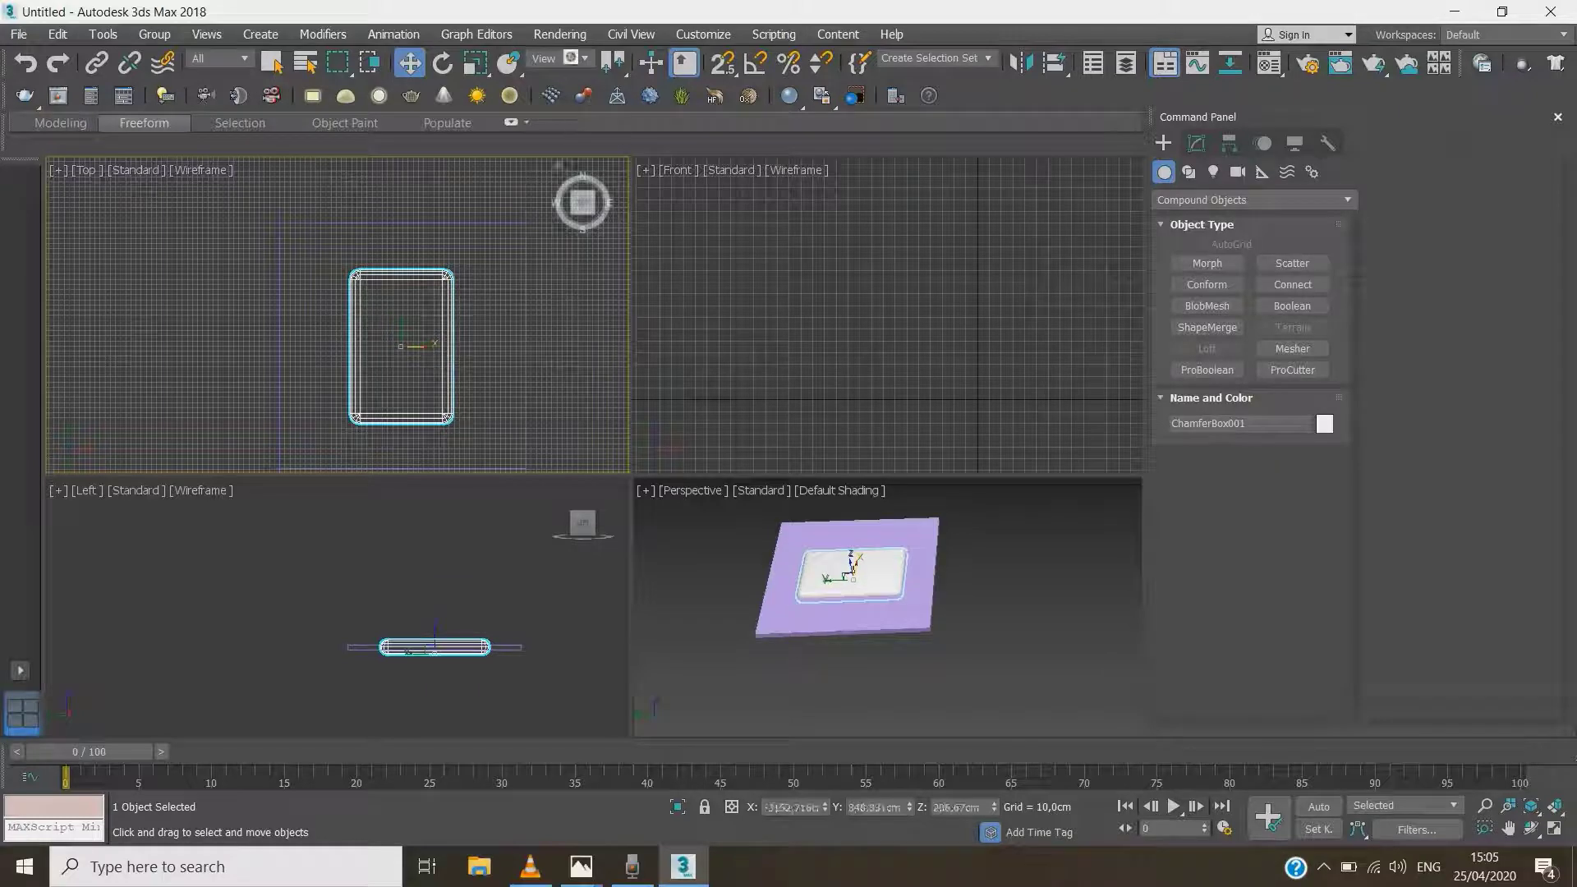
Scale the chamfer box in the Top viewport to about 182% along X and 127% along Y
click(475, 62)
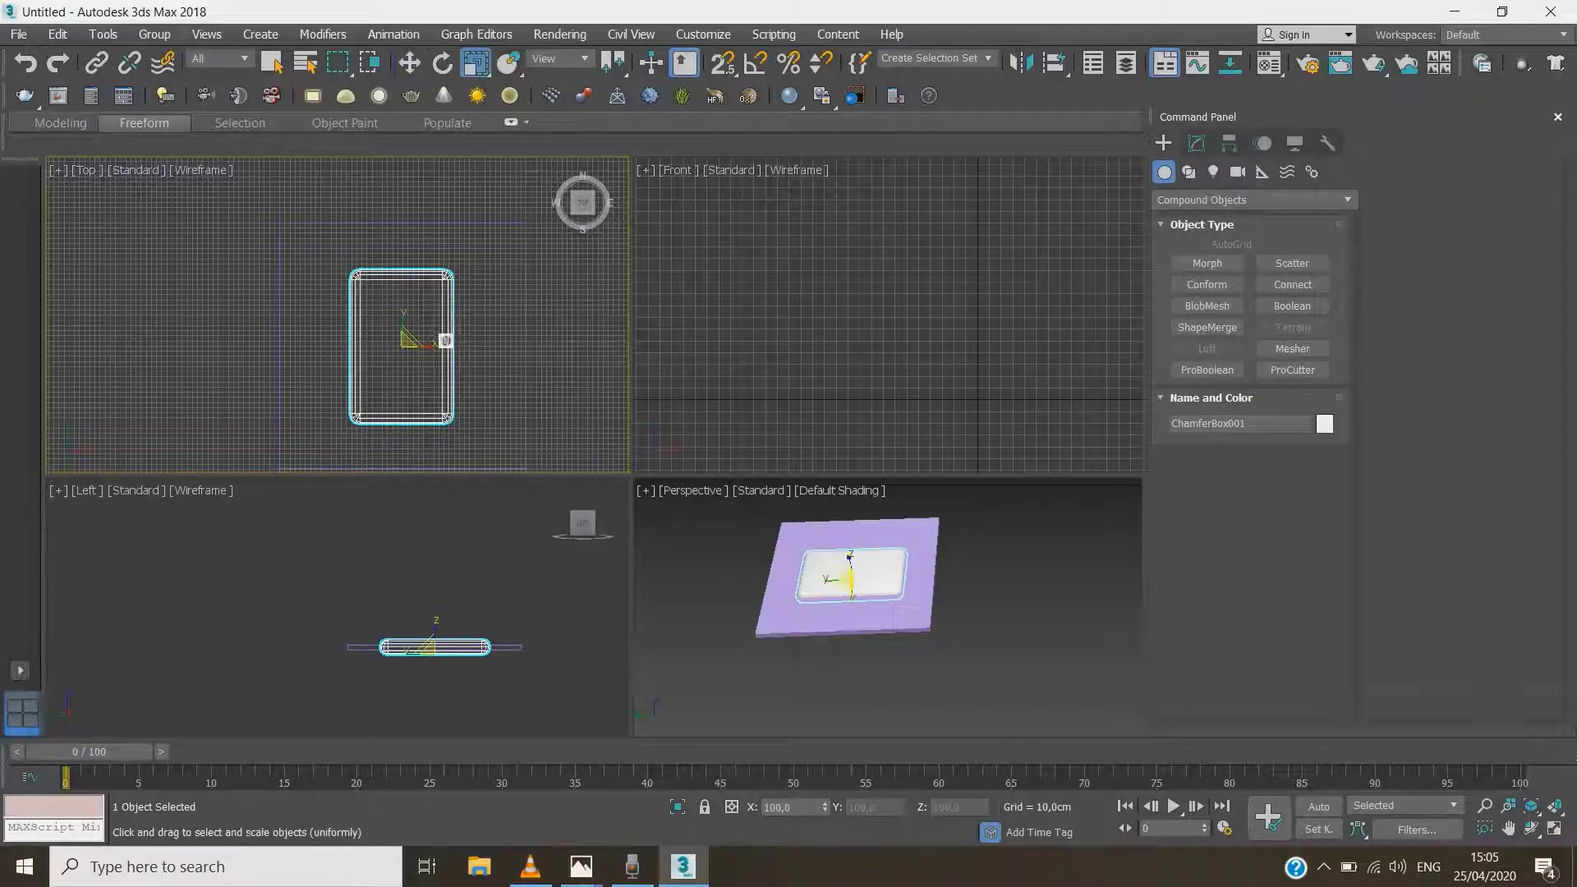
drag(433, 348, 493, 363)
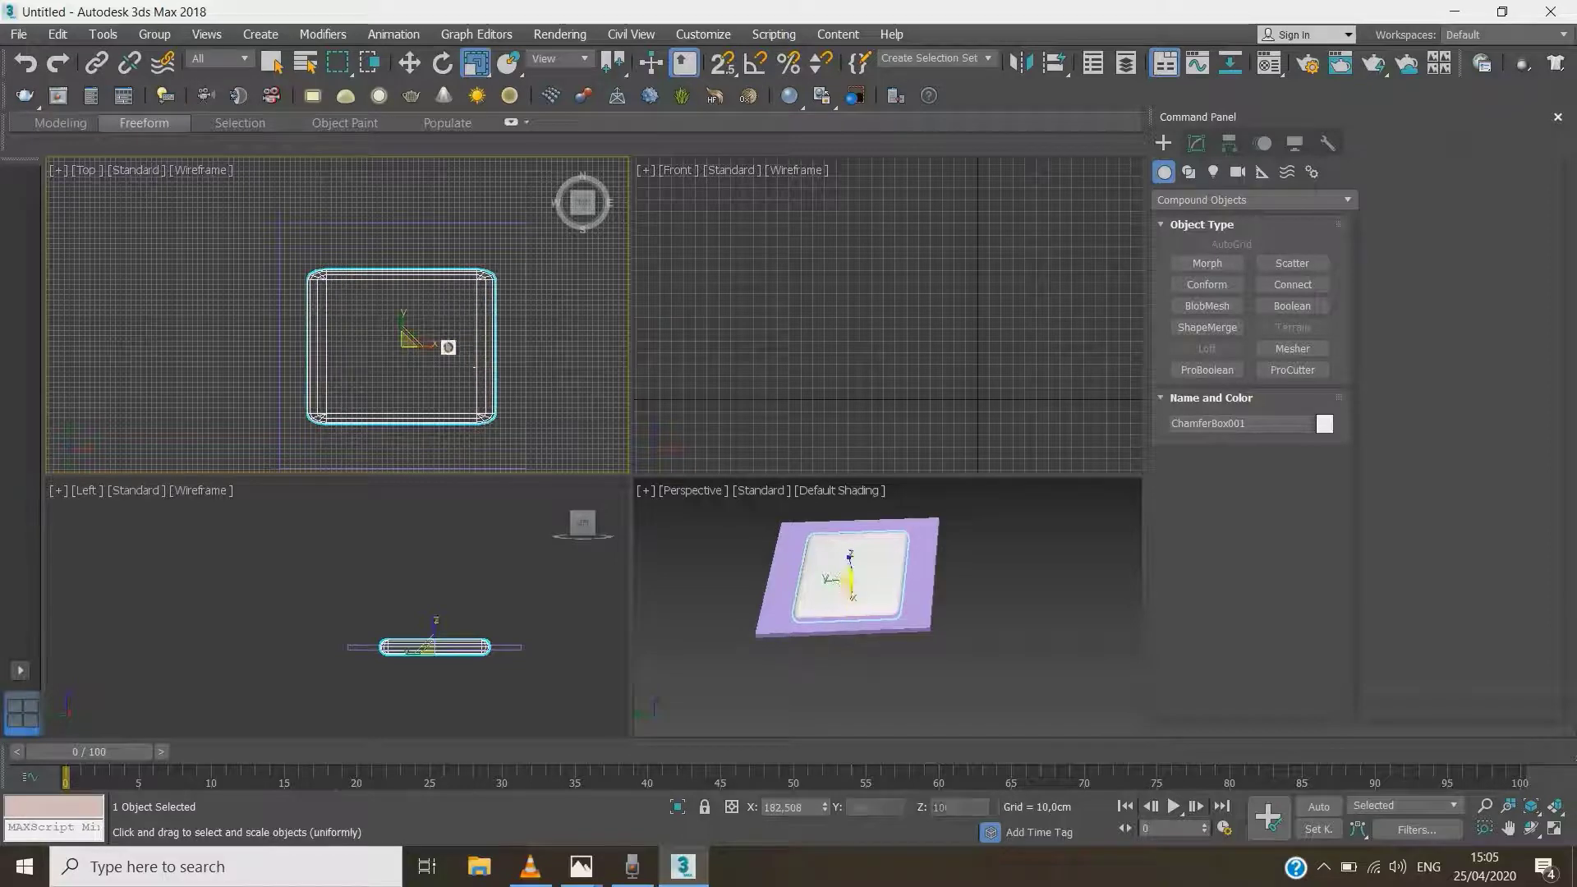
drag(403, 326, 409, 311)
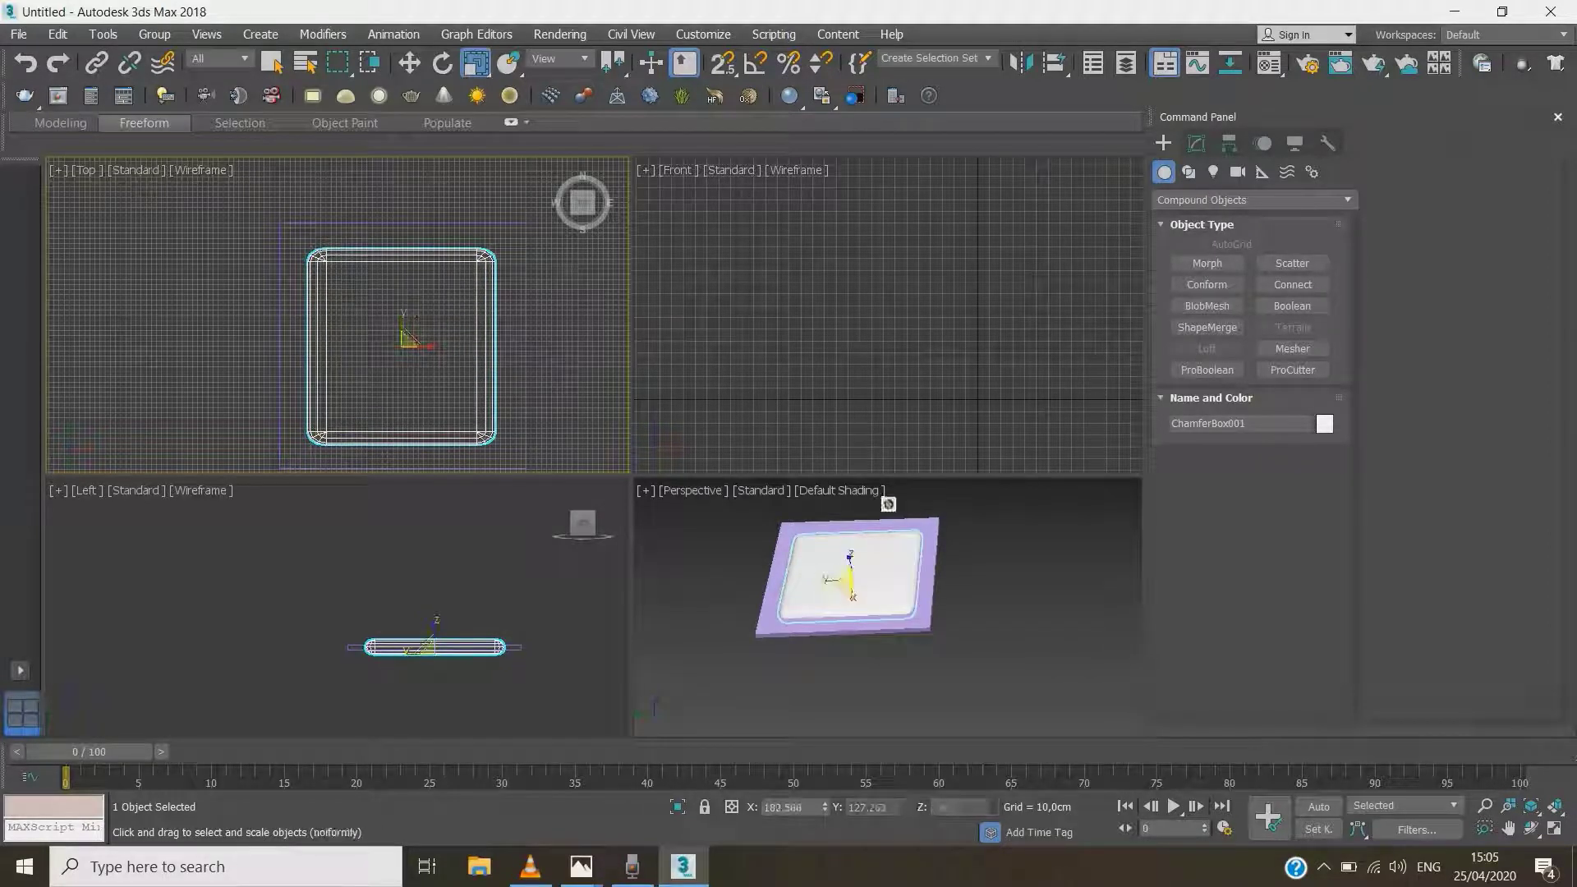
Select the slab and subtract the enlarged chamfer box from it with ProBoolean
click(986, 552)
scroll(420, 329, down, 2)
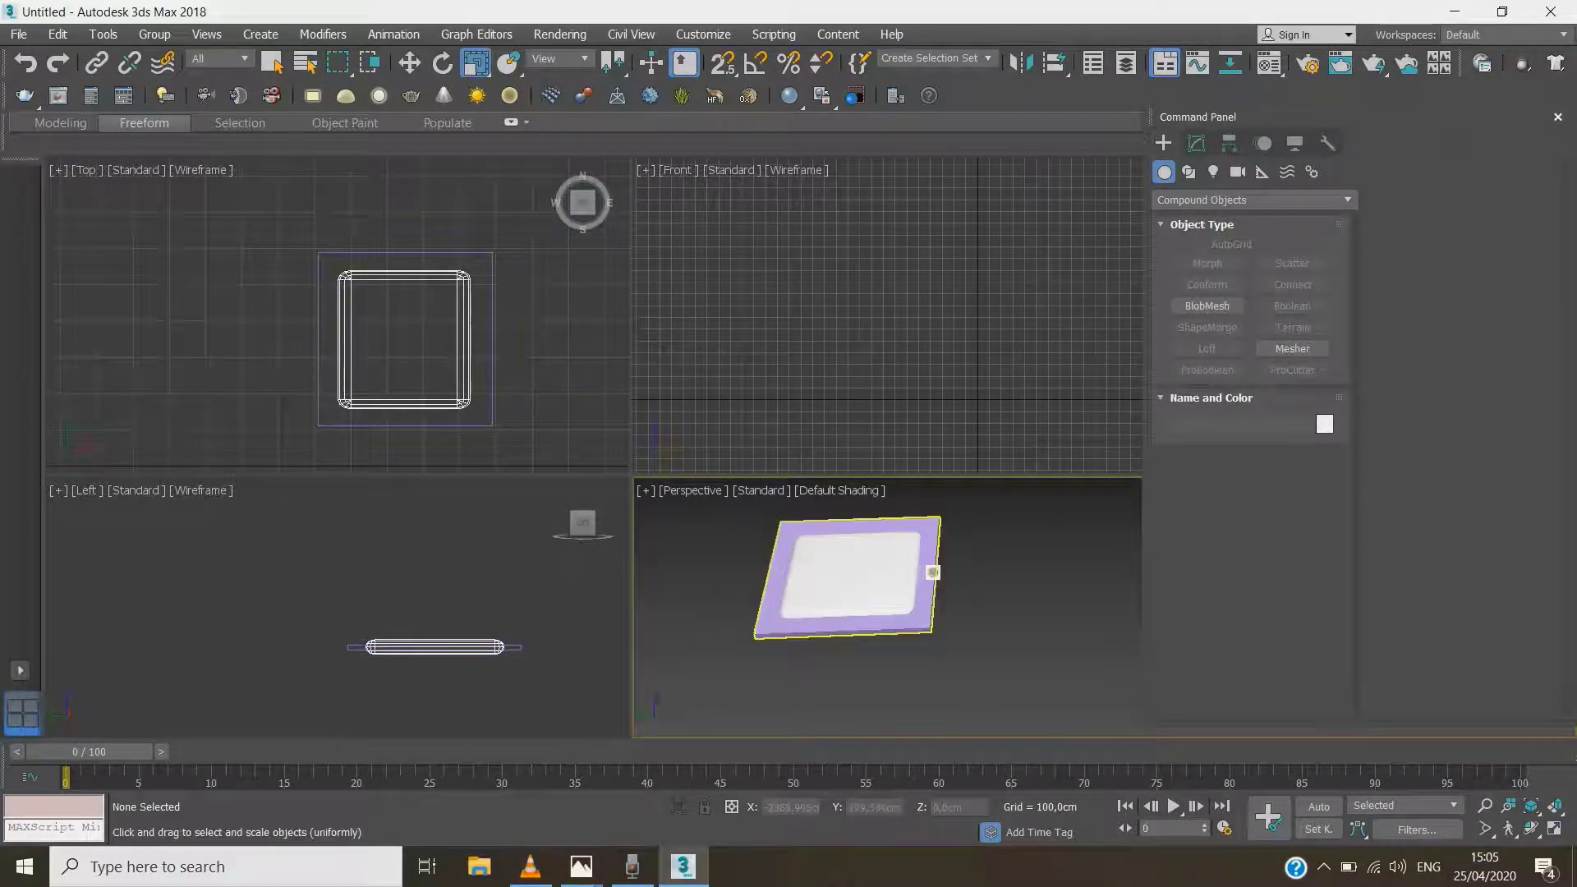
click(932, 572)
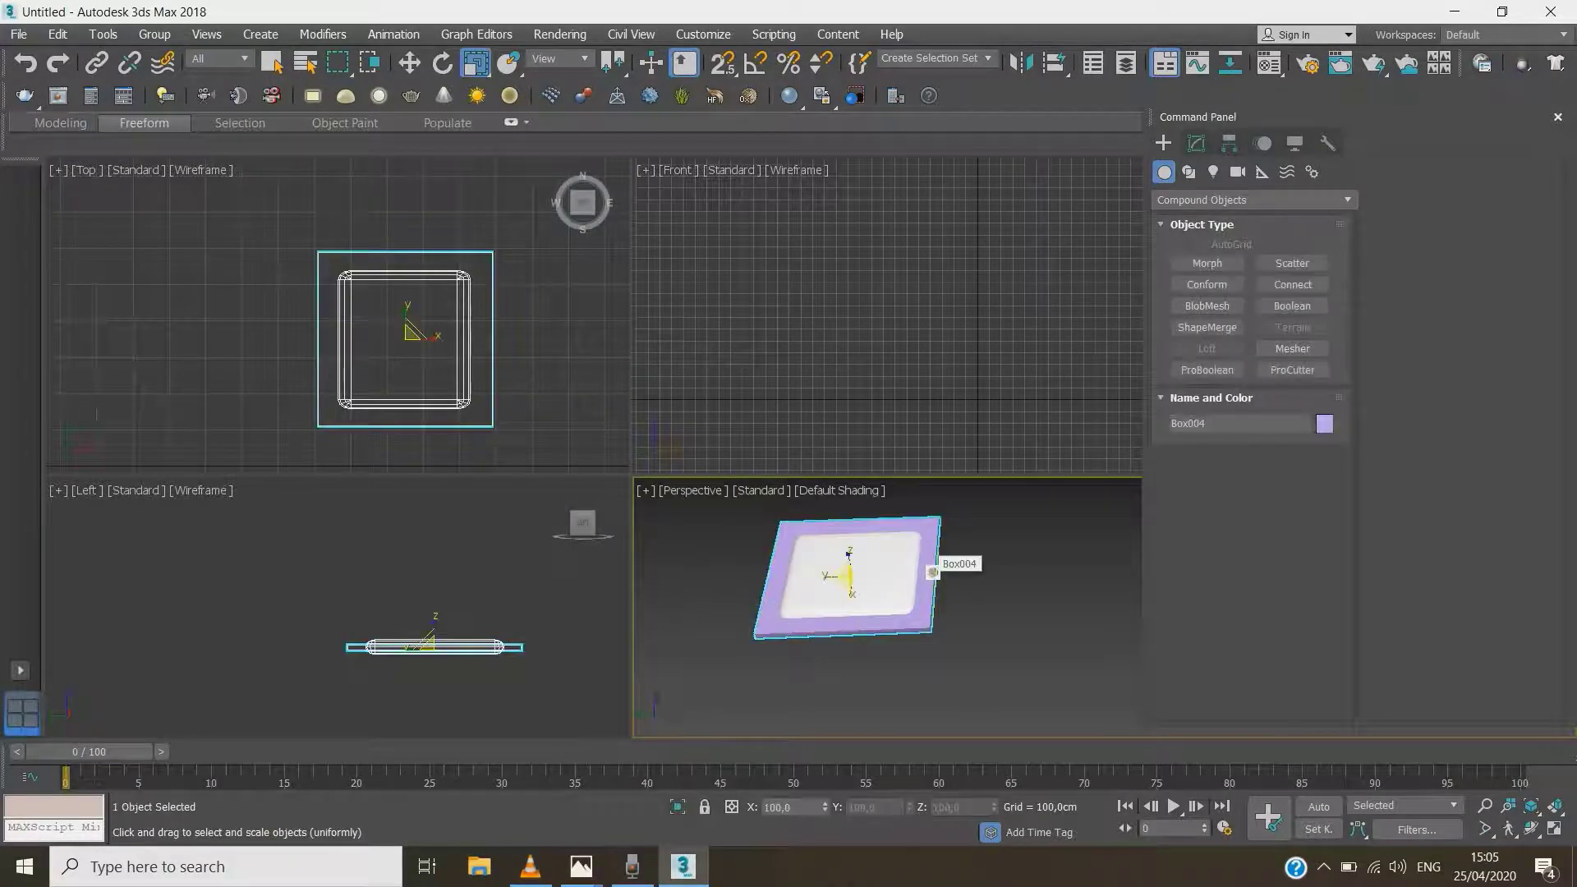
click(1216, 377)
click(1245, 484)
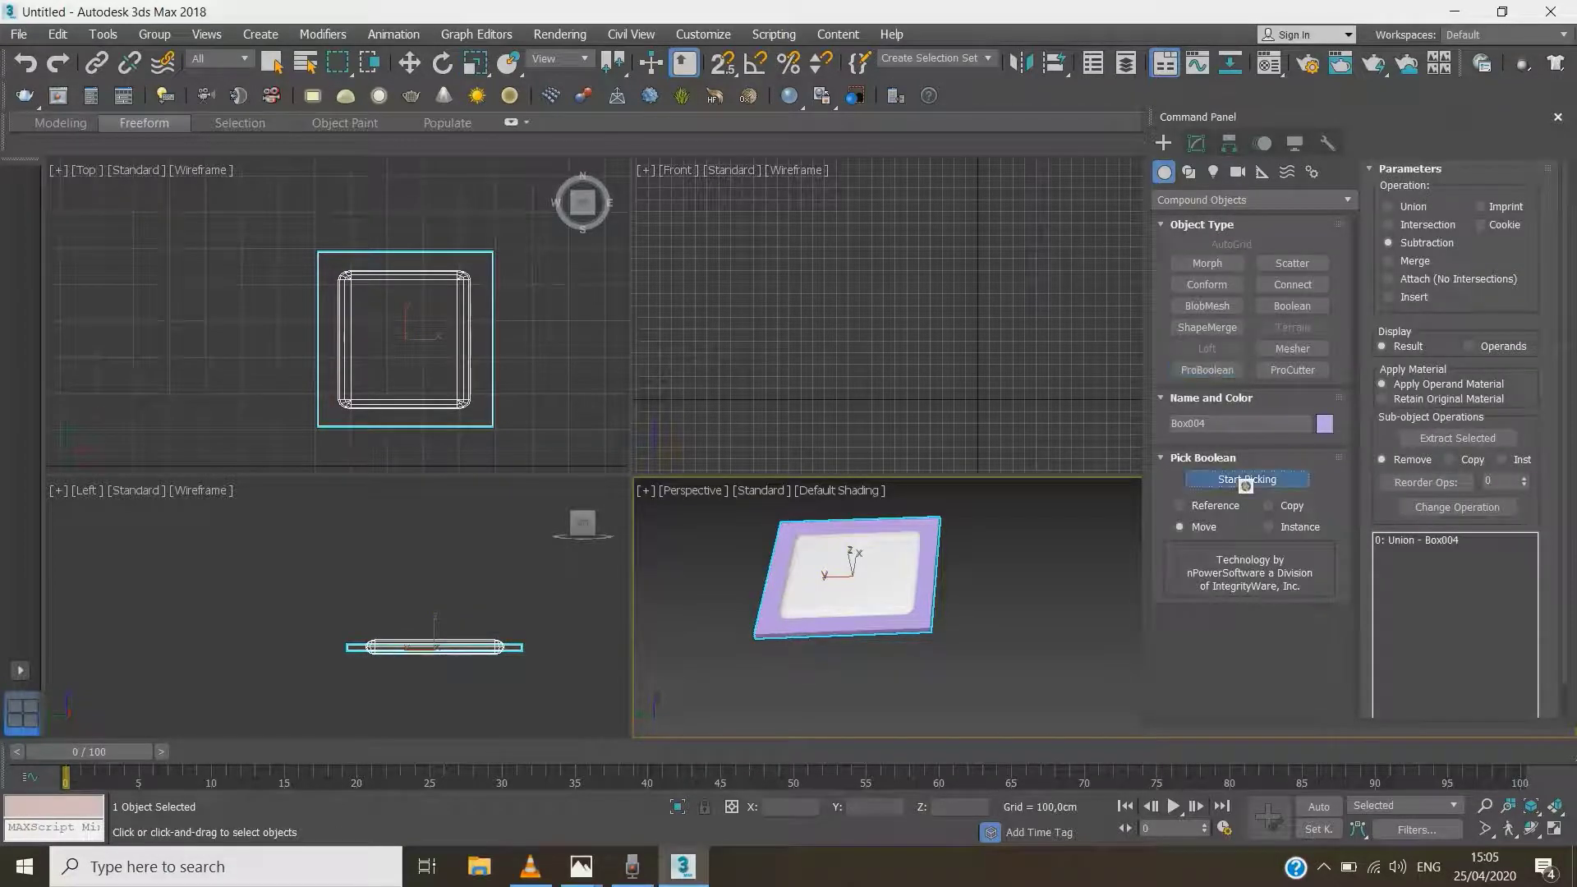
click(902, 578)
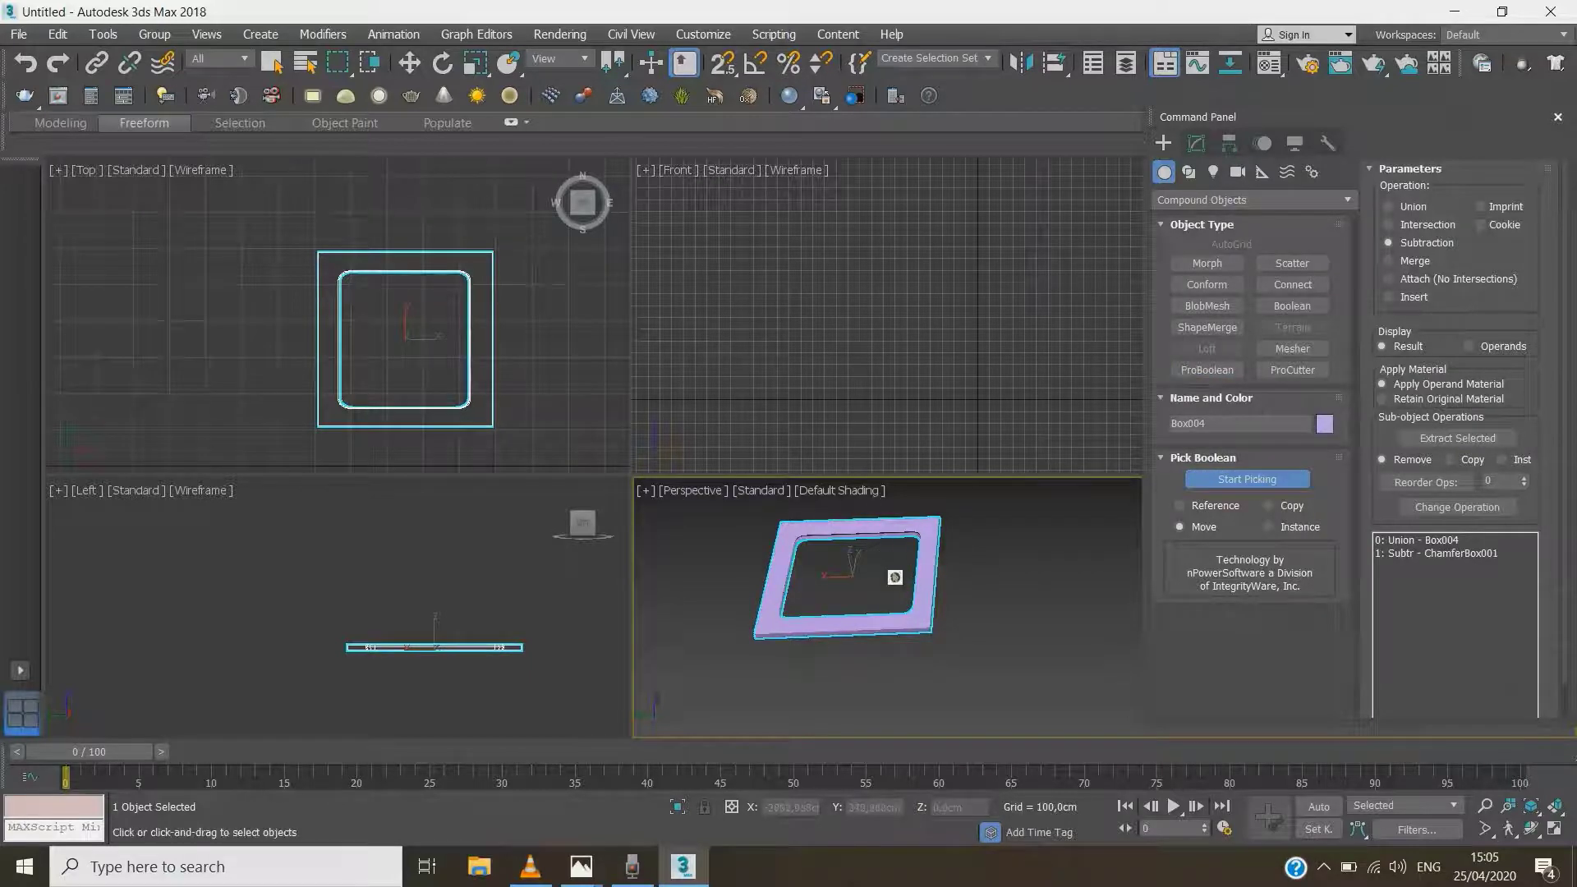
scroll(911, 610, up, 2)
scroll(927, 595, down, 3)
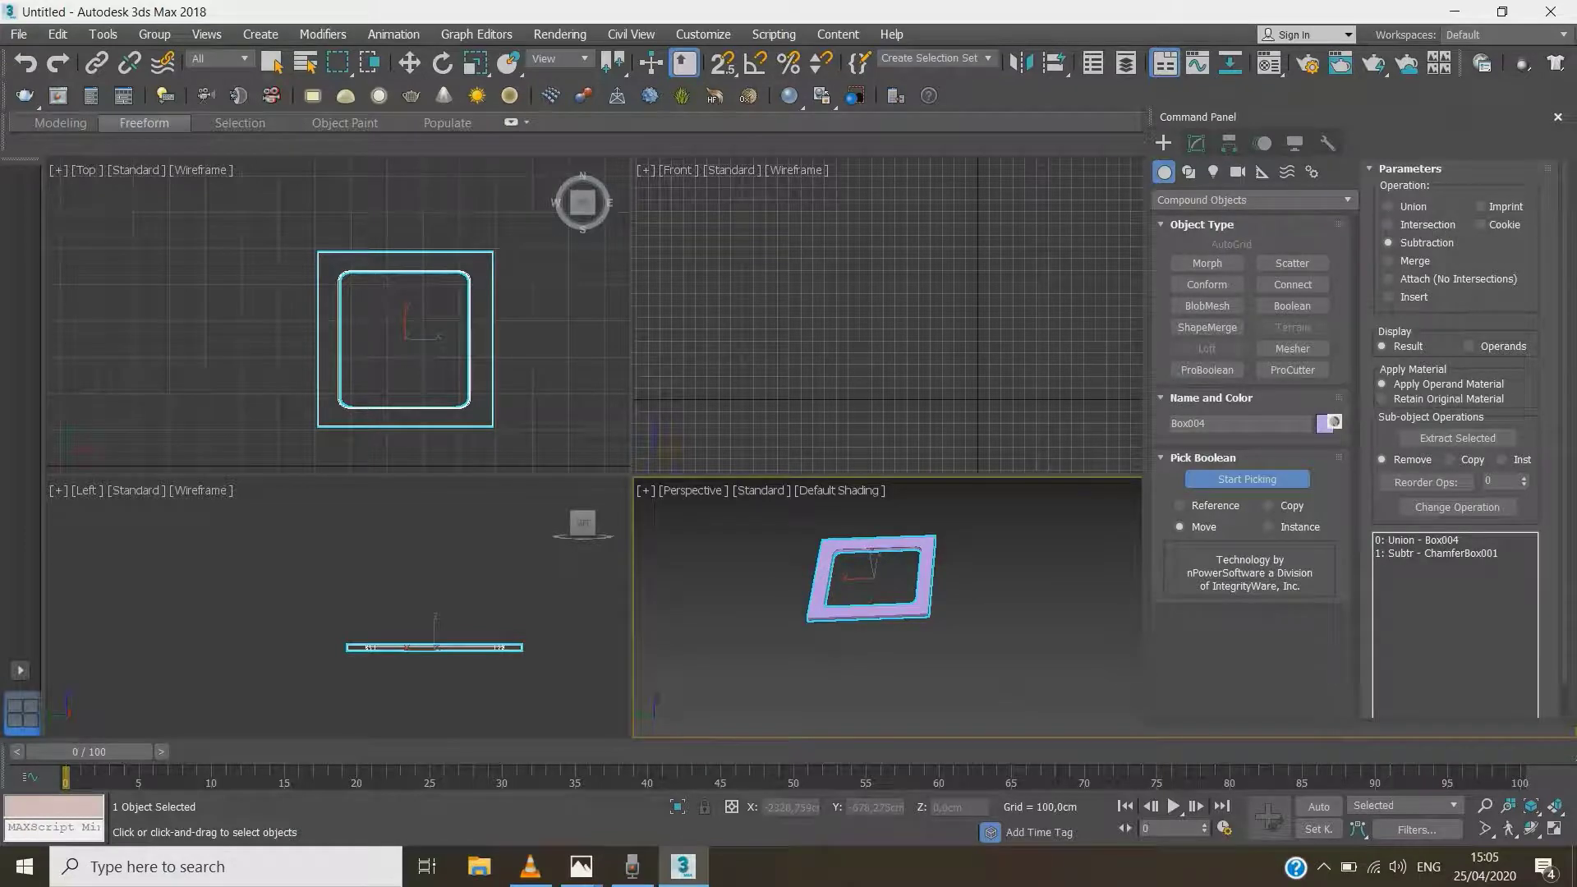
Change the cut-out slab's object color to white
click(1330, 424)
click(992, 444)
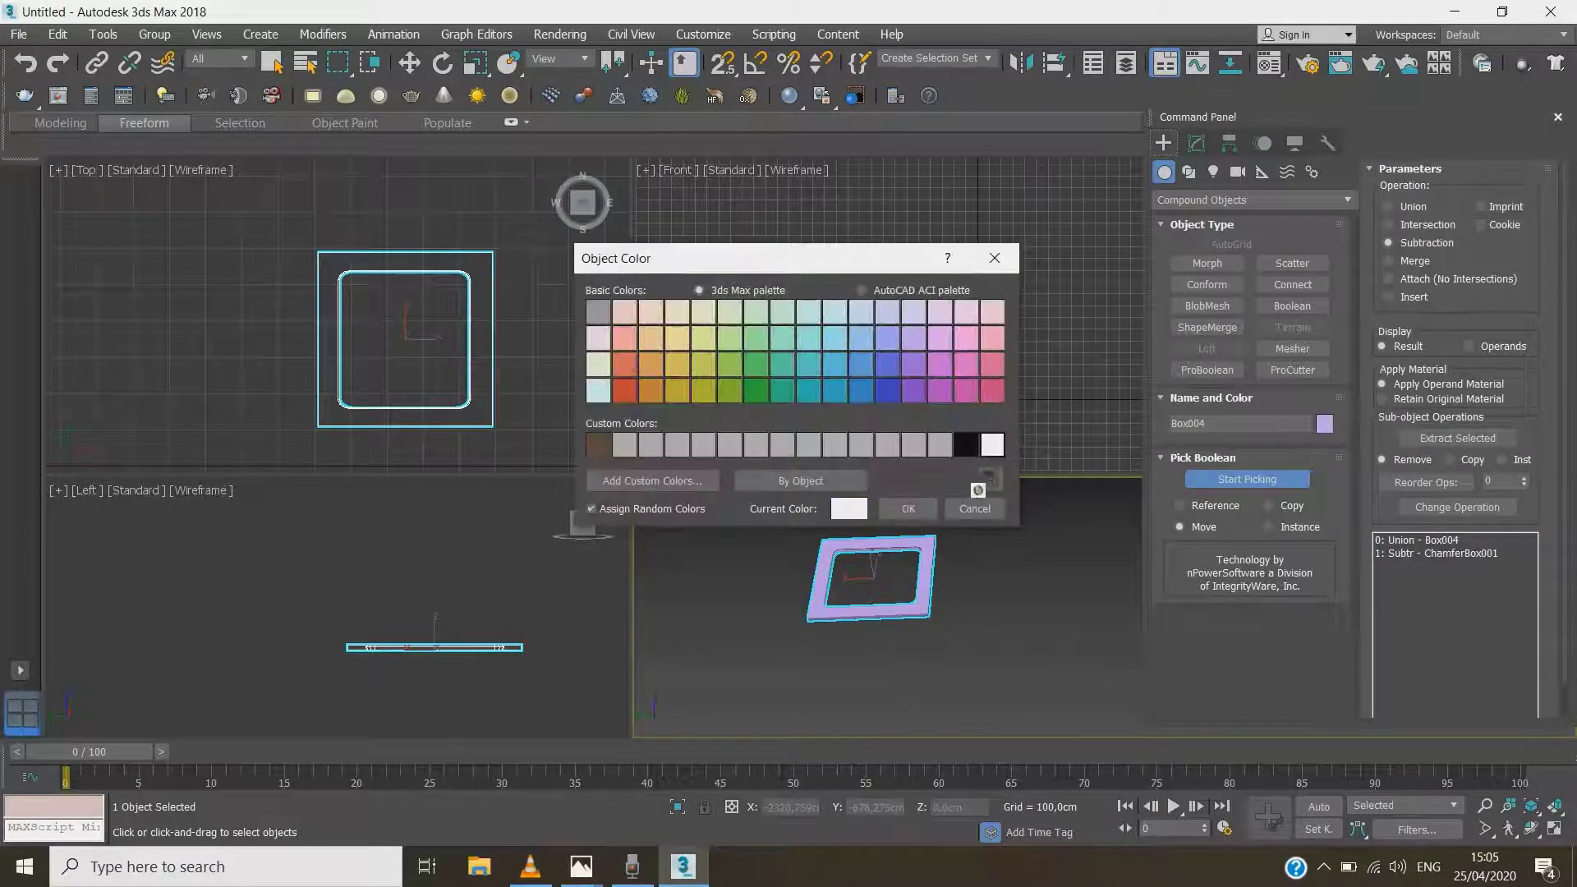
click(907, 509)
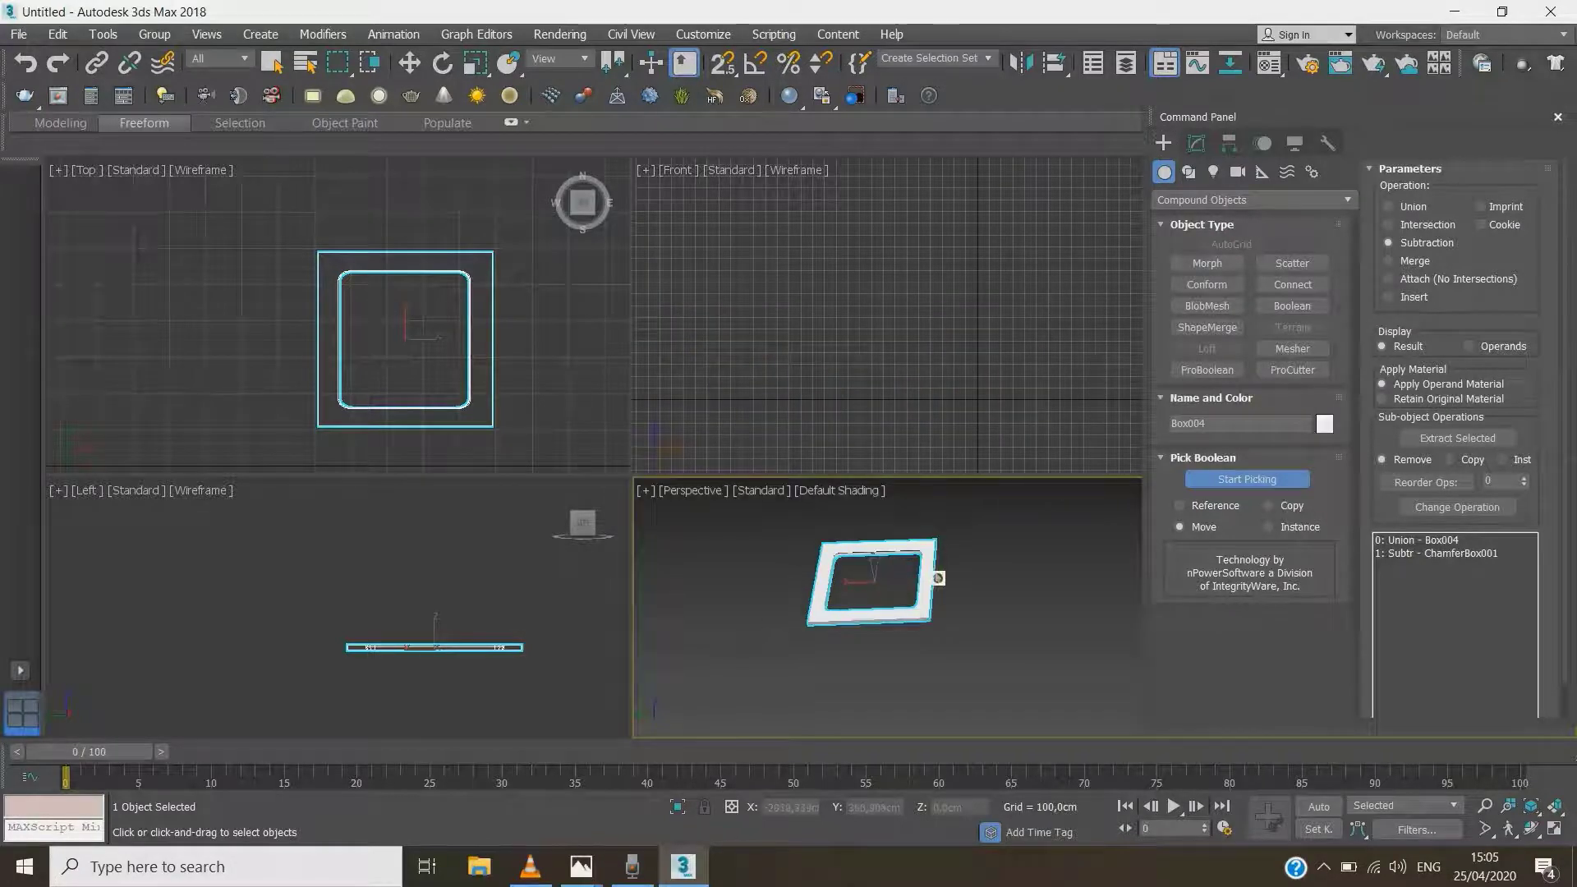
Unhide all objects and select the outer room box in the Perspective viewport
key(w)
right_click(980, 525)
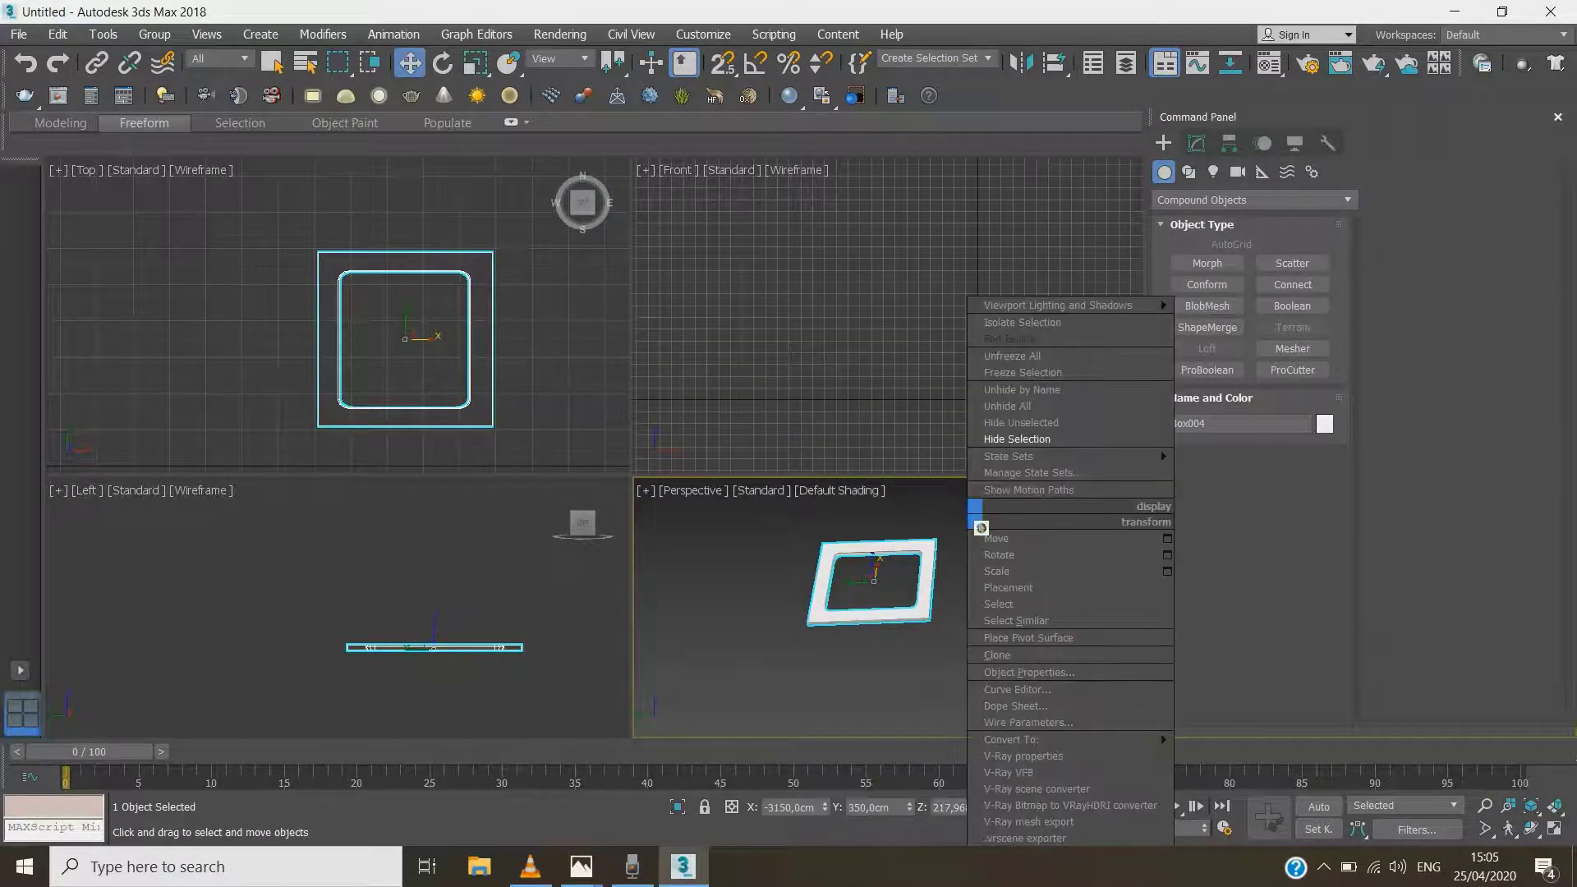
click(1005, 407)
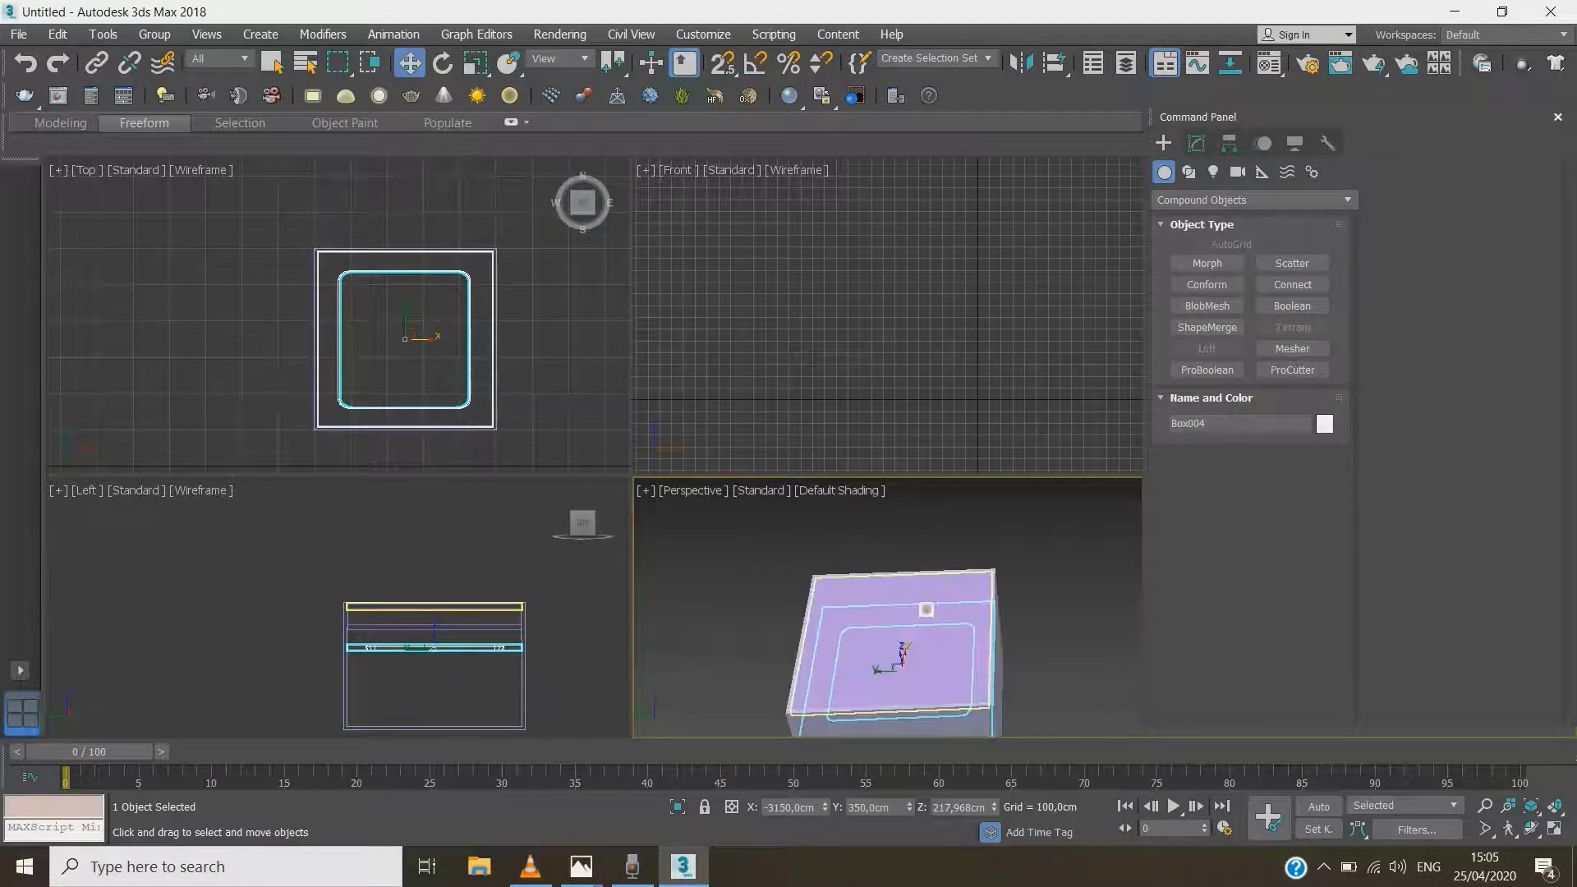
scroll(976, 645, down, 2)
click(945, 664)
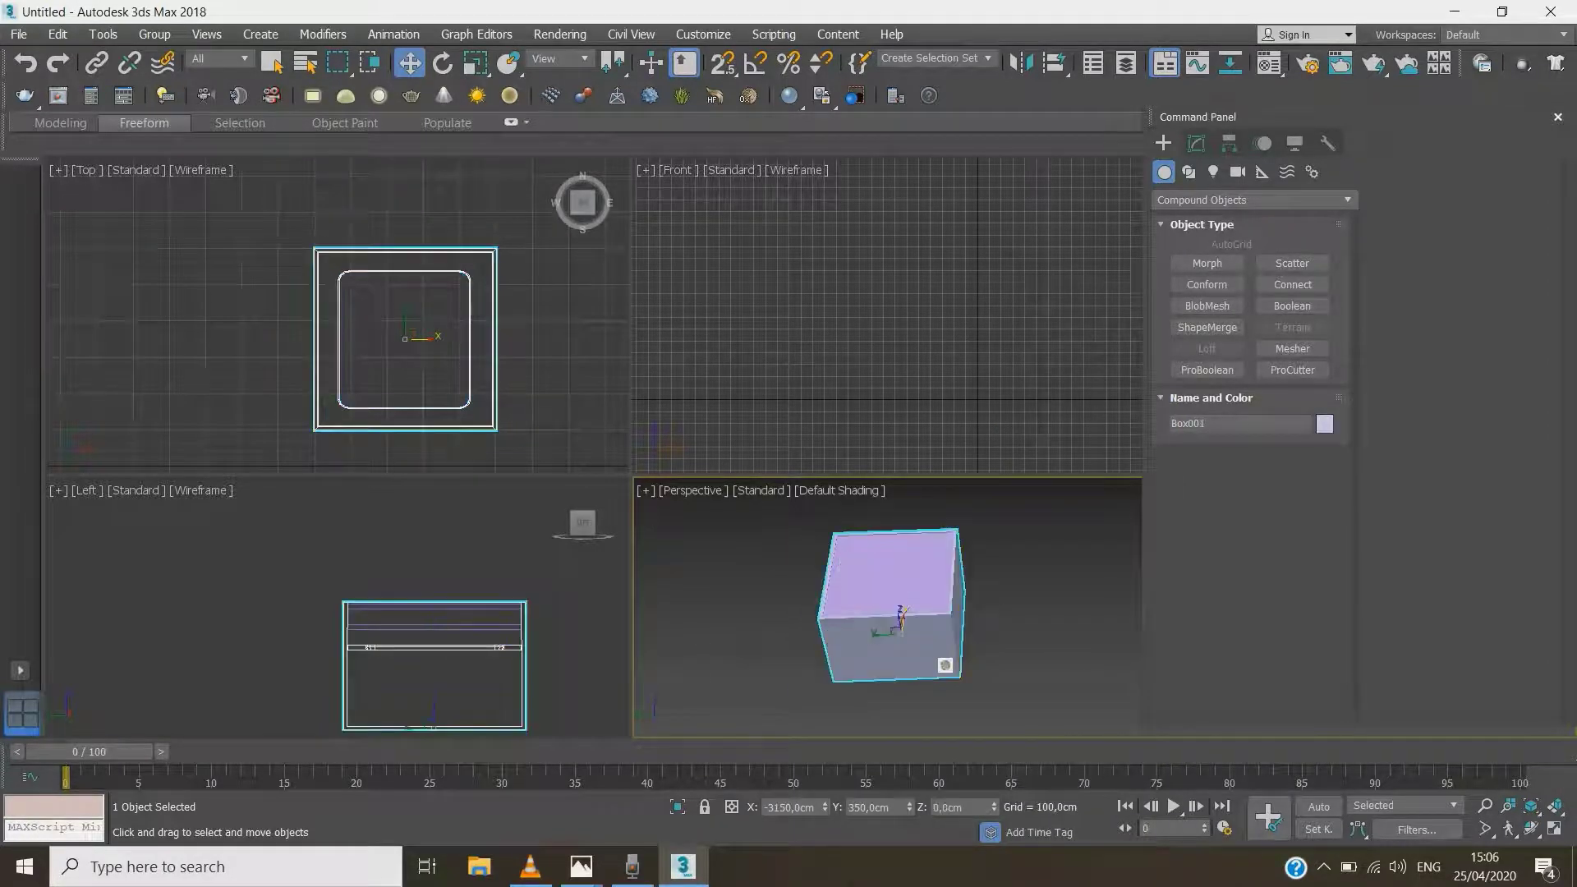
Hide the outer room box and delete the topmost of the three ceiling slabs
right_click(944, 664)
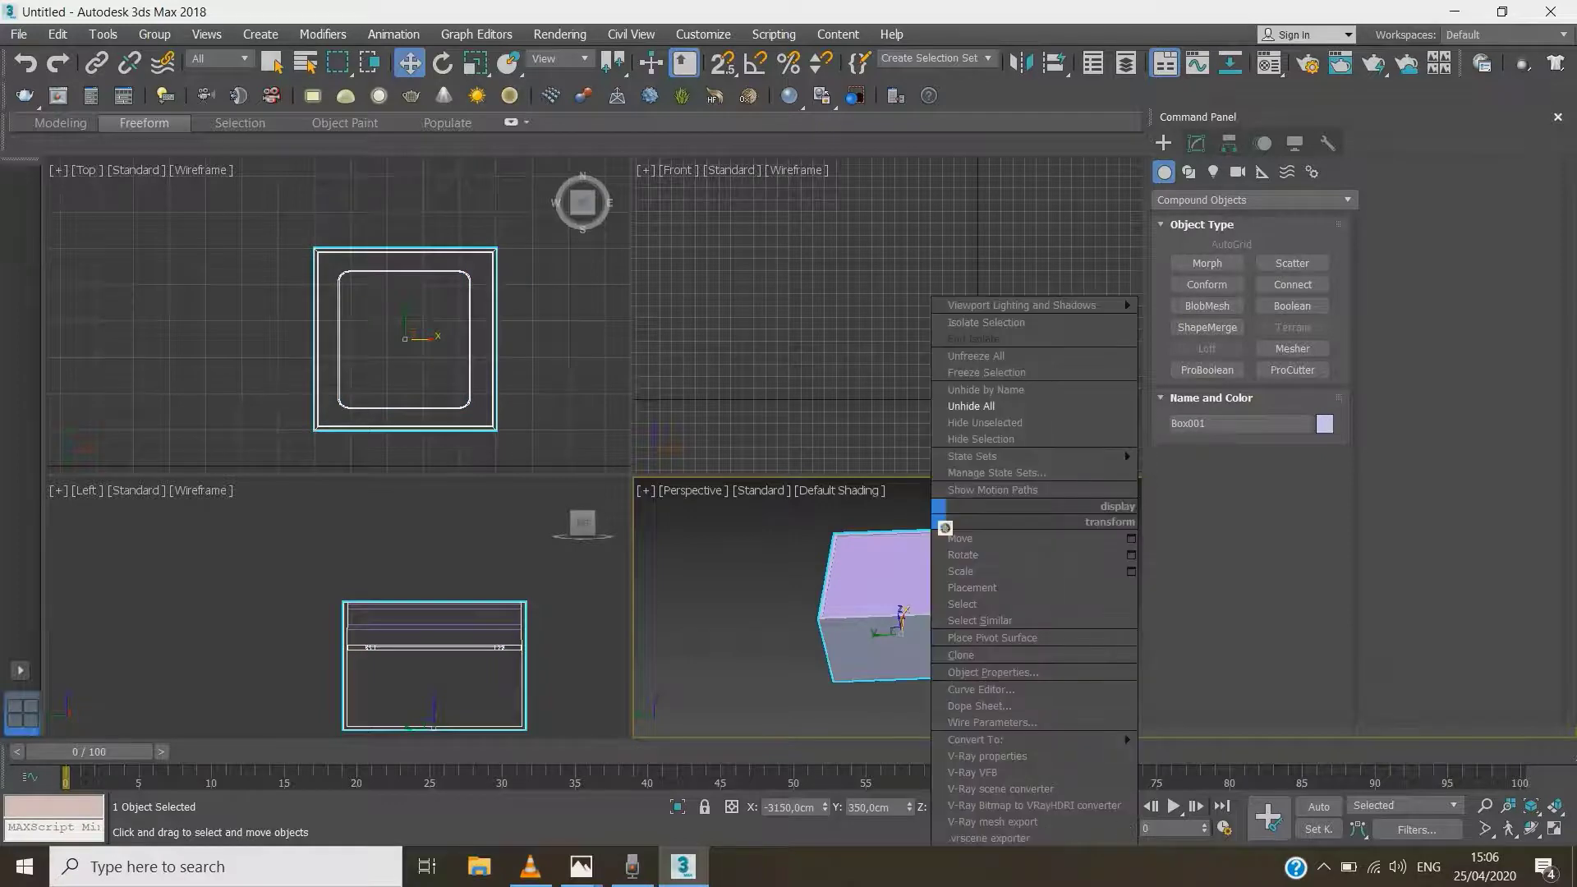
click(977, 439)
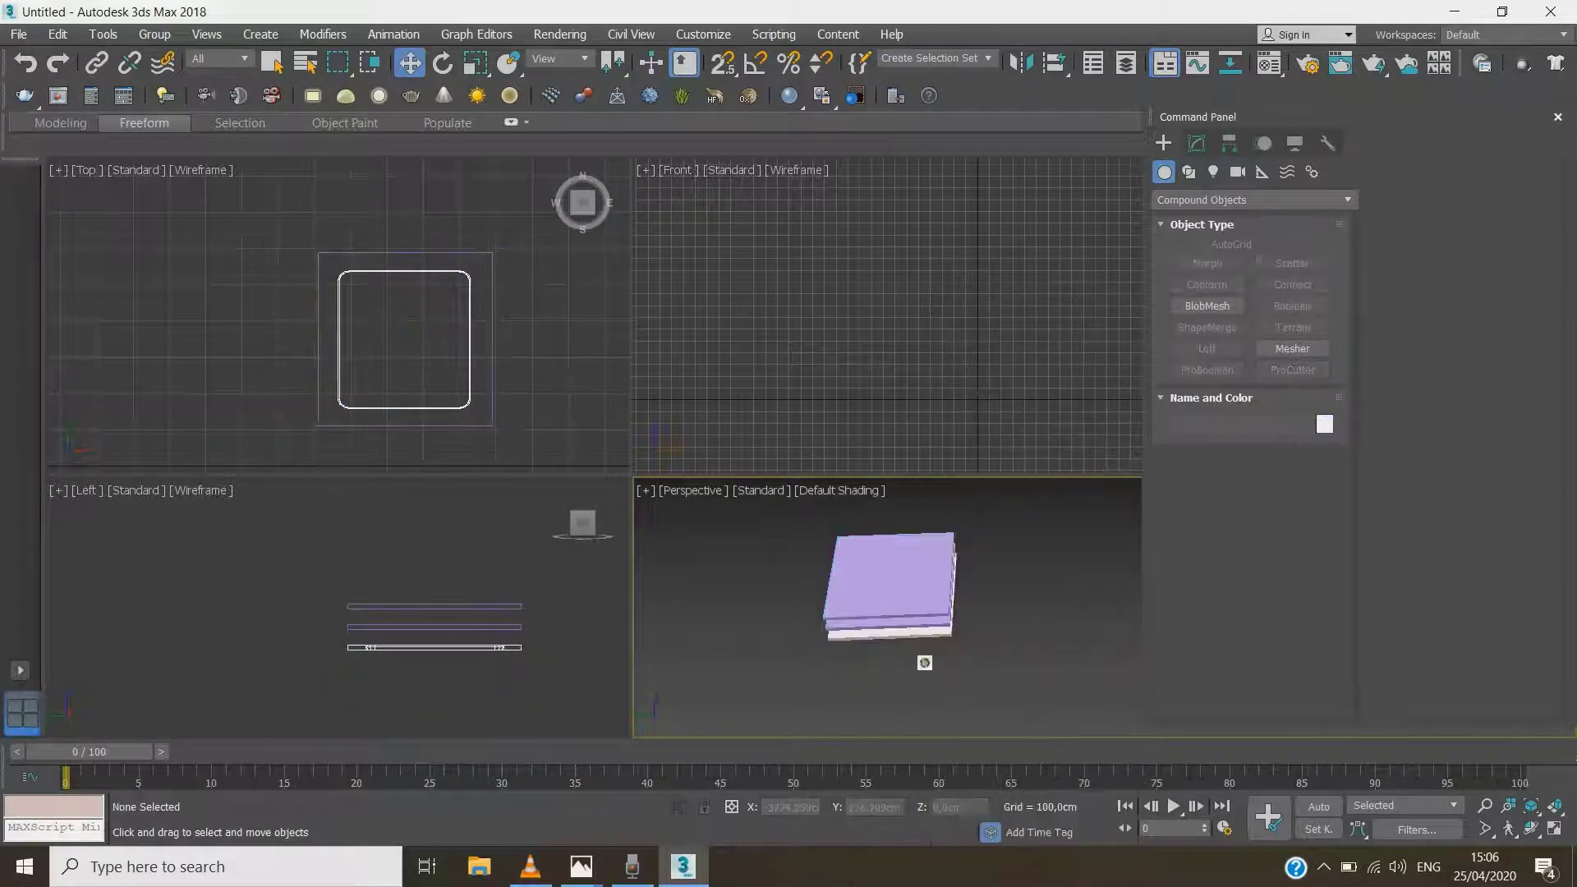
alt+middle_drag(927, 666, 1017, 580)
click(1048, 583)
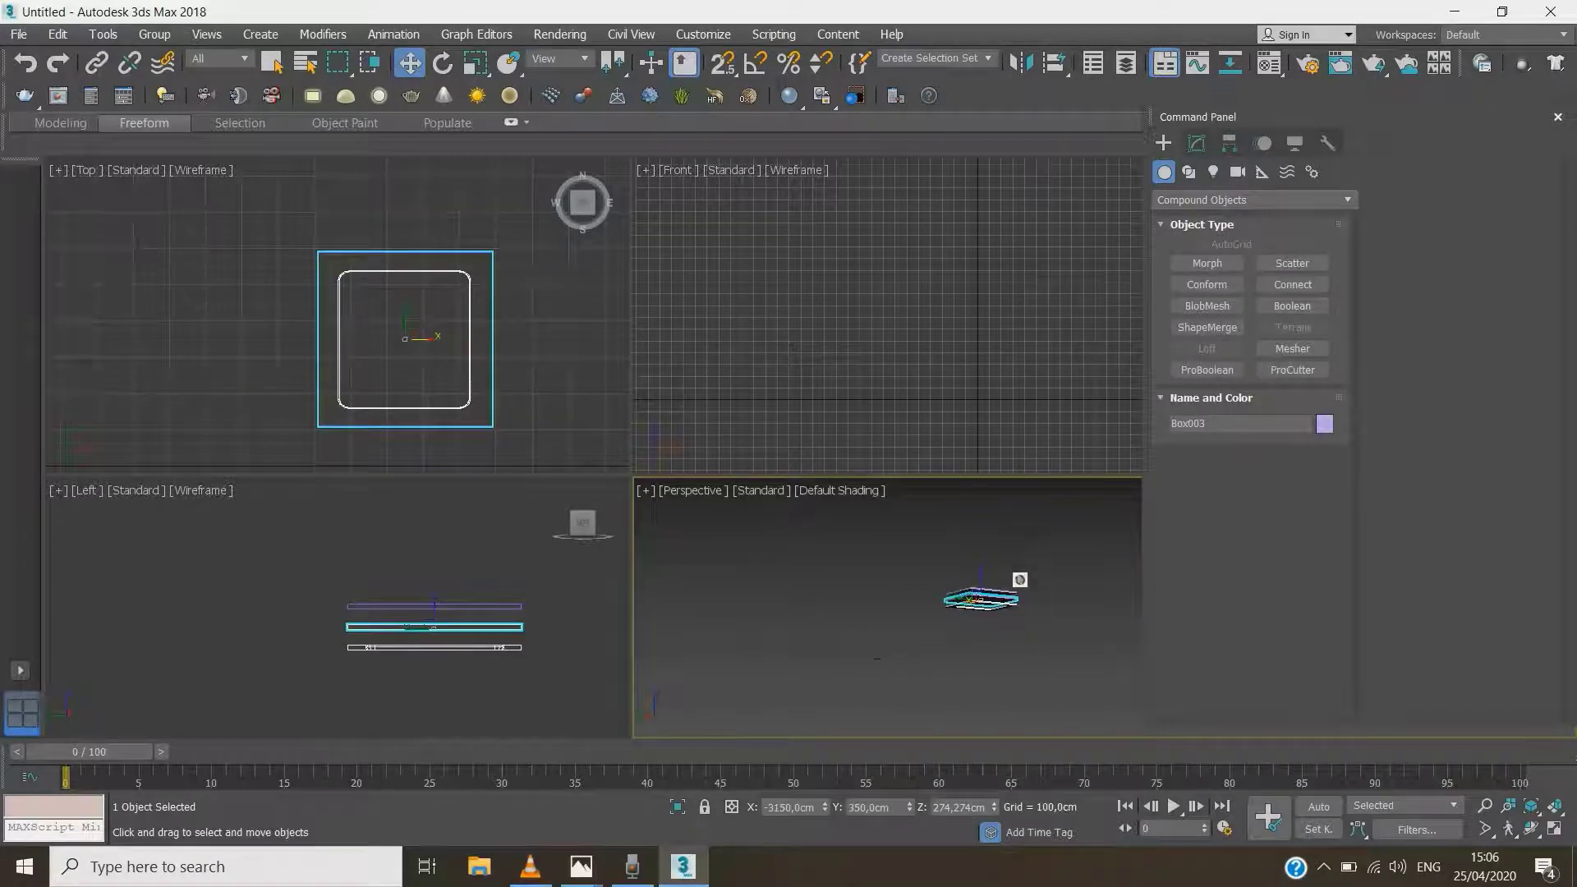
scroll(975, 608, up, 5)
click(965, 628)
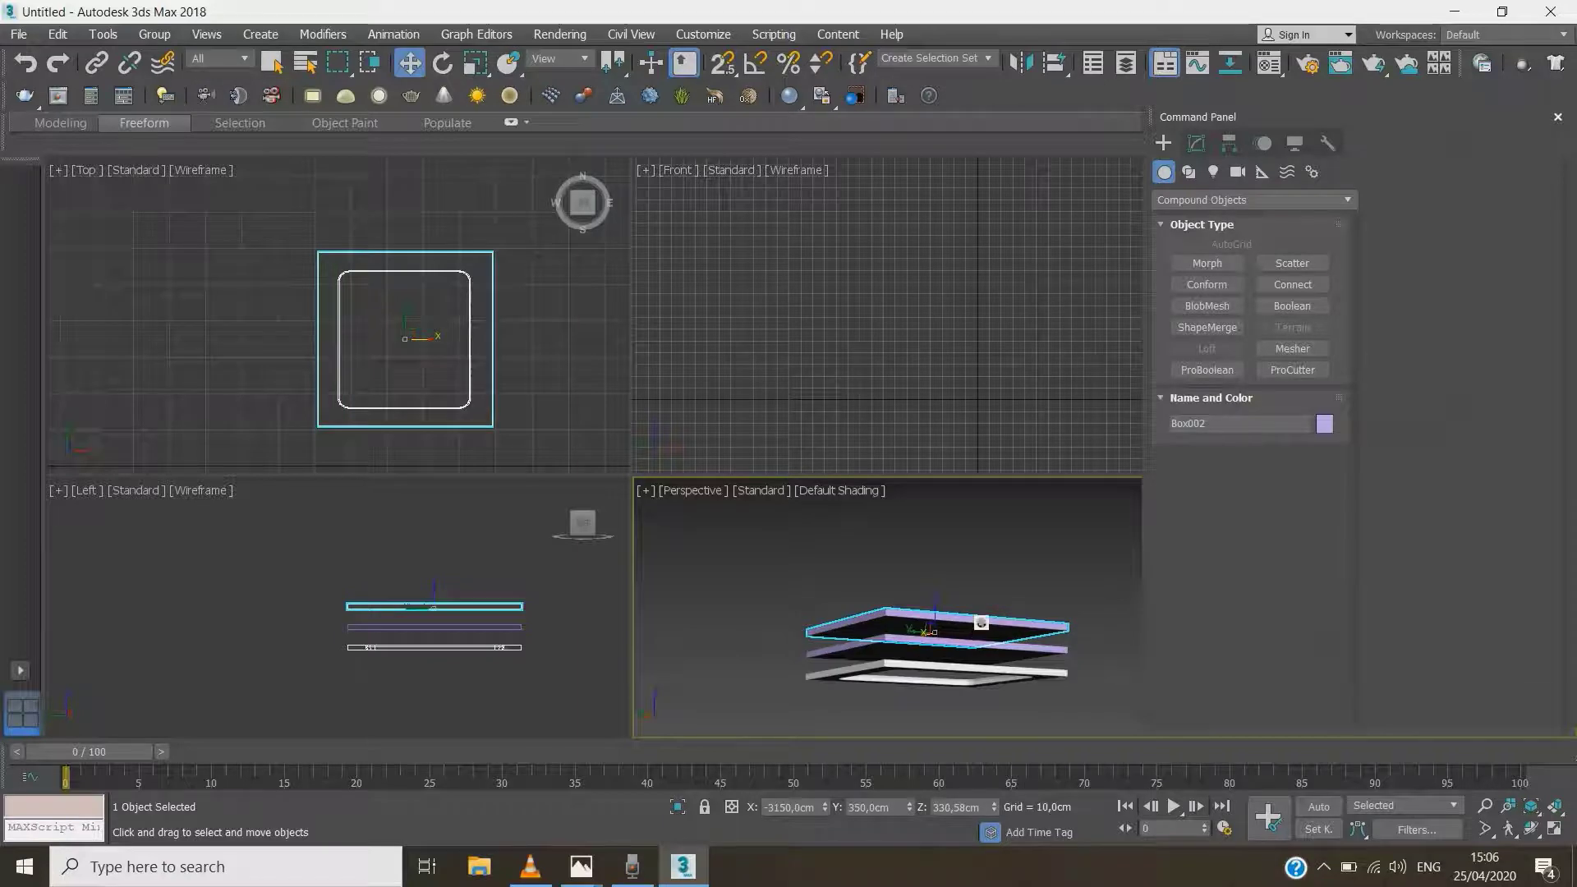
key(Delete)
Raise the white cut-out slab closer to the slab above it in the Left viewport, to about Z 239.6 cm
click(976, 678)
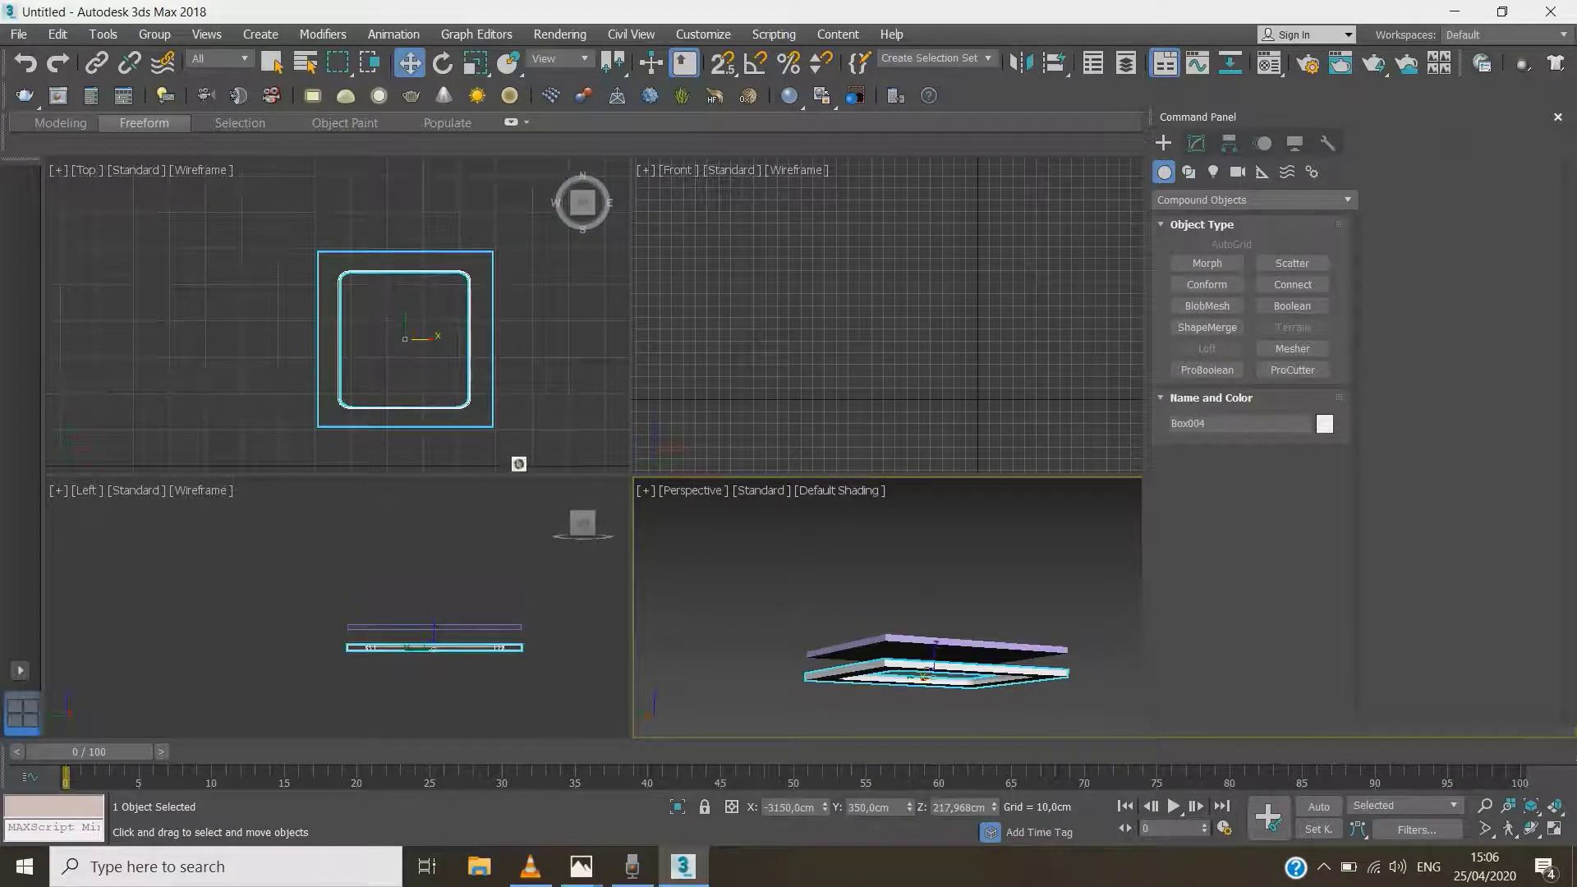
scroll(408, 636, up, 2)
scroll(408, 582, down, 2)
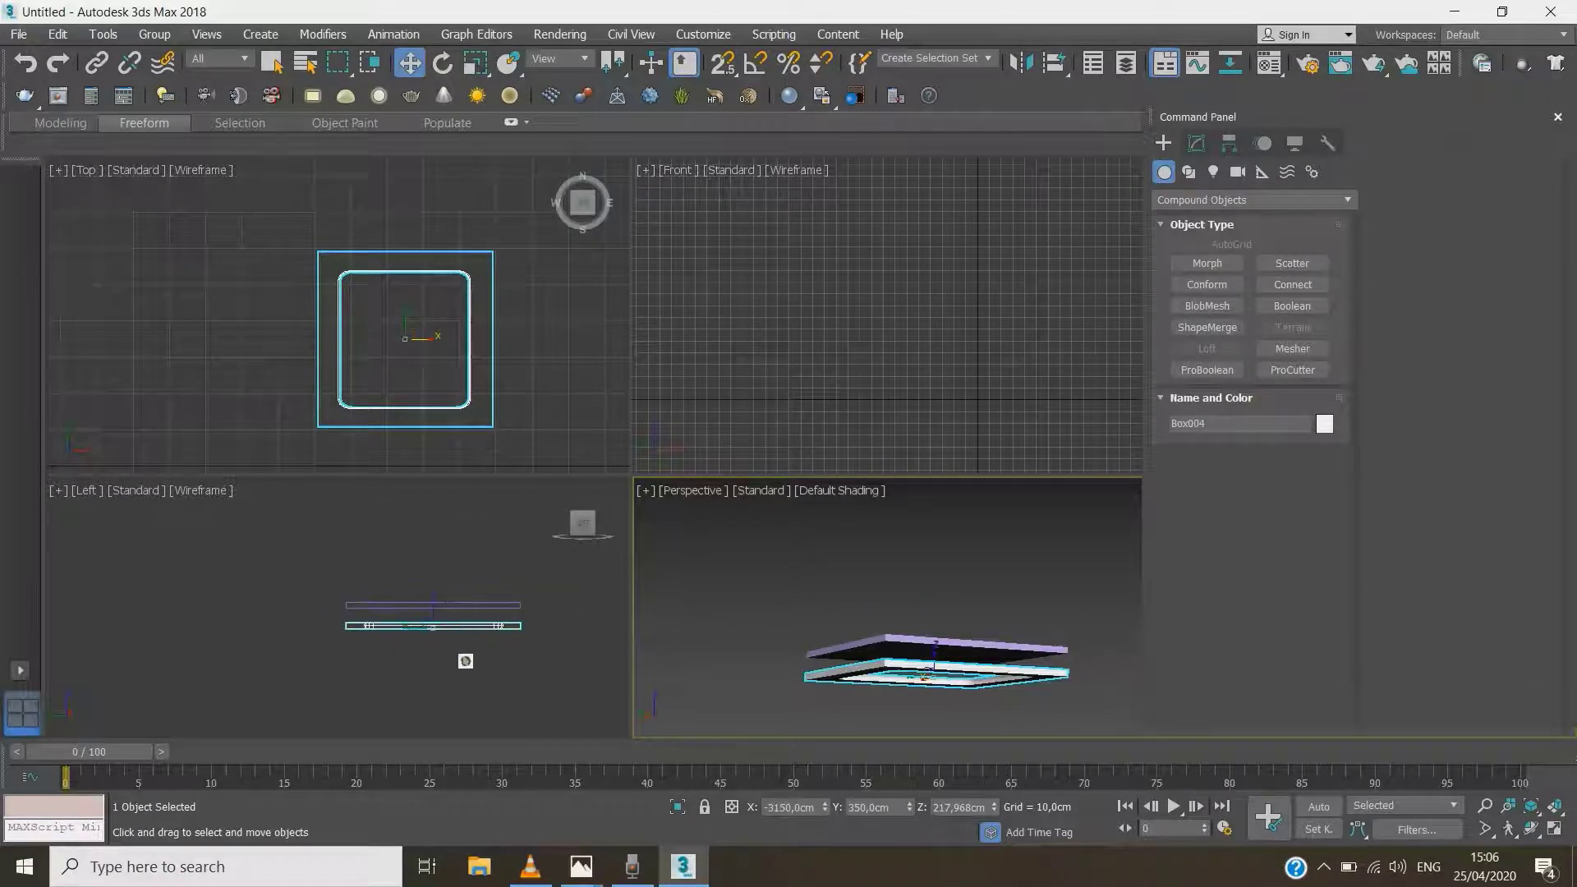
scroll(464, 661, up, 1)
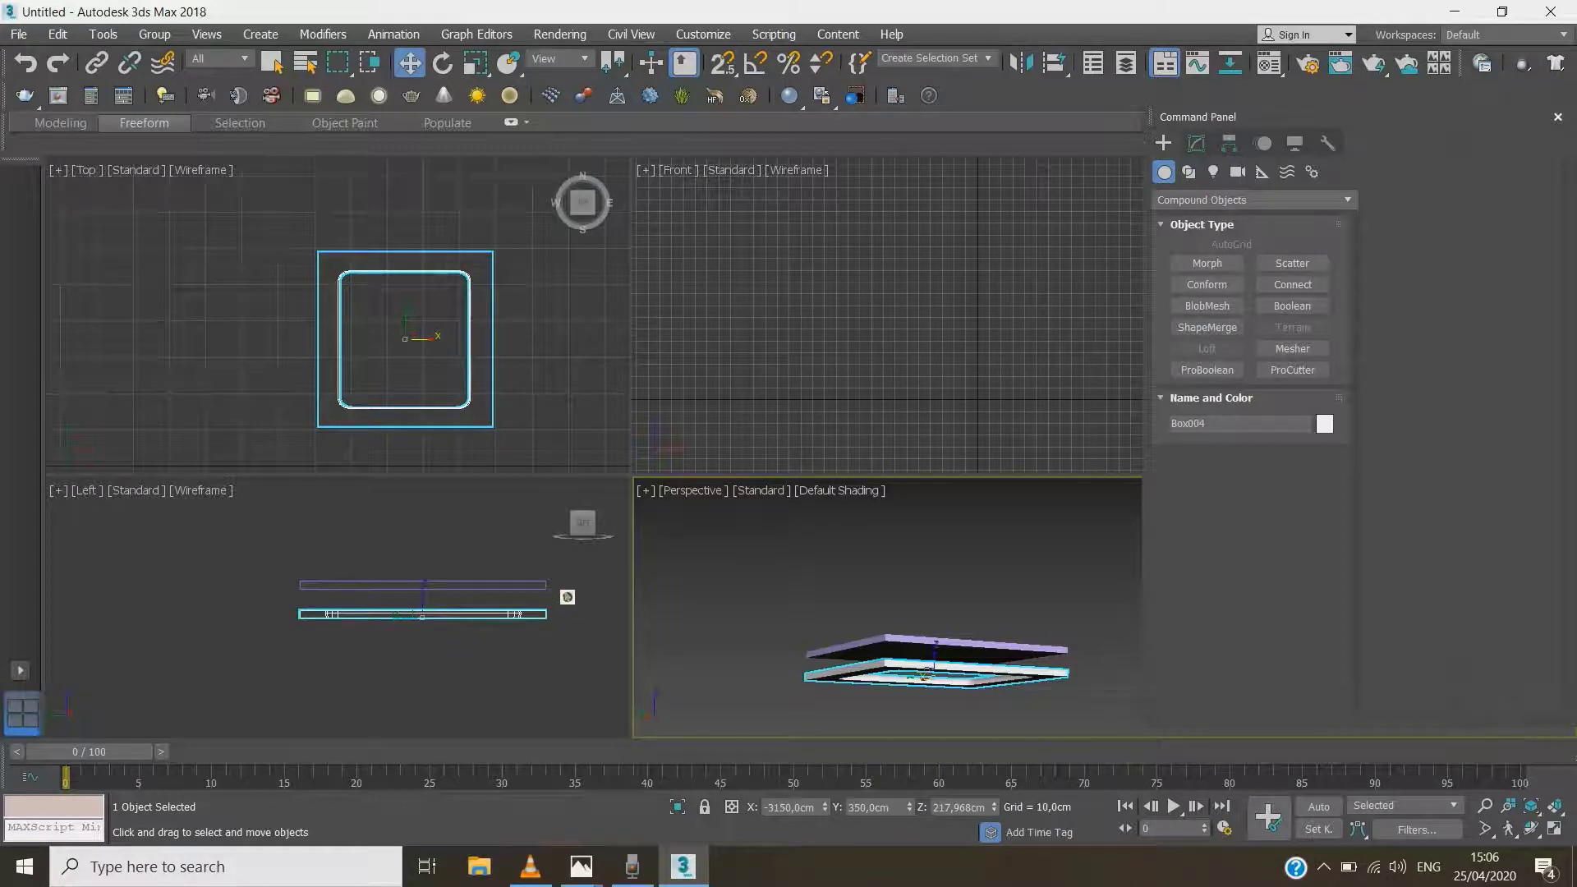
click(558, 597)
drag(559, 597, 269, 663)
scroll(429, 616, up, 1)
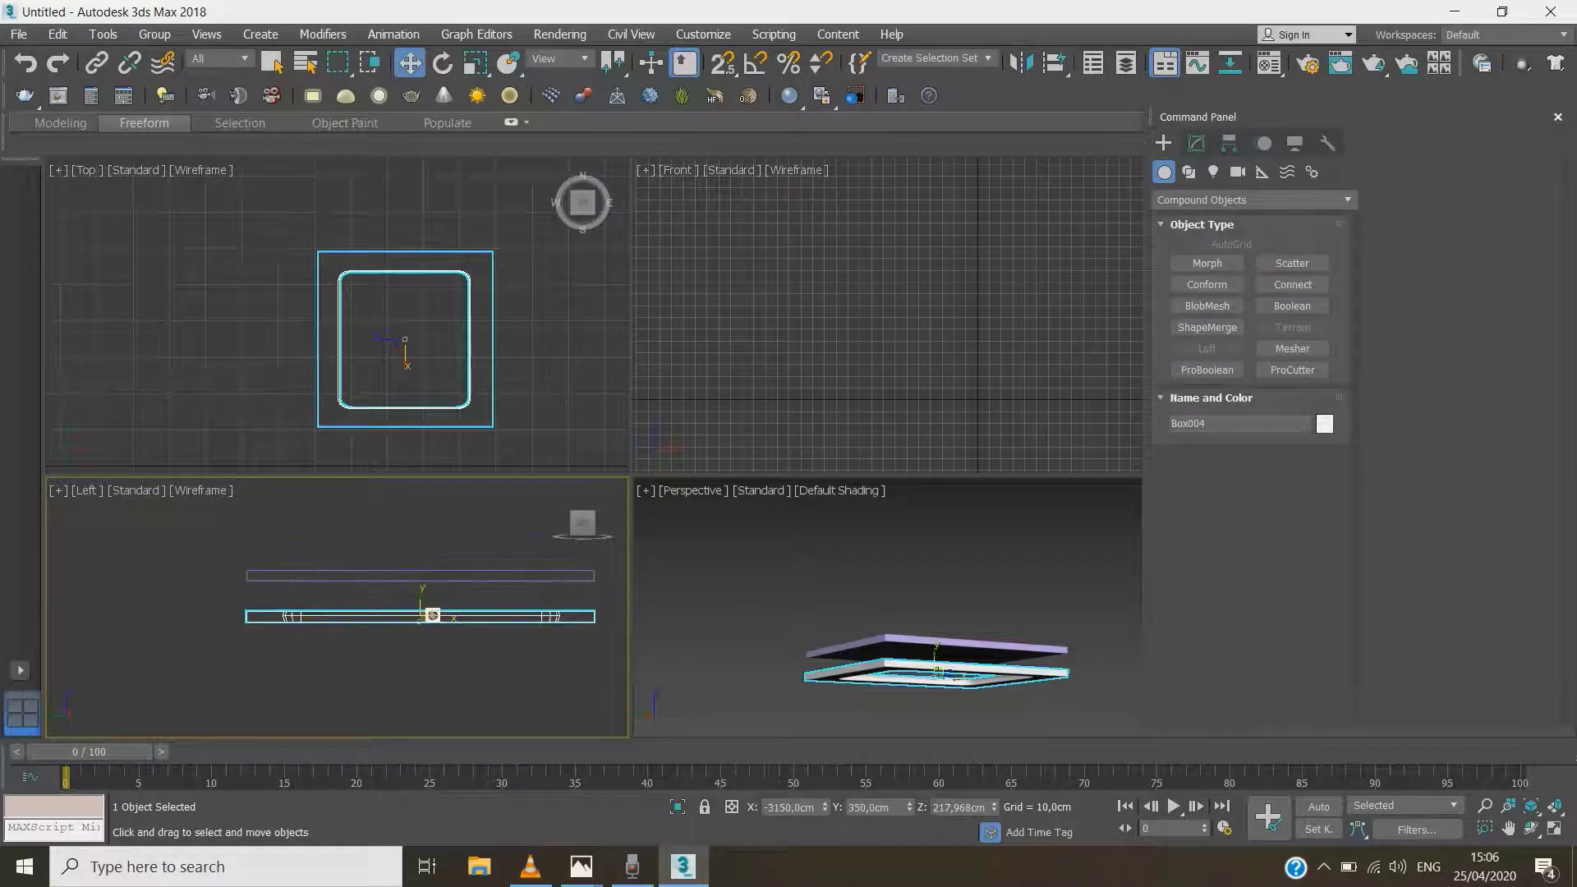
drag(427, 615, 427, 599)
scroll(393, 612, up, 2)
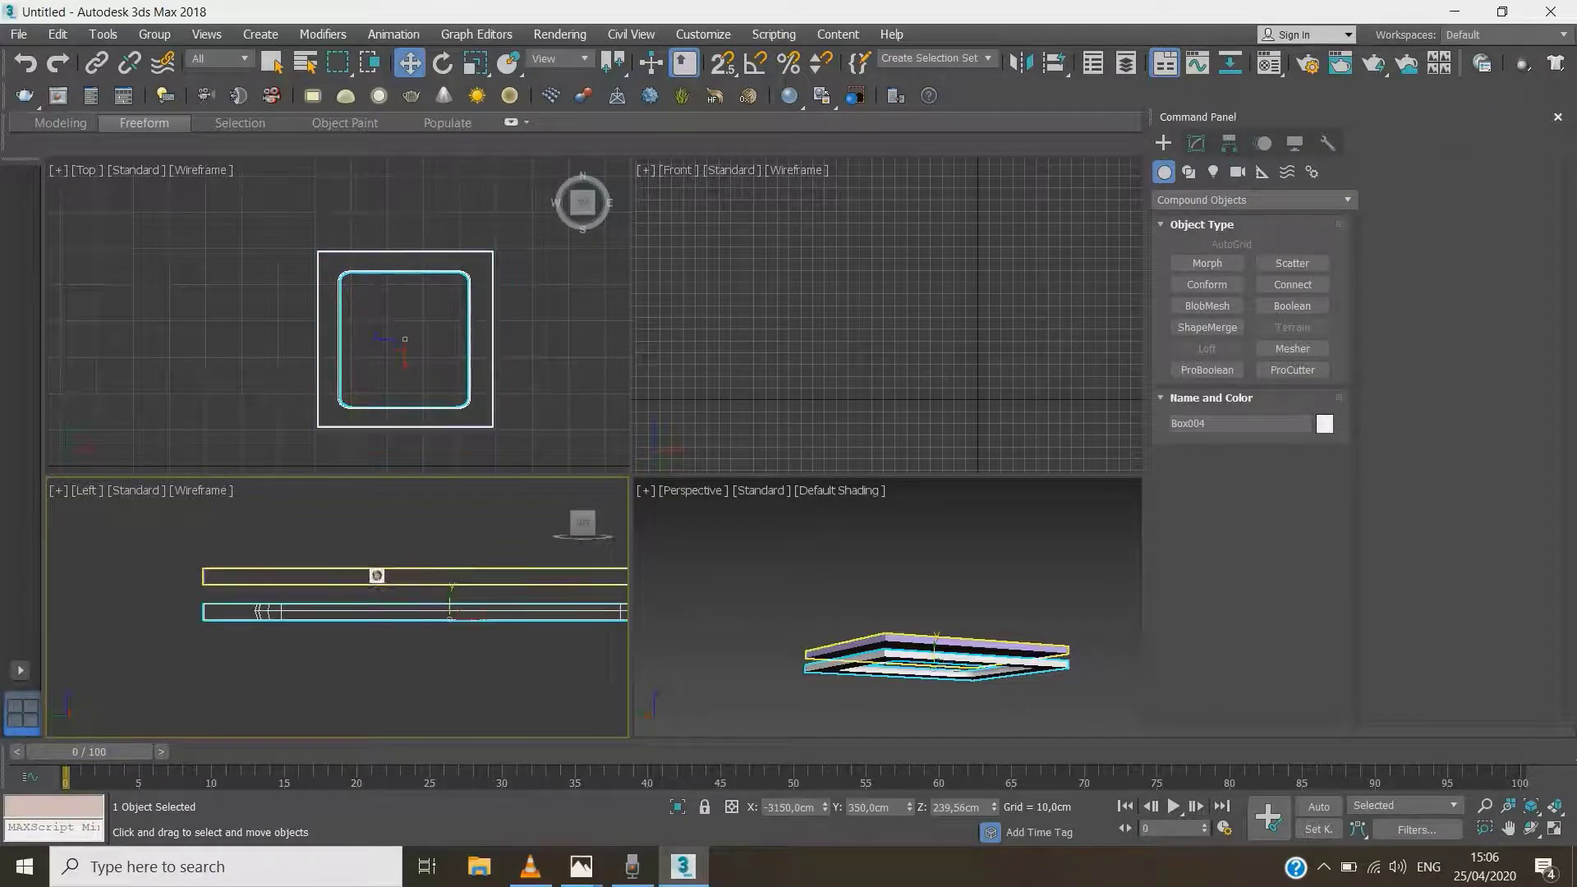
scroll(358, 607, down, 2)
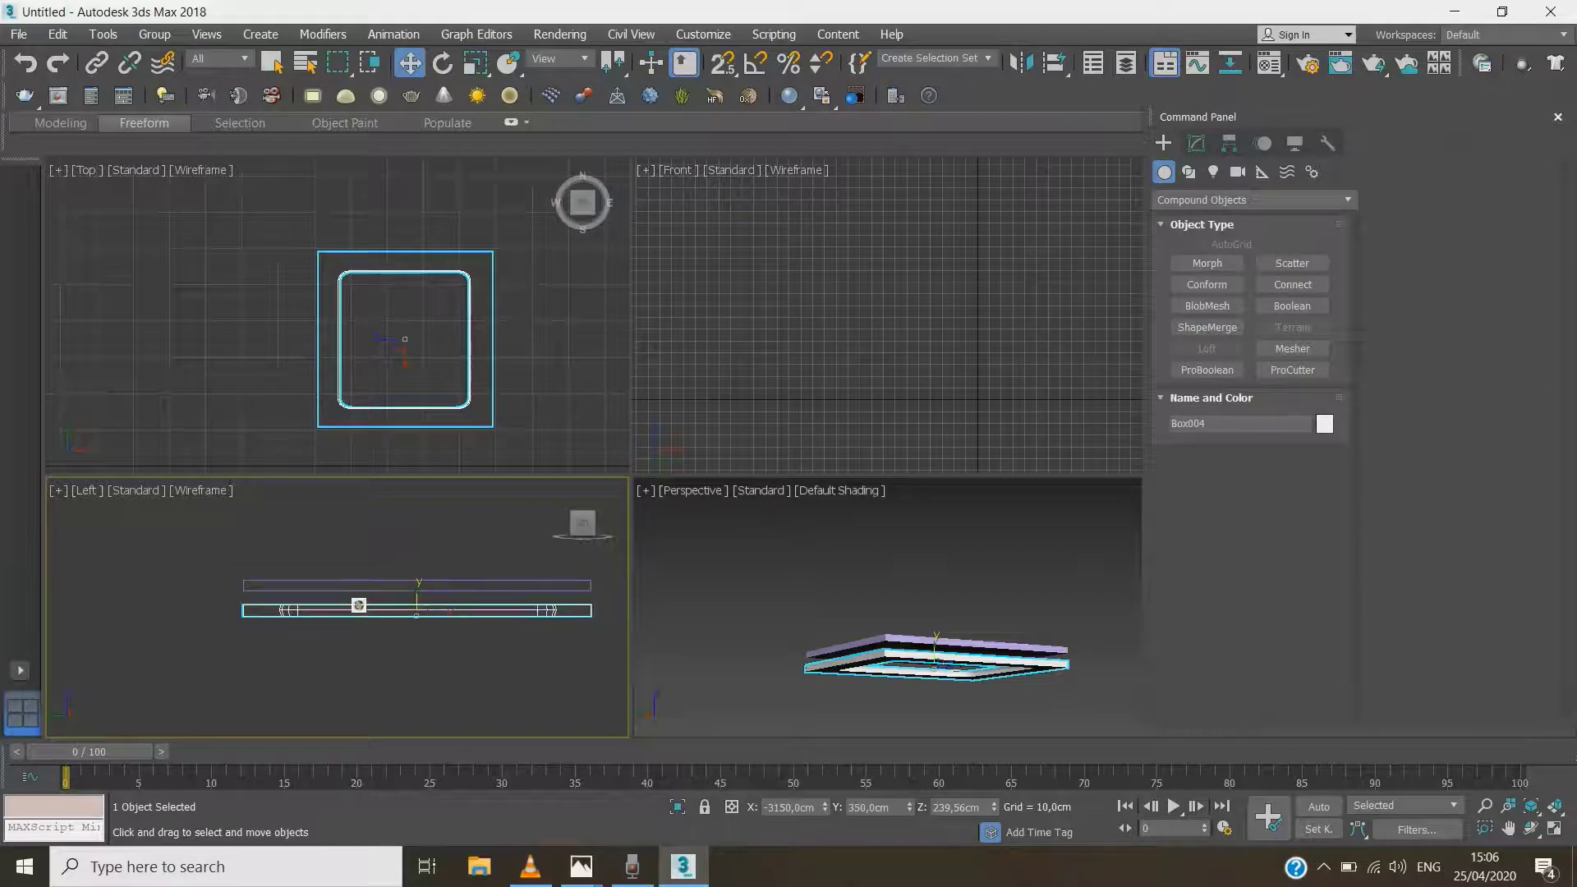
scroll(359, 592, up, 2)
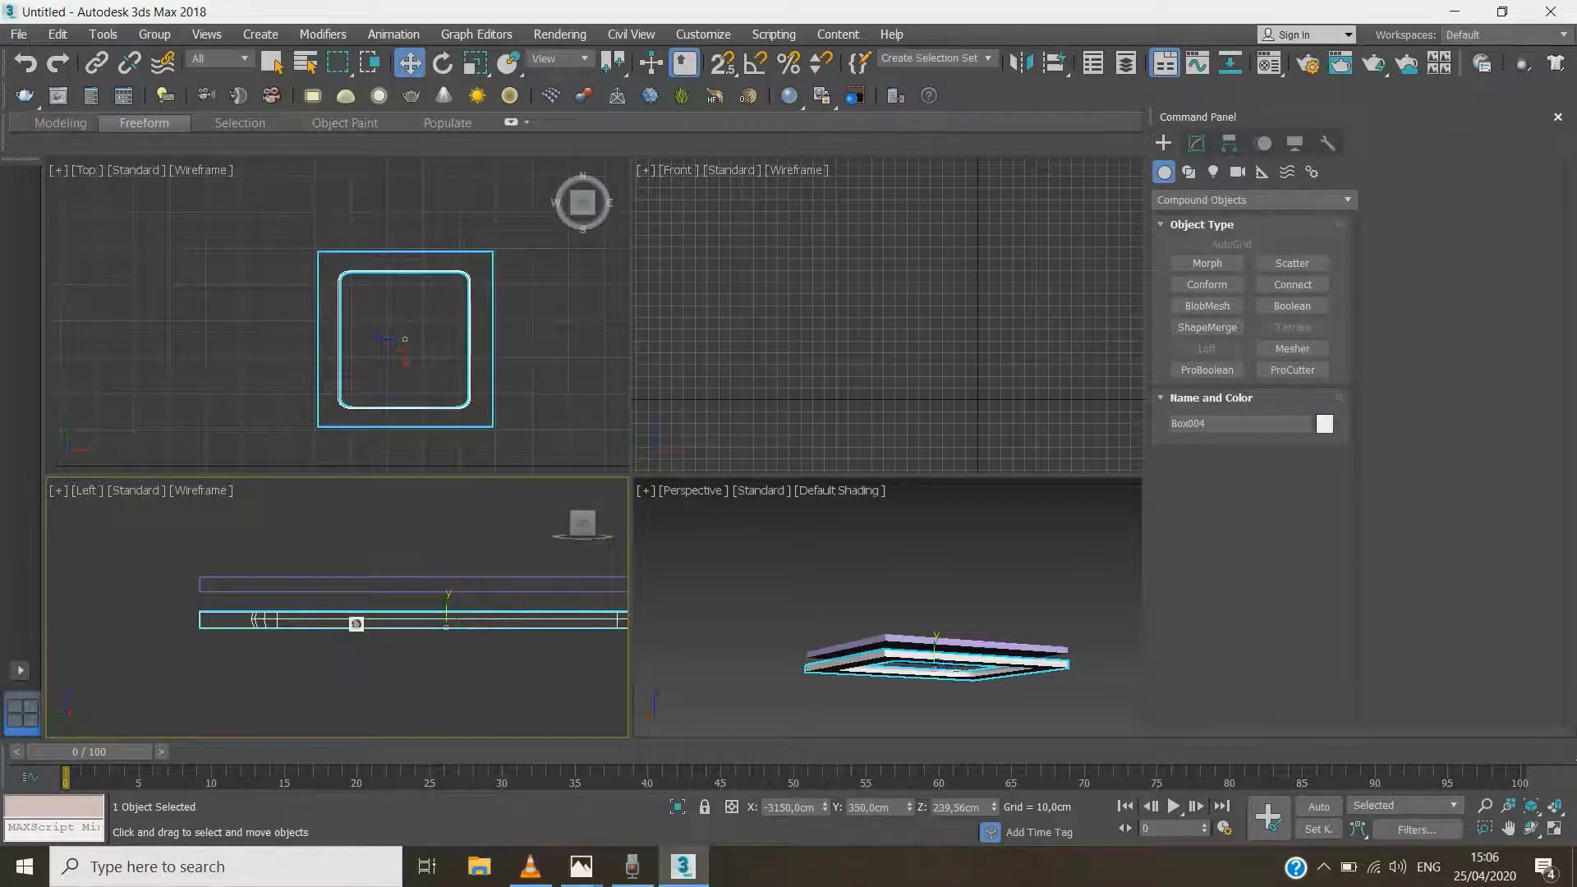
Switch to Photos to examine the recessed ceiling and its cove lighting in dapur 4.jpg, and return to 3ds Max
mouse_move(584, 868)
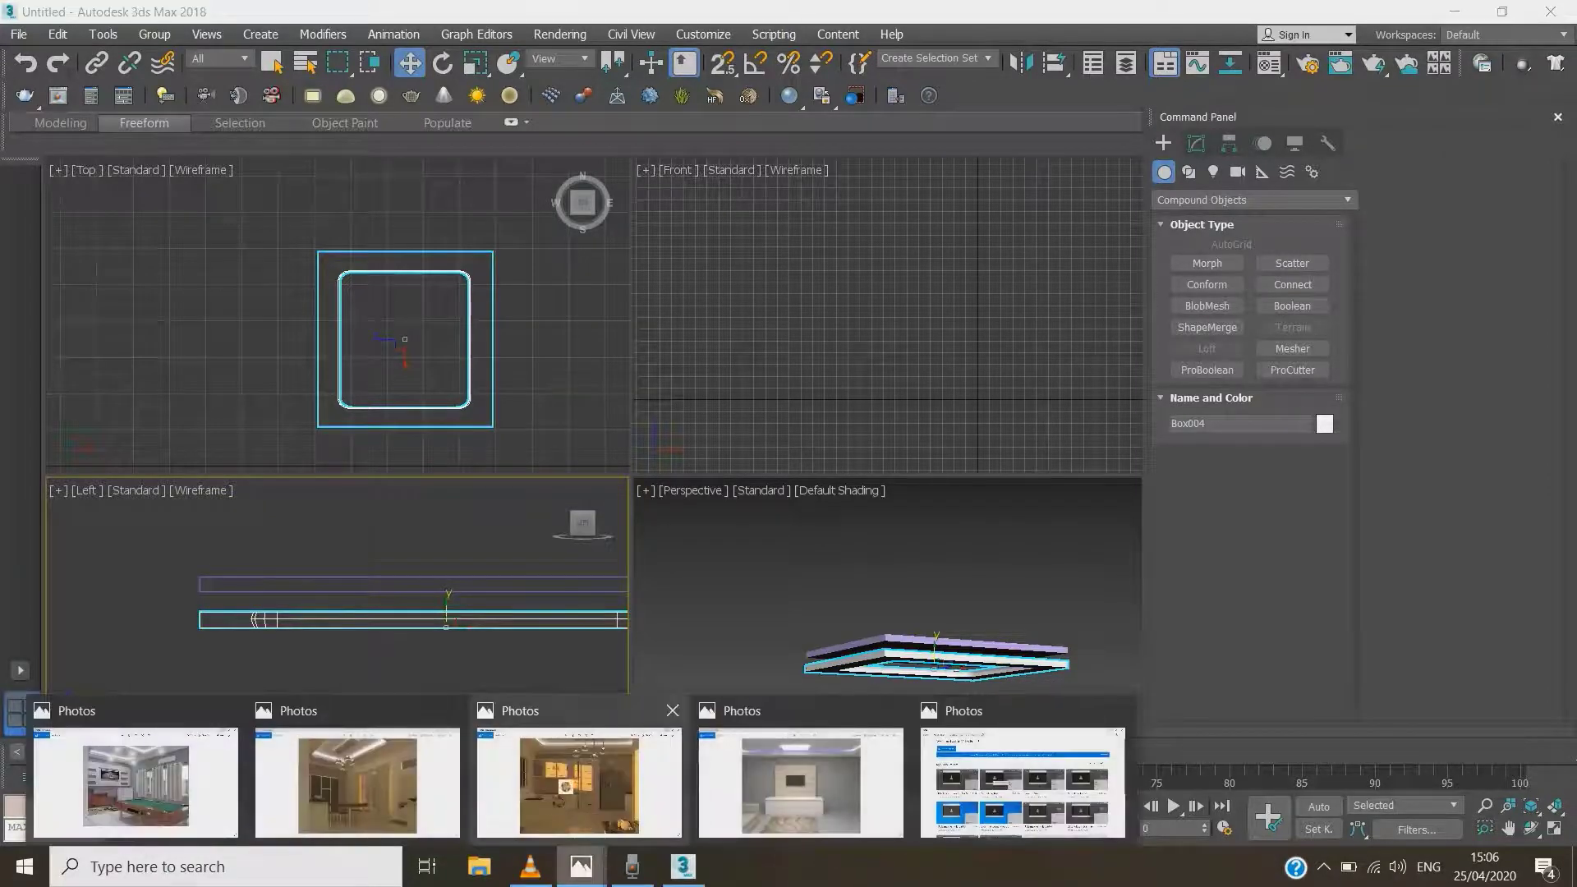
click(358, 784)
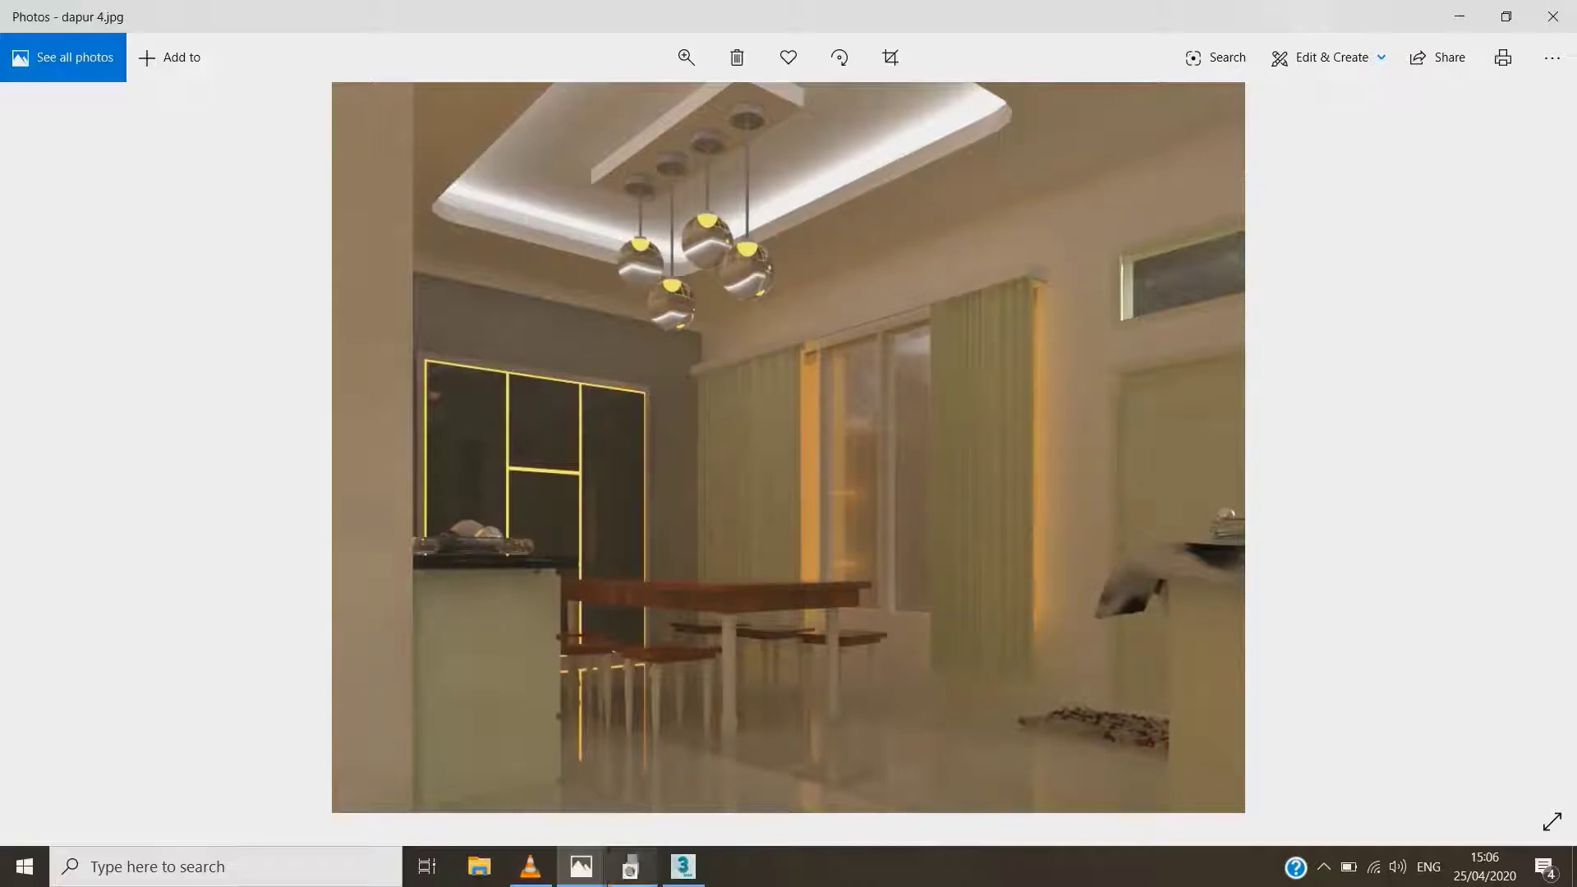
click(690, 869)
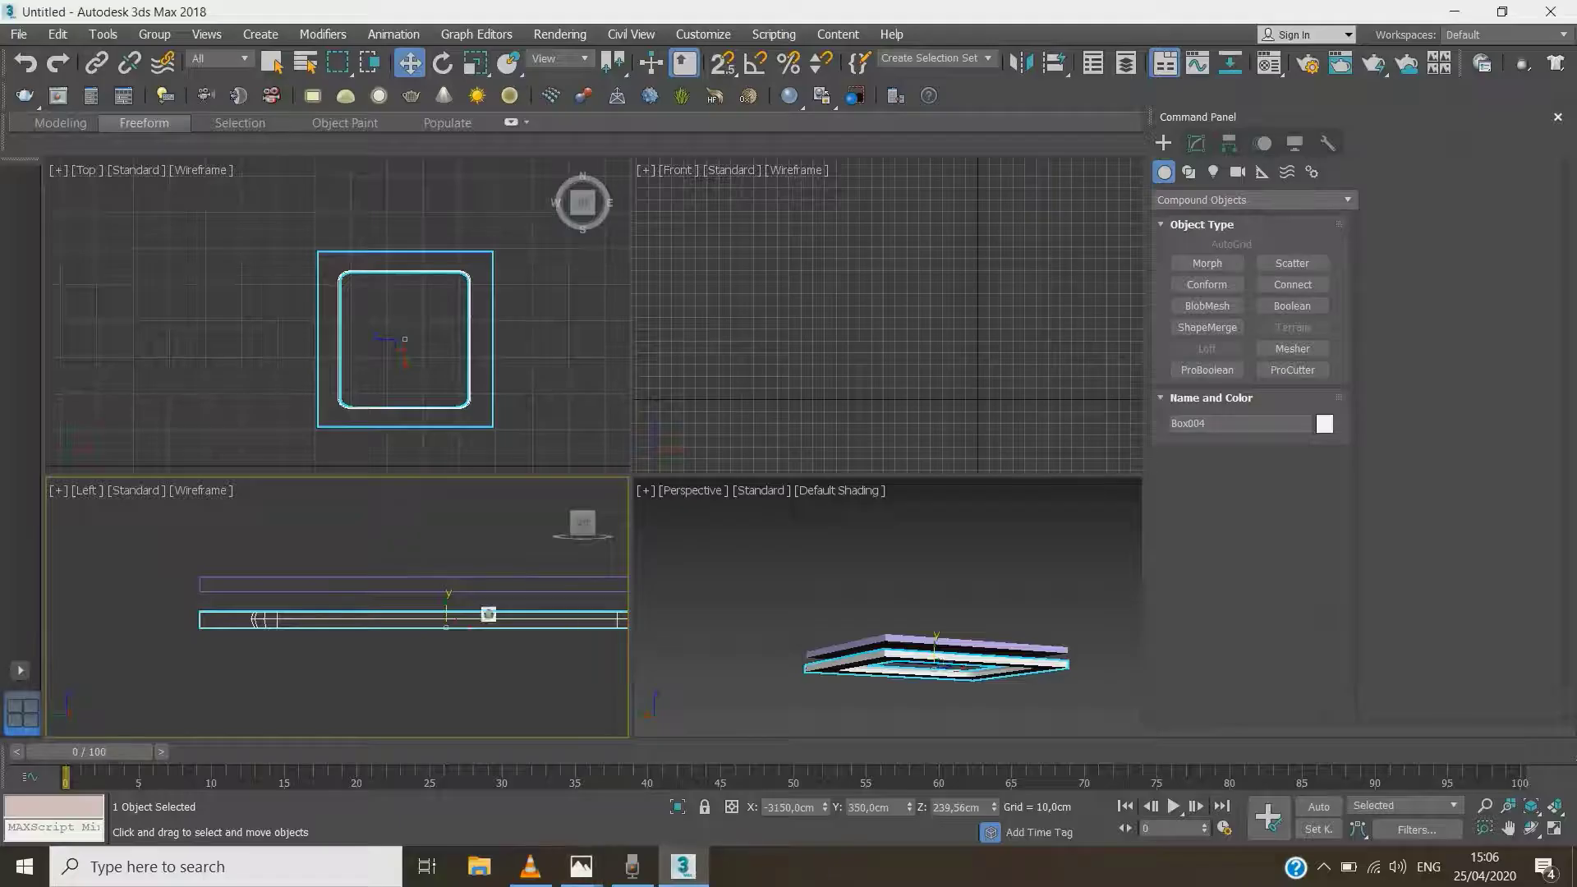
Narrow the gap between the two slabs by raising the white cut-out slab to about Z 243.1 cm
scroll(253, 618, down, 2)
scroll(399, 614, up, 2)
scroll(432, 609, down, 2)
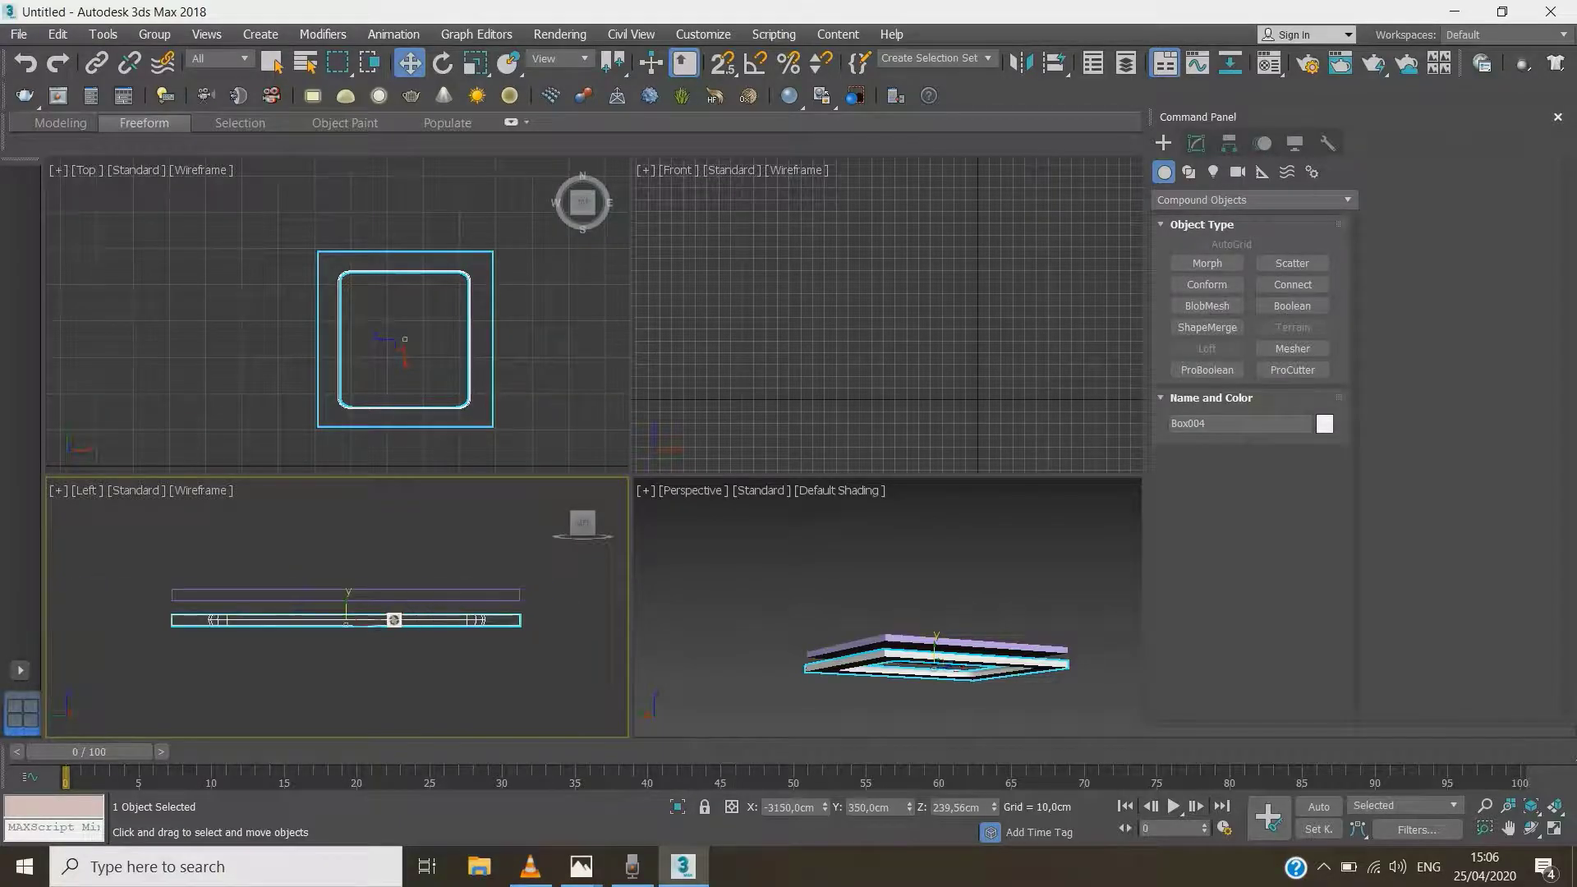
scroll(285, 613, up, 4)
click(315, 583)
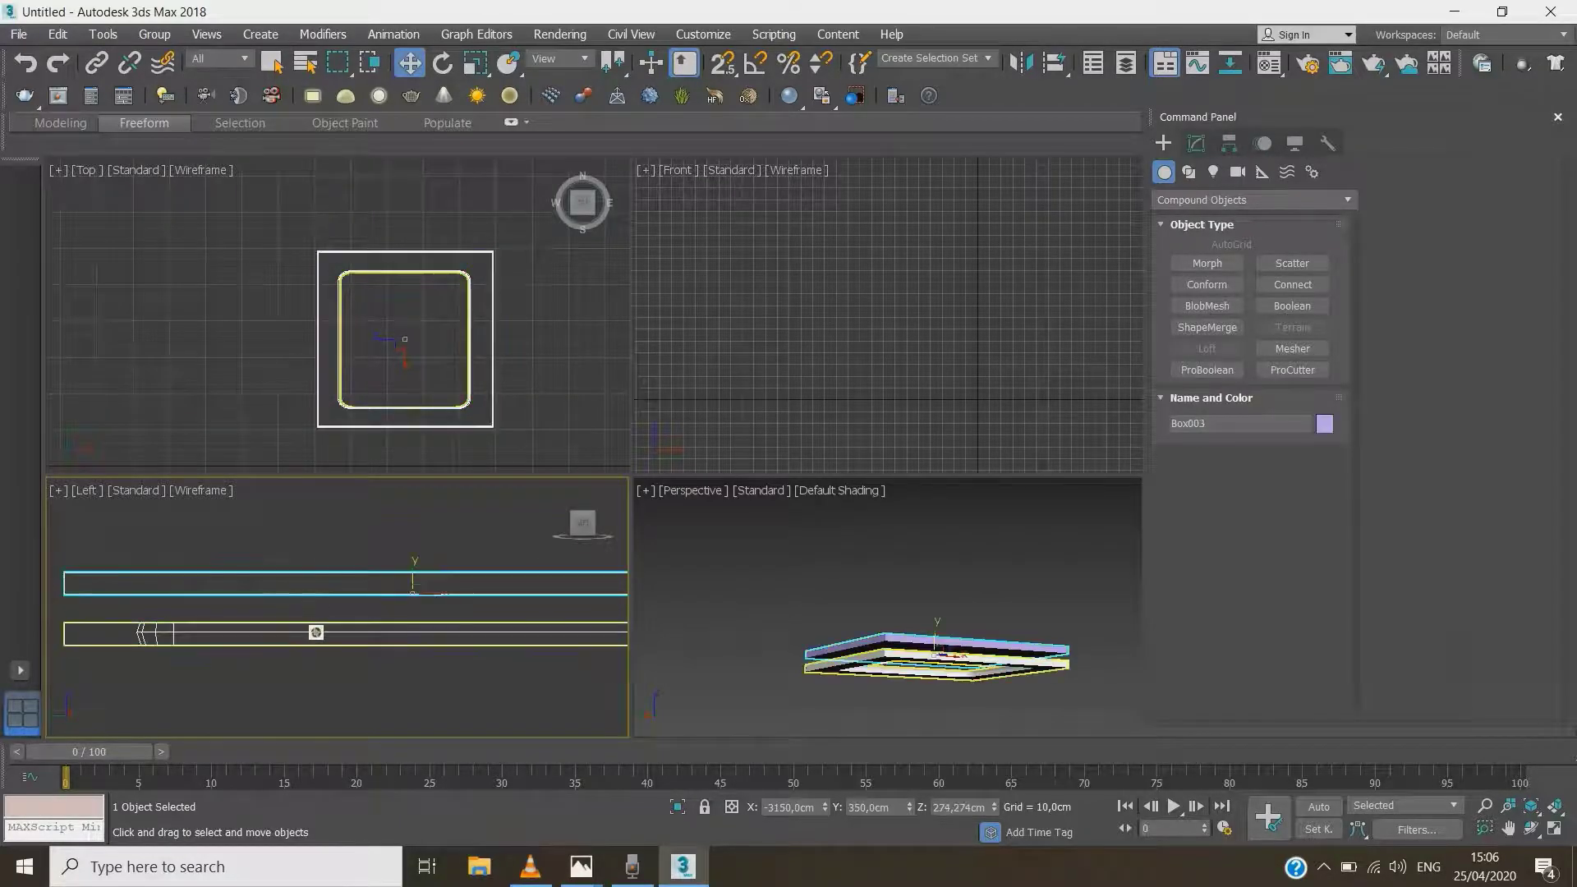
click(318, 632)
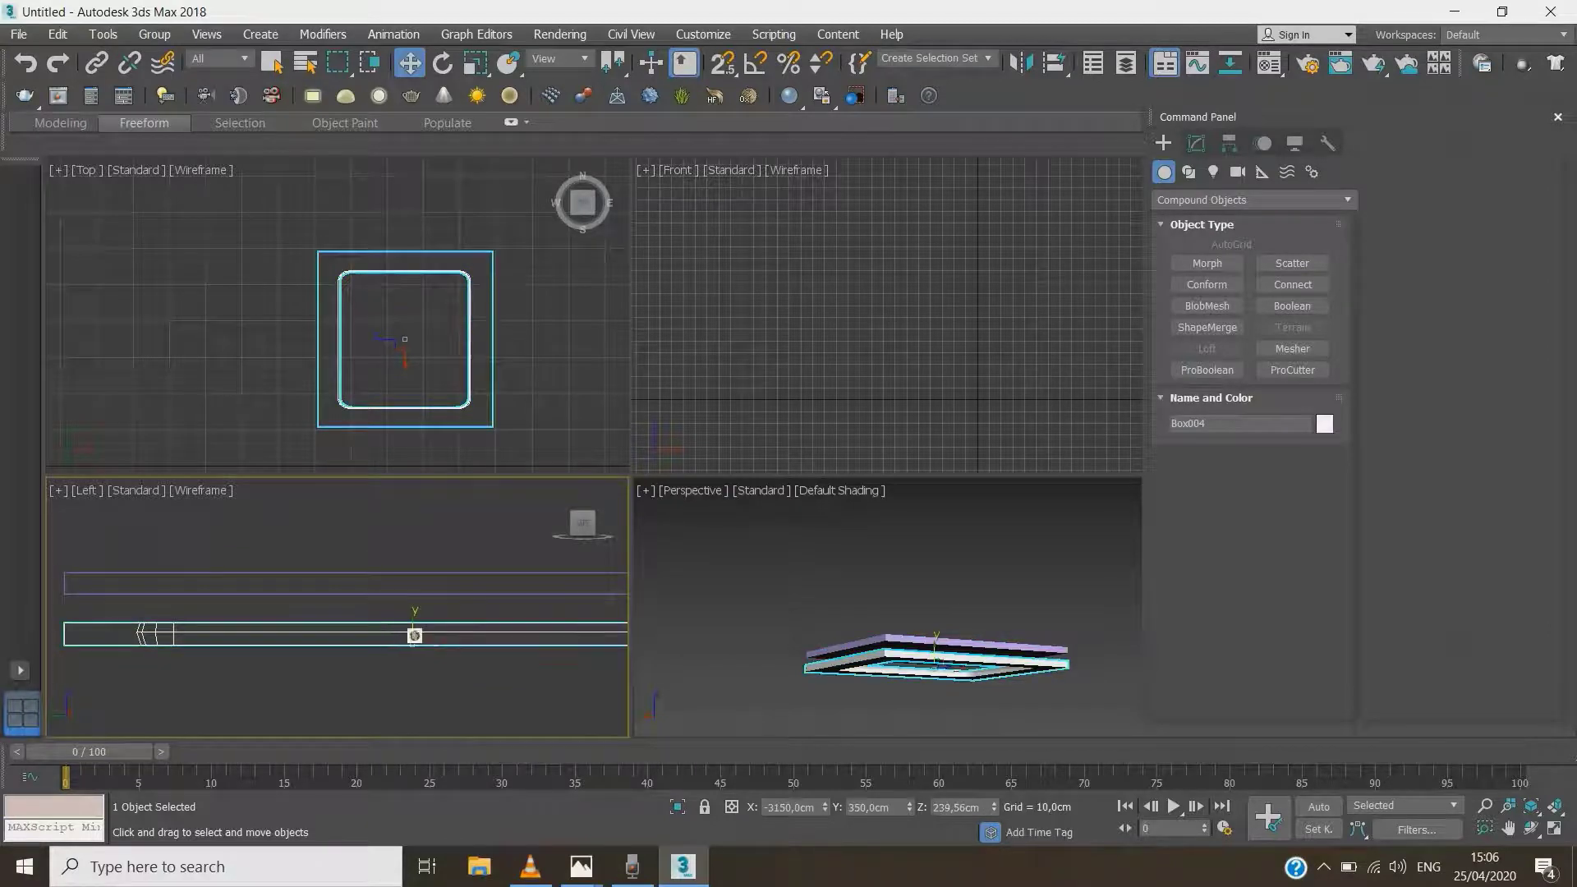
drag(422, 640, 420, 634)
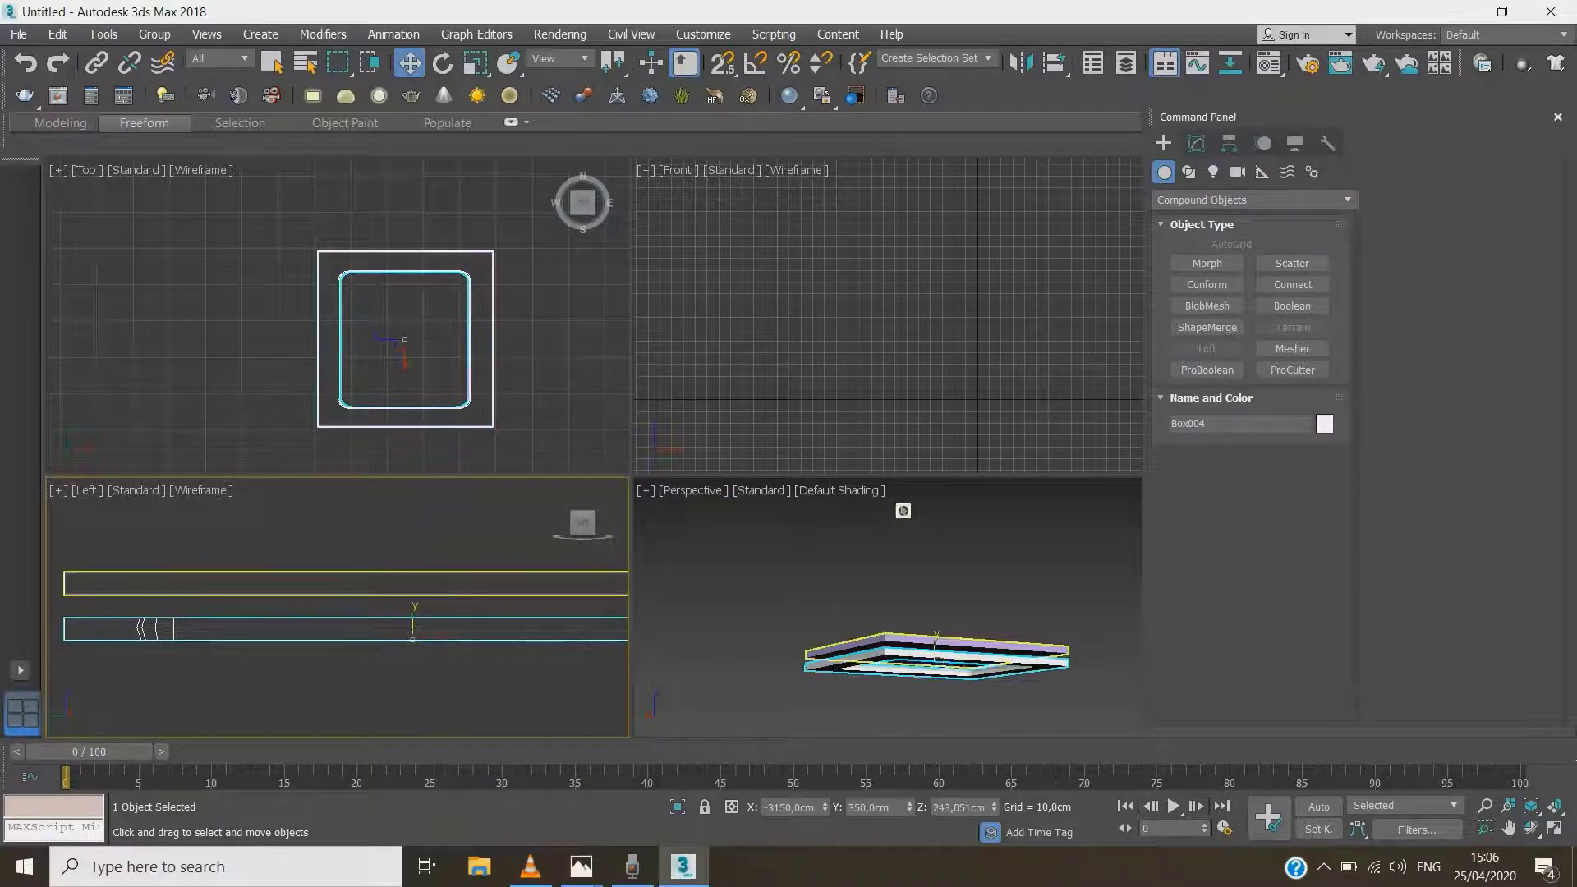
scroll(575, 561, down, 4)
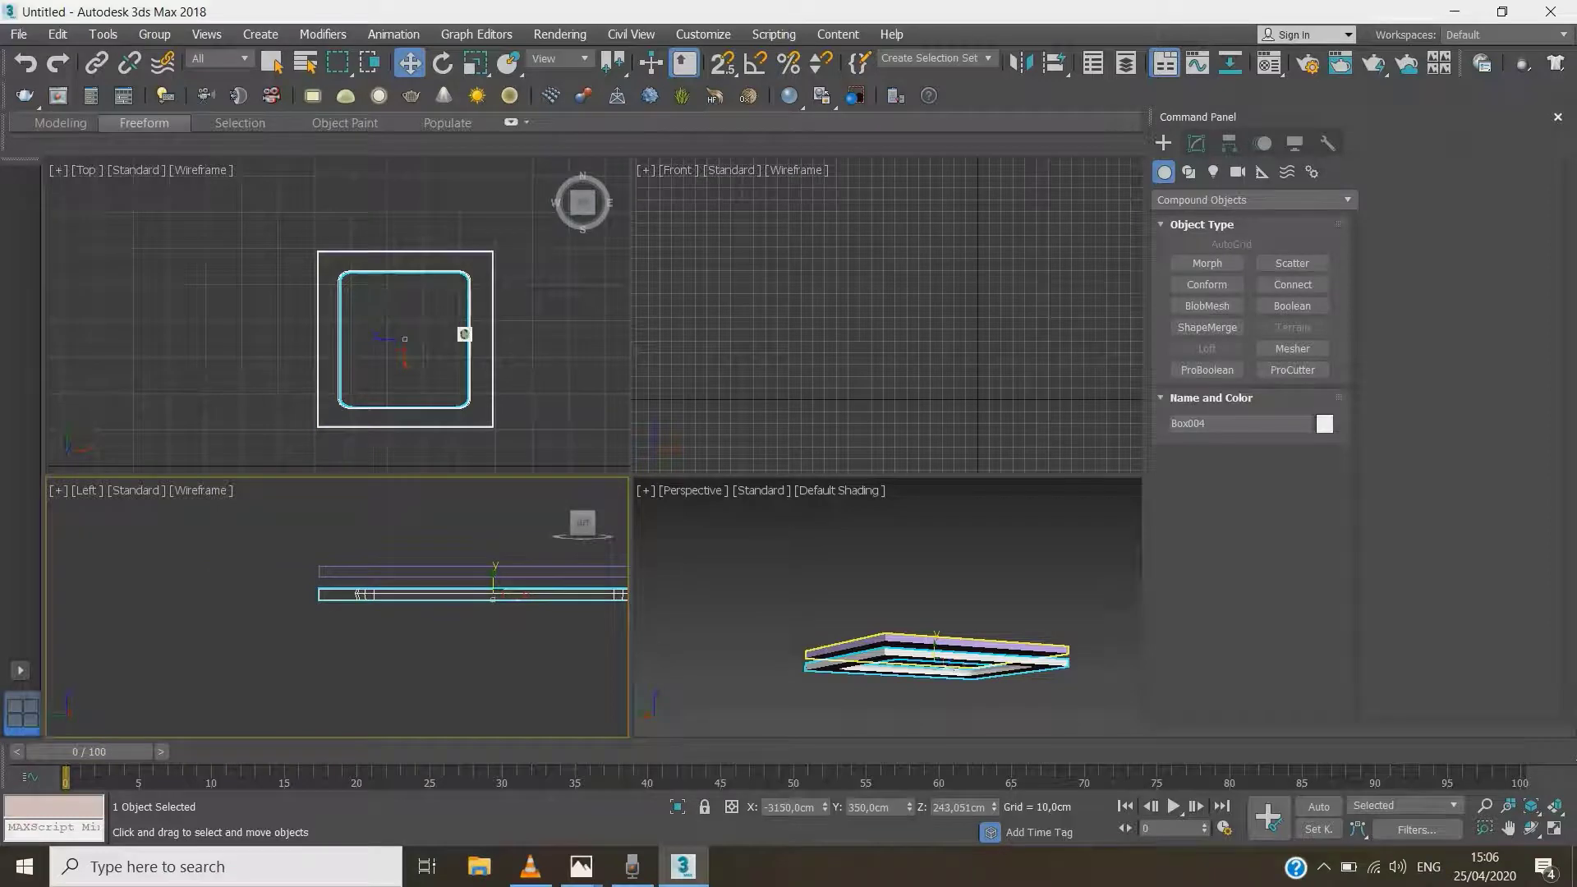
scroll(335, 622, down, 2)
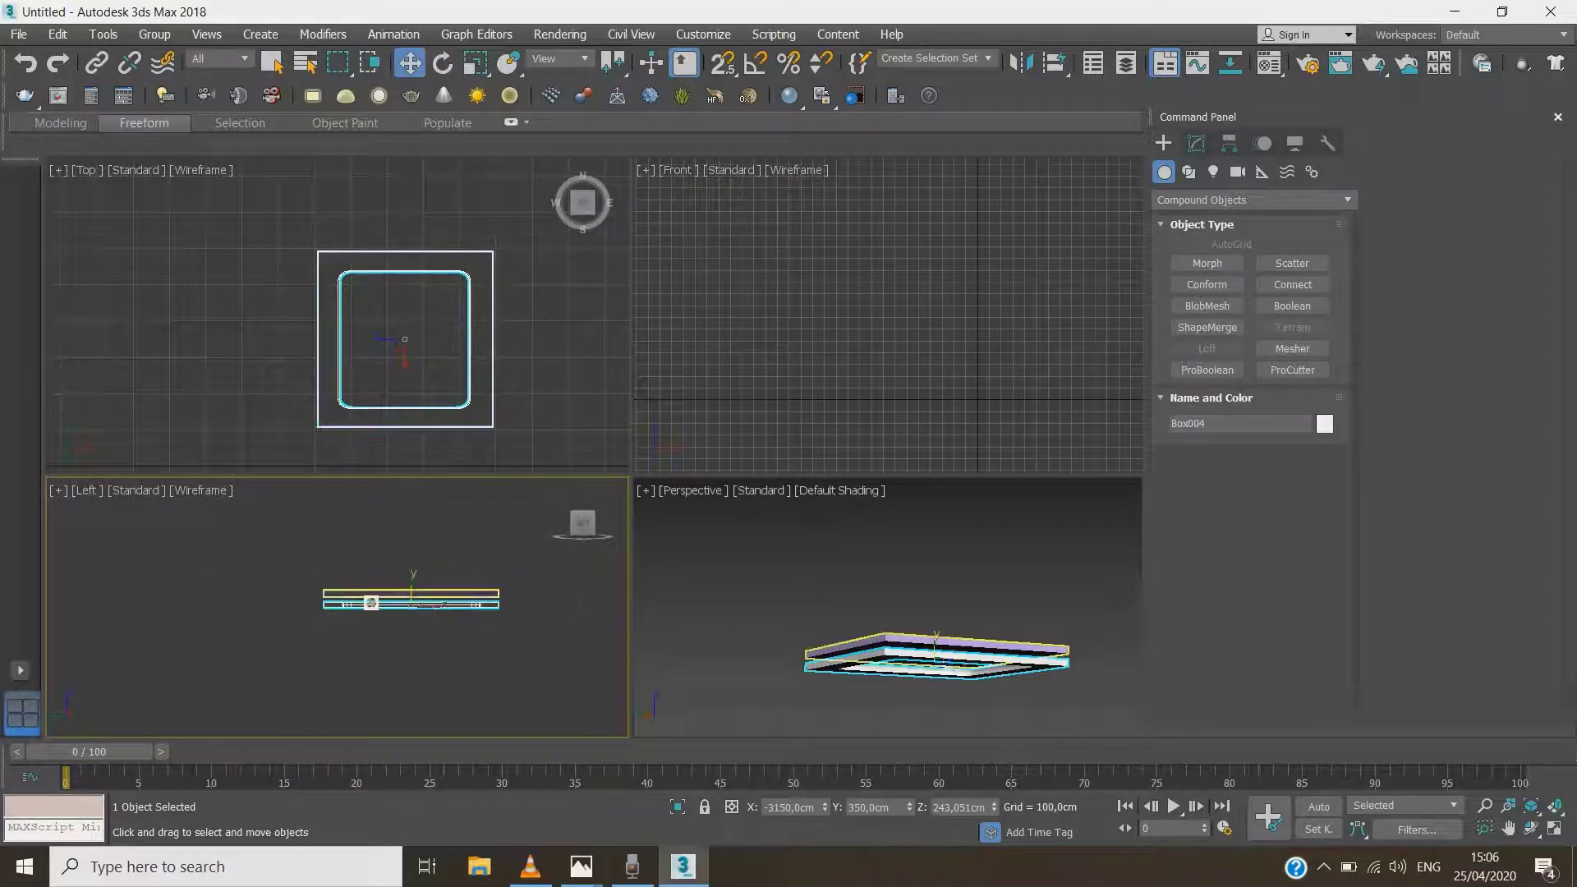
Hide the solid purple slab above the white cut-out slab
scroll(368, 603, up, 2)
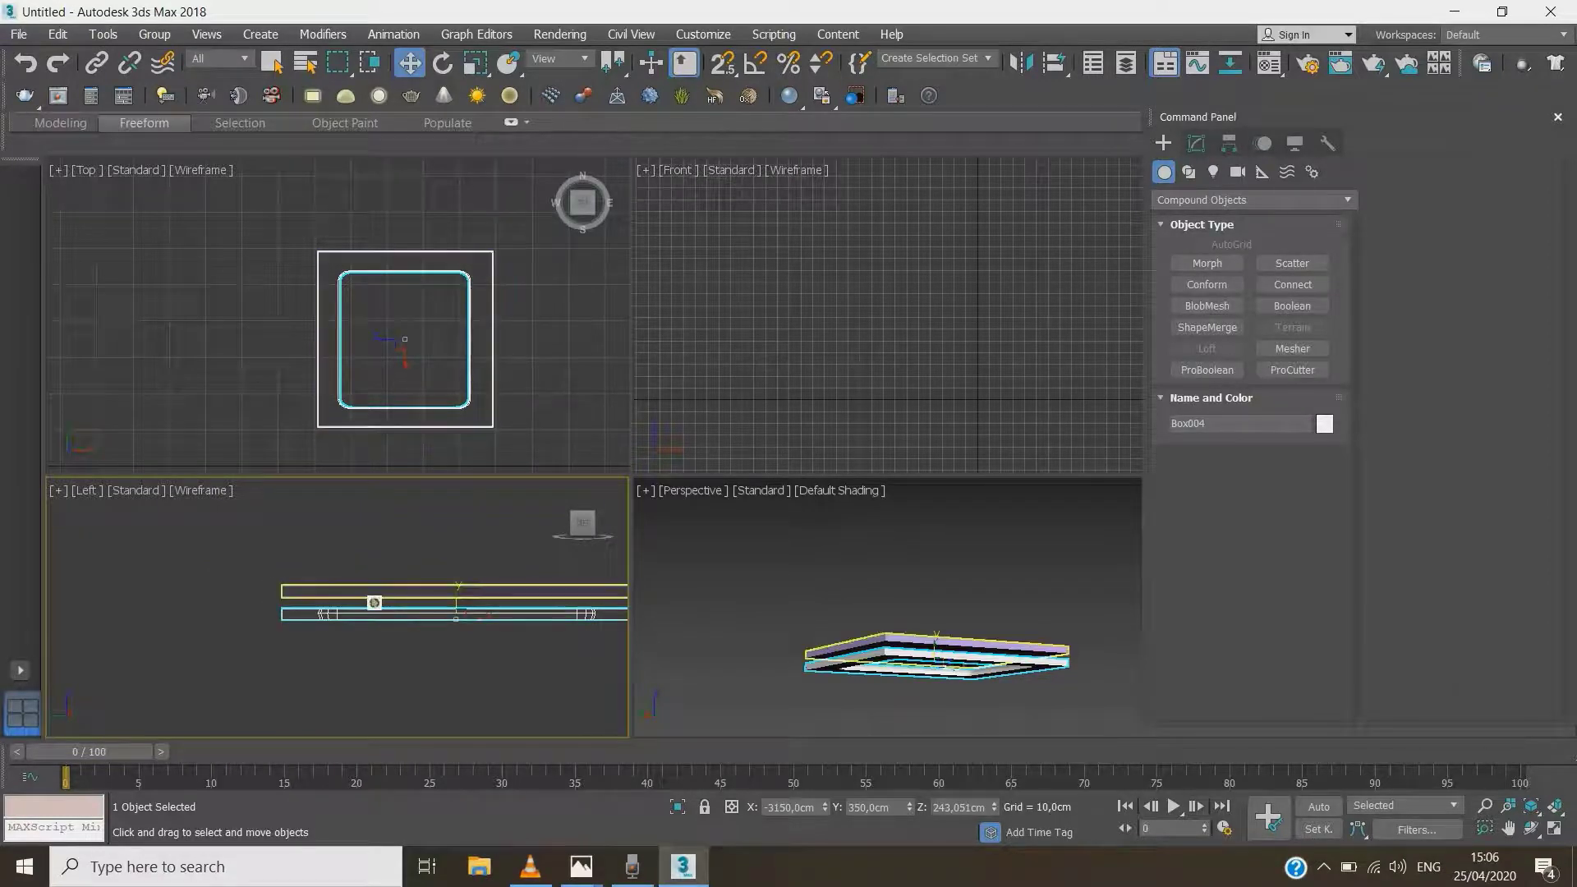
click(373, 591)
right_click(368, 515)
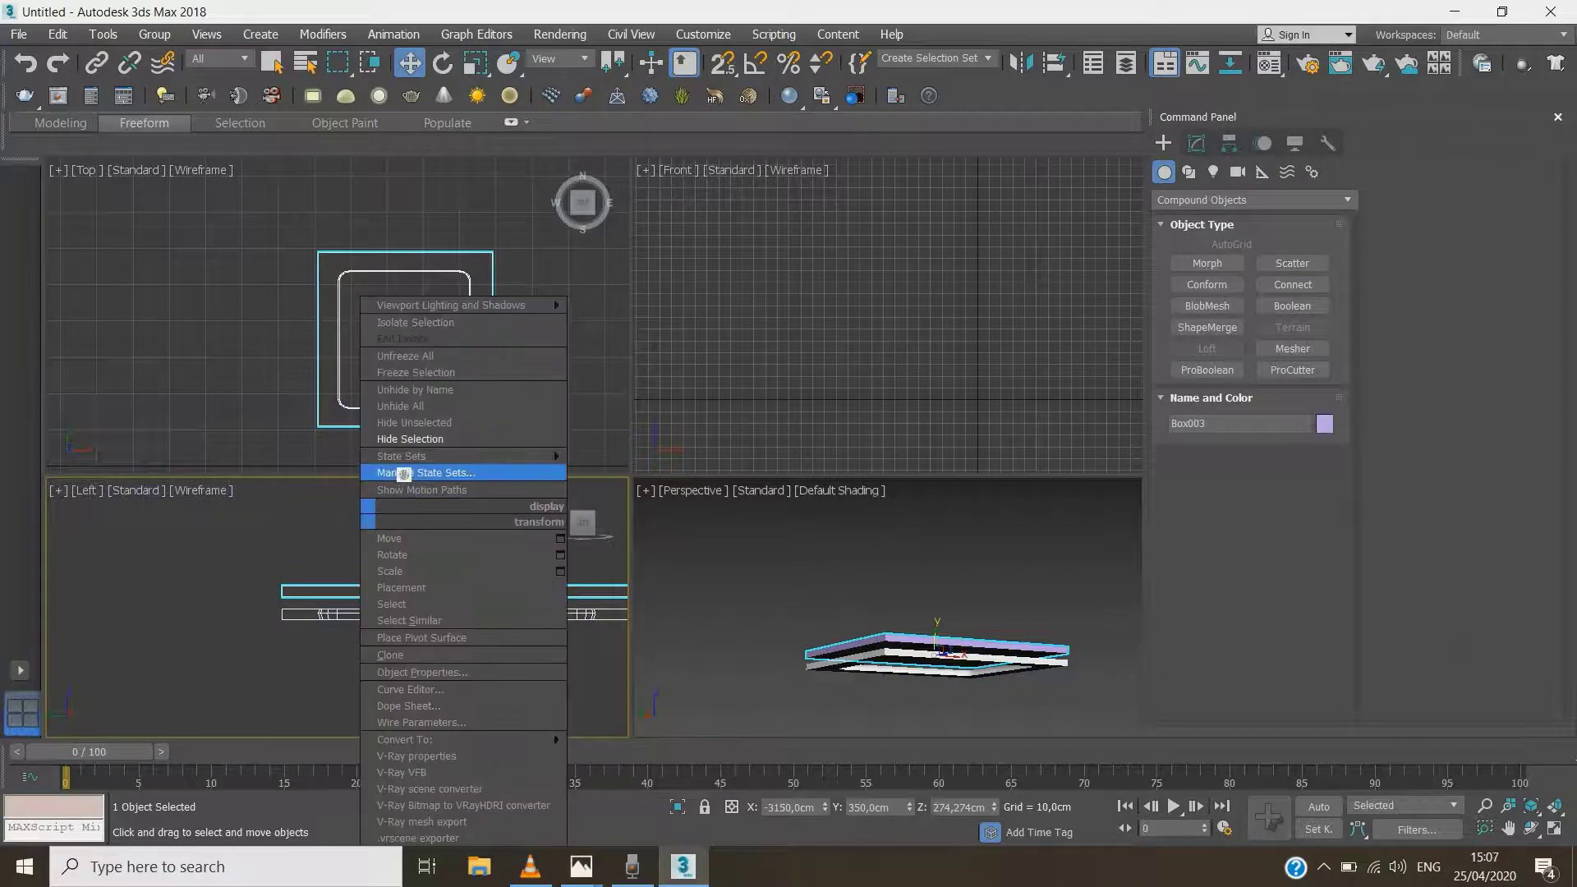
click(404, 440)
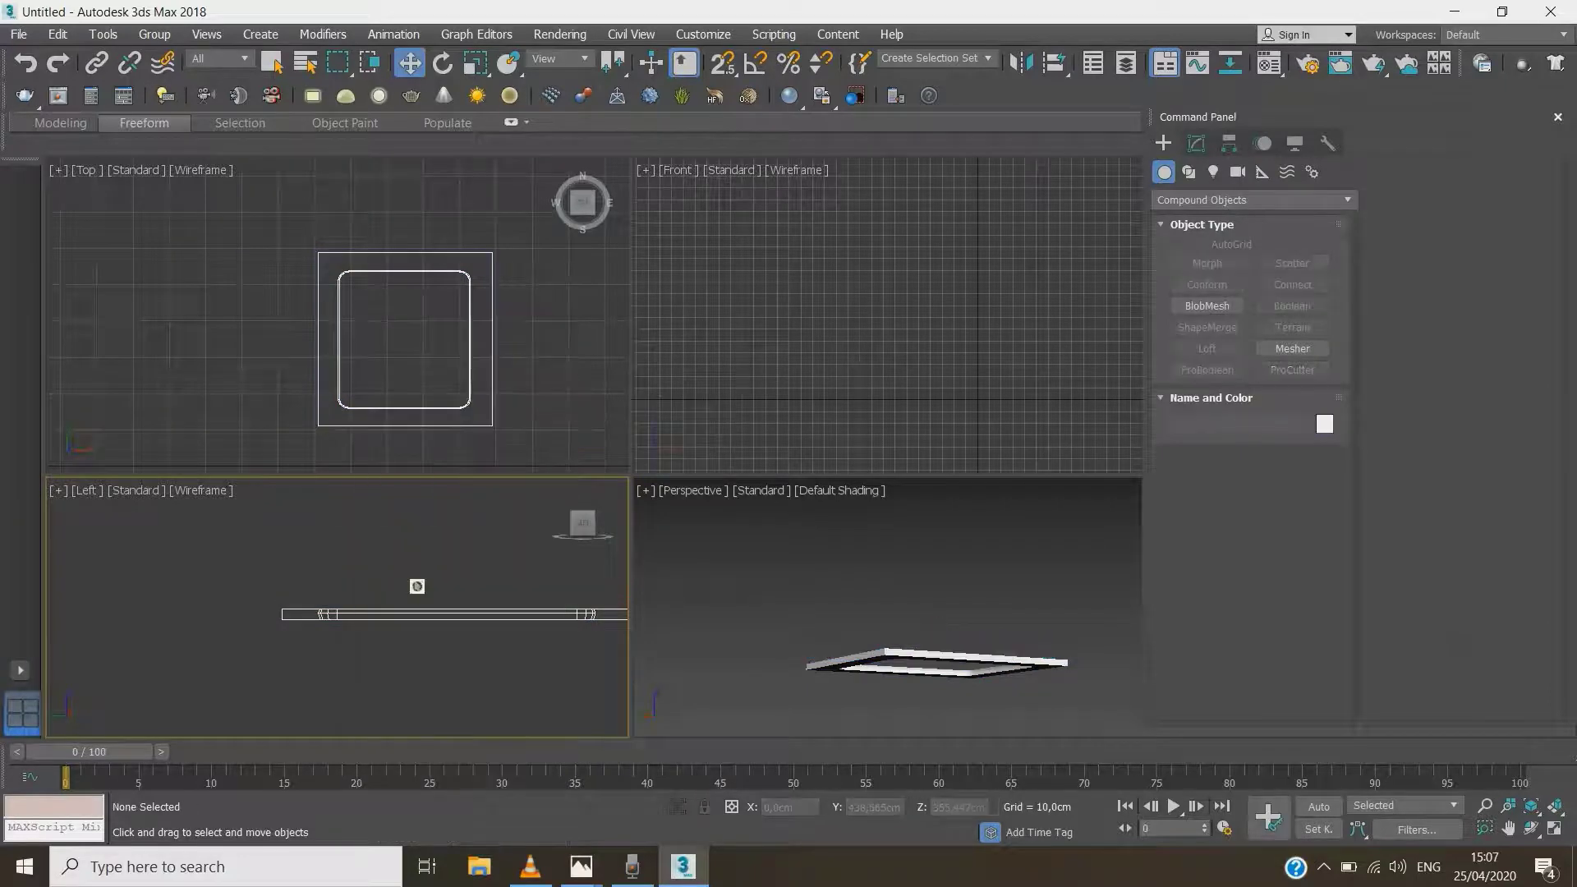
Draw a narrow plane VRayLight along the opening's right edge in the Top viewport, half-length about 3.4 cm and half-width about 195.8 cm
click(1214, 172)
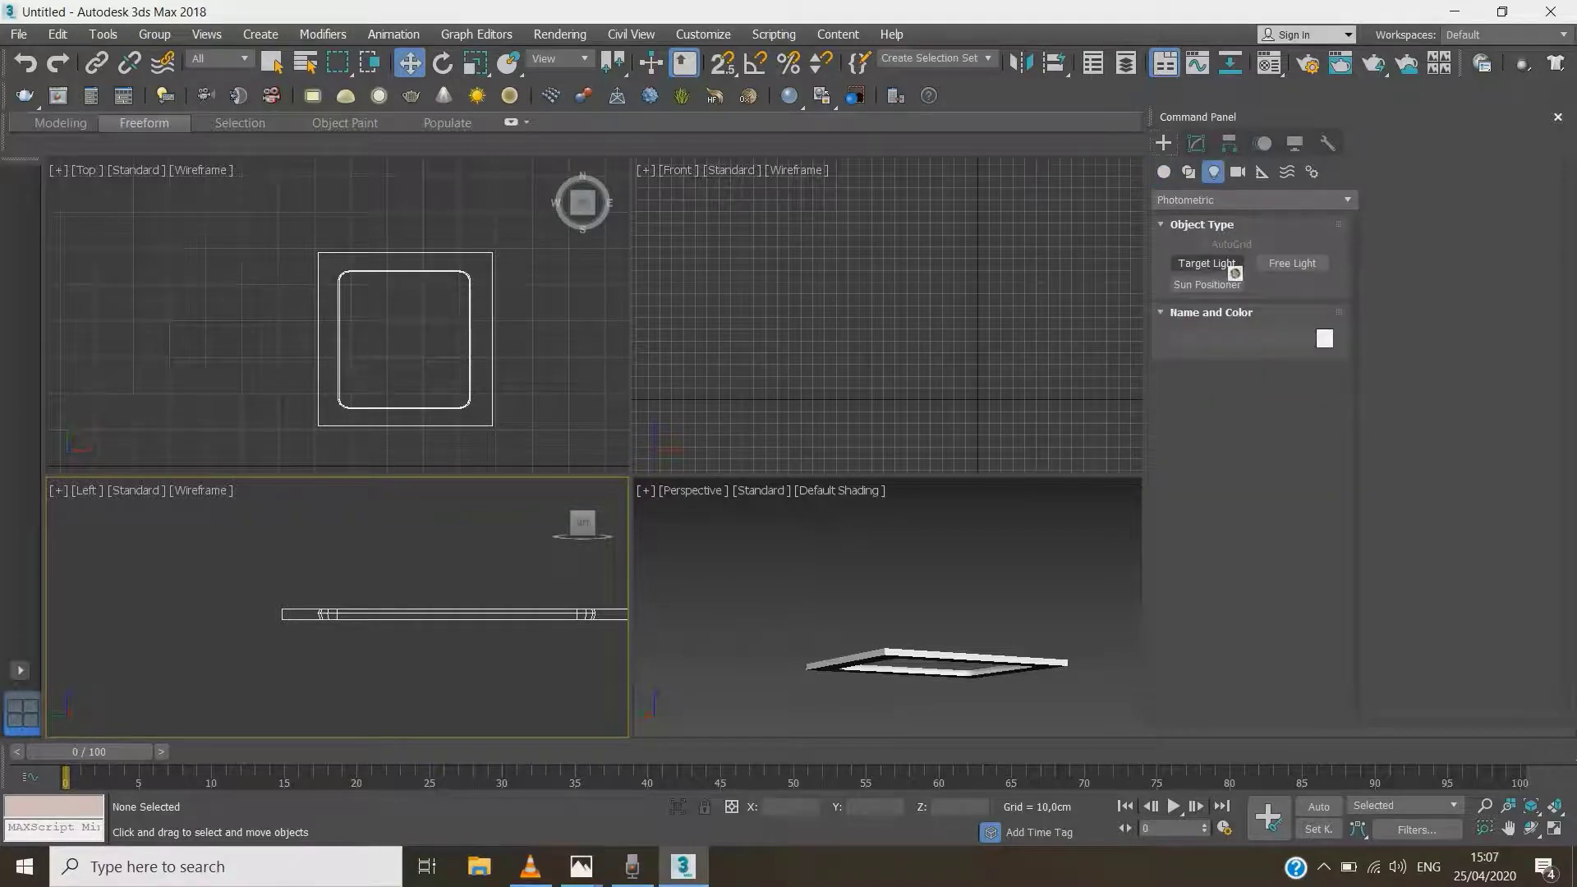
click(1347, 204)
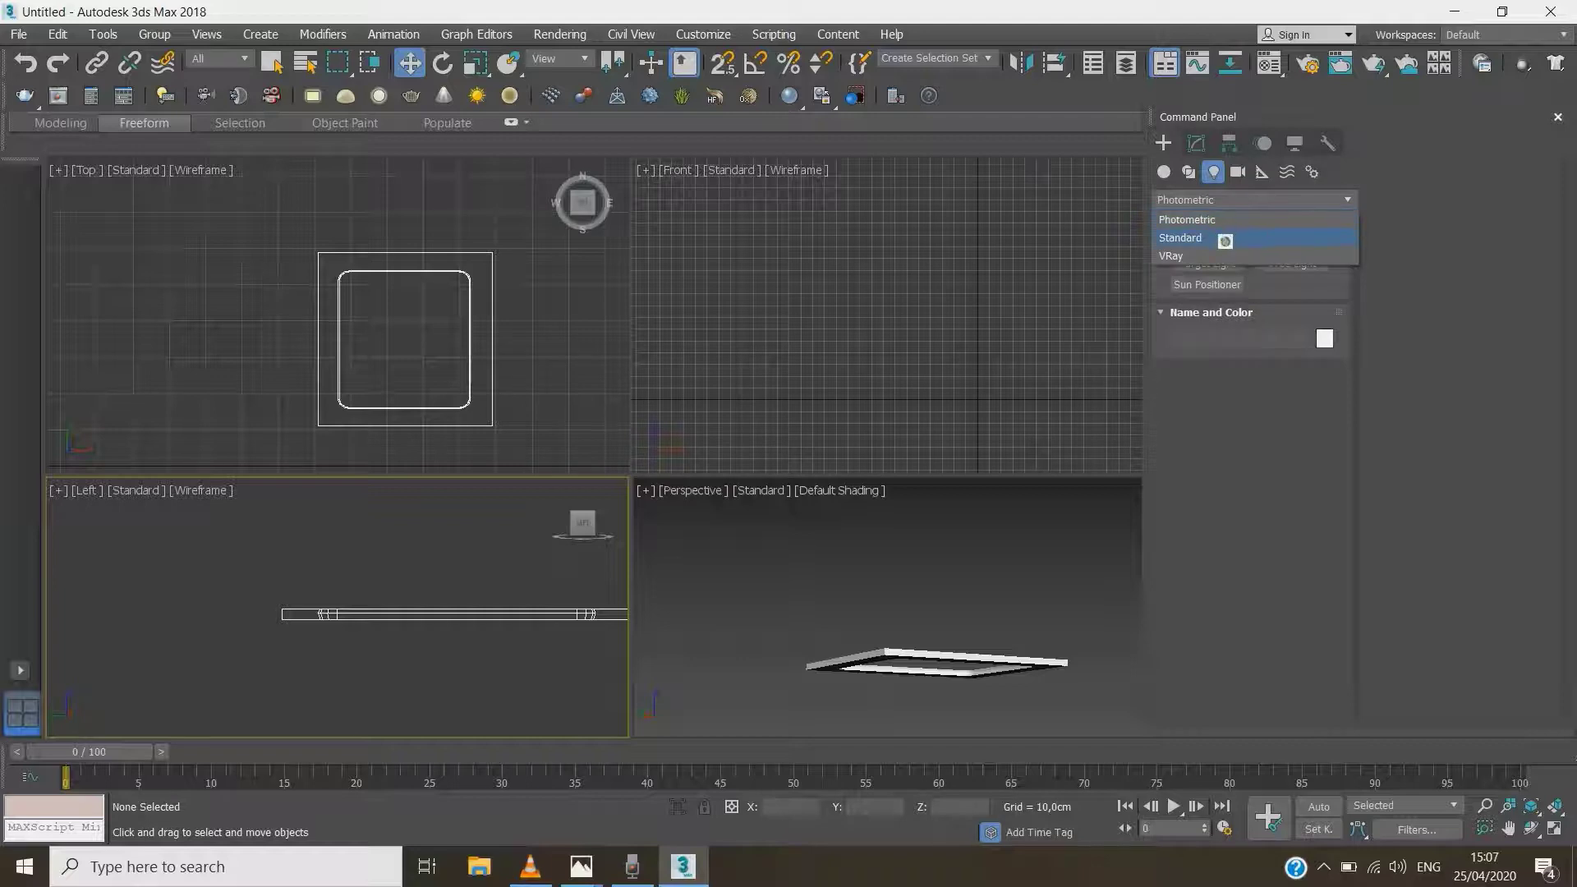
click(1206, 260)
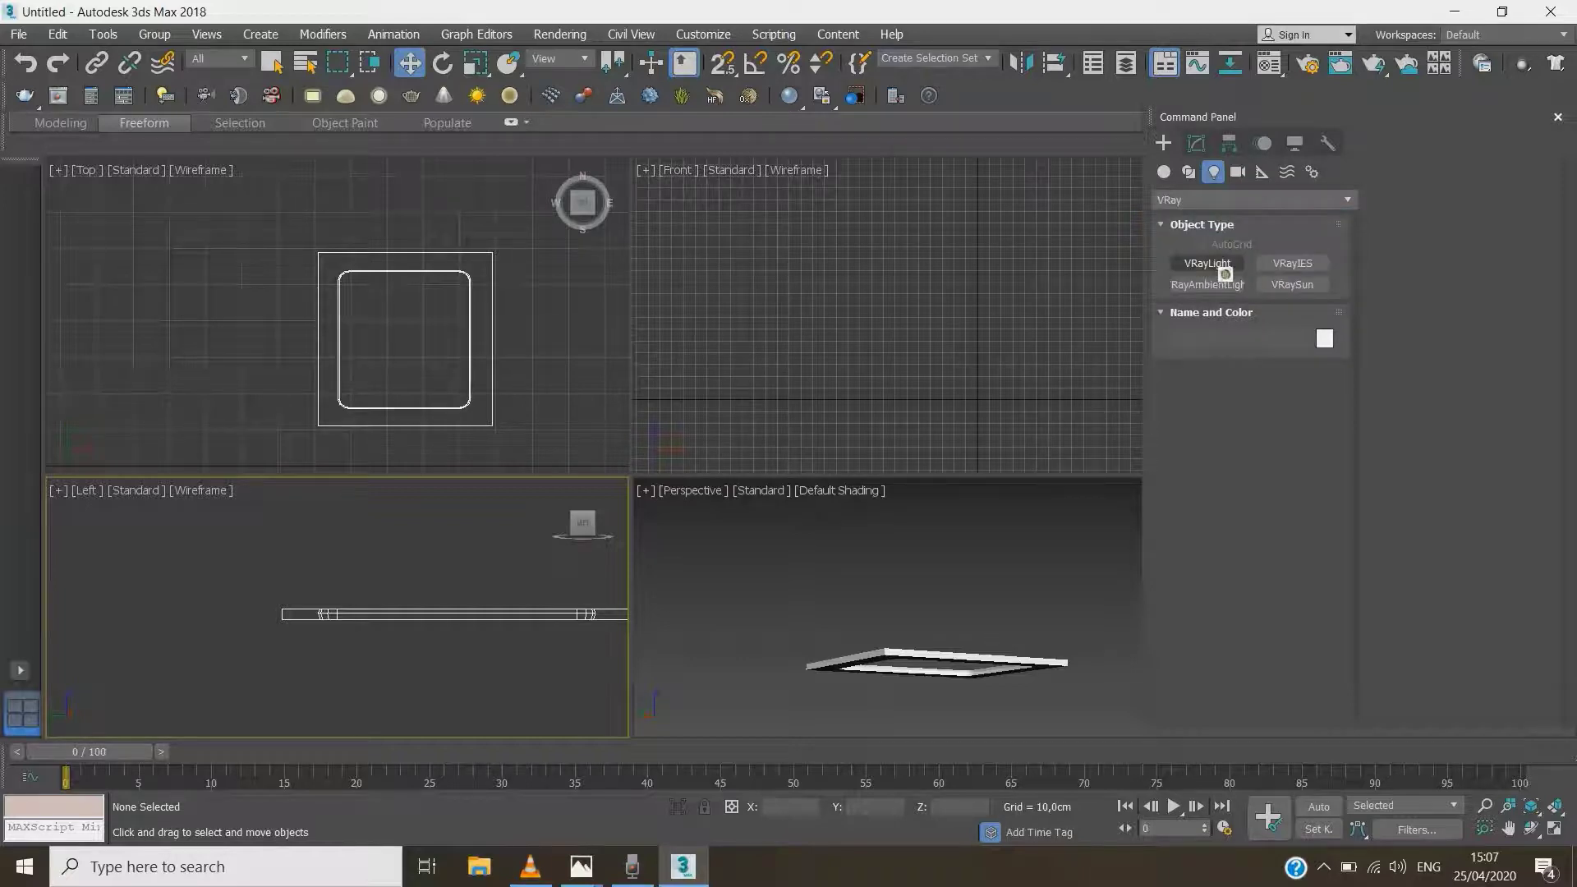
click(1207, 263)
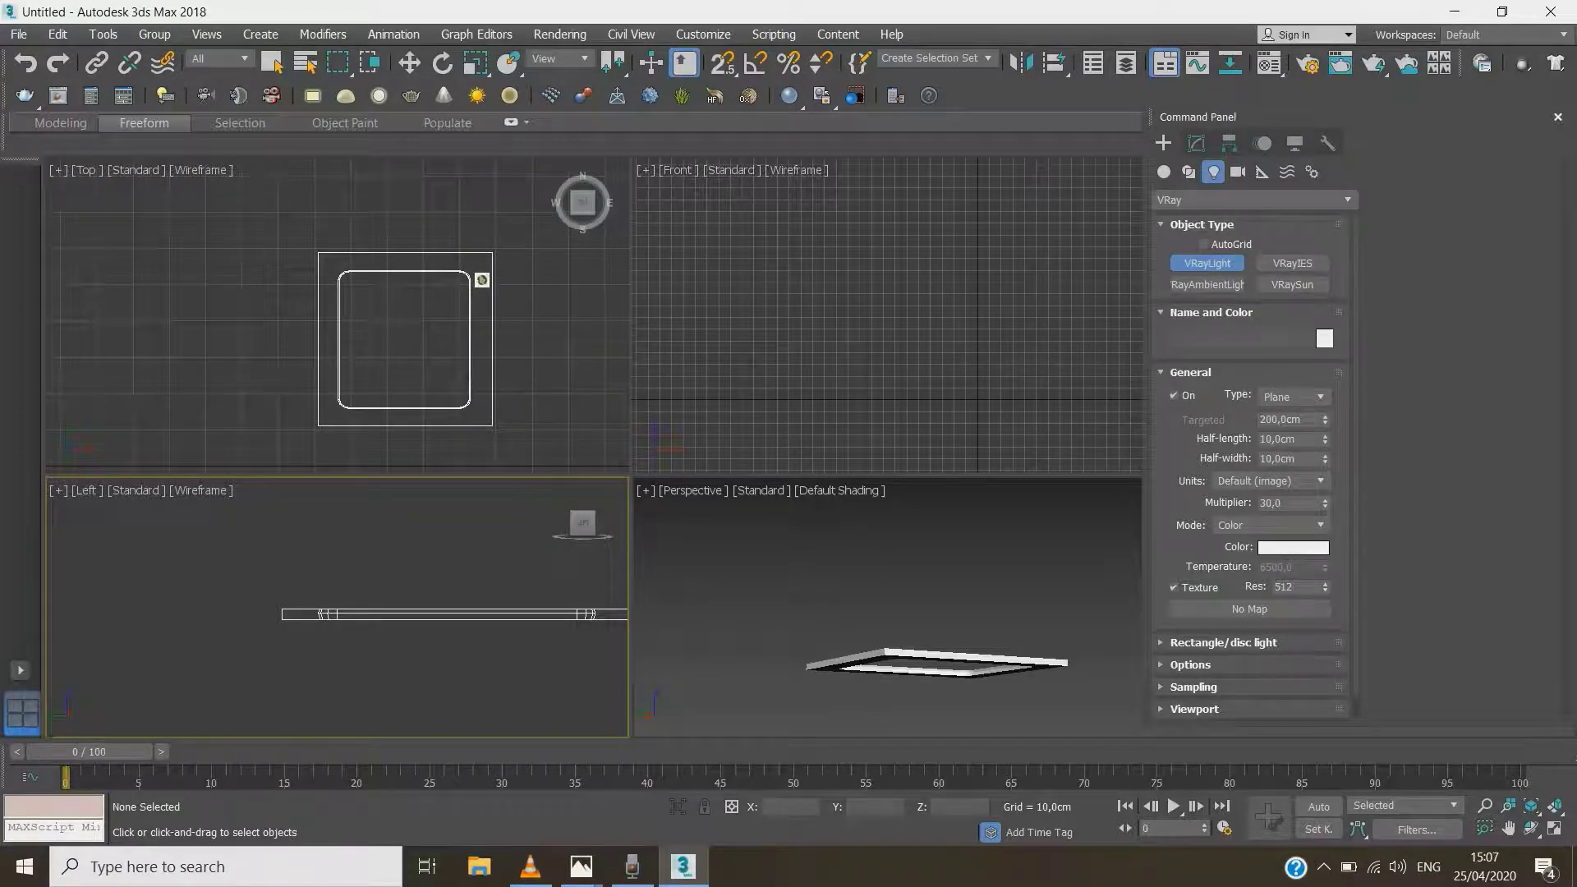
drag(478, 275, 484, 421)
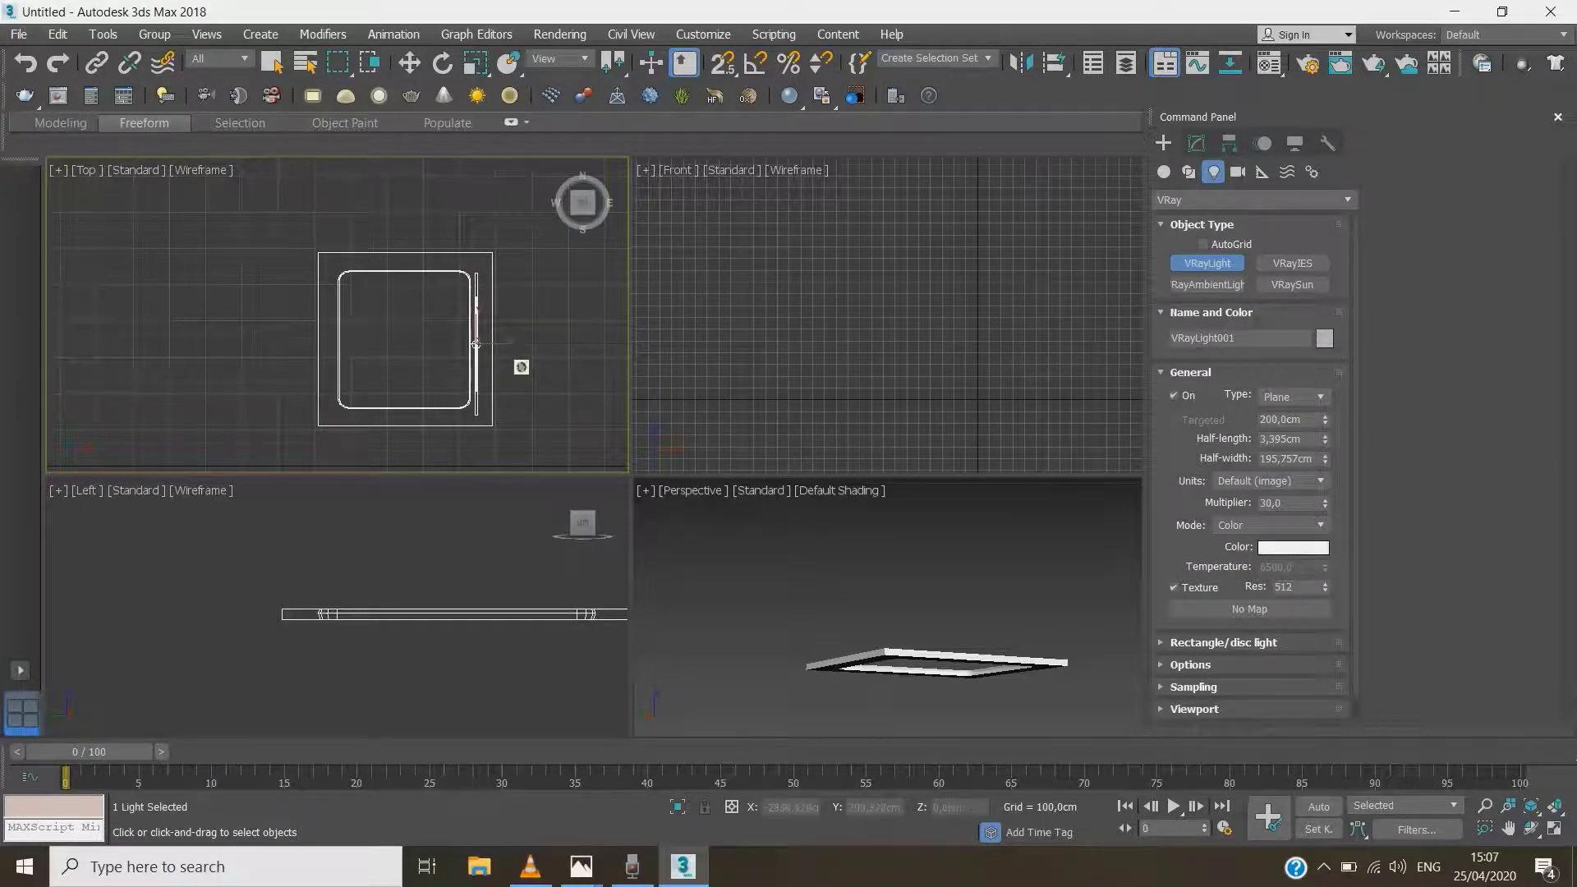
Raise the VRay light to the height of the cut-out slab in the Left viewport, at about Z 263.2 cm
scroll(395, 641, down, 5)
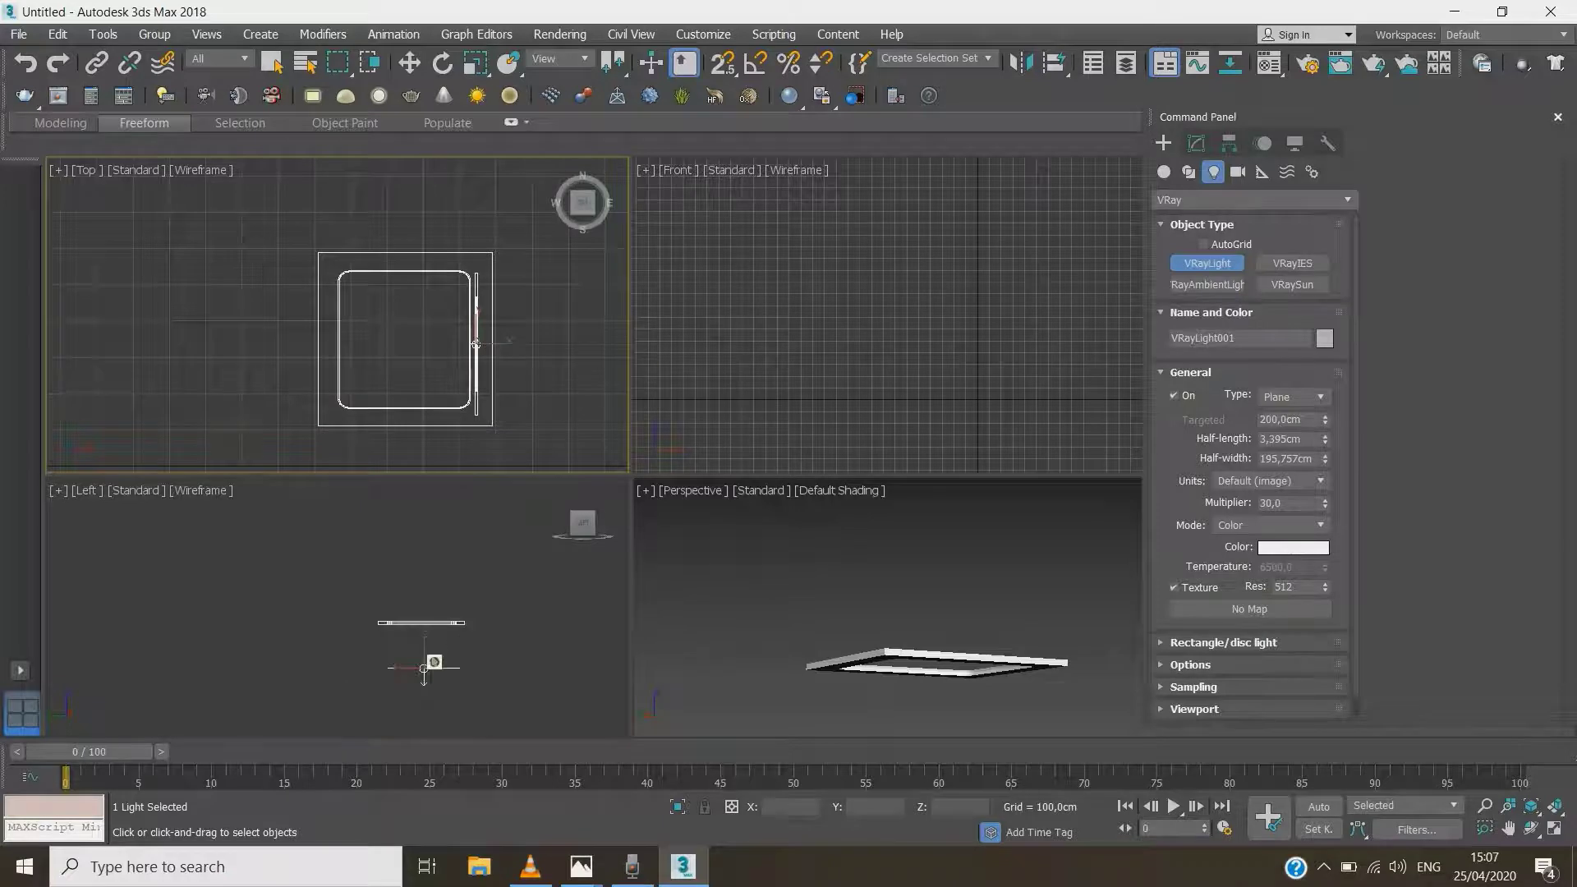
scroll(395, 639, down, 2)
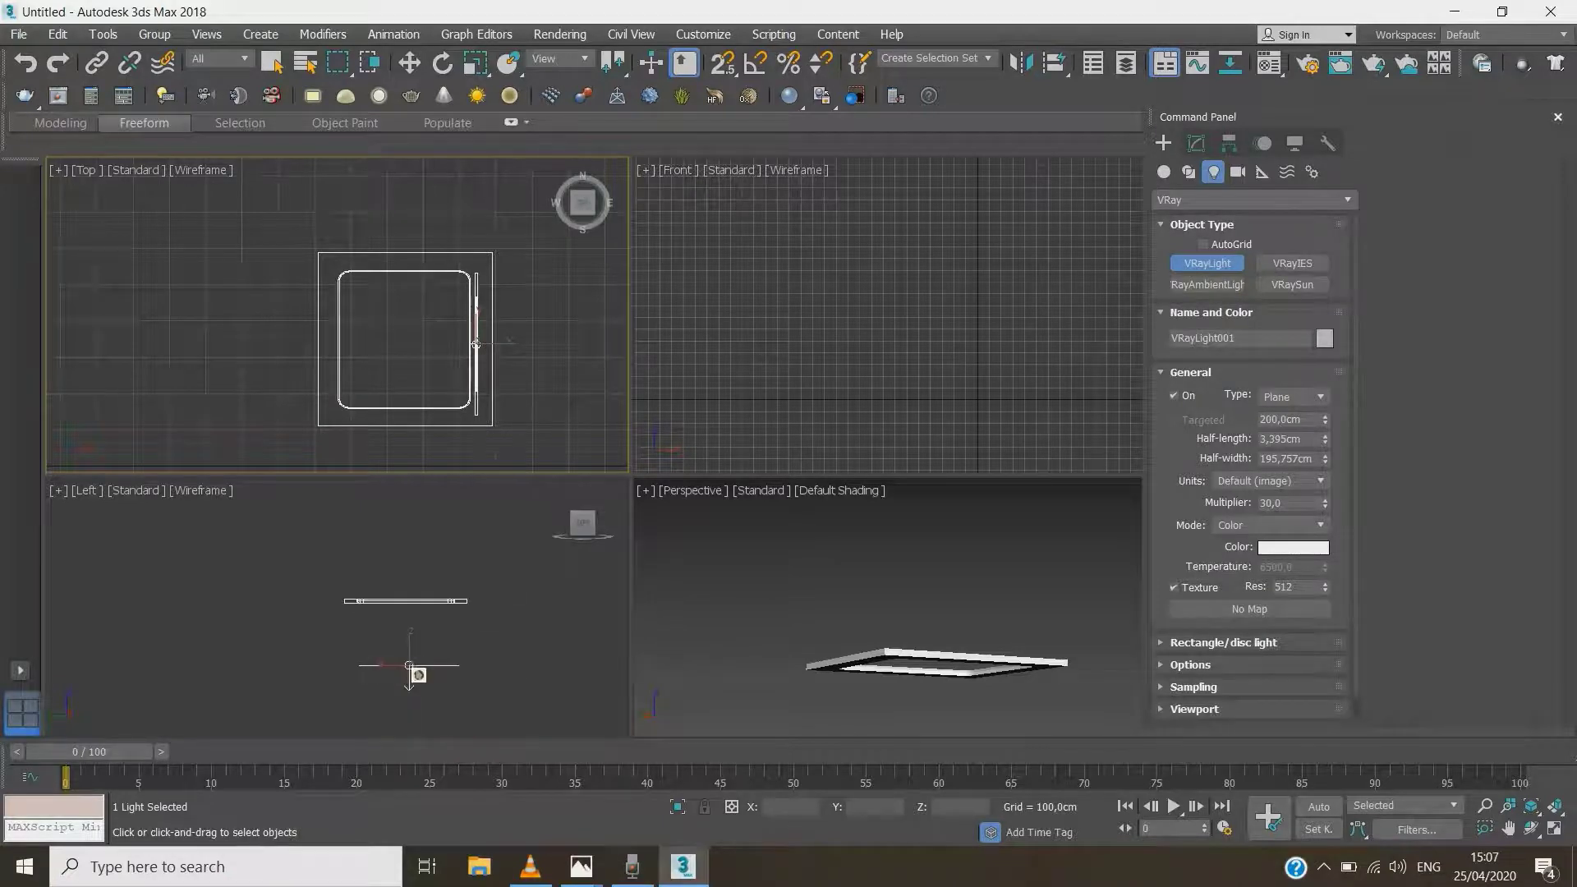
right_click(421, 679)
drag(413, 664, 412, 600)
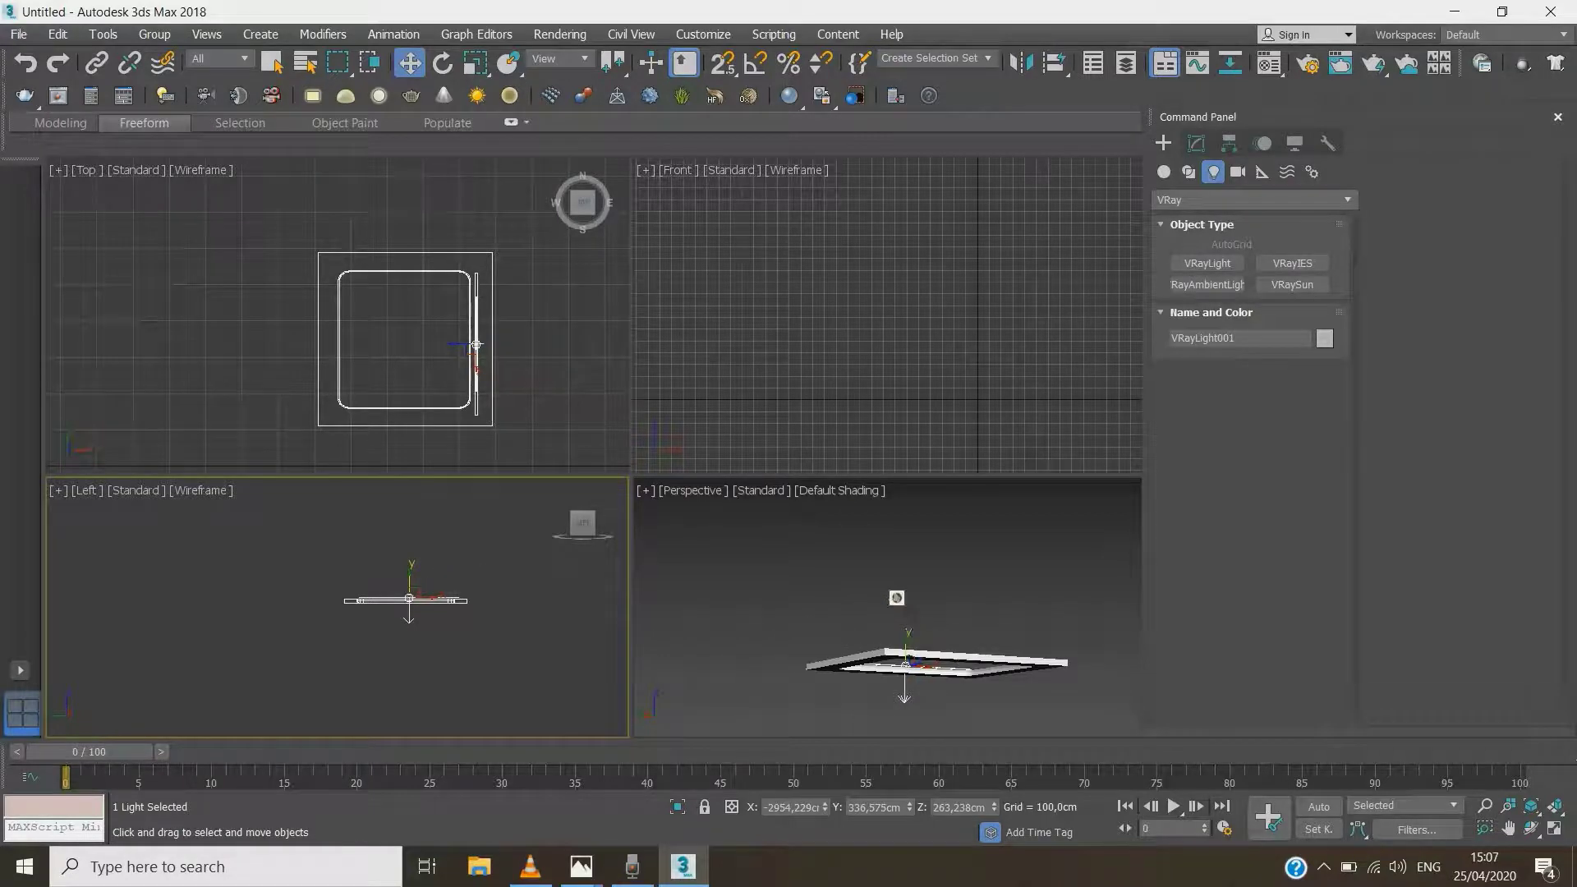
Rotate the VRay light about 90 degrees in the Front viewport so it points horizontally in toward the ceiling opening
scroll(796, 342, down, 2)
scroll(839, 330, down, 2)
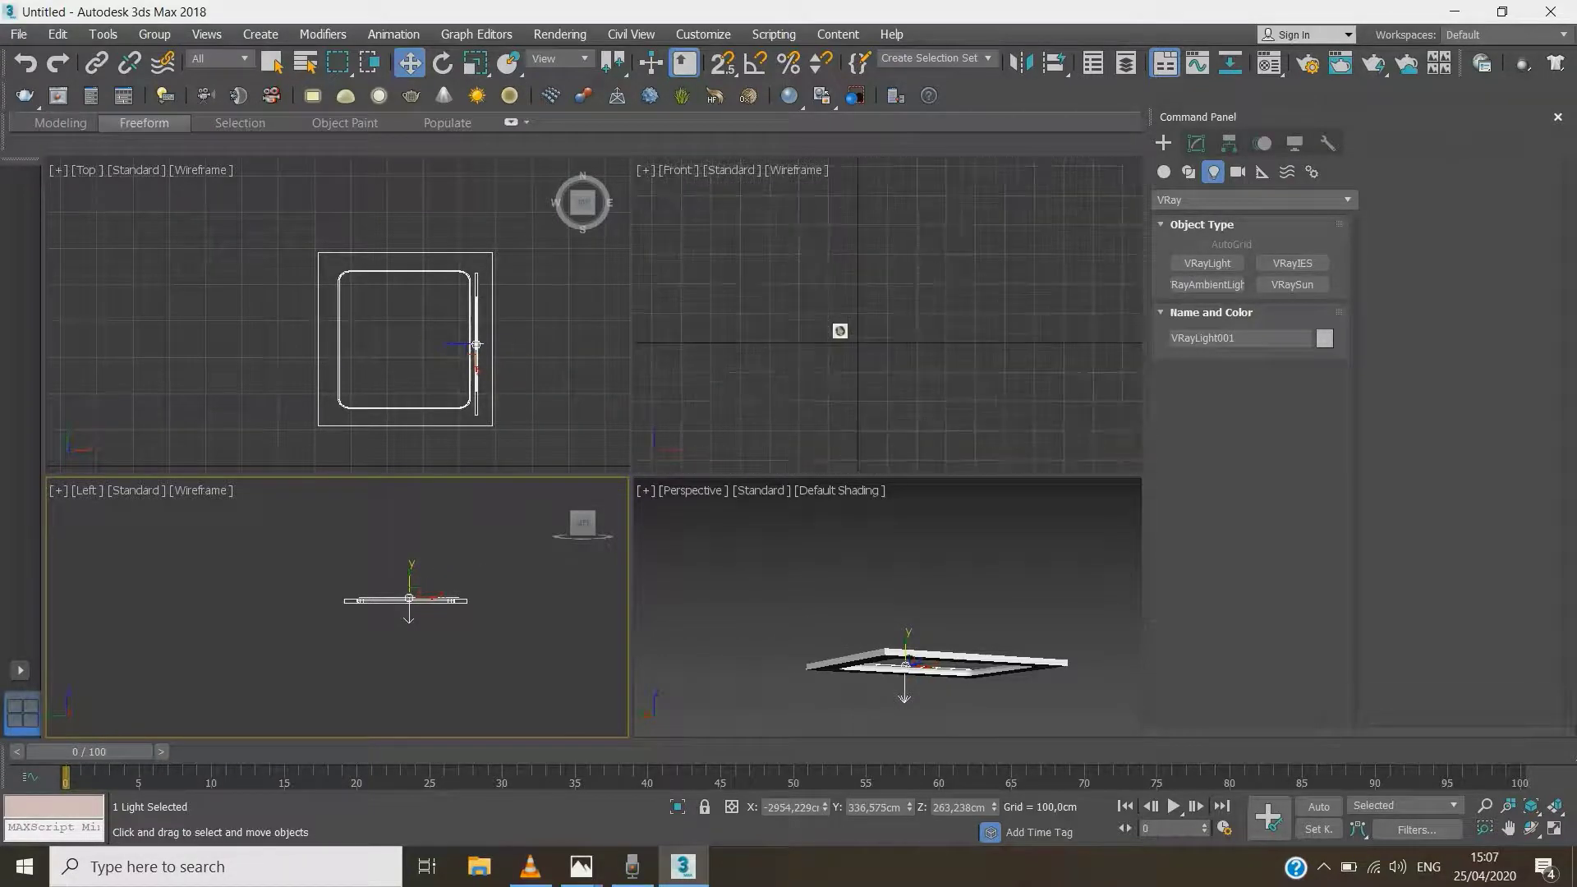
scroll(839, 331, down, 2)
click(848, 340)
key(z)
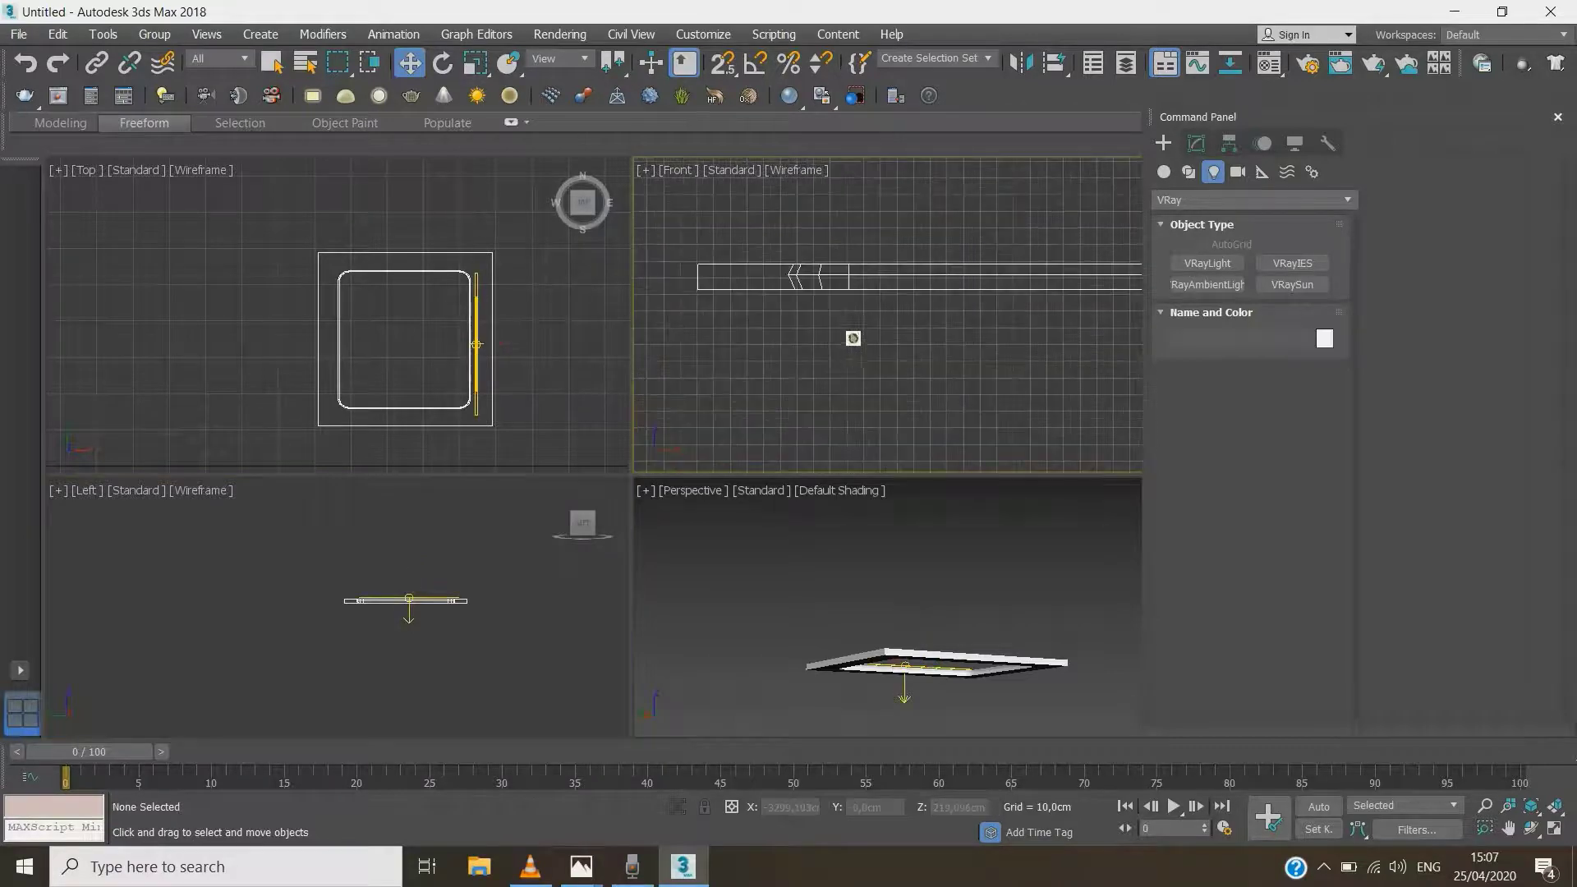
scroll(803, 337, down, 3)
scroll(1028, 308, up, 1)
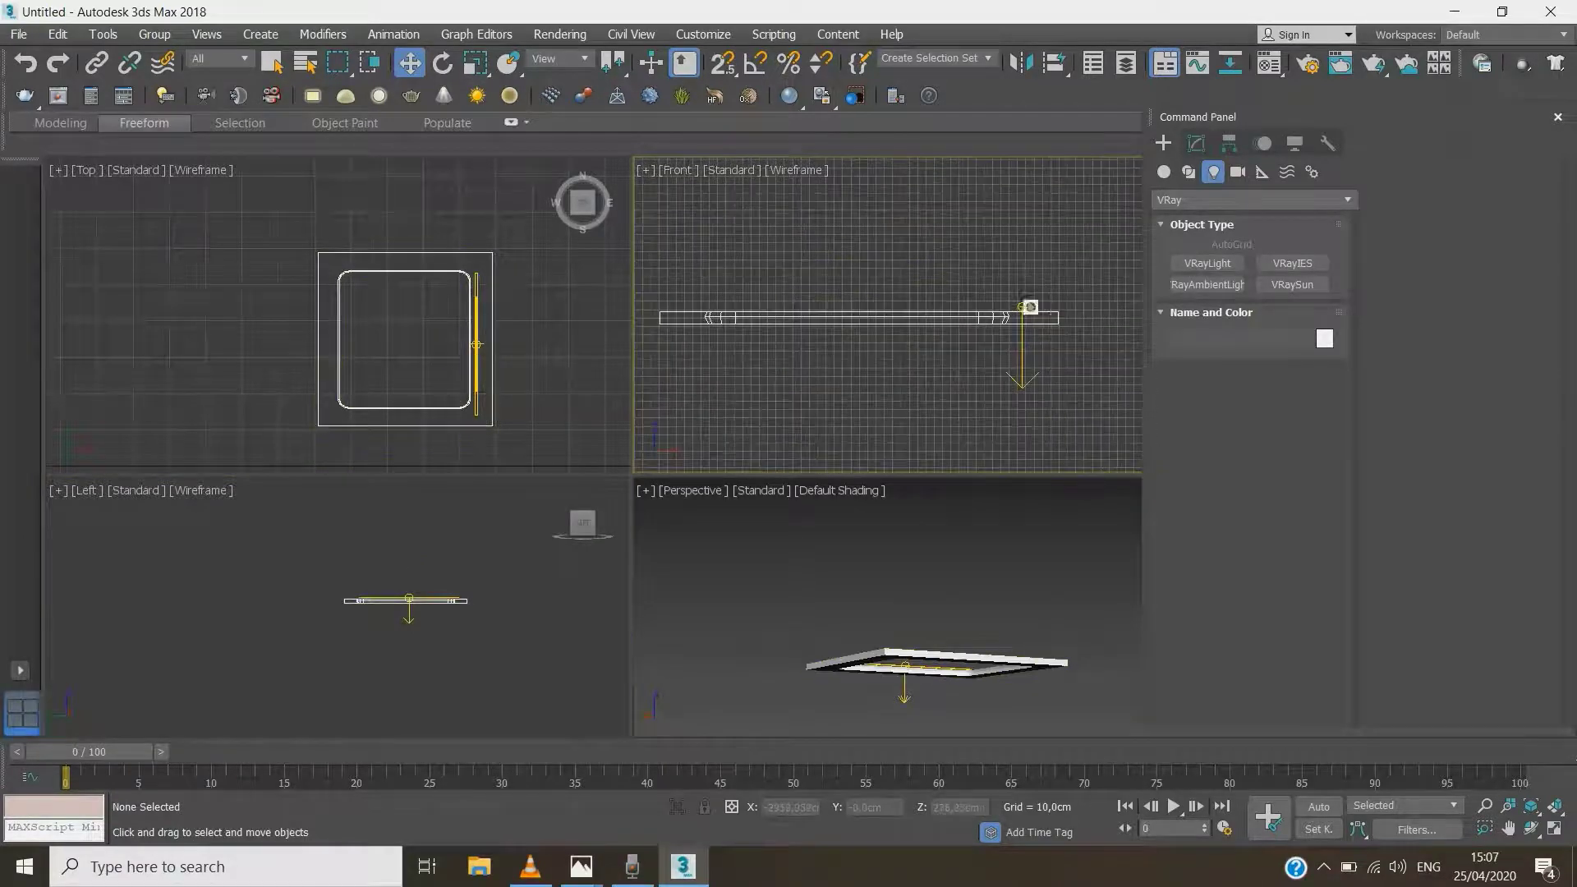
click(1025, 310)
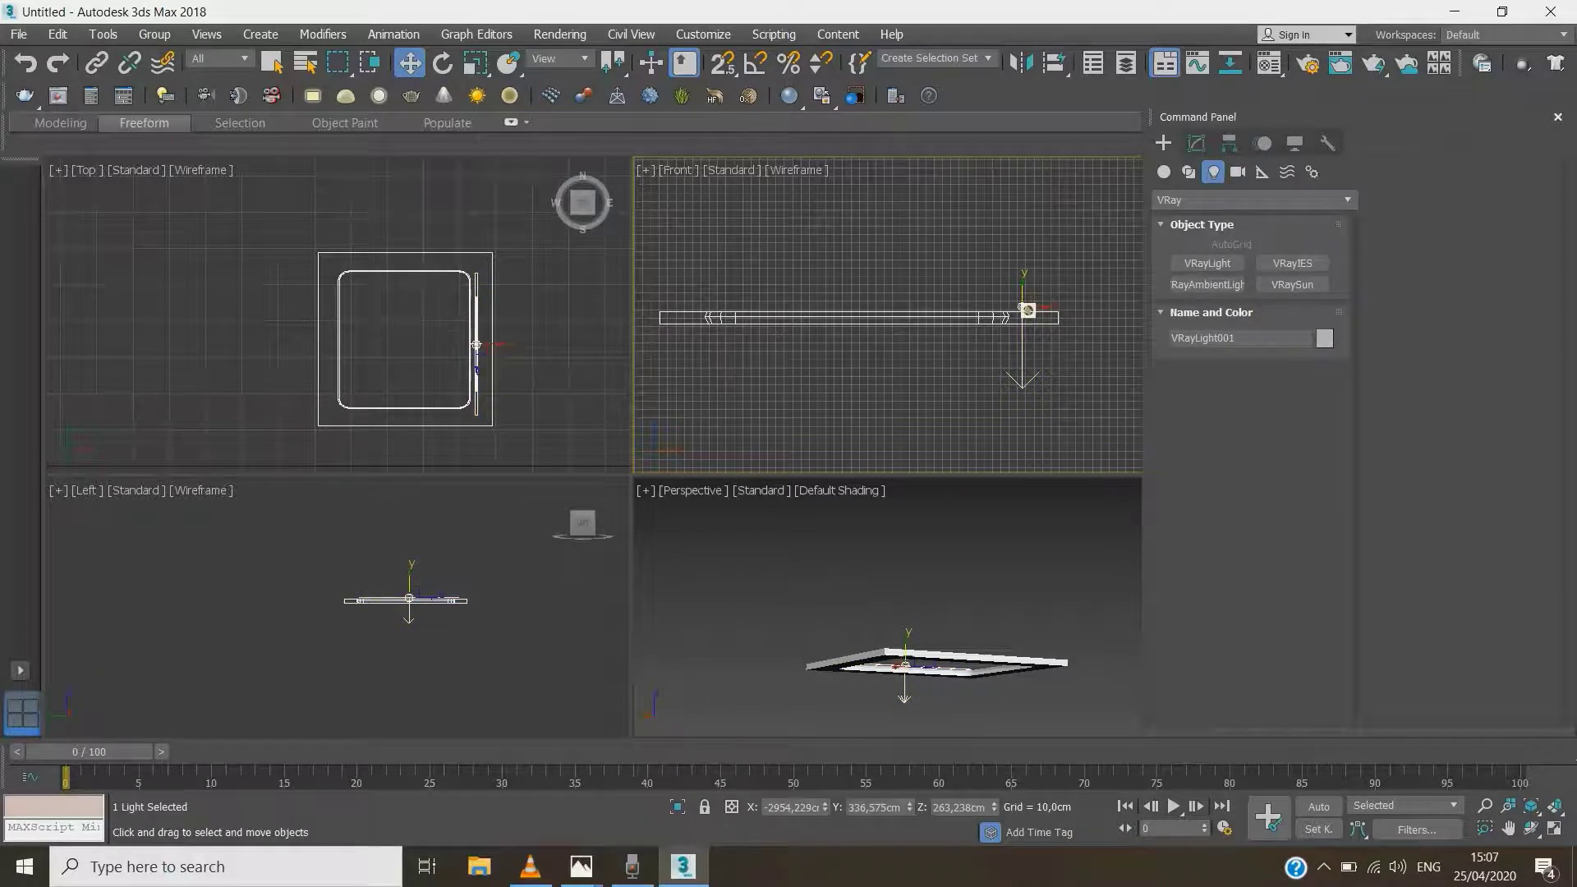
key(e)
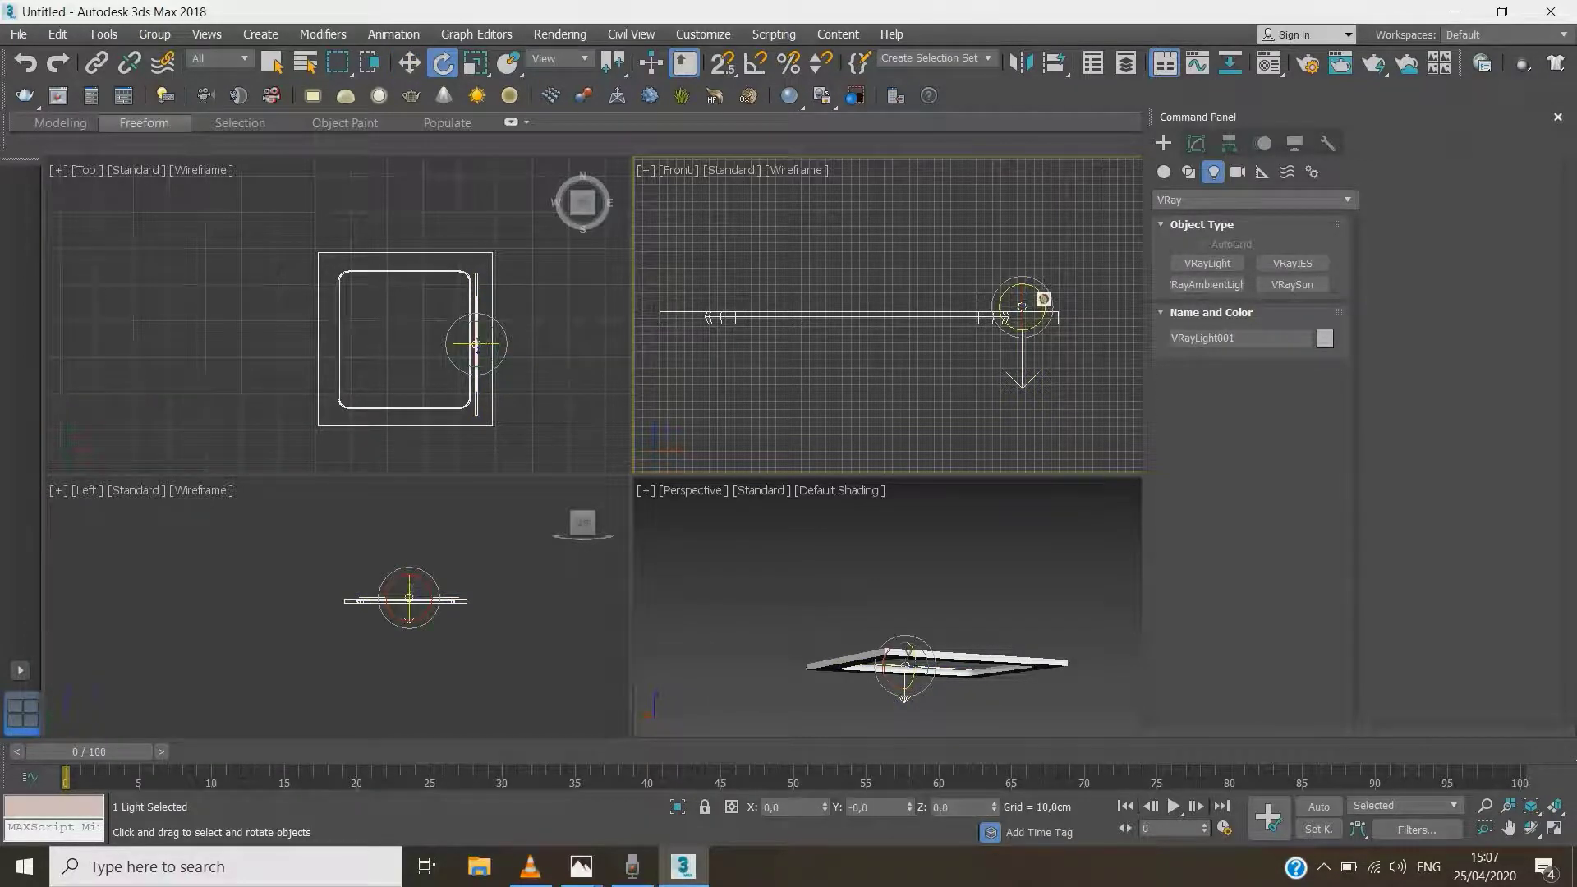
drag(1037, 297, 1082, 490)
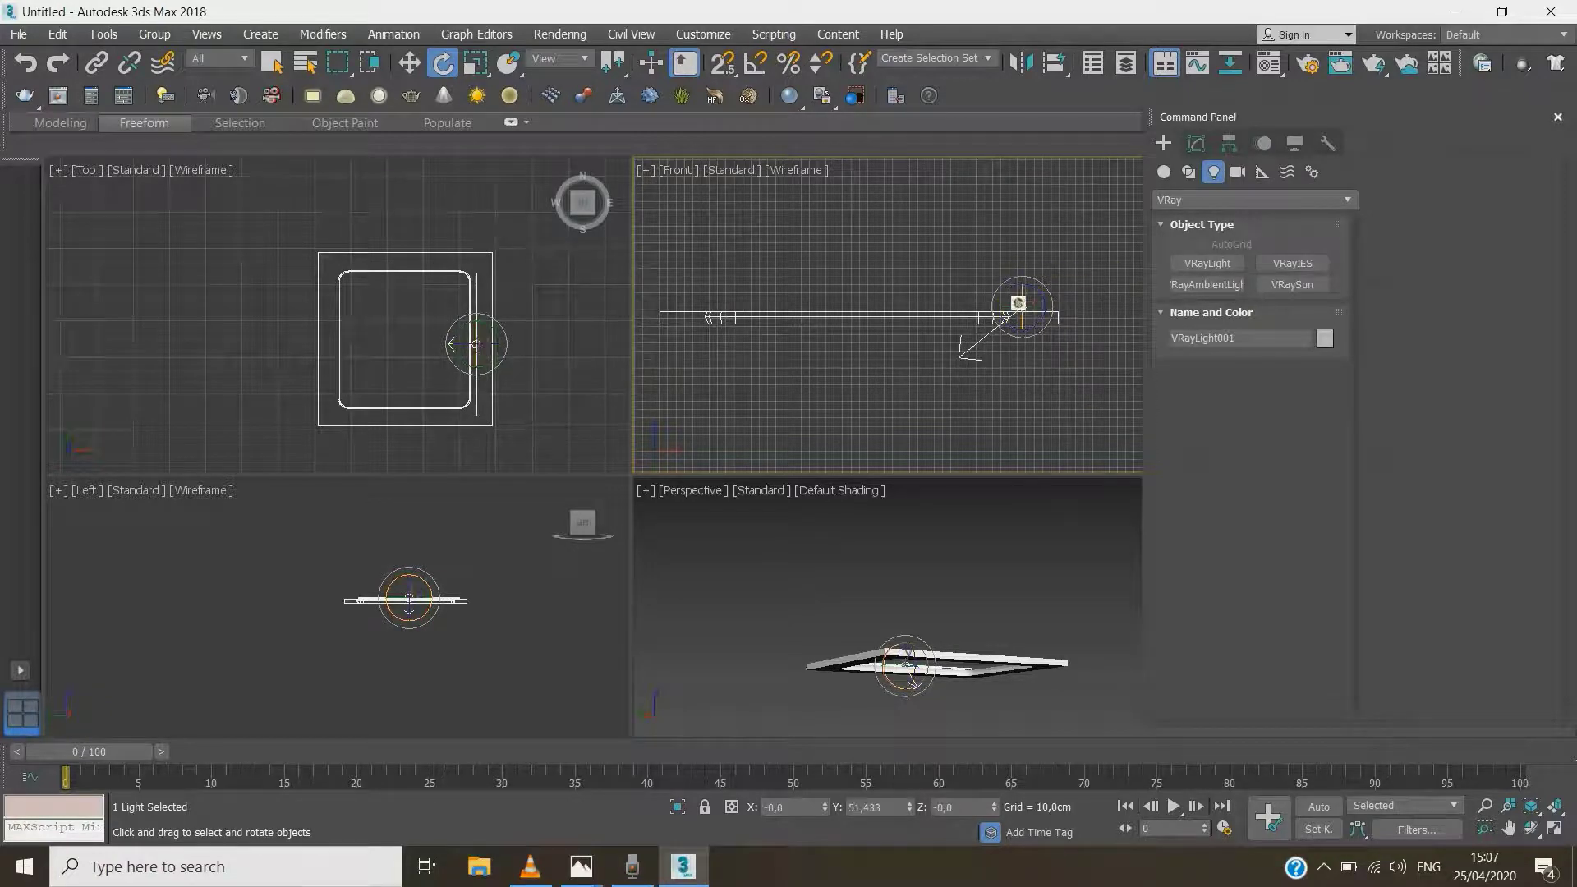
drag(1011, 297, 1034, 239)
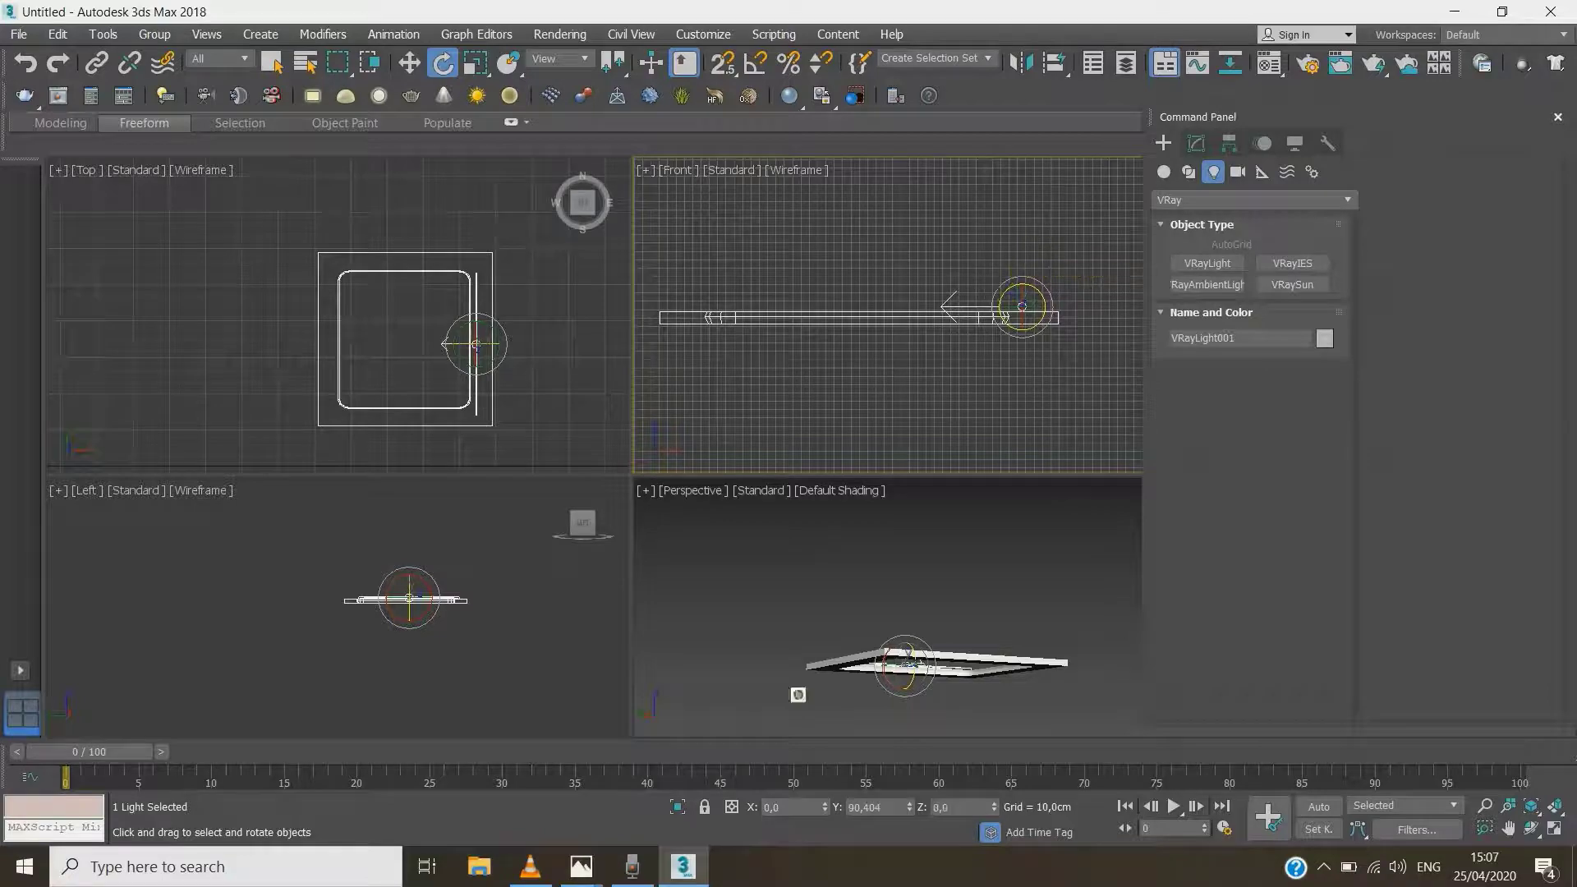
Check the white cove lighting in the reference photo dapur 4.jpg and return to 3ds Max
click(580, 867)
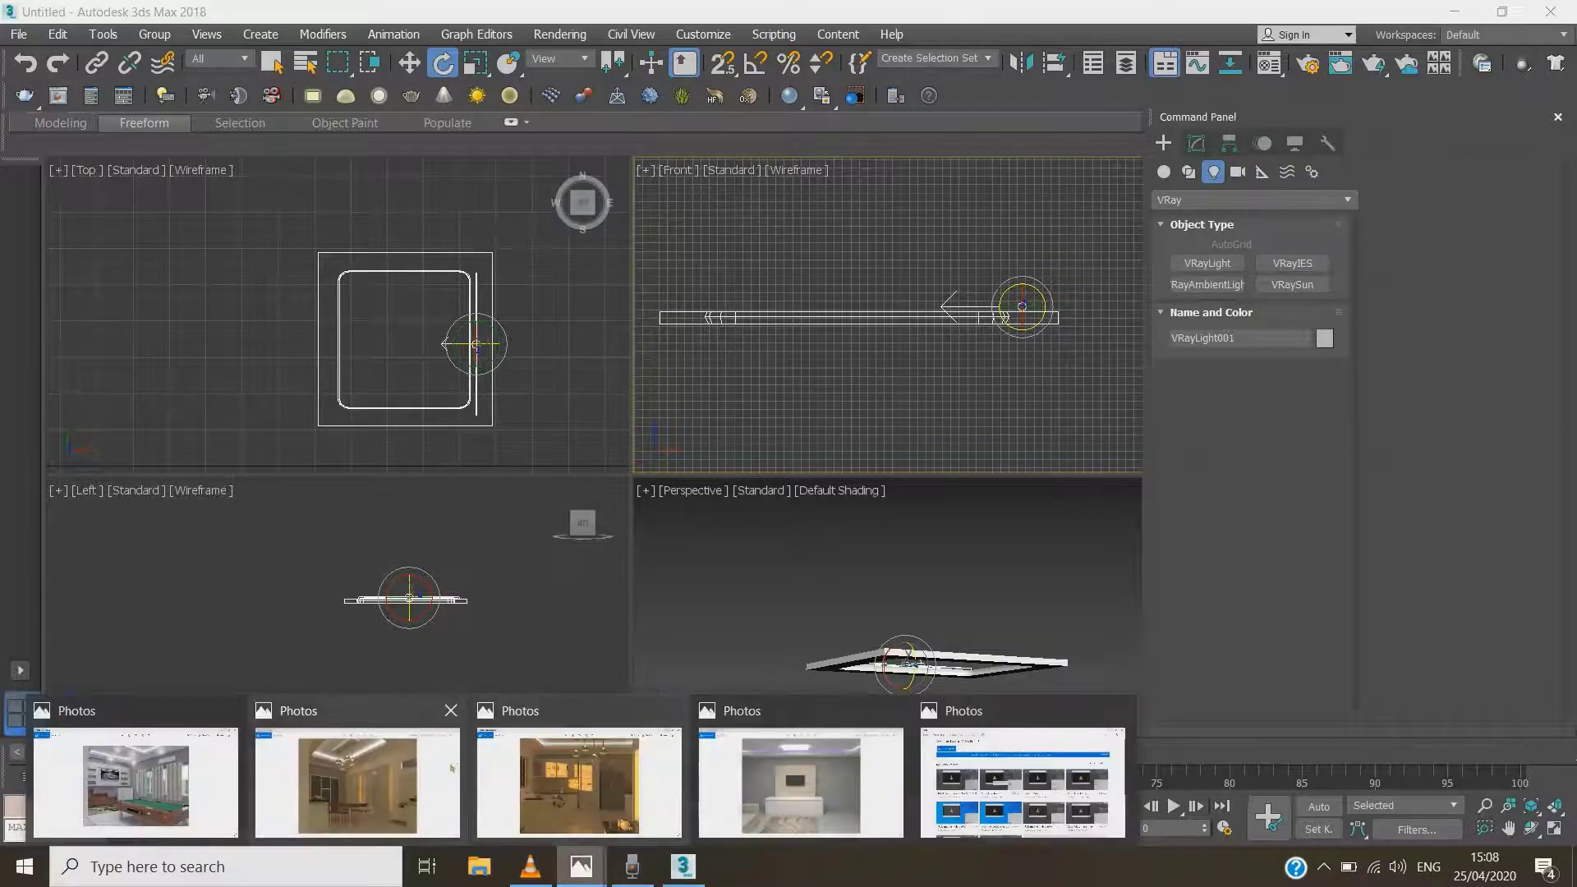
click(450, 768)
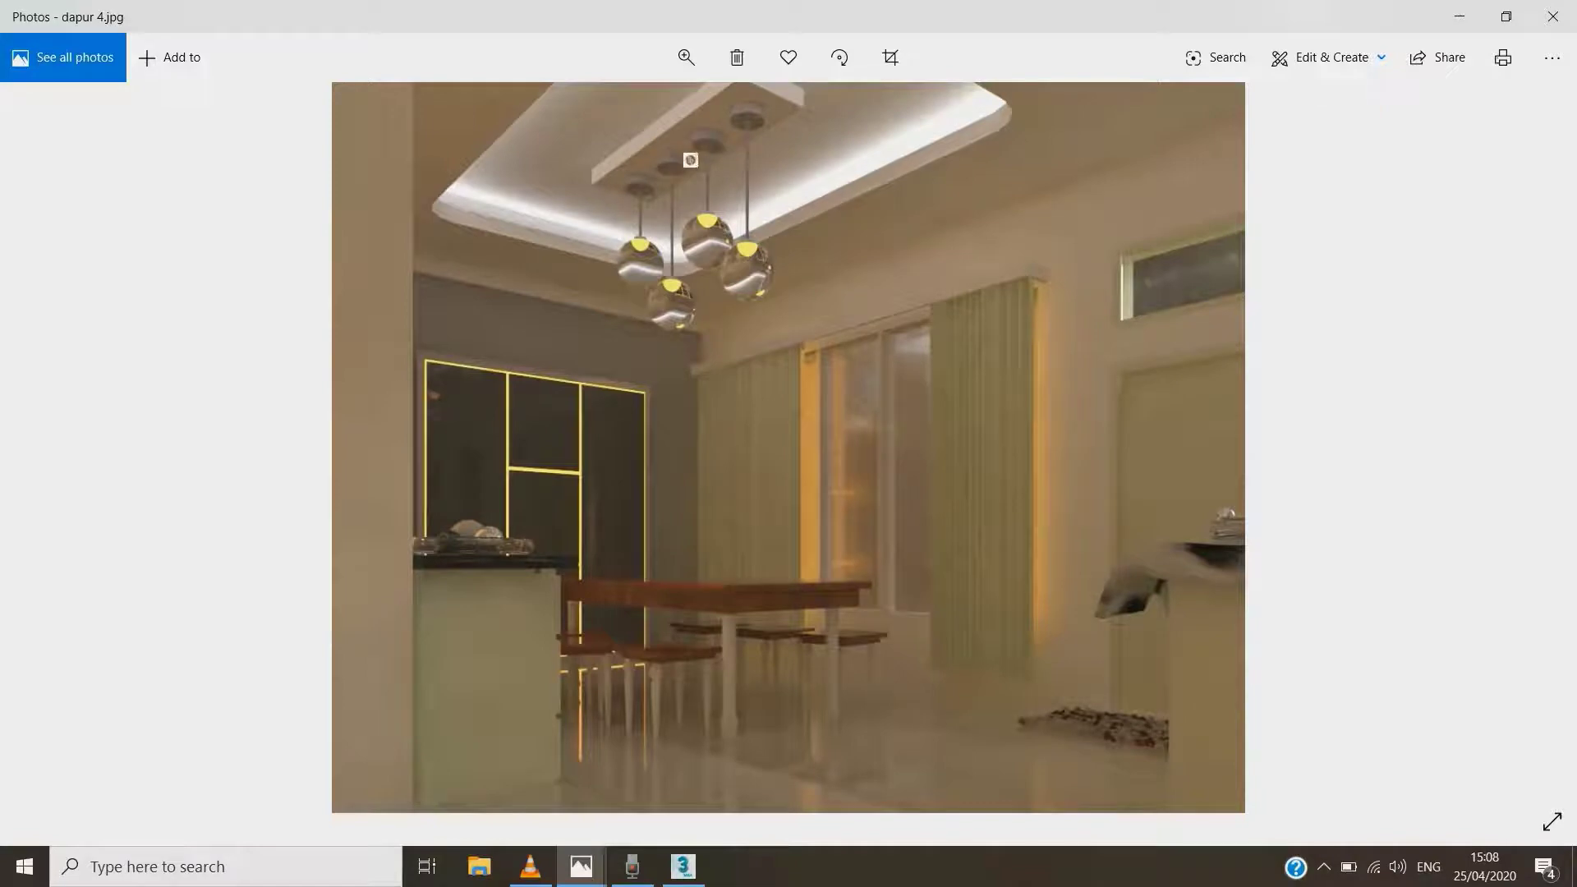
click(682, 867)
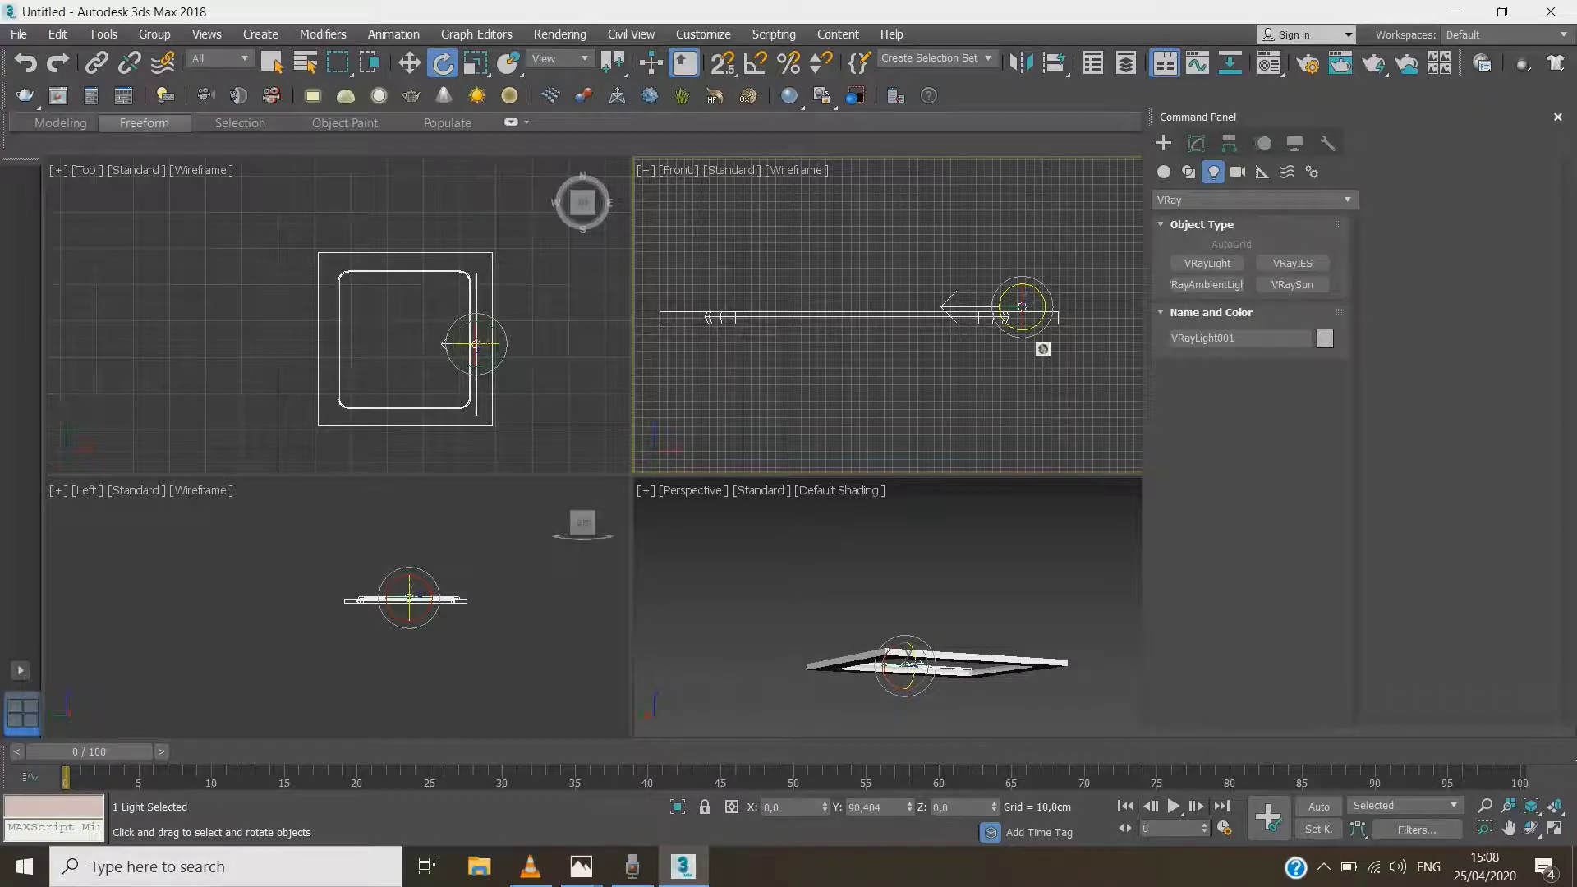
Set the VRay light's multiplier to 20
click(1199, 145)
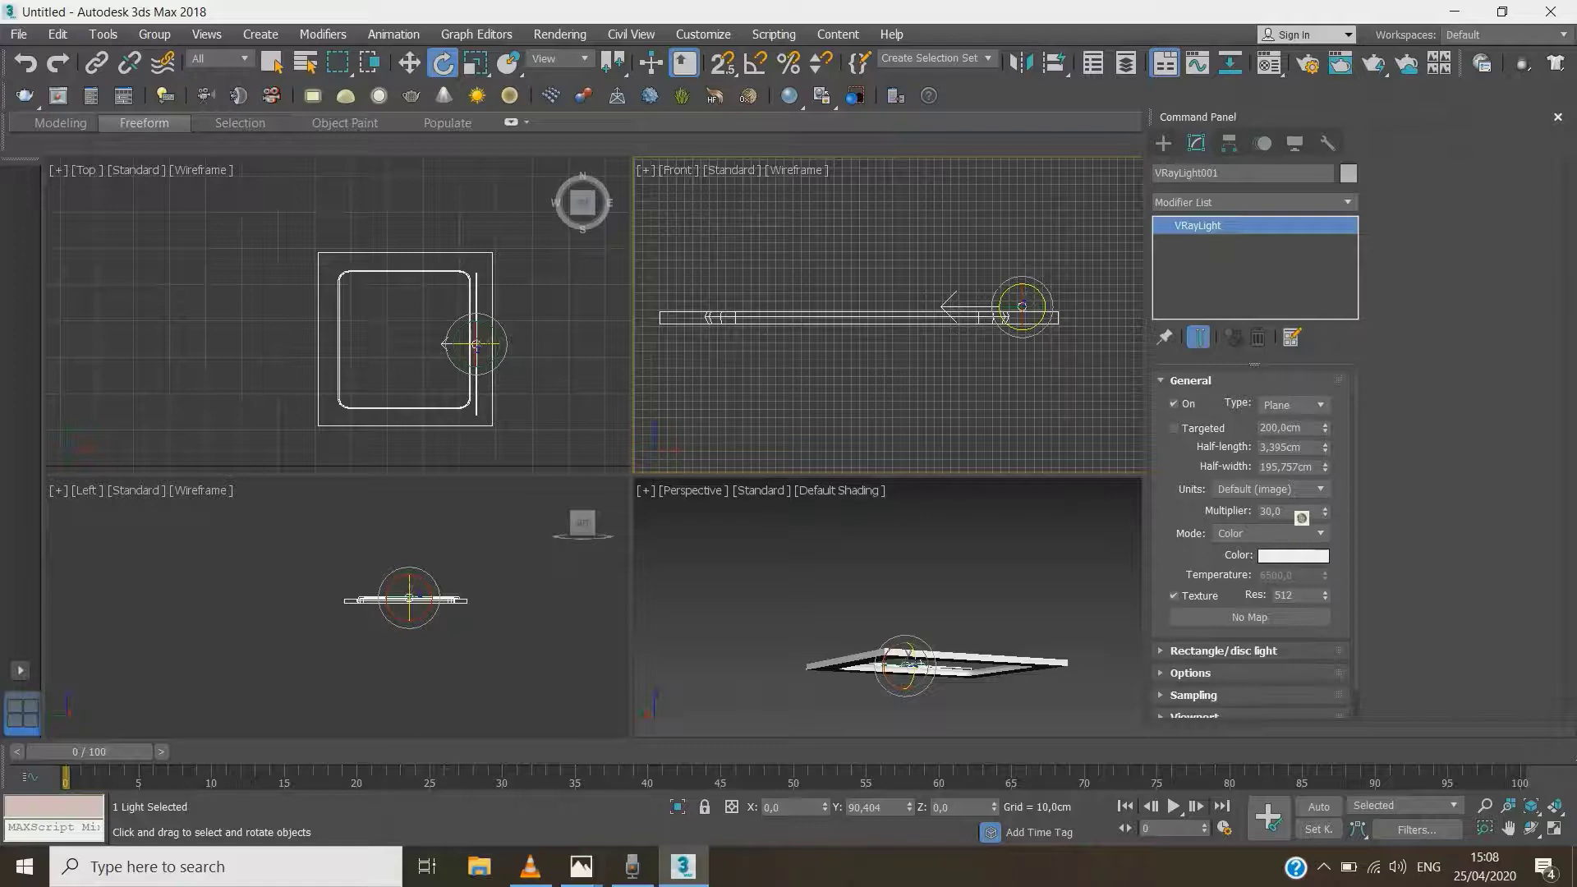
double_click(1301, 514)
text(20)
Compare the cove light colours in the reference photos backdrop tv.jpg and dapur 4.jpg, and return to 3ds Max
mouse_move(580, 867)
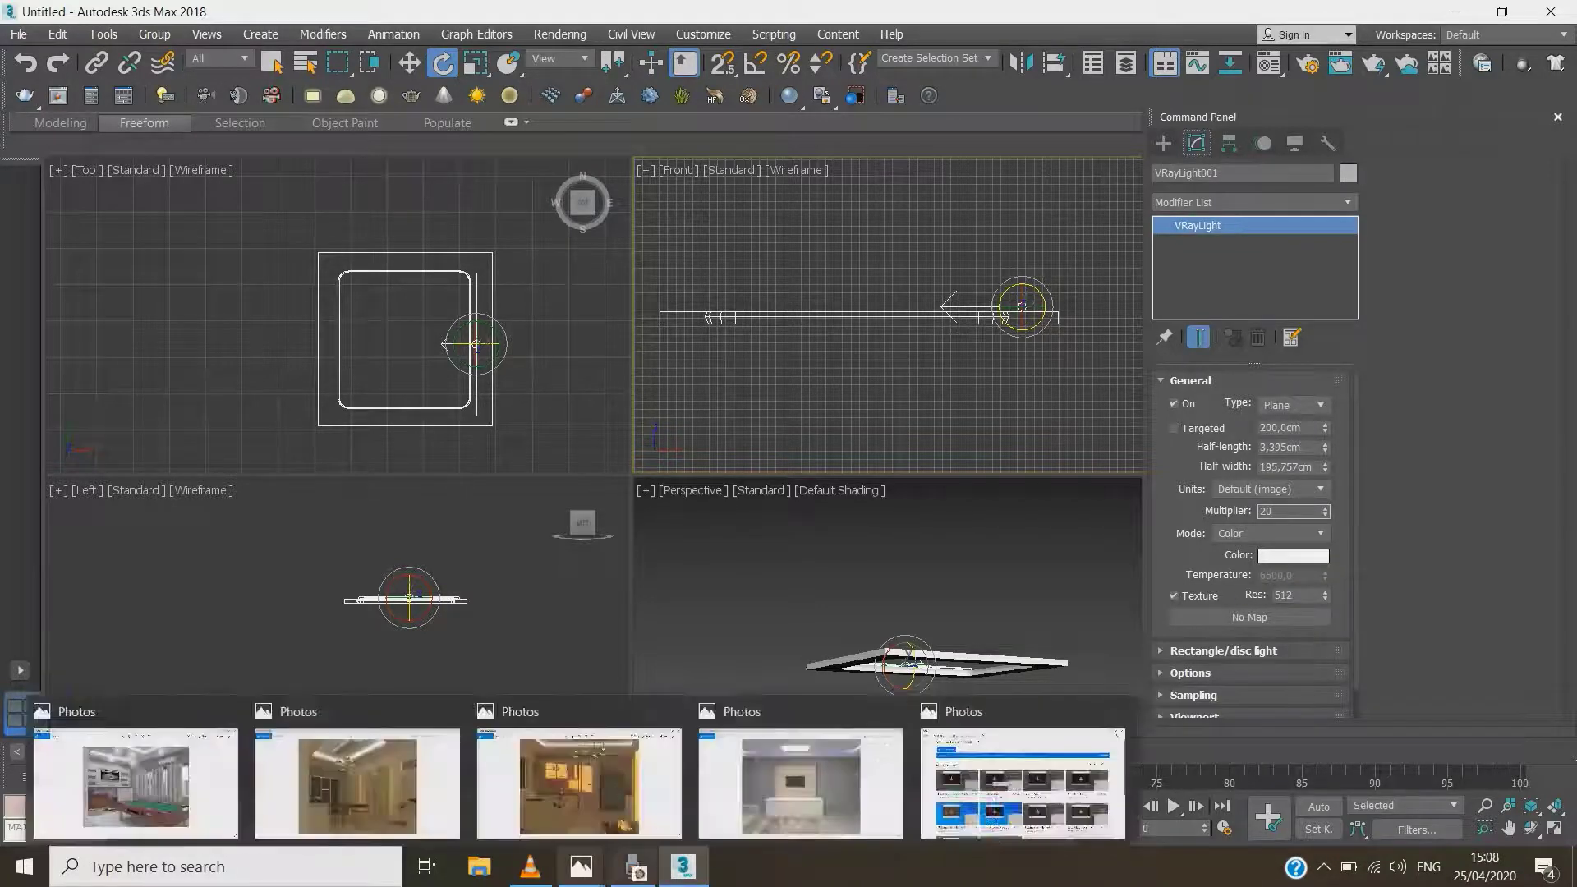
click(833, 793)
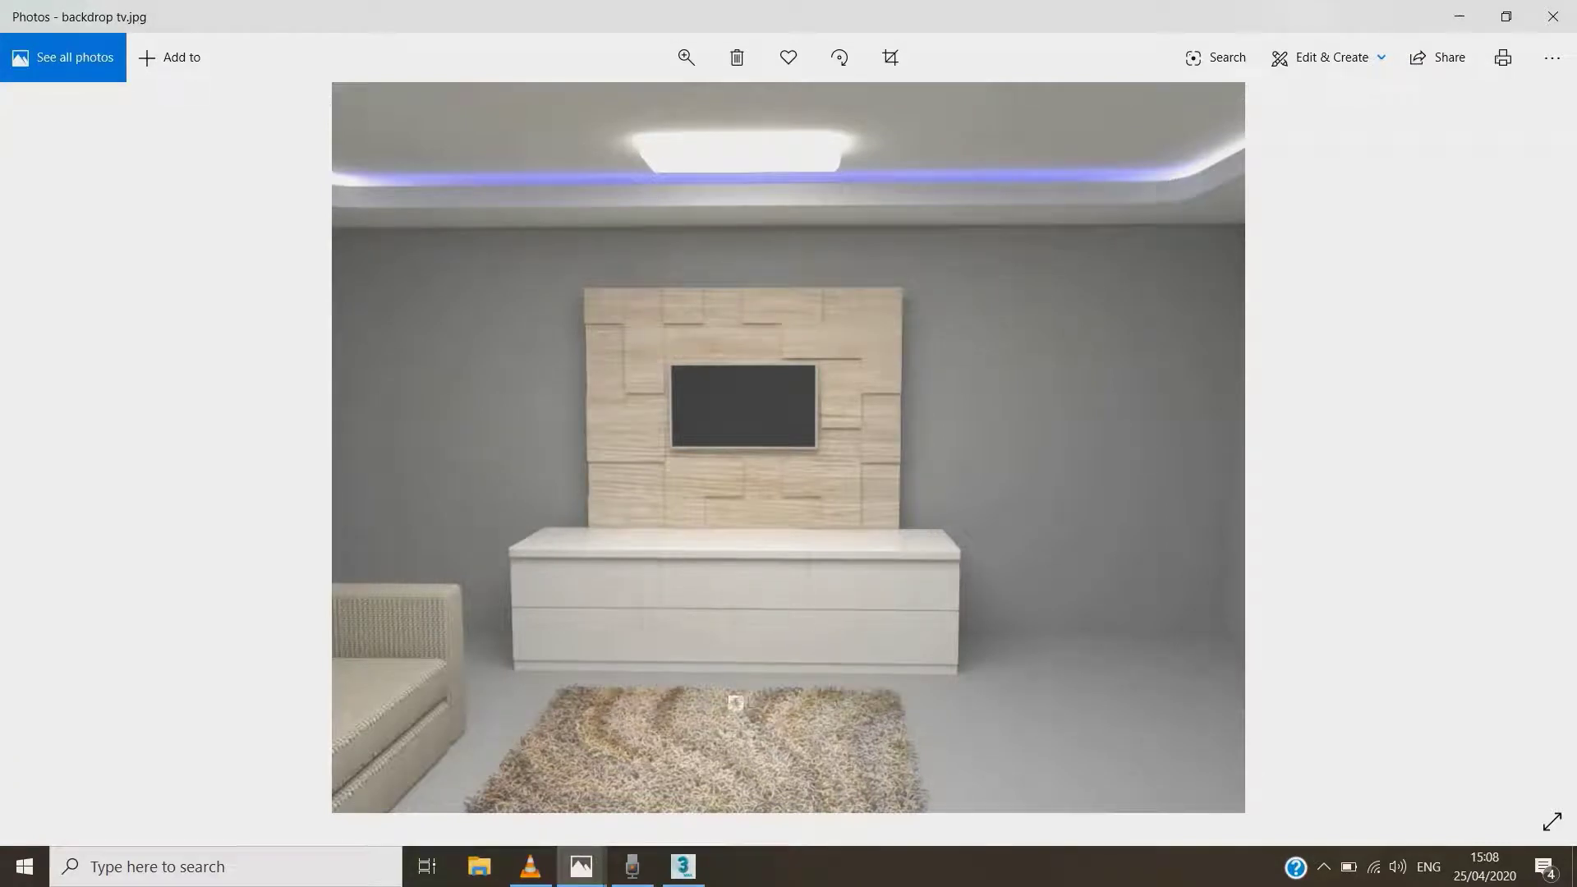
mouse_move(595, 870)
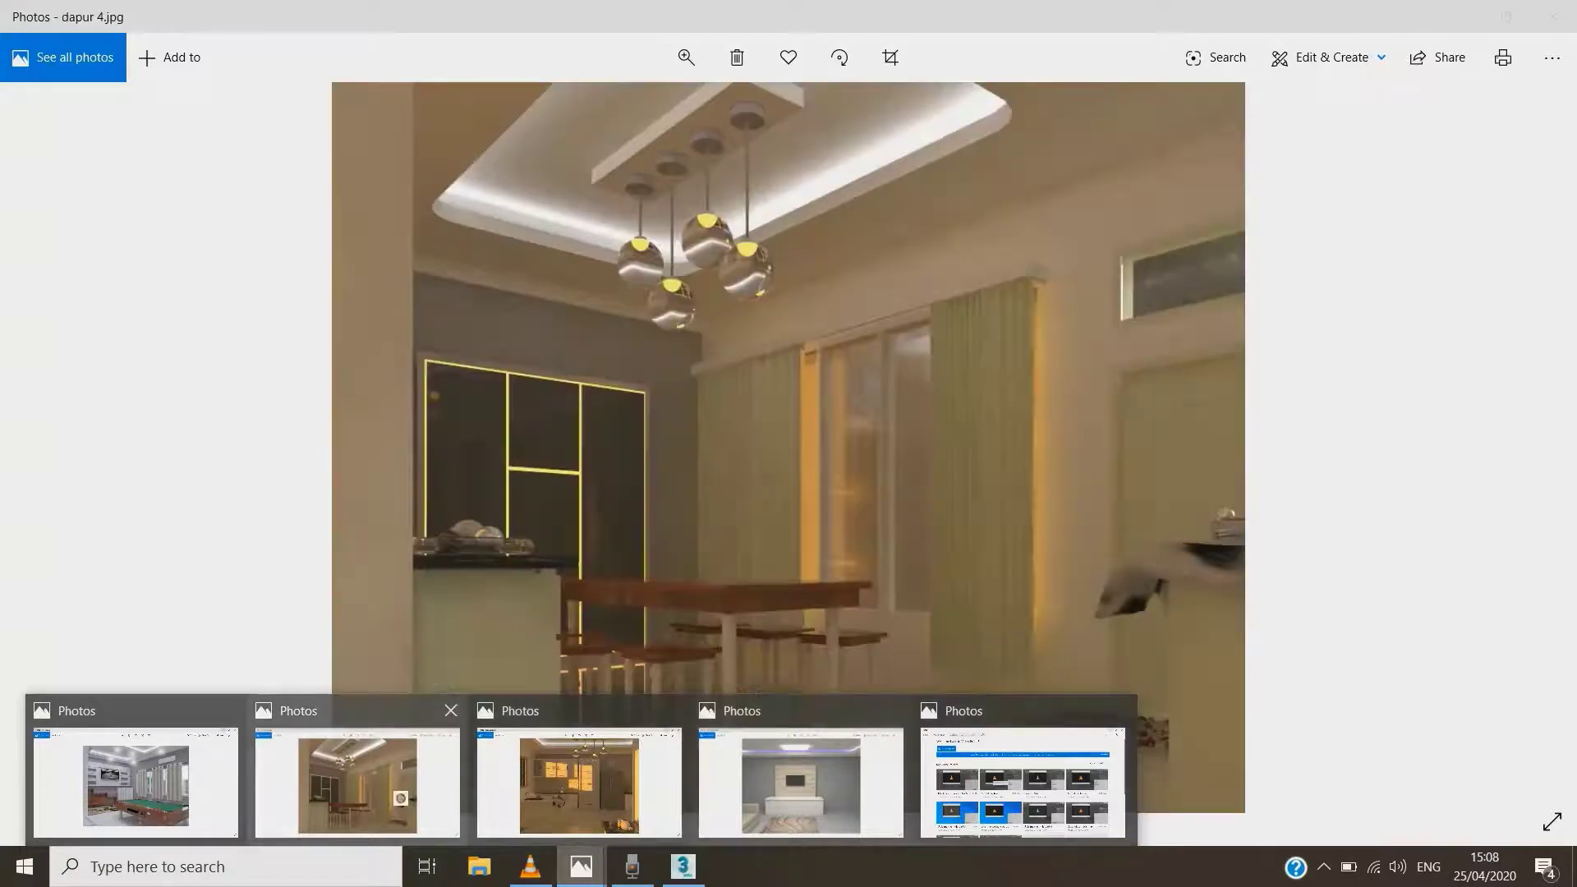
click(357, 780)
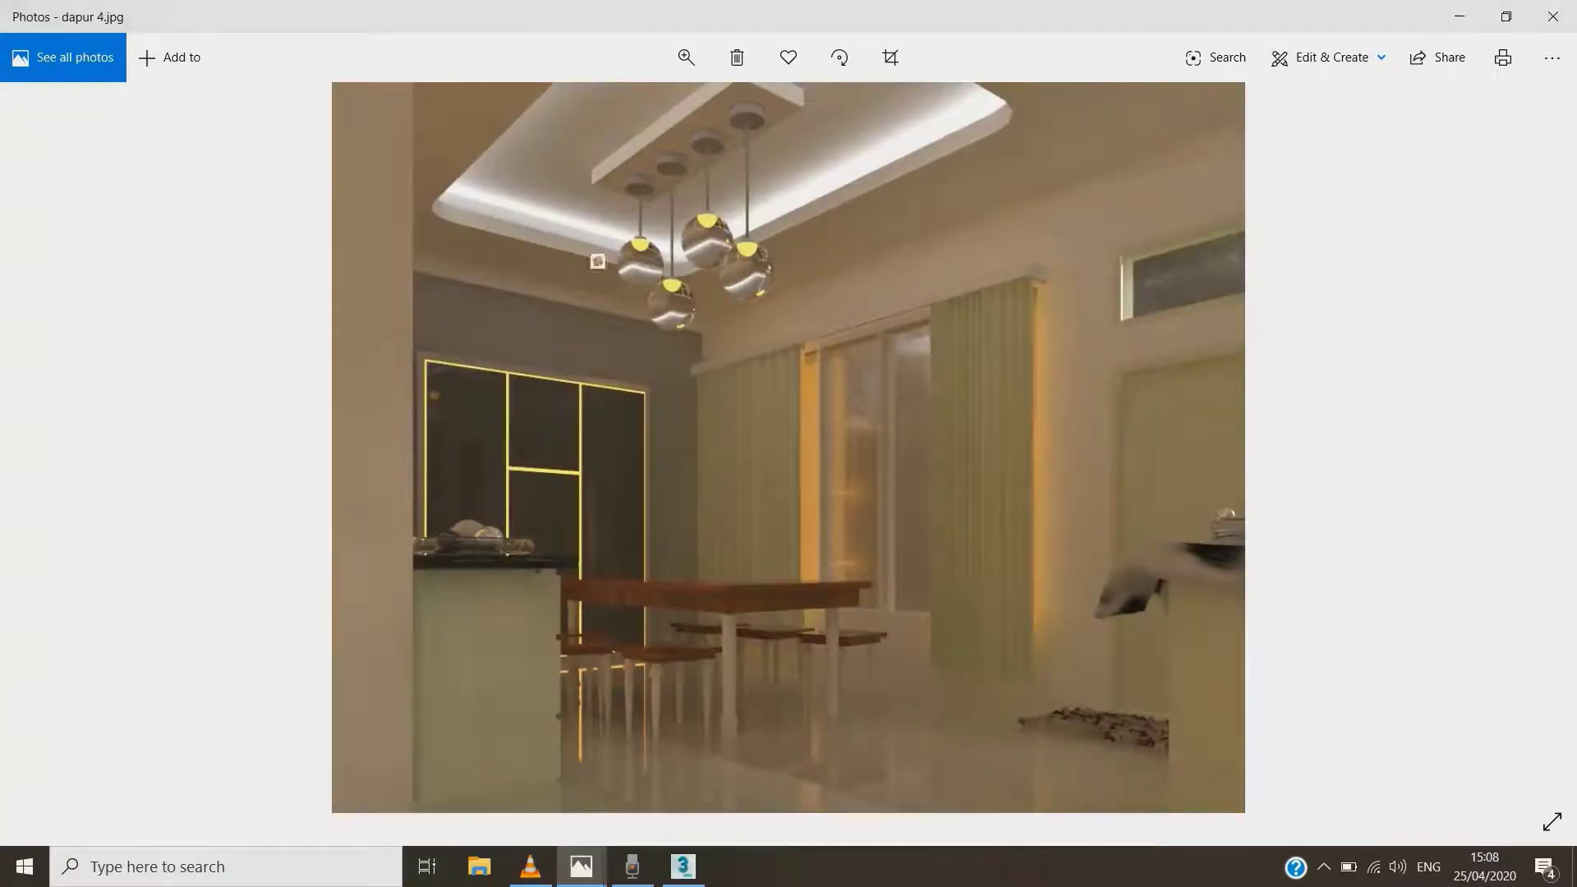
click(681, 864)
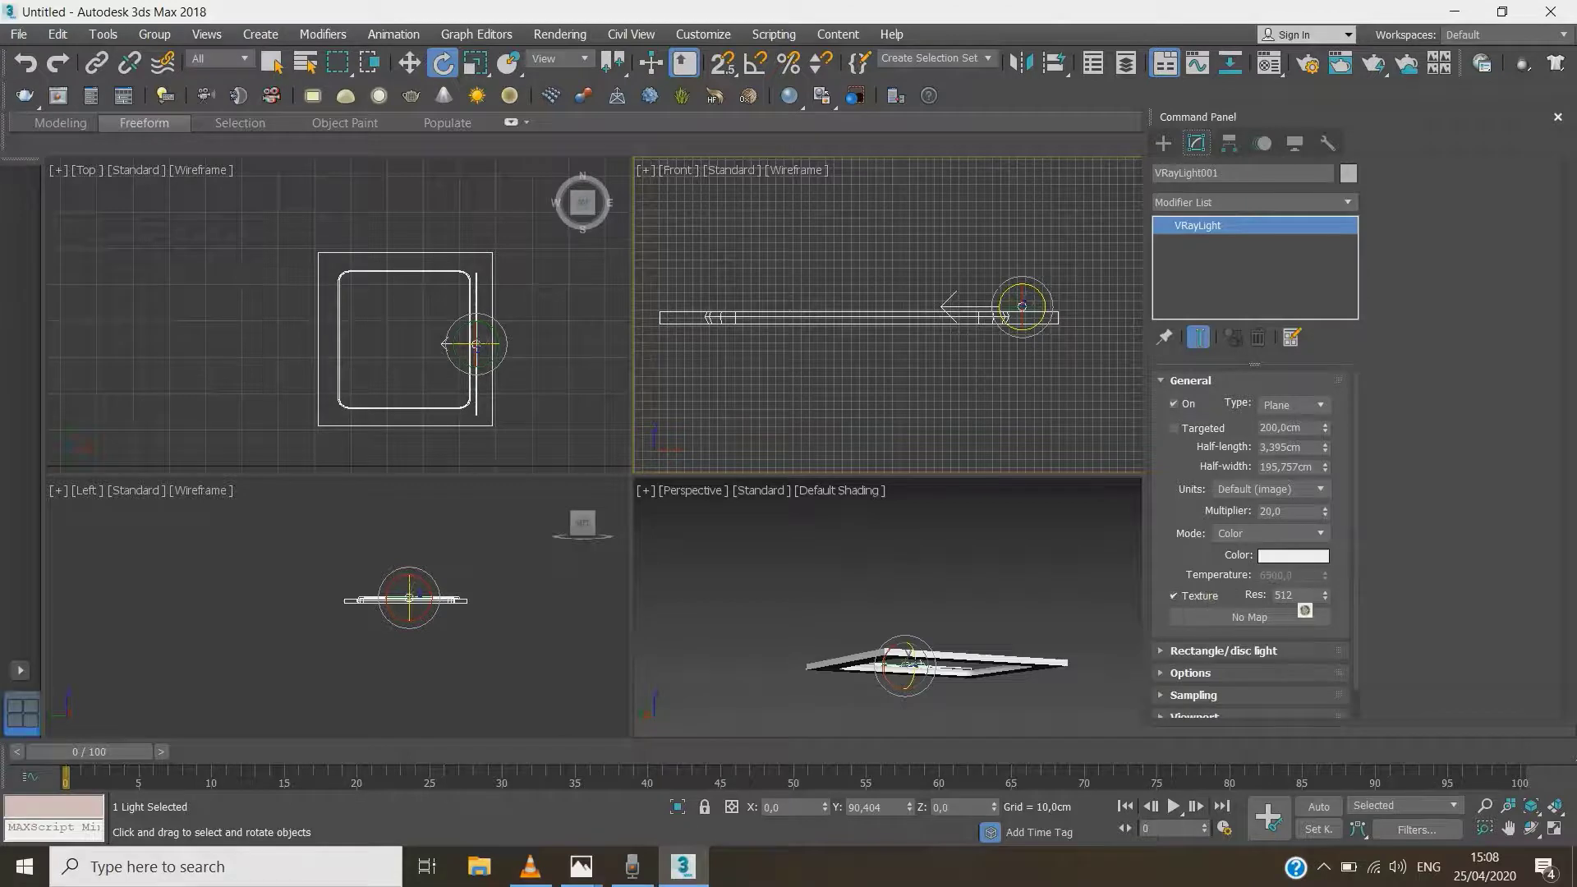
Enable Invisible and disable Affect reflections in the VRay light's options
scroll(1214, 653, down, 2)
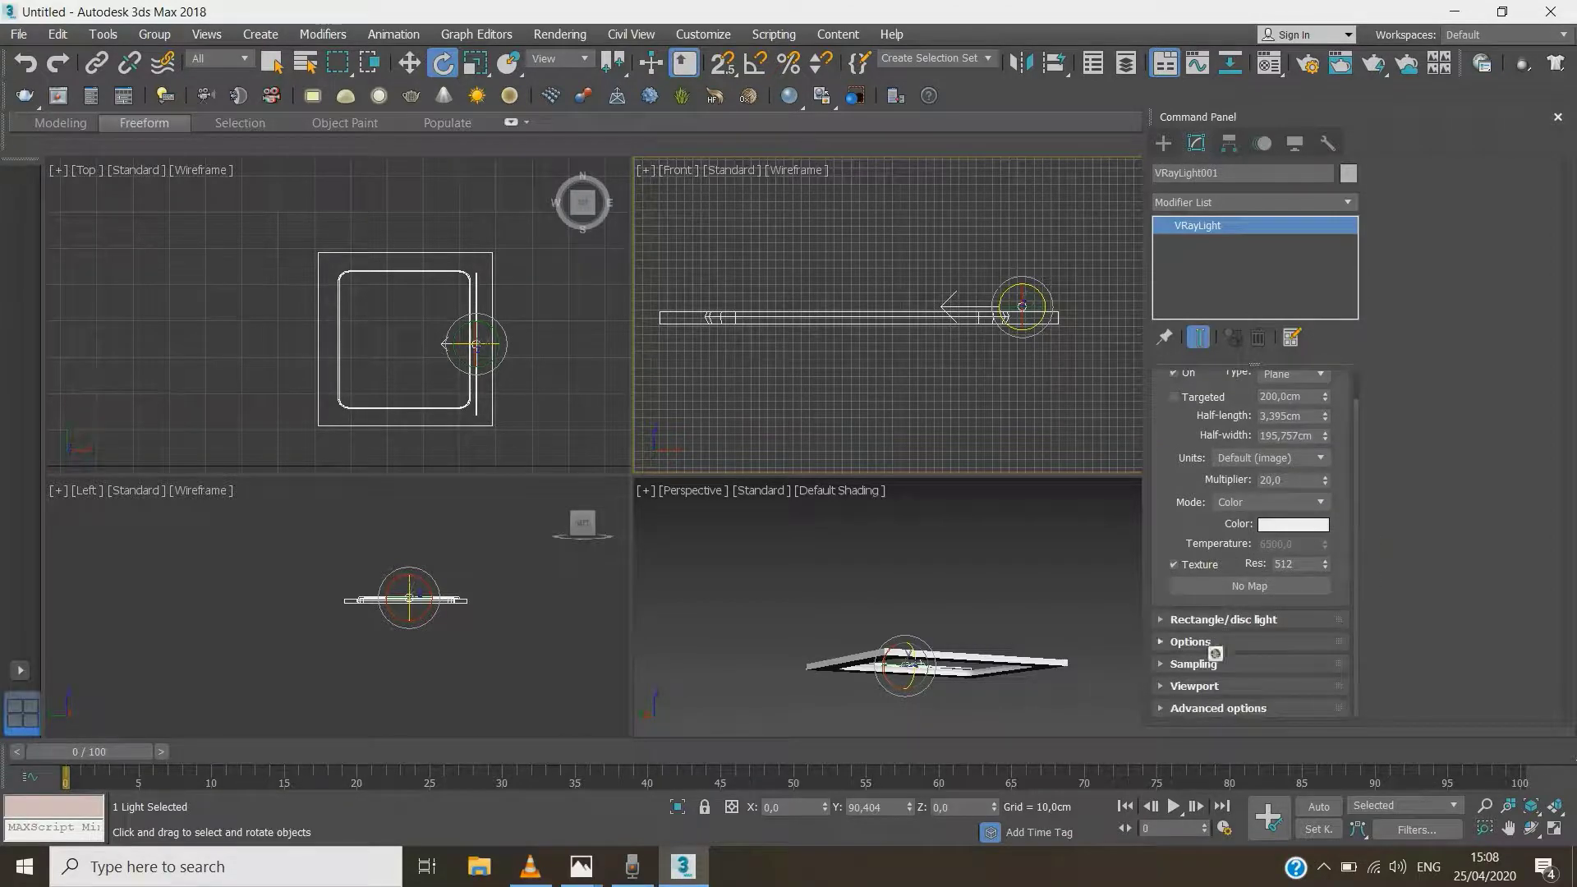
click(1163, 644)
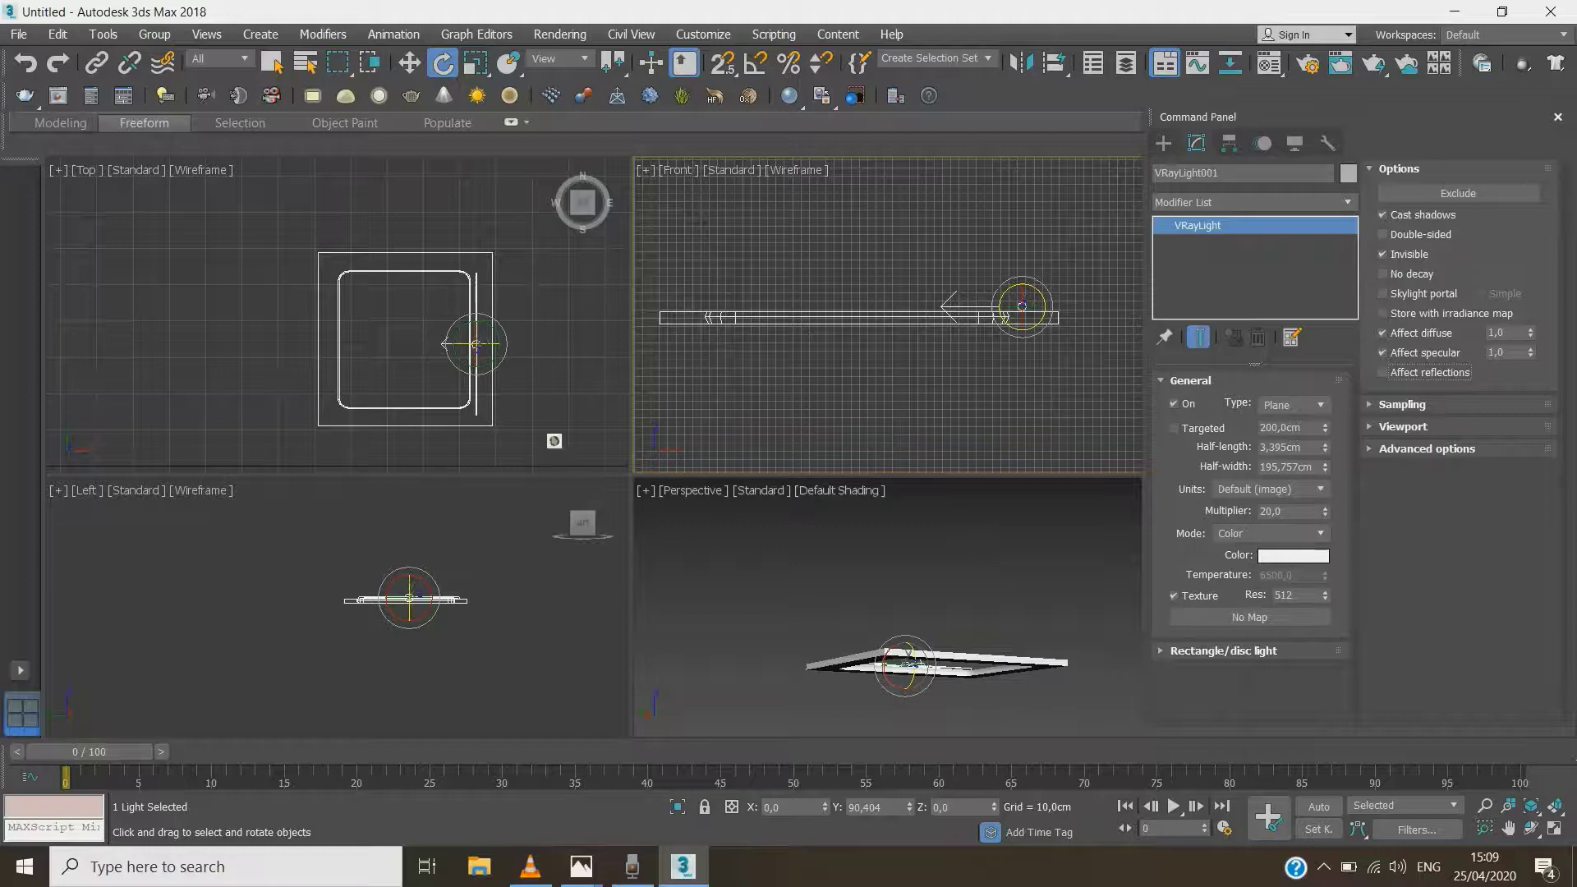
Clone the VRay light as a copy along the opening's left edge in the Top viewport, at about X -3362.6 cm
scroll(476, 345, up, 1)
scroll(451, 414, down, 1)
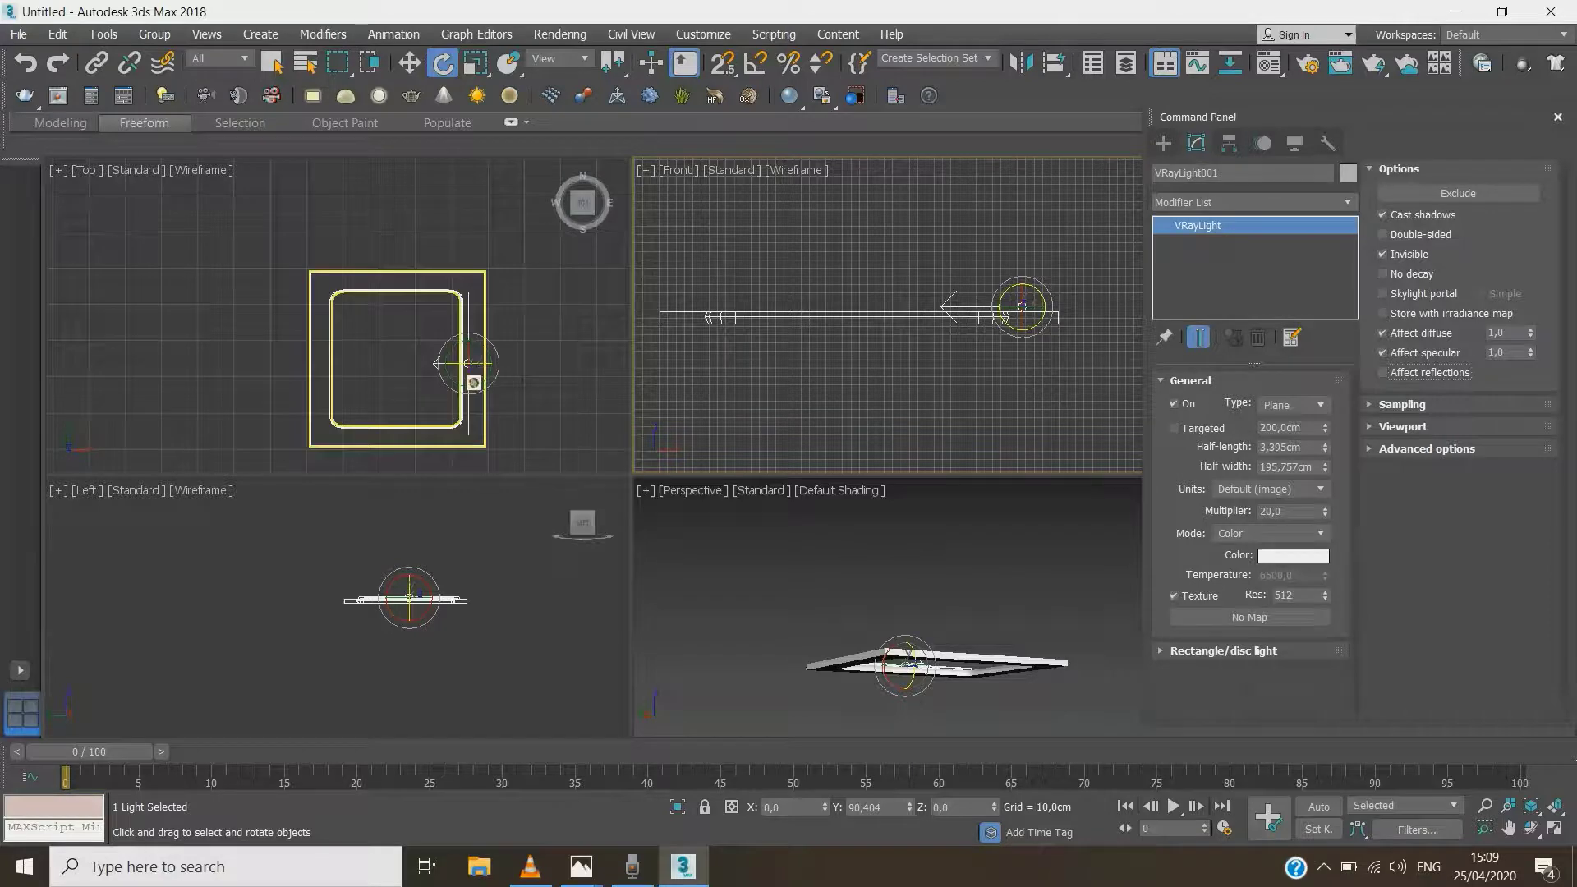
scroll(482, 374, up, 1)
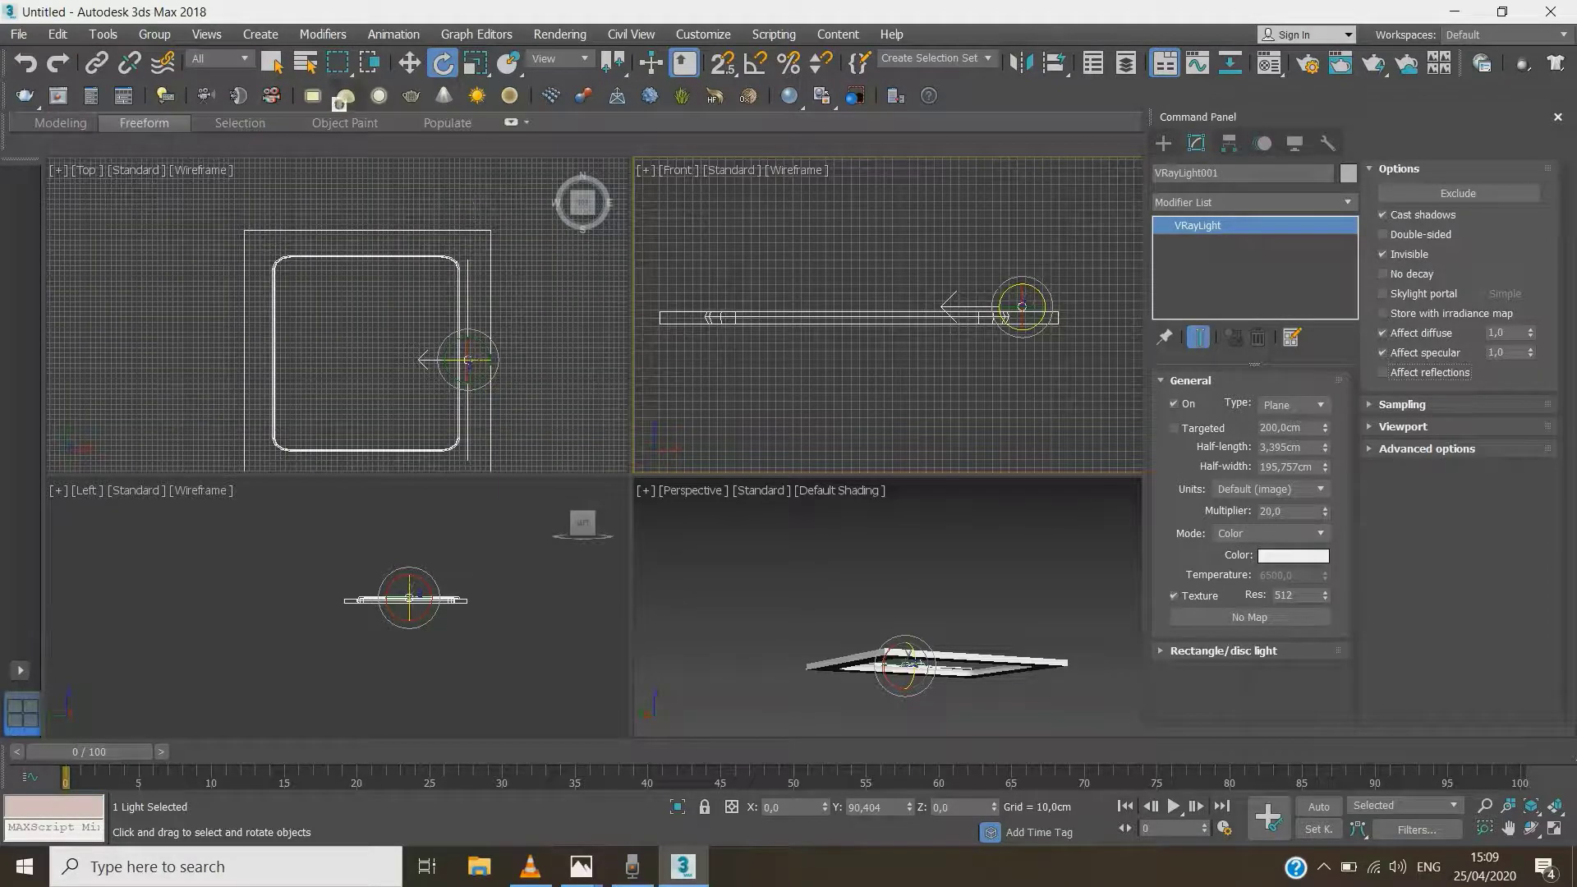
click(409, 62)
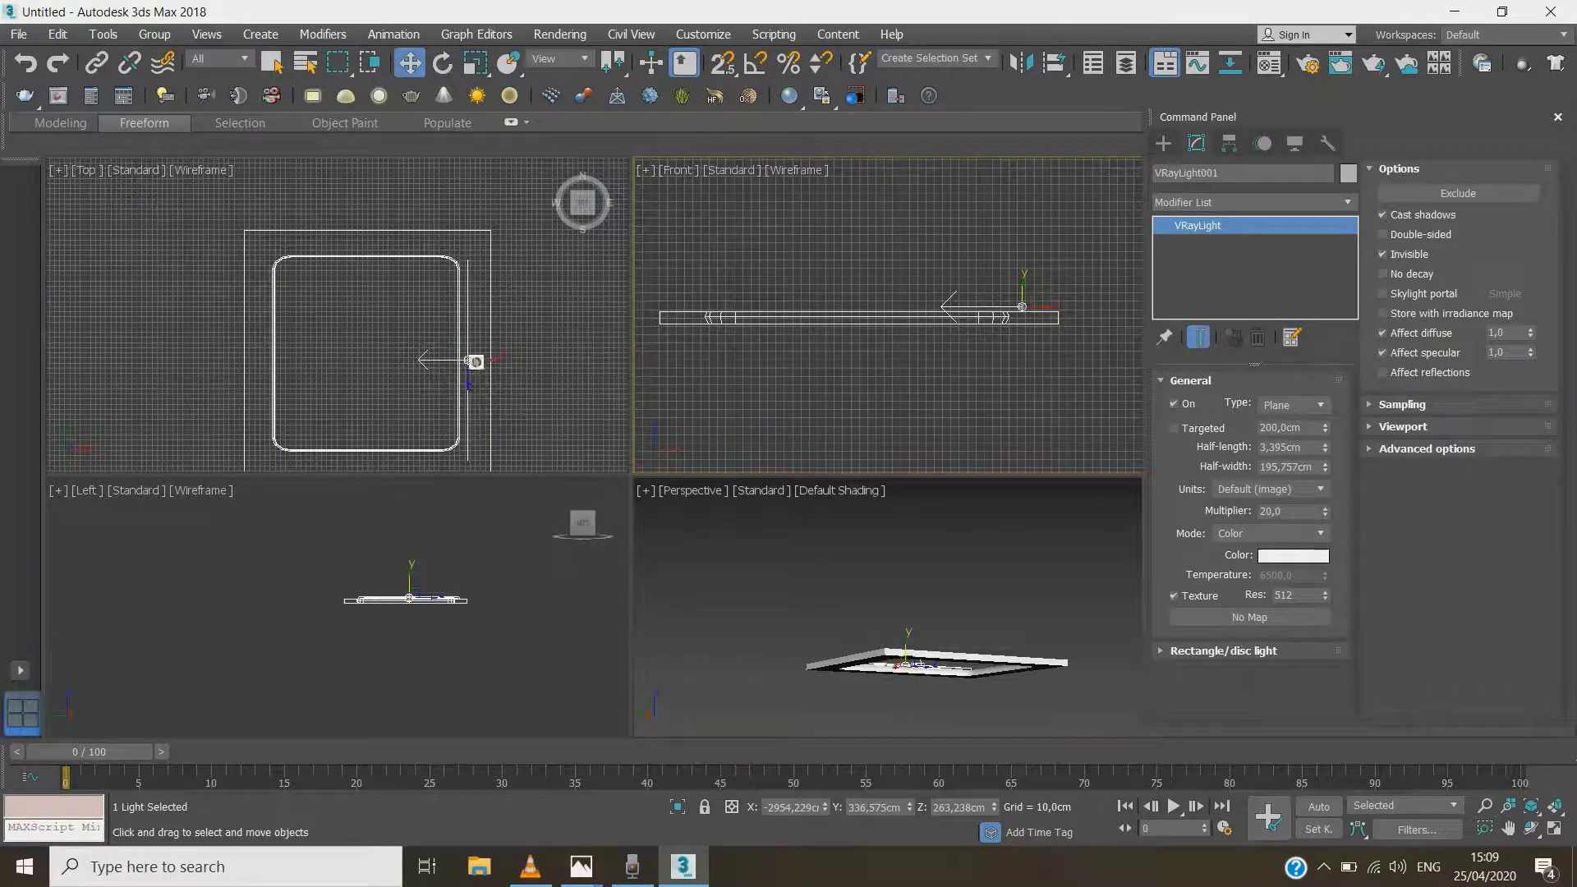
click(474, 362)
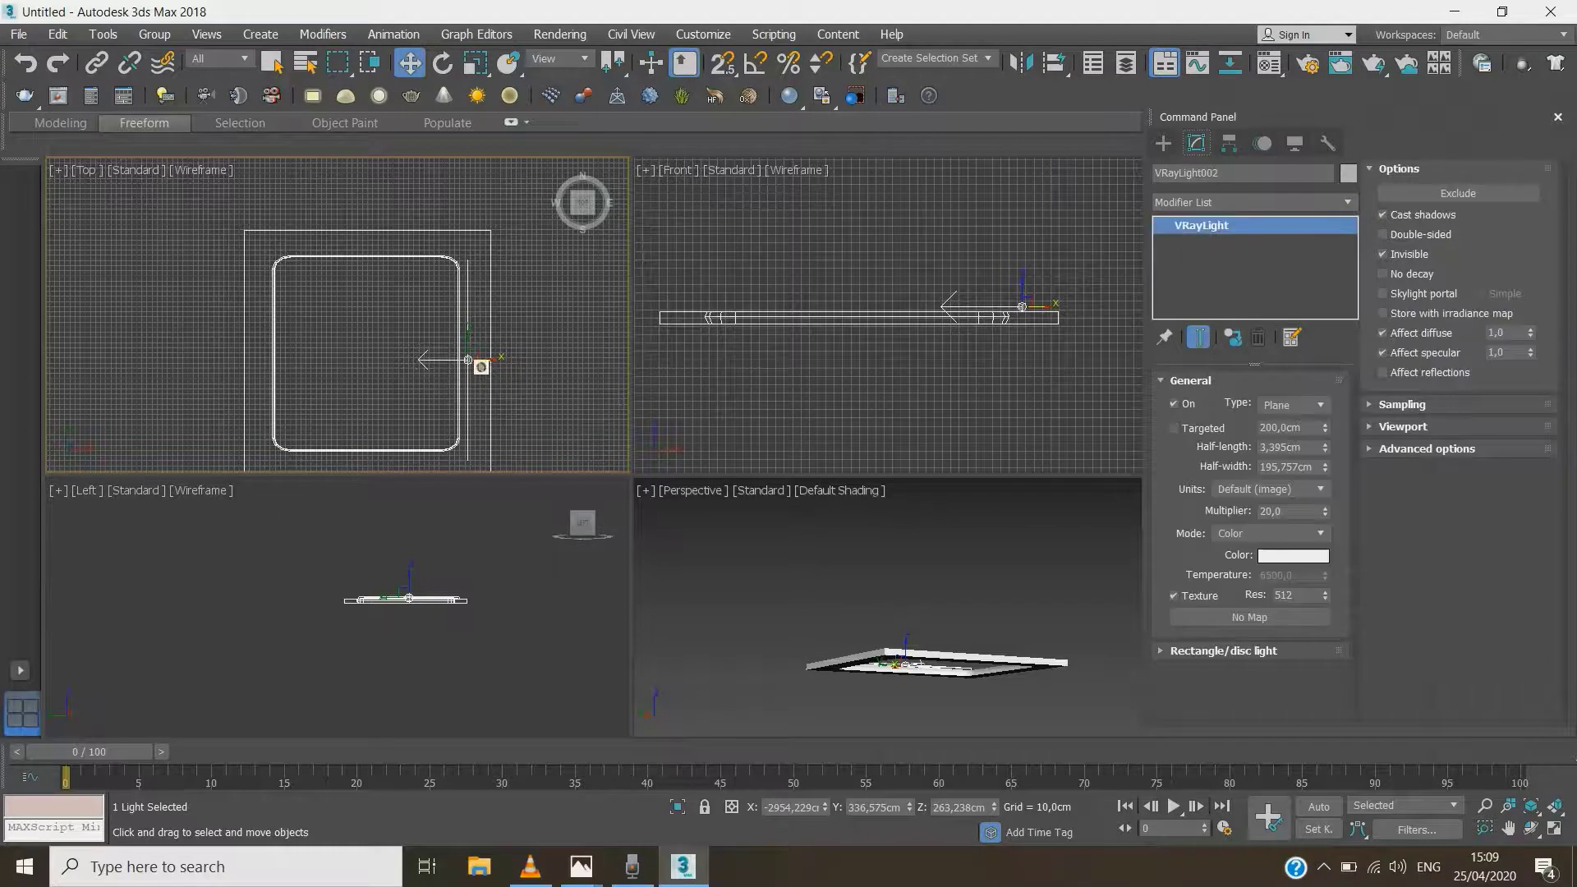
shift+drag(472, 360, 272, 342)
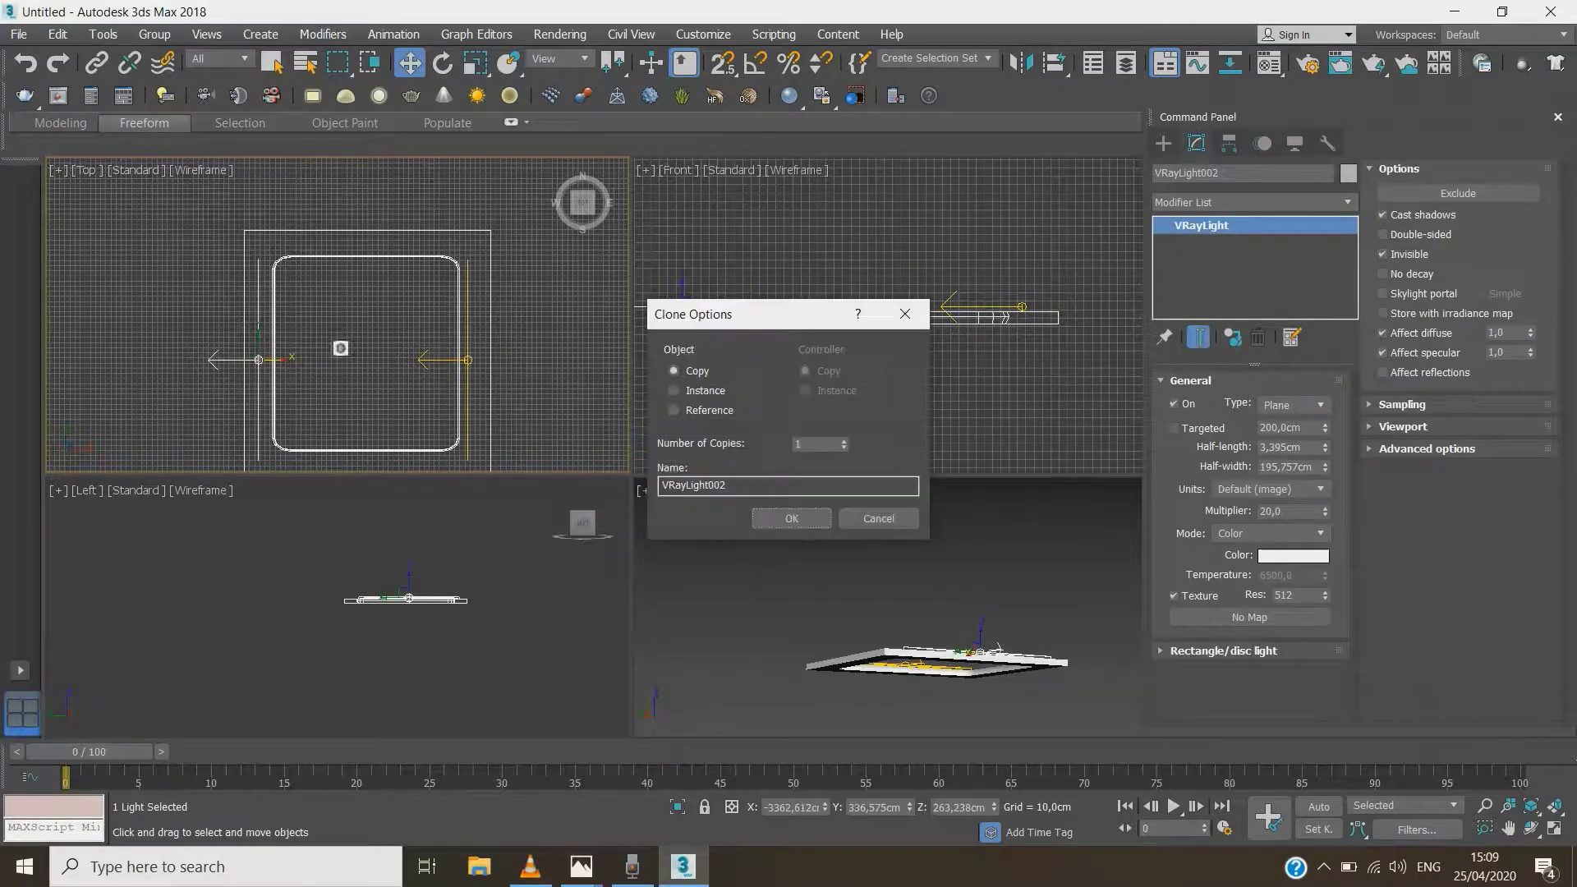
click(775, 519)
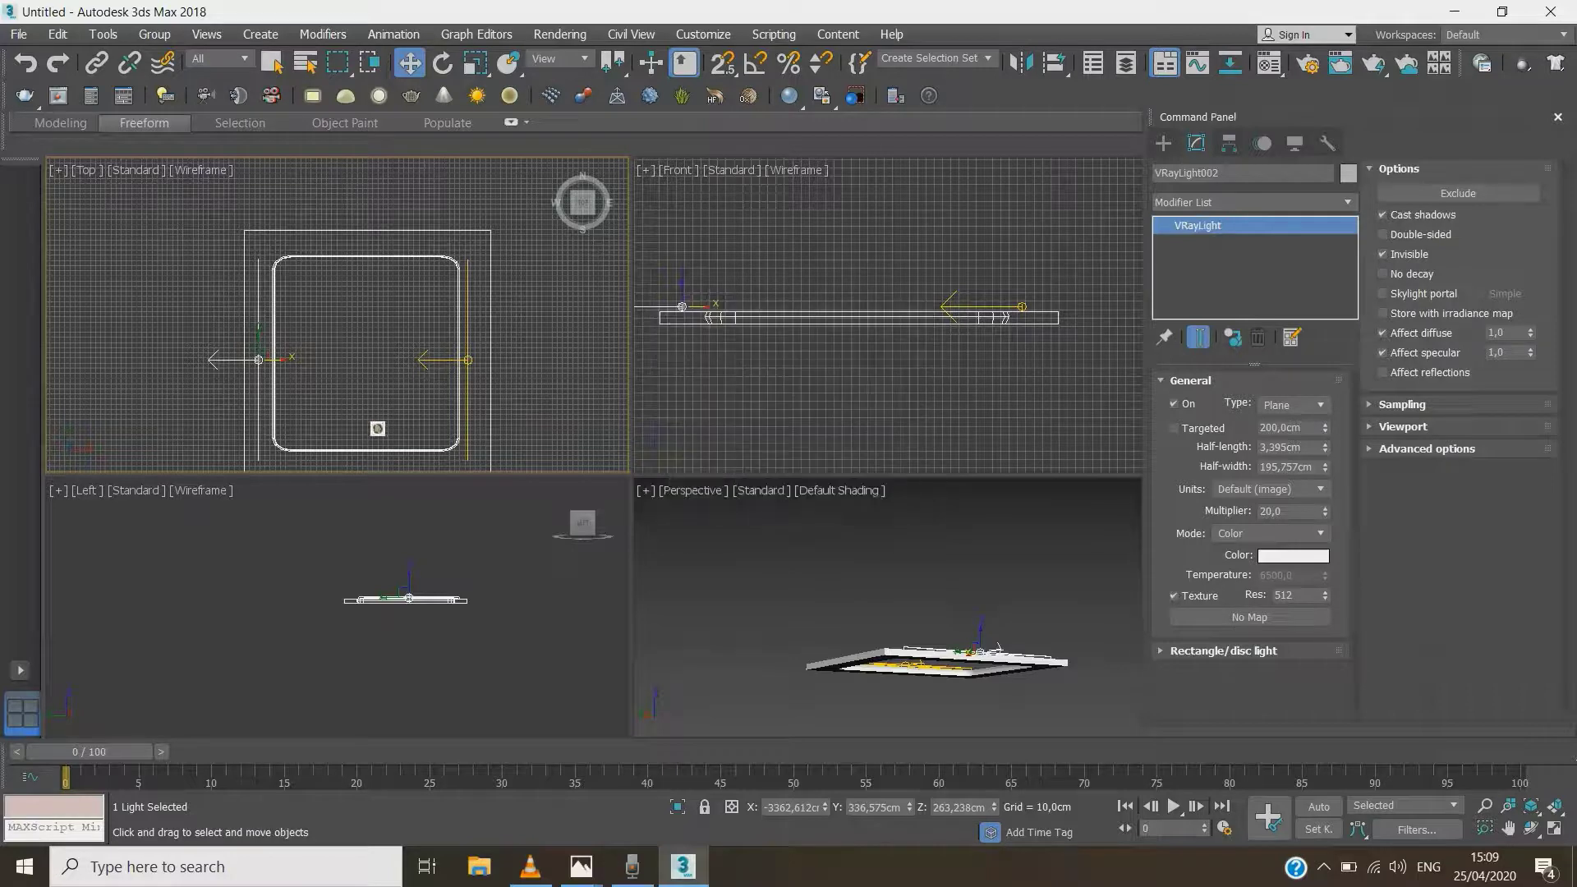
Rotate the copied light 180 degrees in the Top viewport so it points in toward the opening
key(e)
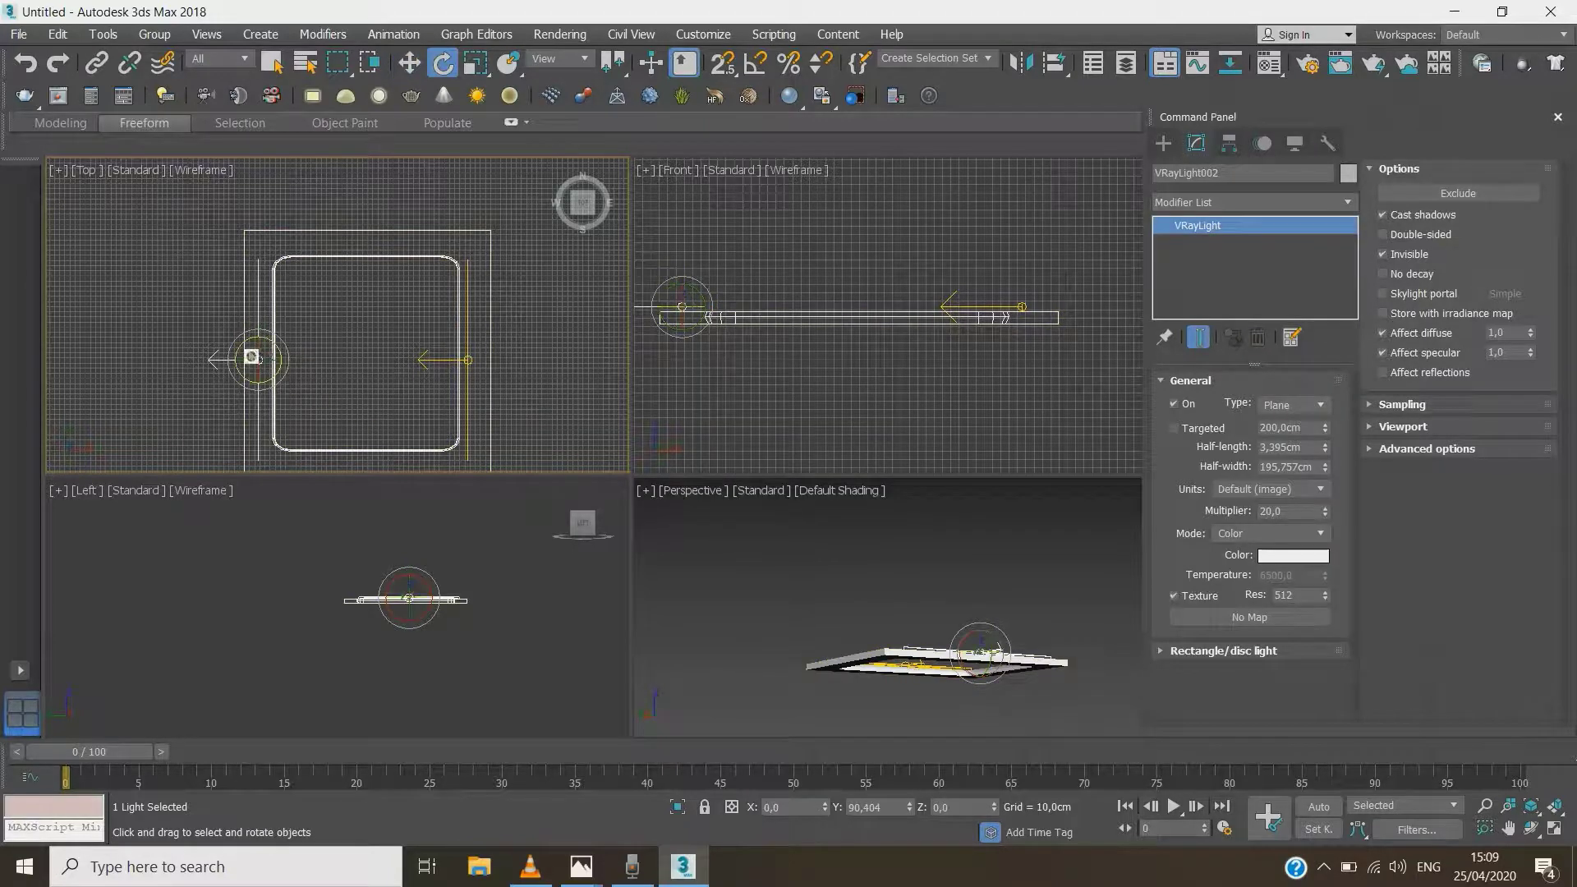
drag(249, 355, 109, 617)
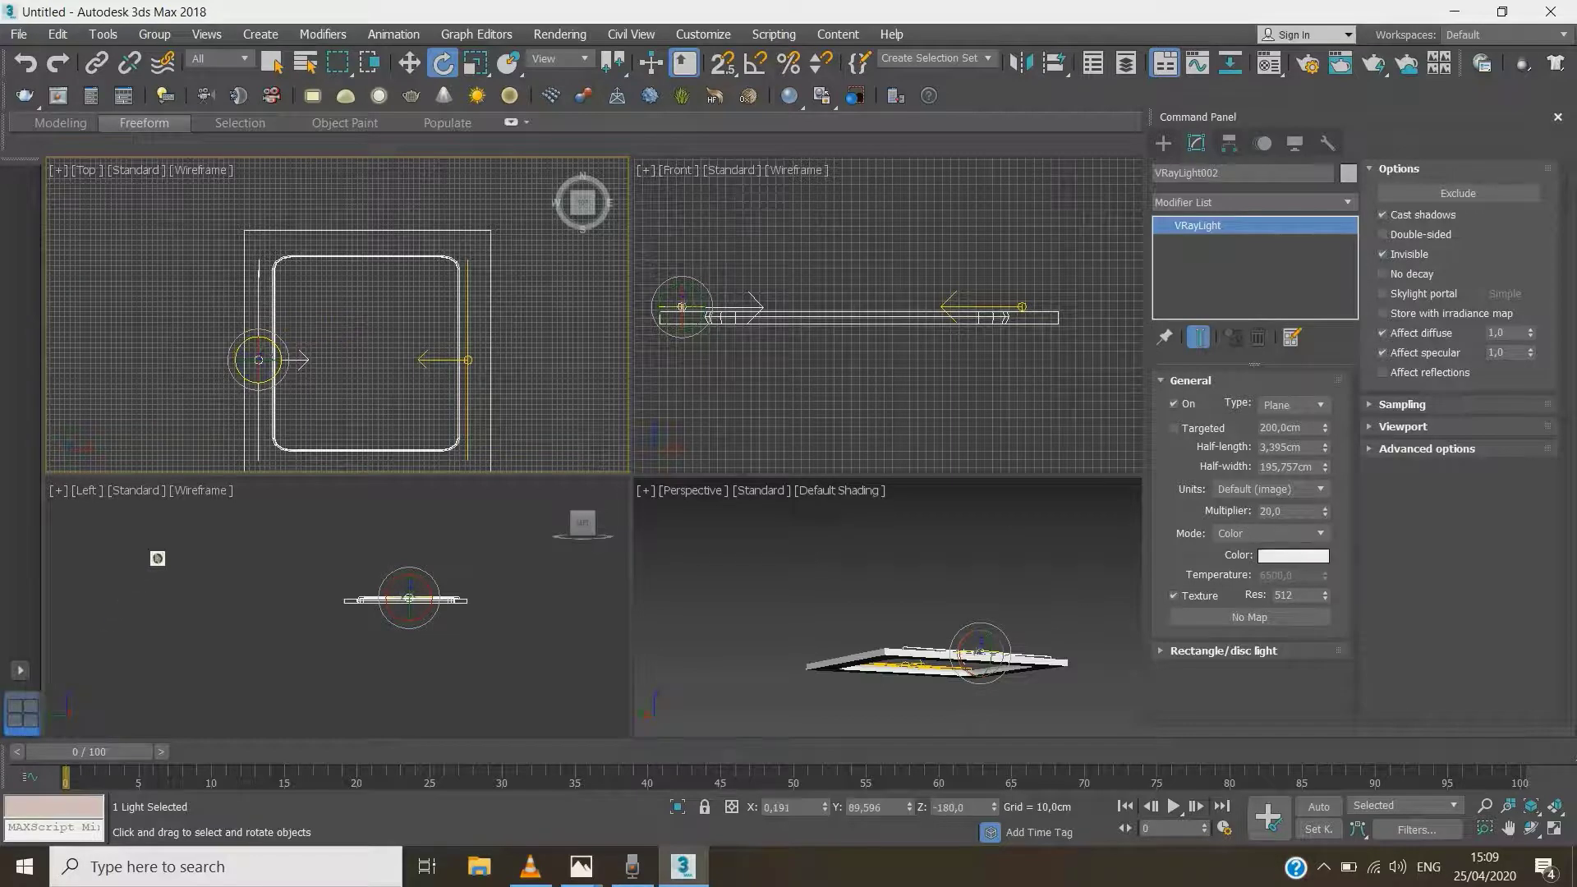
scroll(352, 332, down, 3)
click(363, 356)
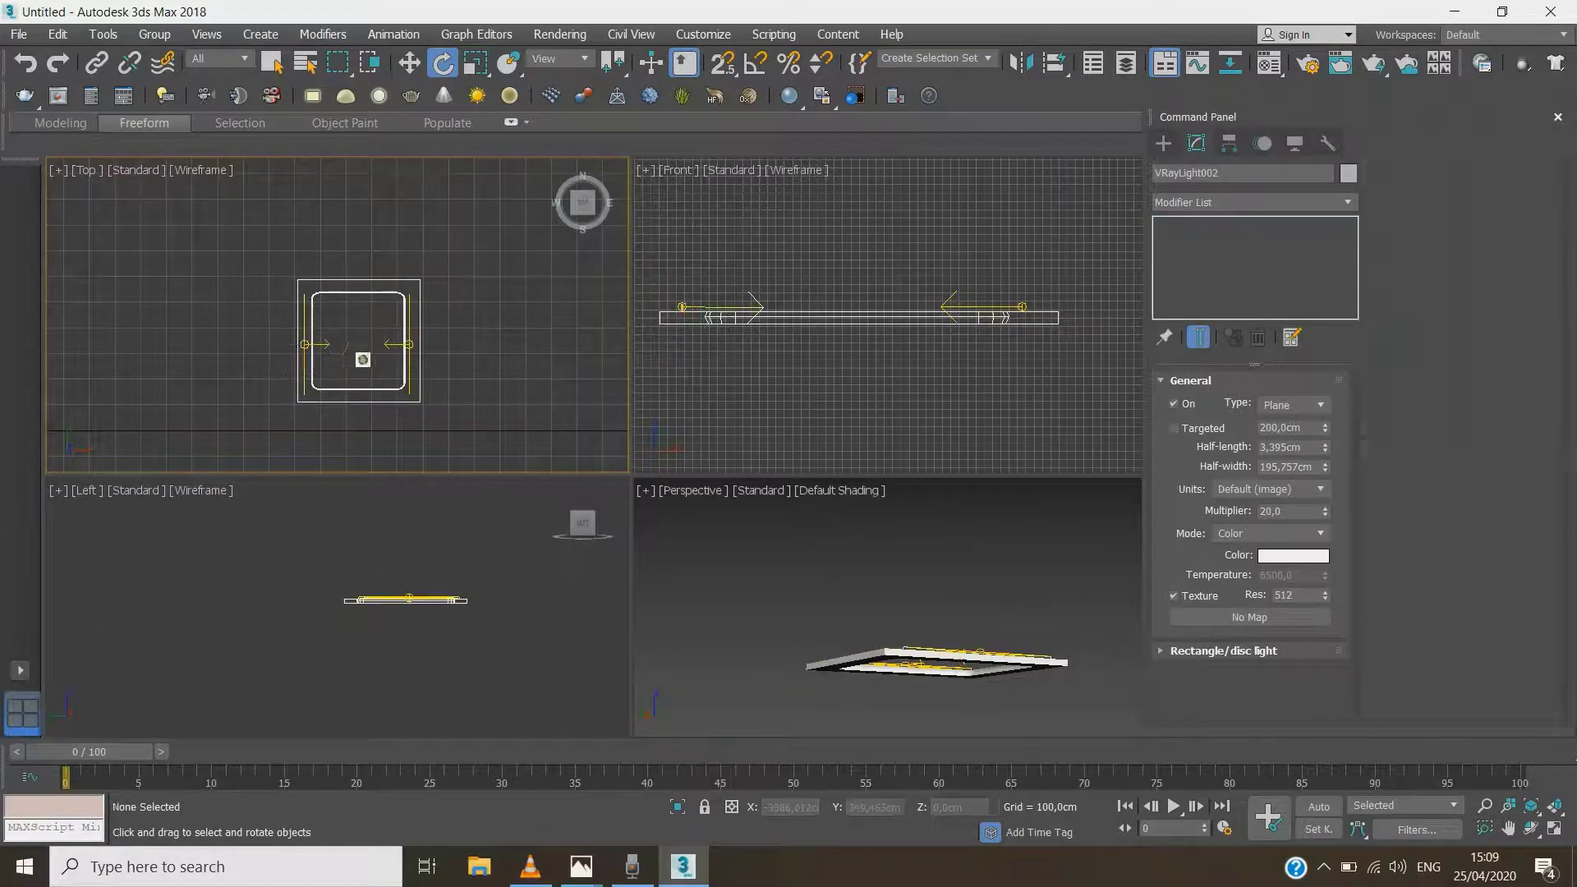
Turn on angle snap and clone the right-edge light as a copy just outside the slab in the Top viewport, at about X -2858.3 cm
click(744, 69)
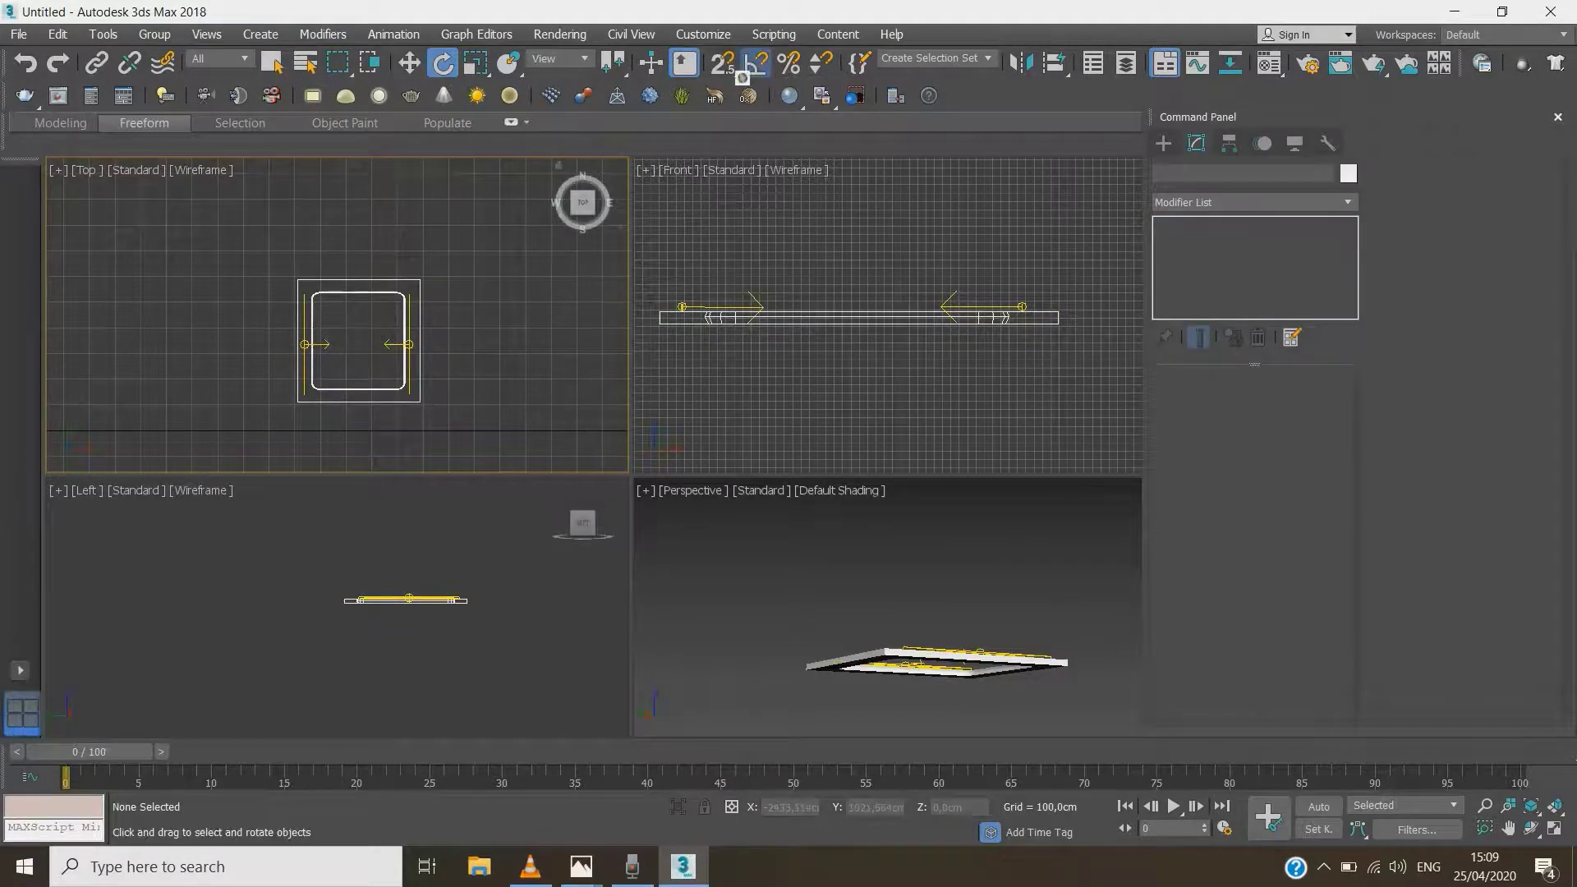
scroll(456, 296, up, 3)
scroll(441, 298, down, 3)
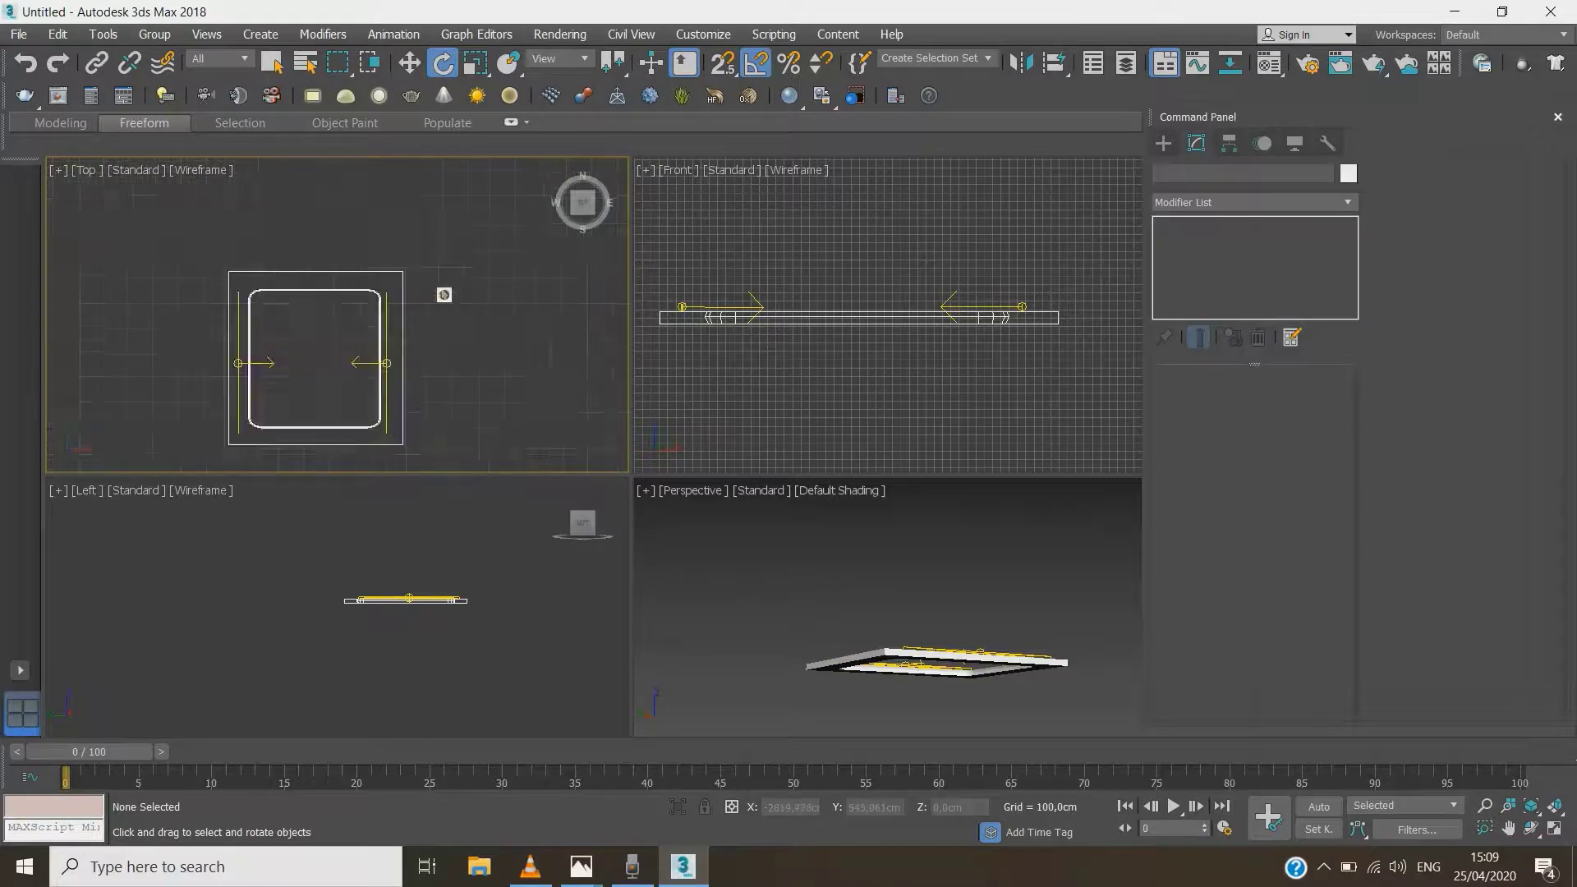
scroll(408, 345, up, 2)
click(409, 344)
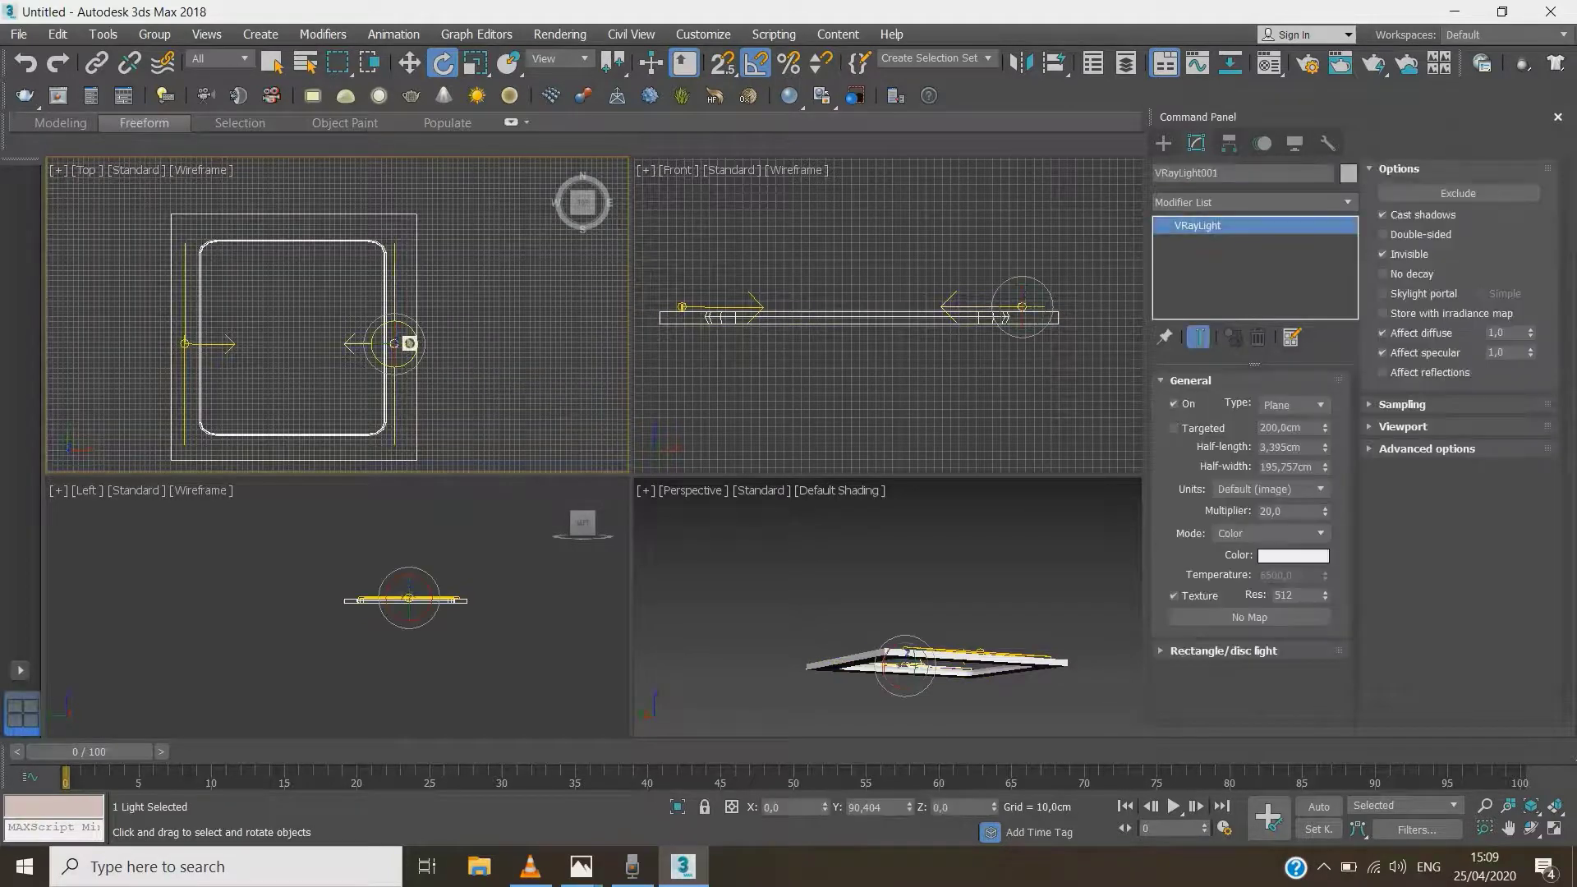
key(w)
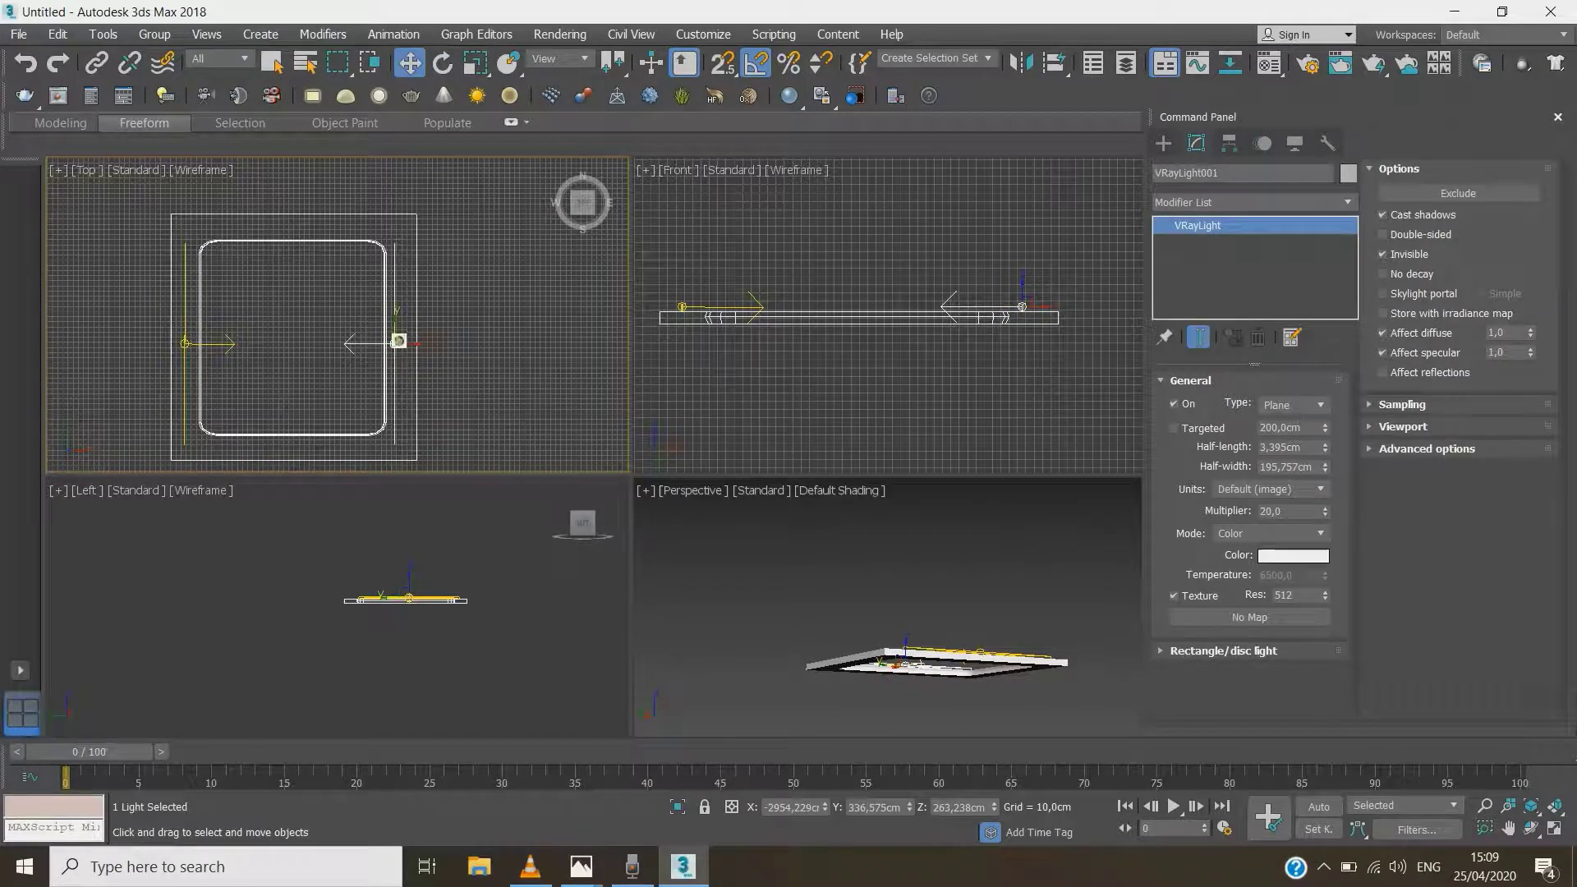
shift+drag(399, 340, 421, 343)
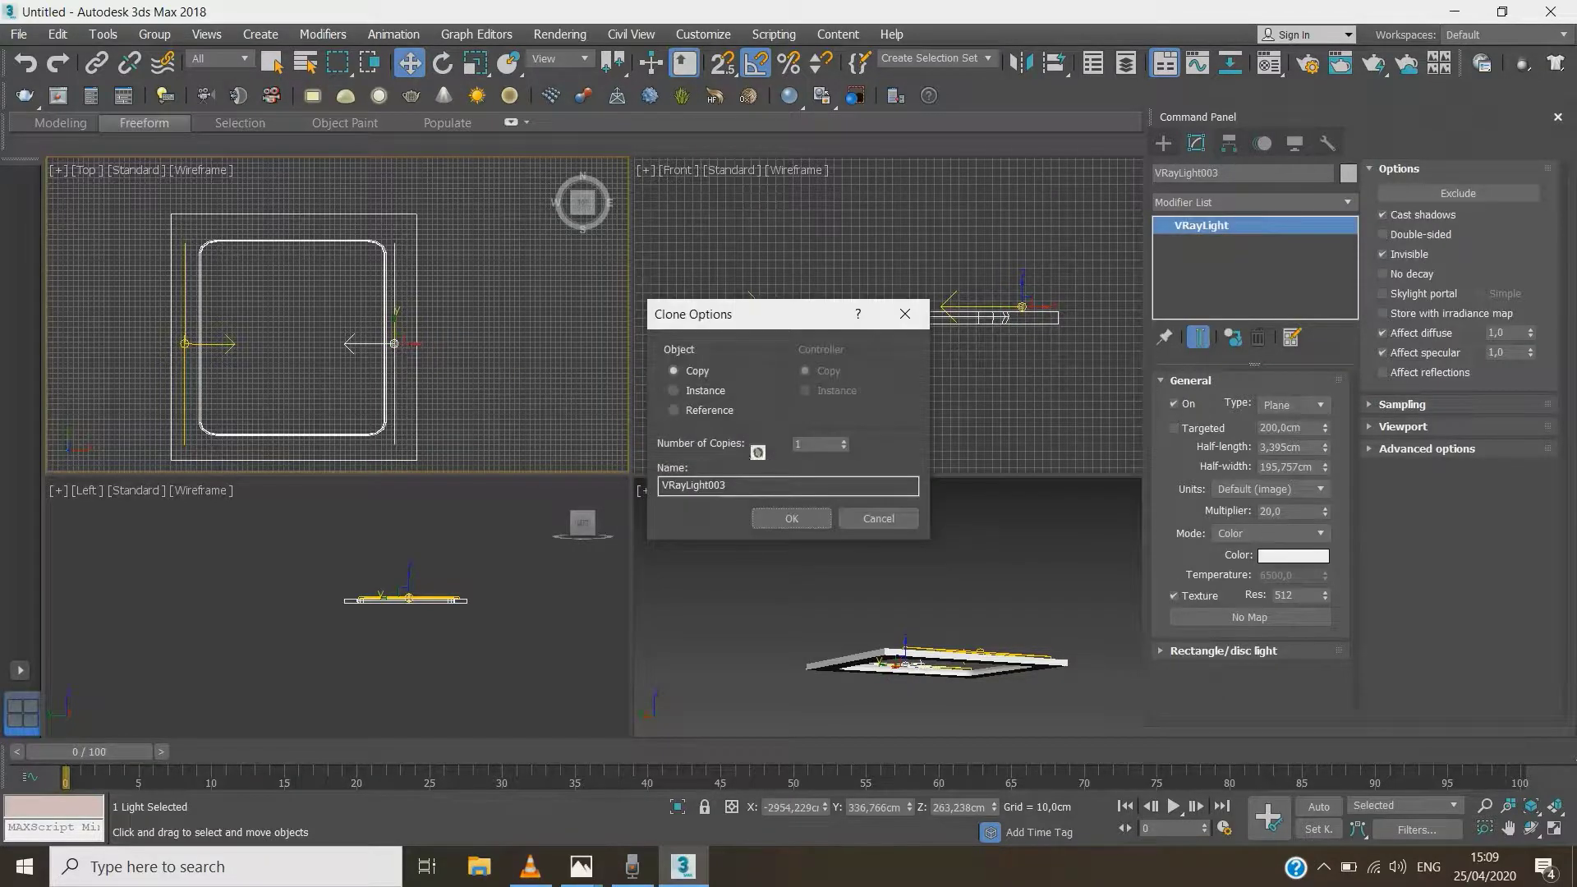
click(878, 519)
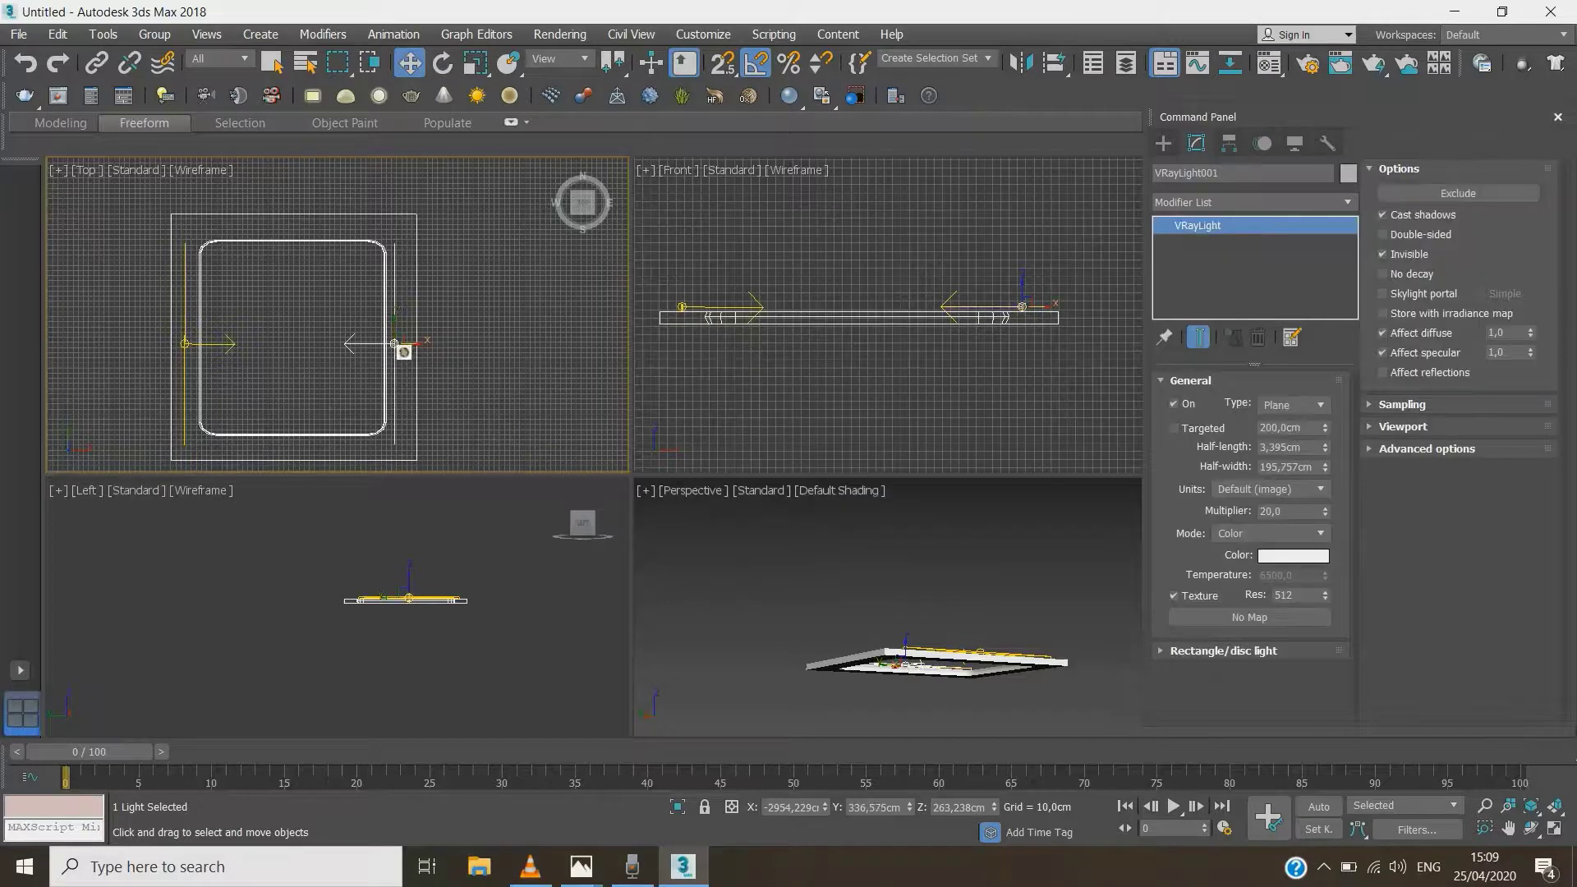
shift+drag(402, 343, 444, 343)
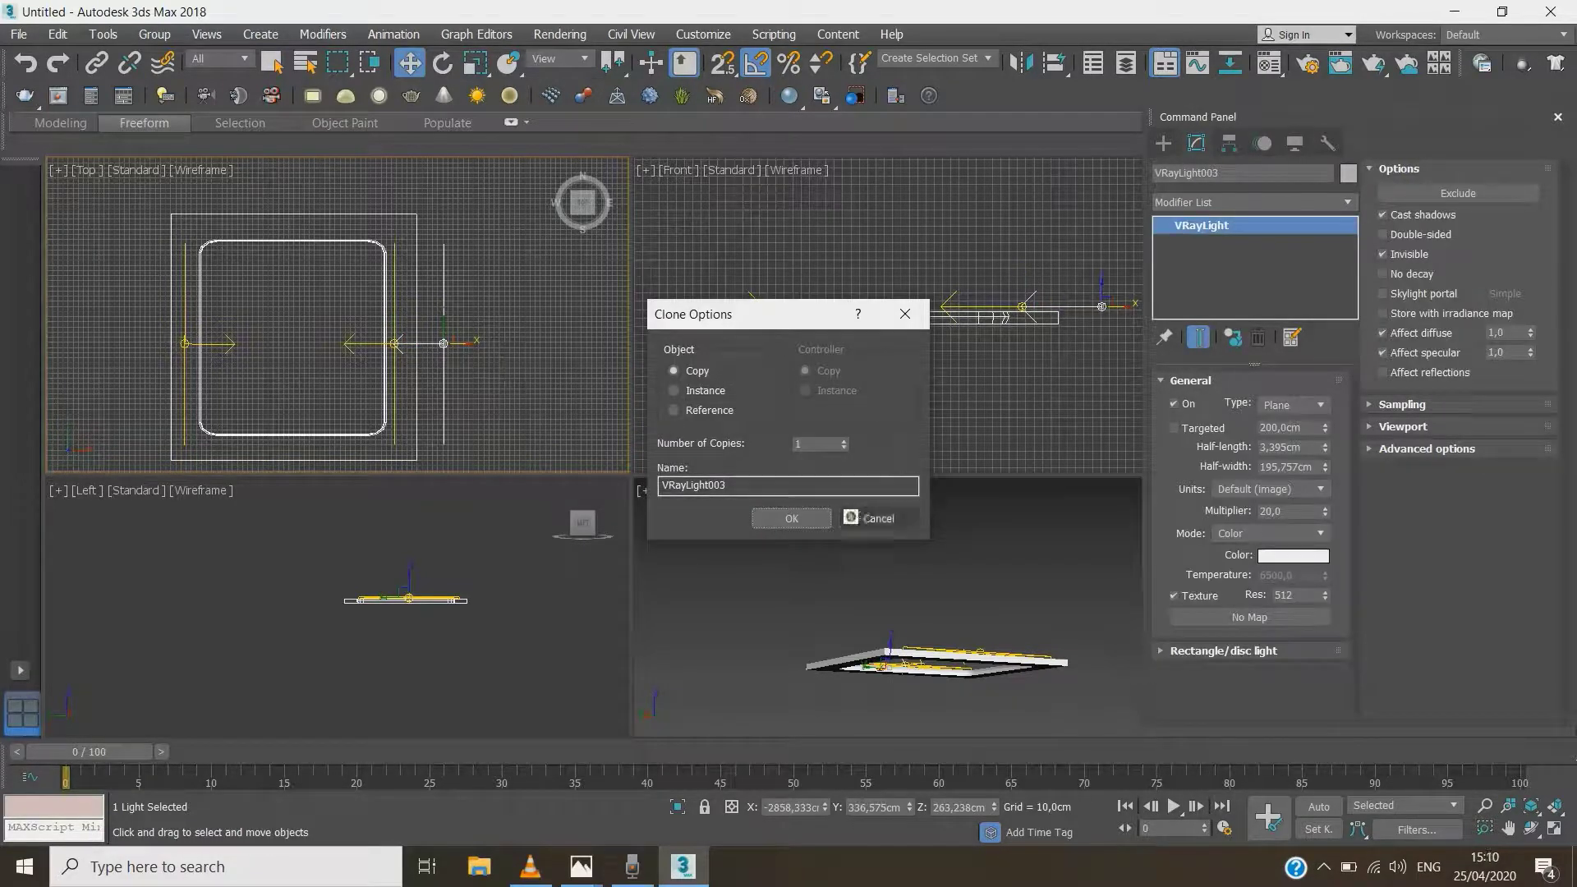
click(819, 523)
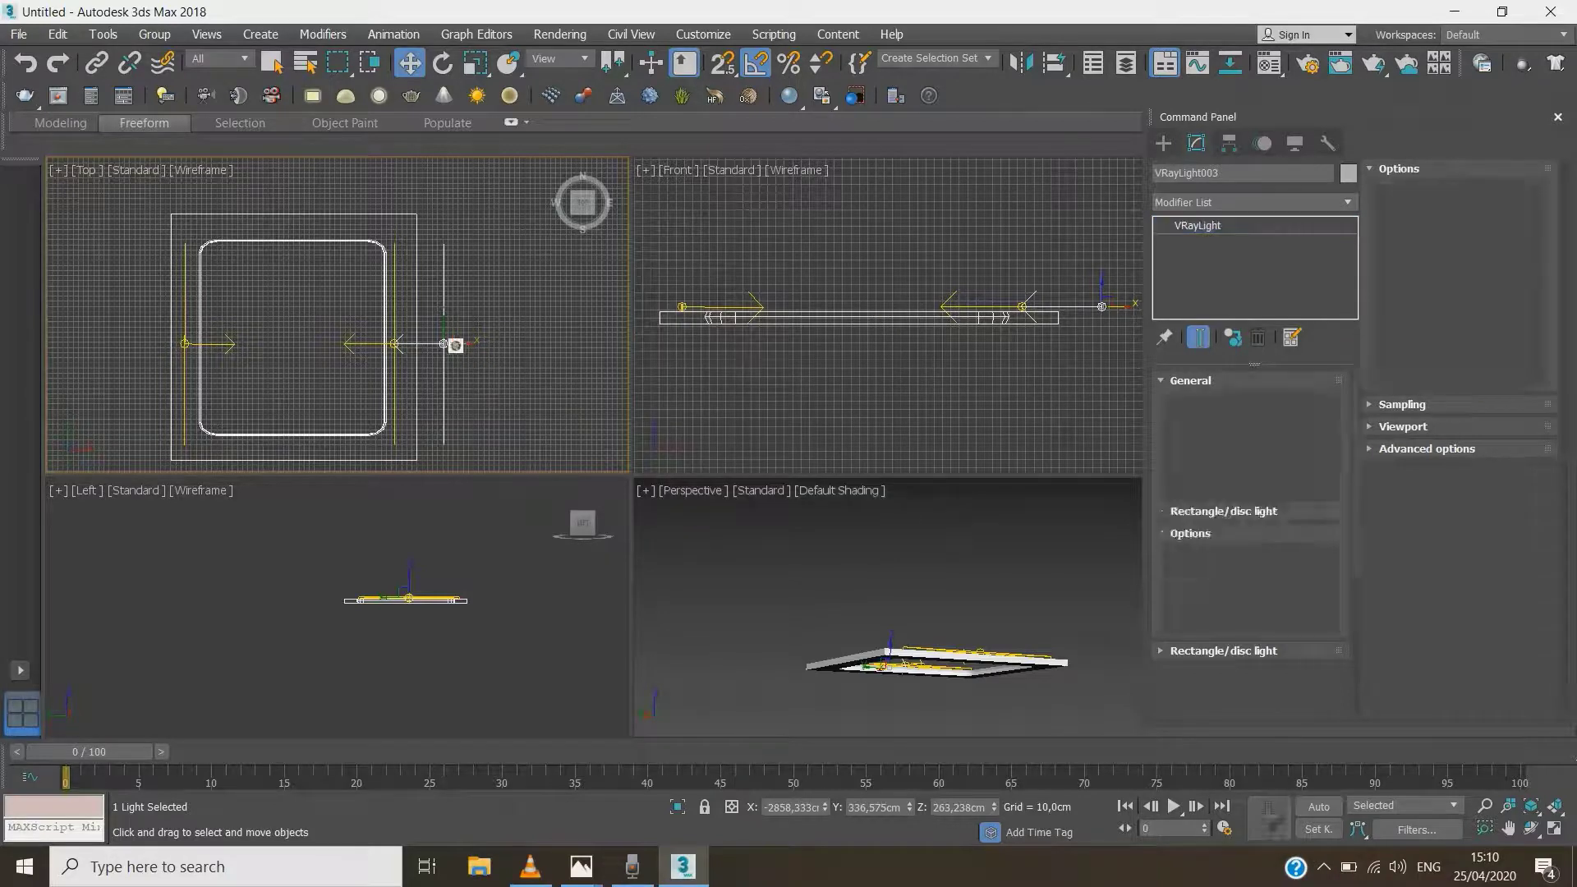
Rotate the newly copied light 90 degrees and place it along the opening's upper edge in the Top viewport, at about X -3149 cm, Y 543 cm
drag(456, 348, 518, 353)
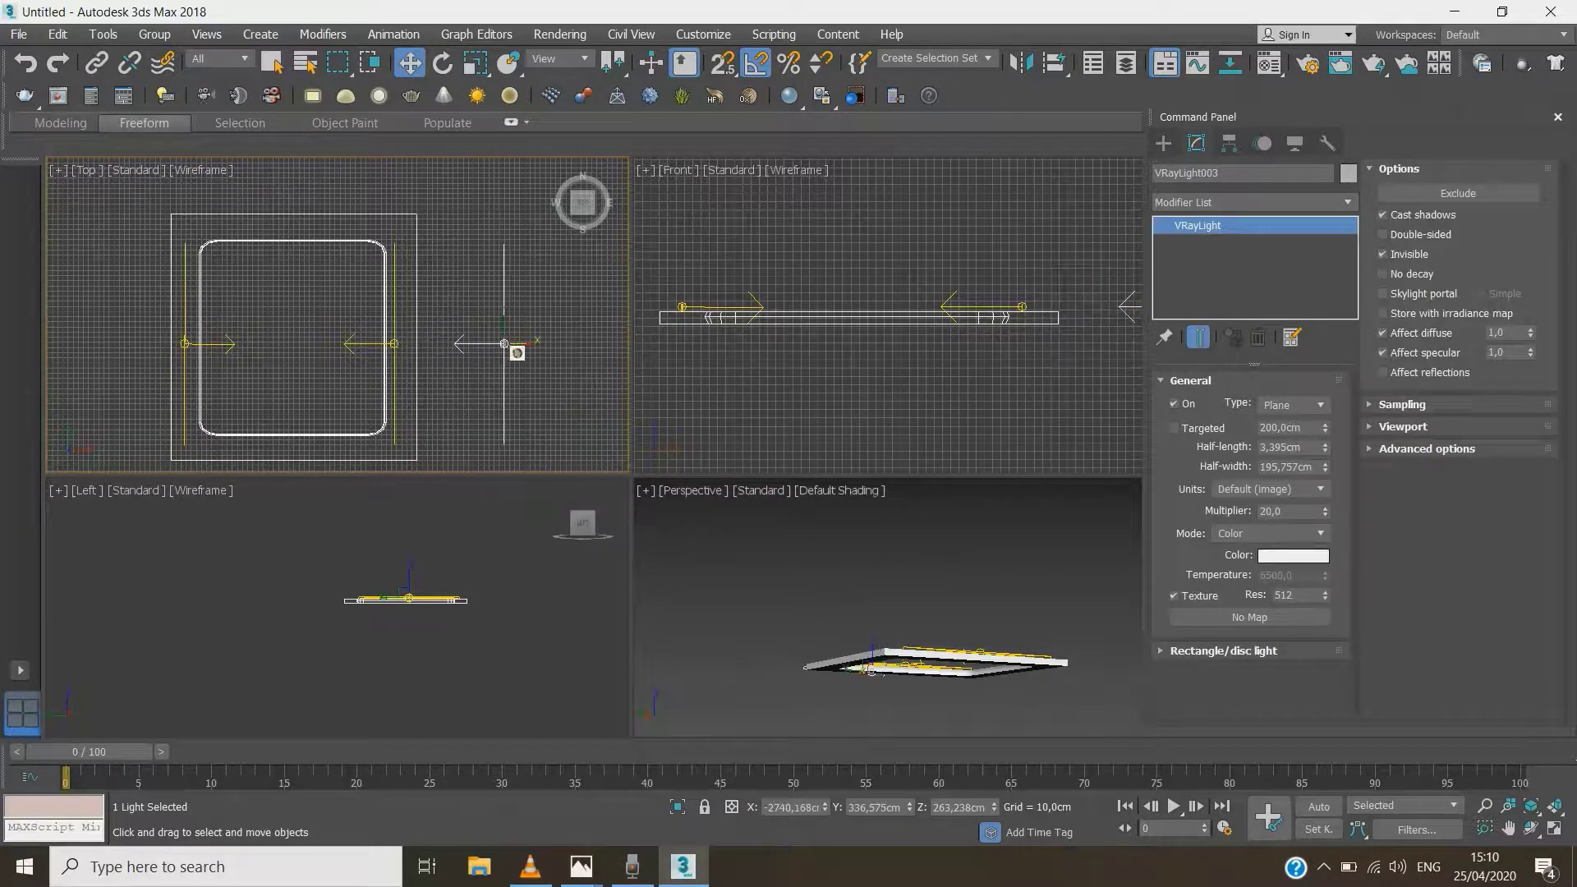
key(e)
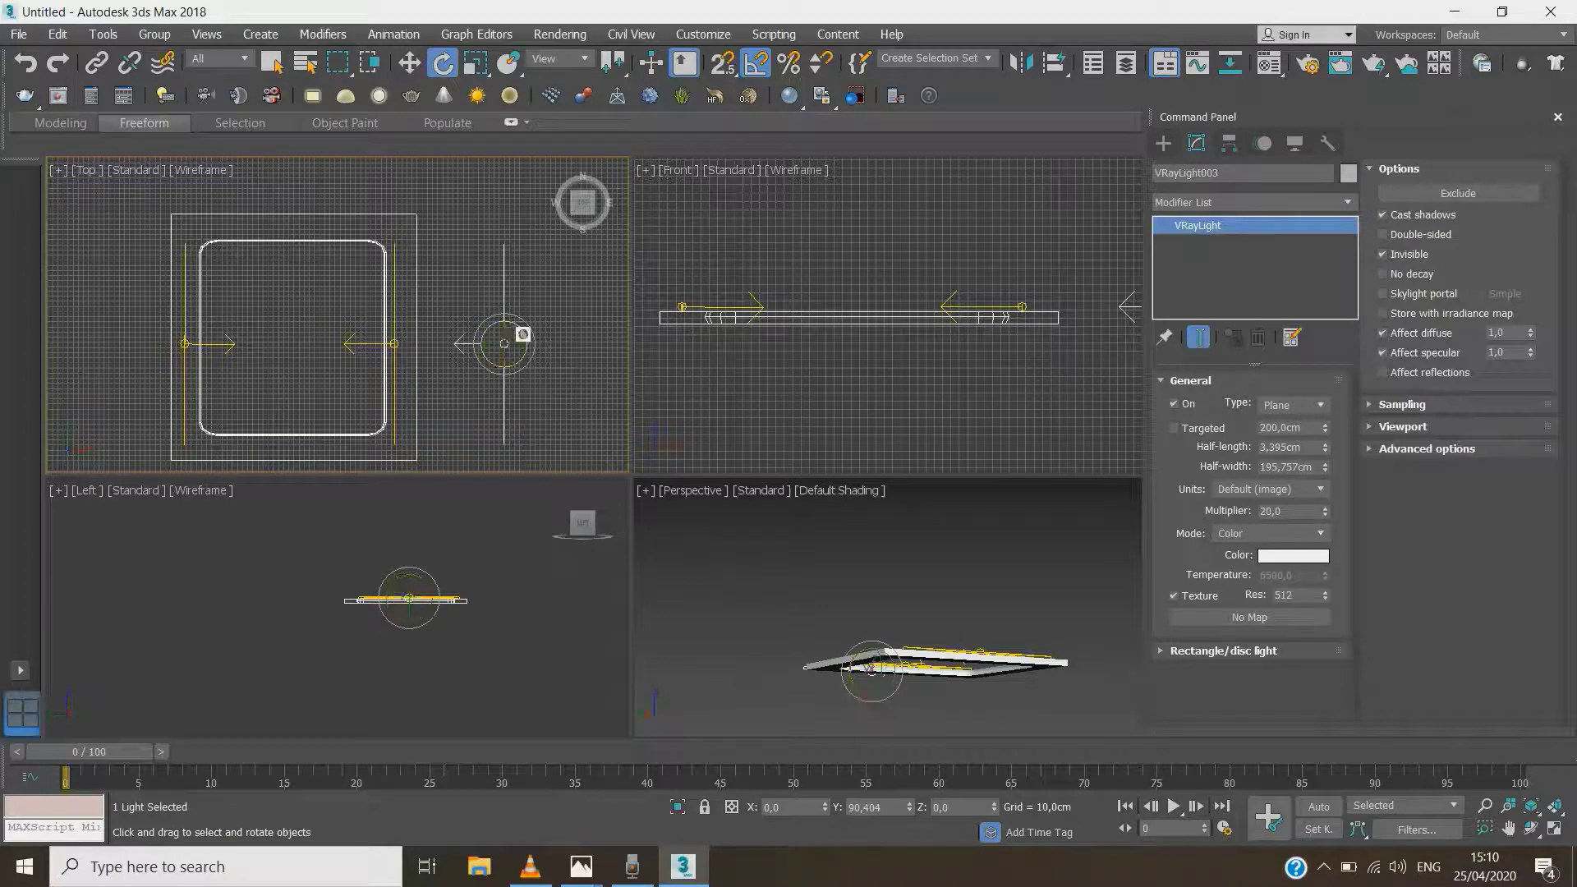
drag(522, 335, 447, 320)
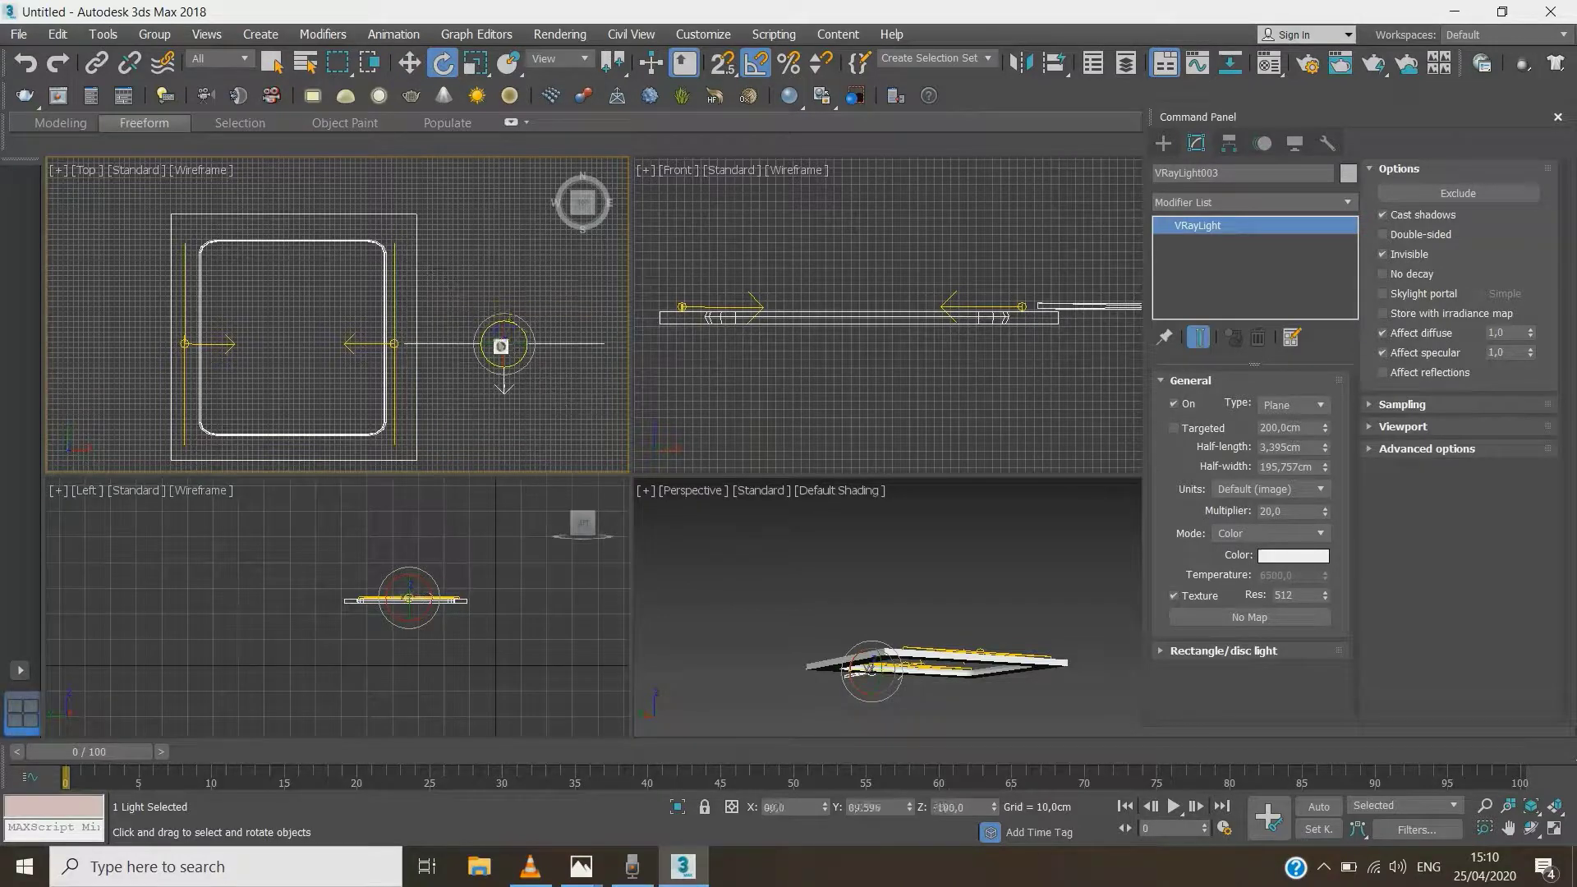
key(w)
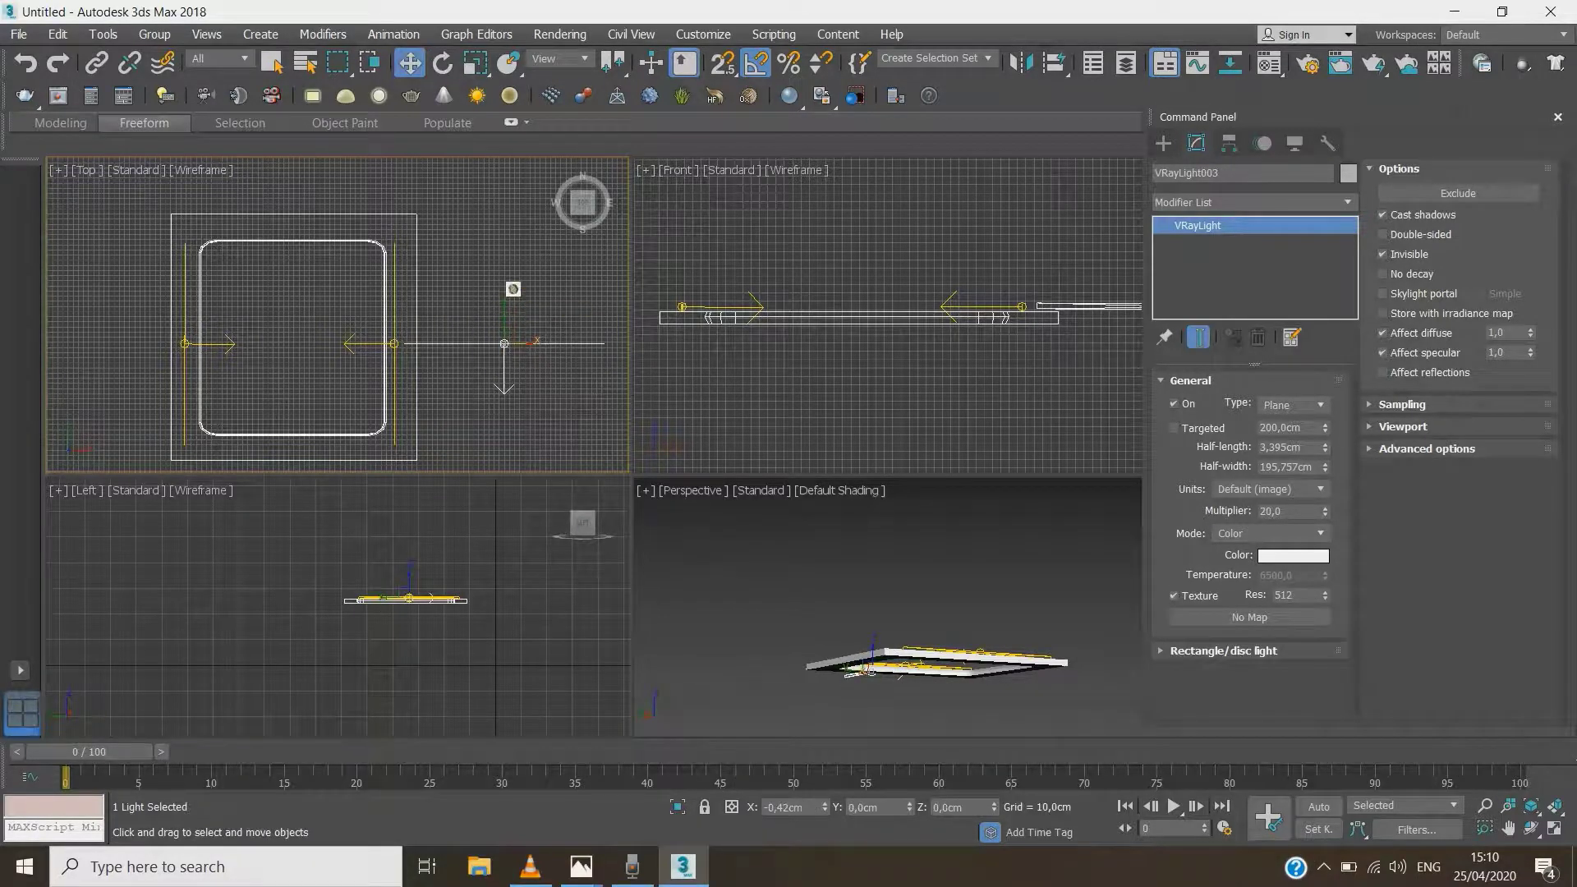
drag(511, 337, 325, 236)
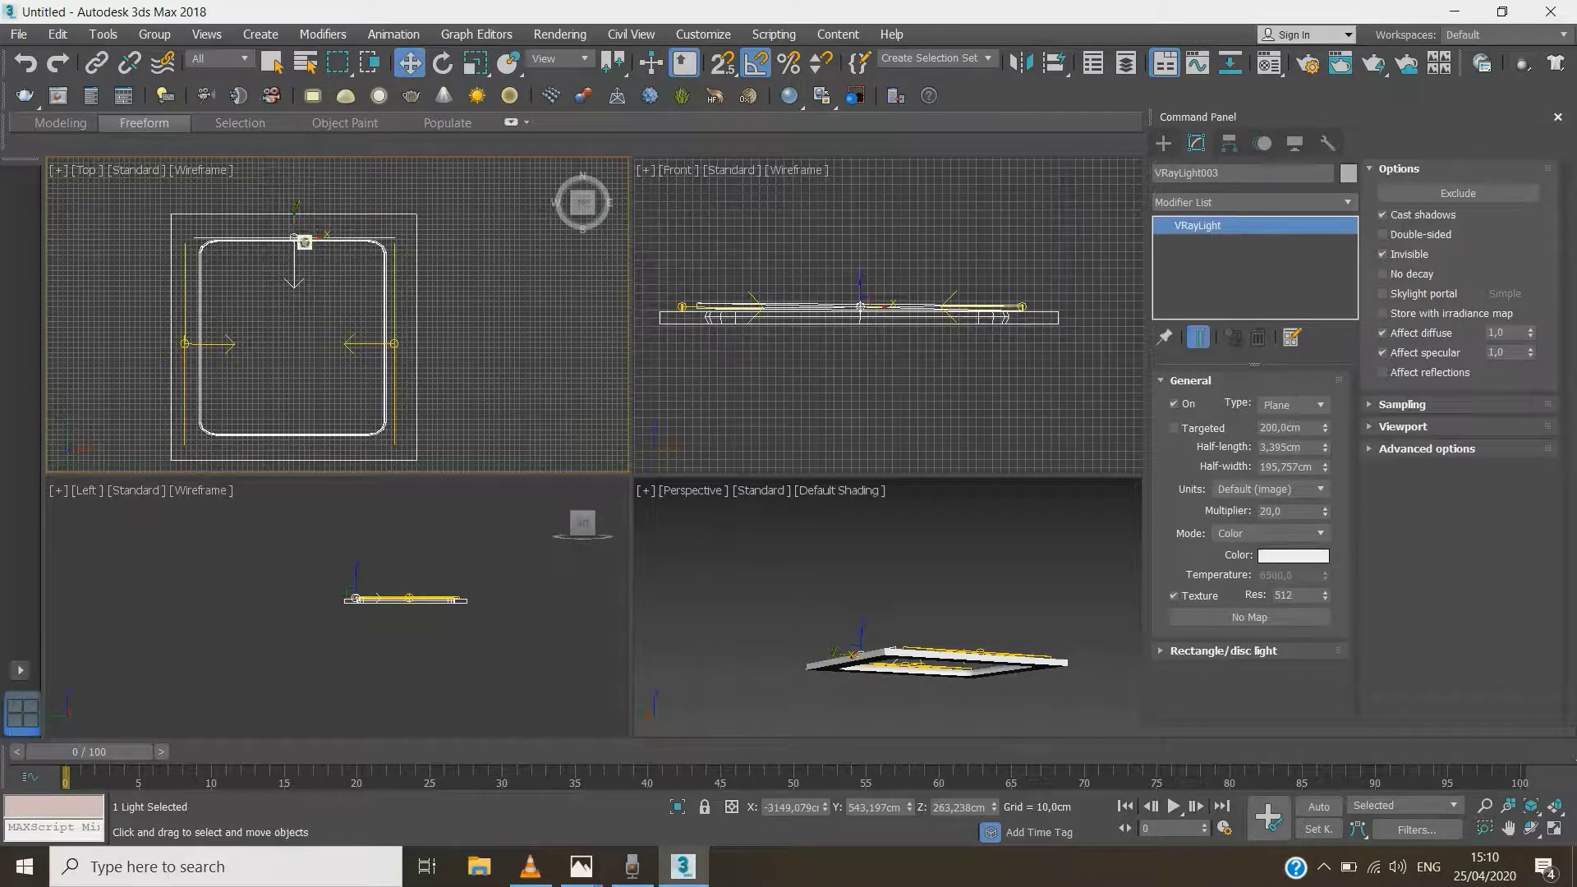
Clone the upper-edge light to the opening's lower edge at about Y 146 cm and rotate the copy 180 degrees so it points inward
shift+drag(300, 234, 305, 439)
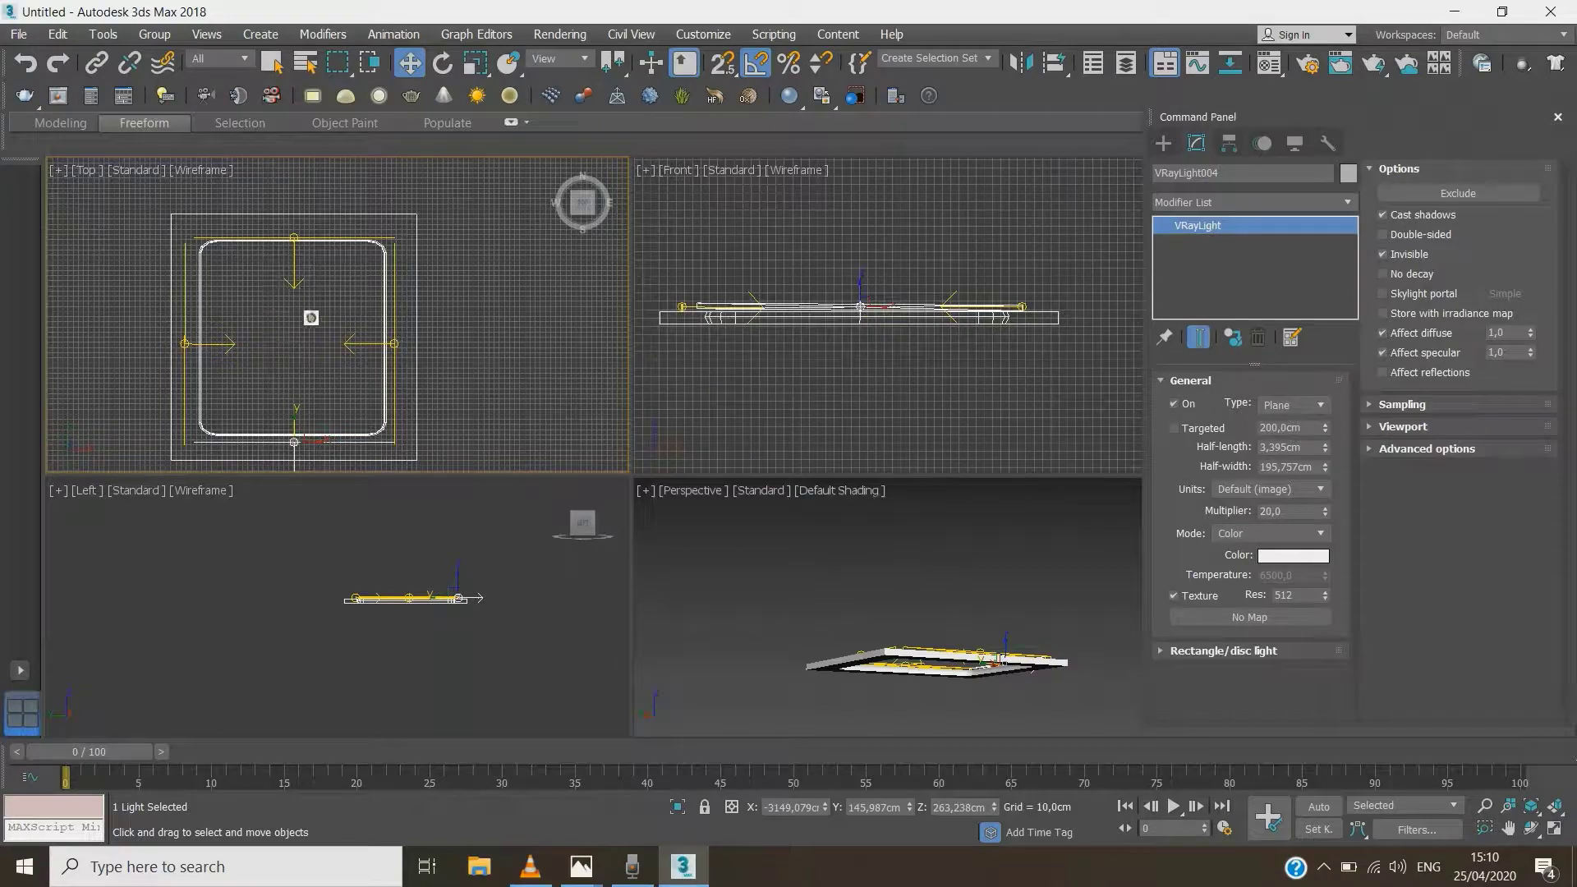
scroll(333, 316, down, 3)
scroll(321, 362, up, 3)
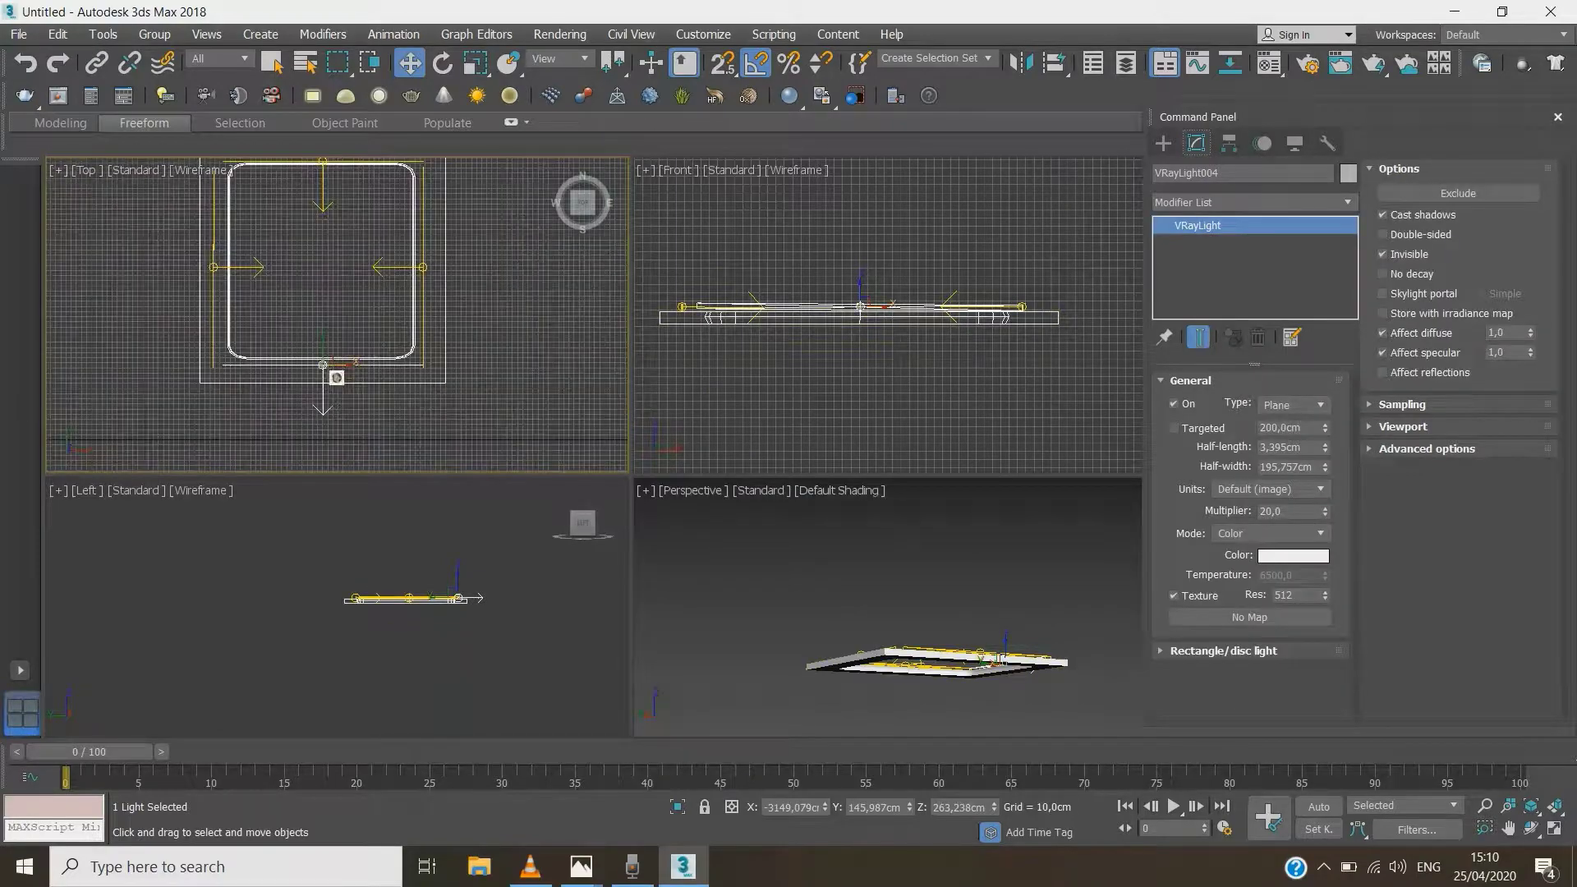
key(e)
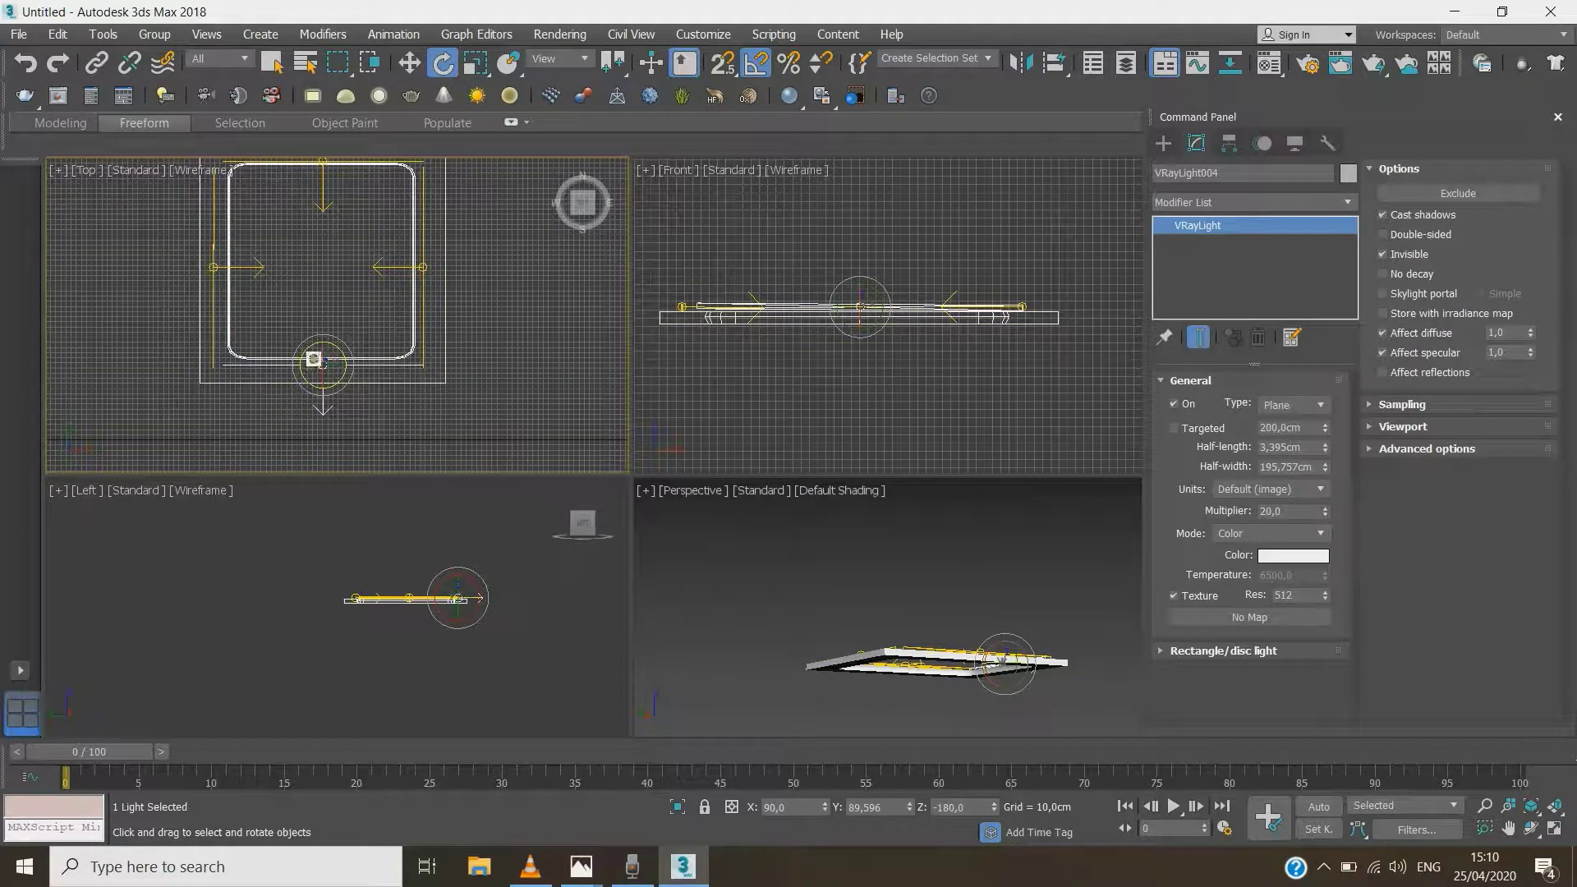
drag(301, 359, 199, 464)
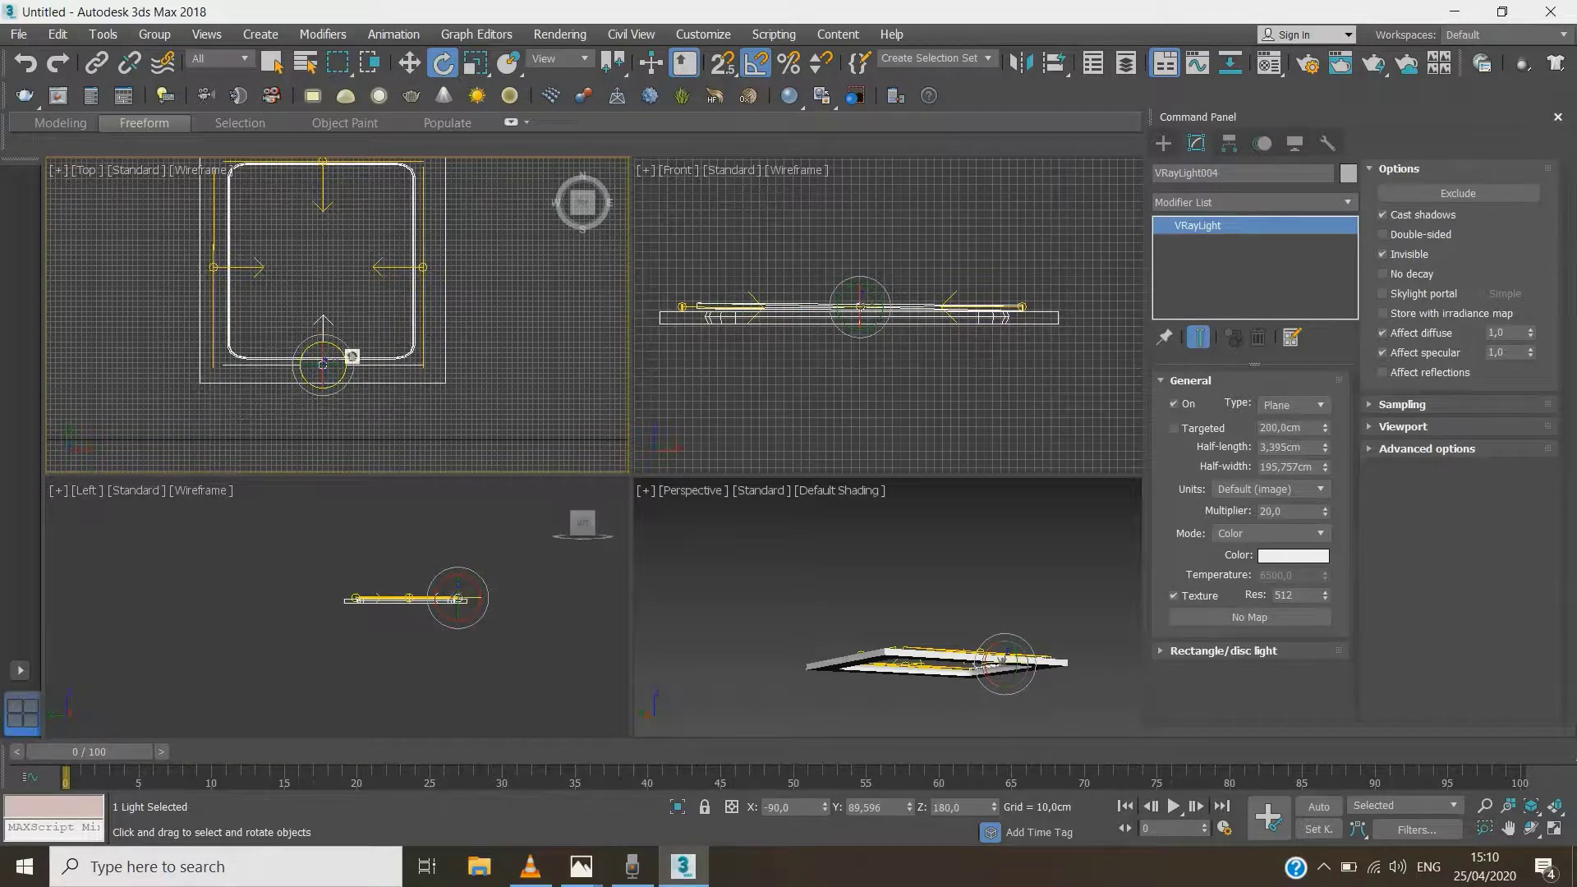
scroll(352, 356, down, 1)
scroll(350, 303, up, 1)
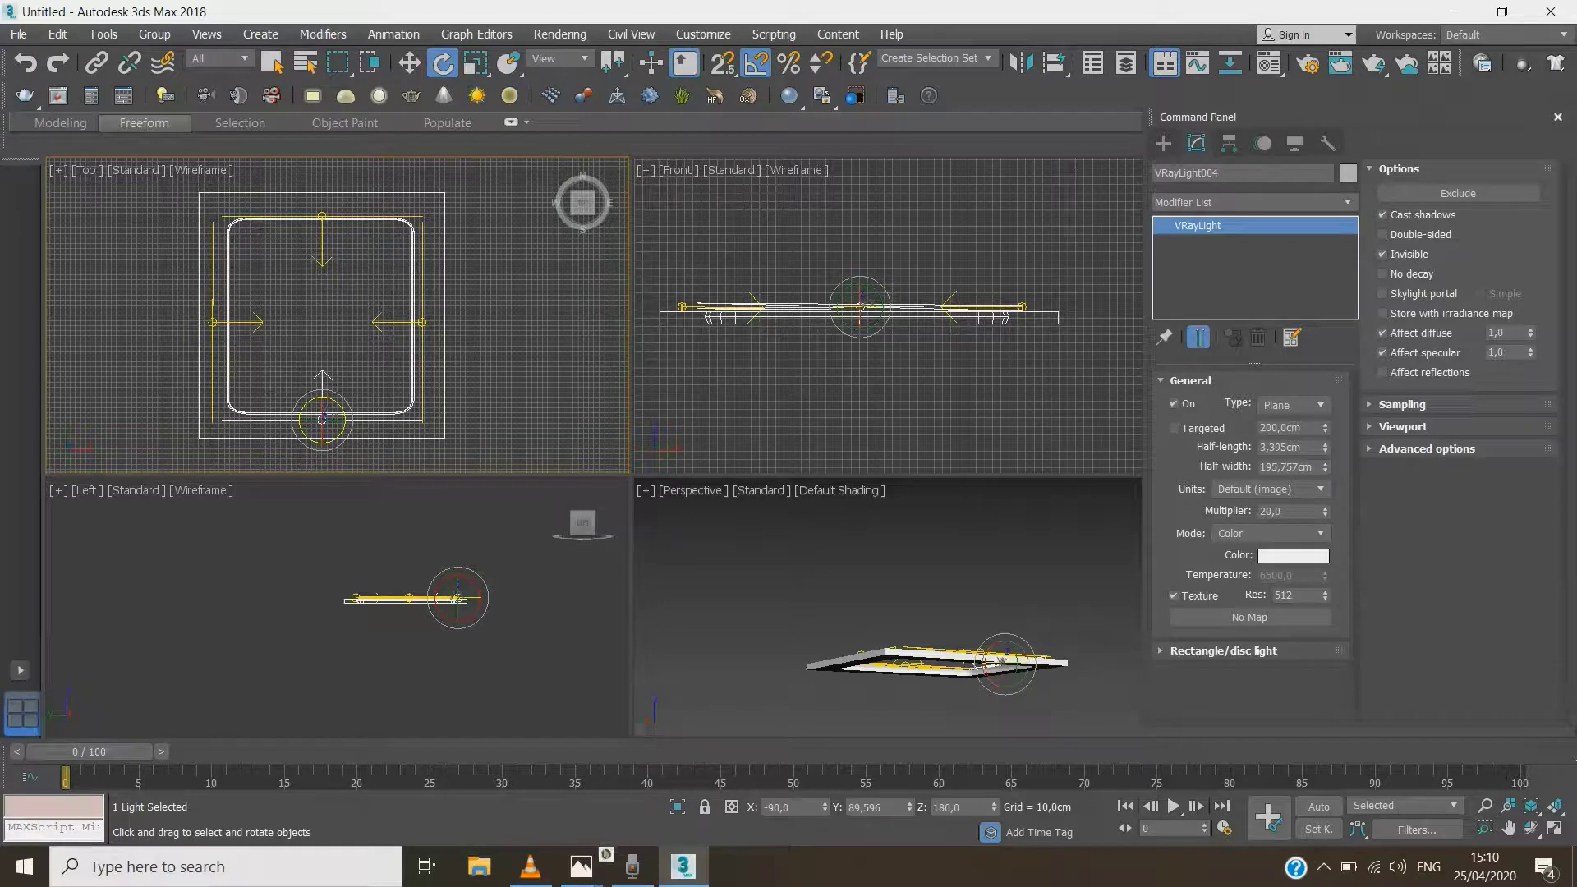
Switch to Photos to examine the ceiling cove lighting in 1 bilyard.jpg and dapur 4.jpg, and return to 3ds Max
mouse_move(582, 864)
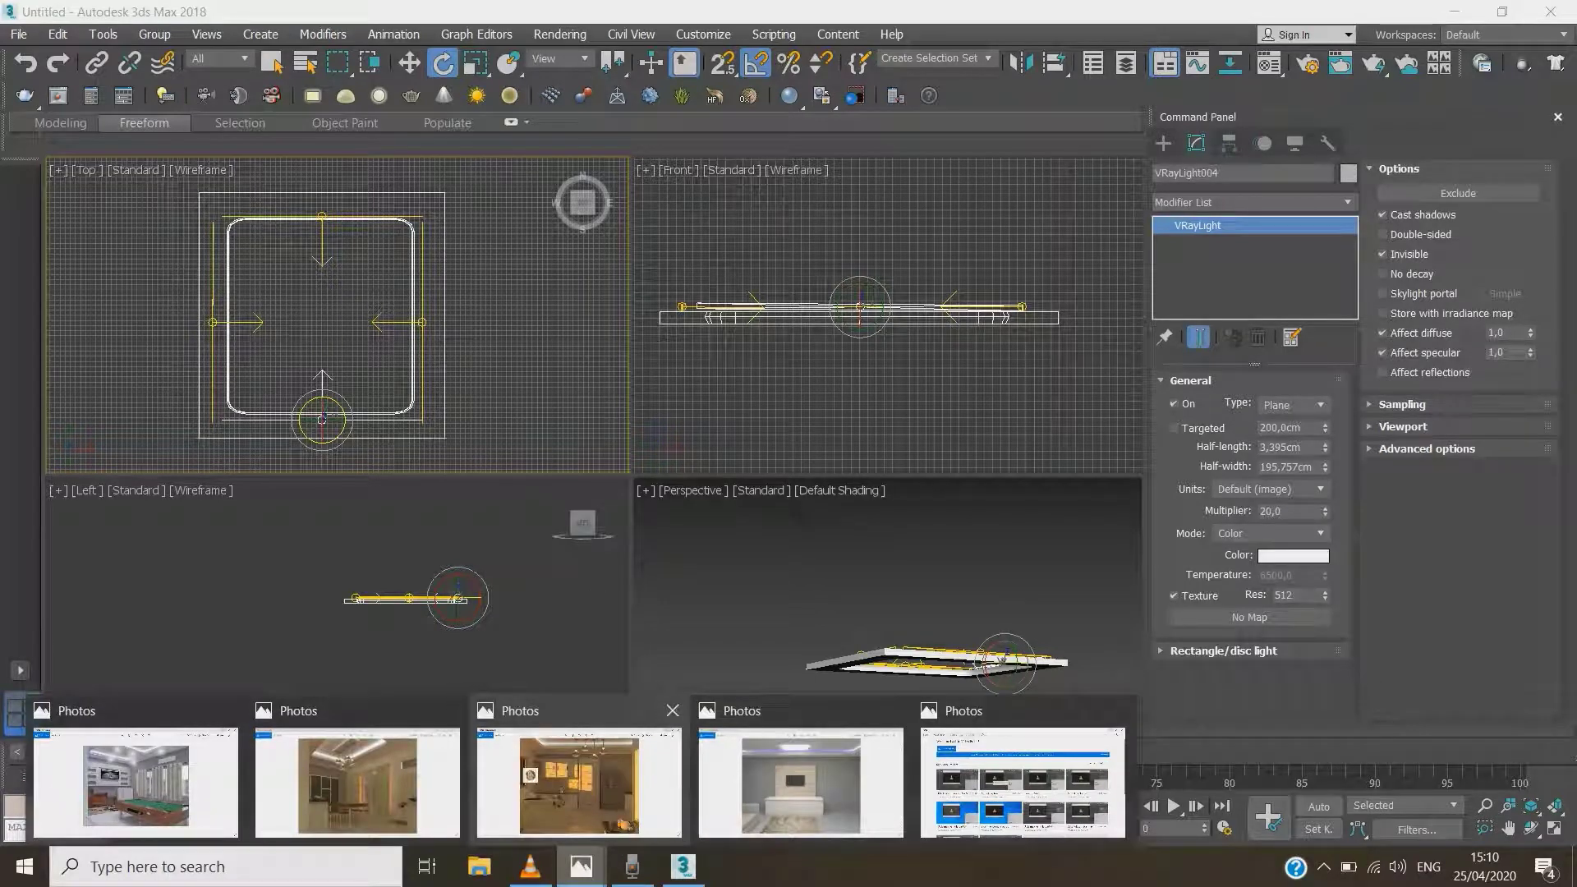
mouse_move(392, 773)
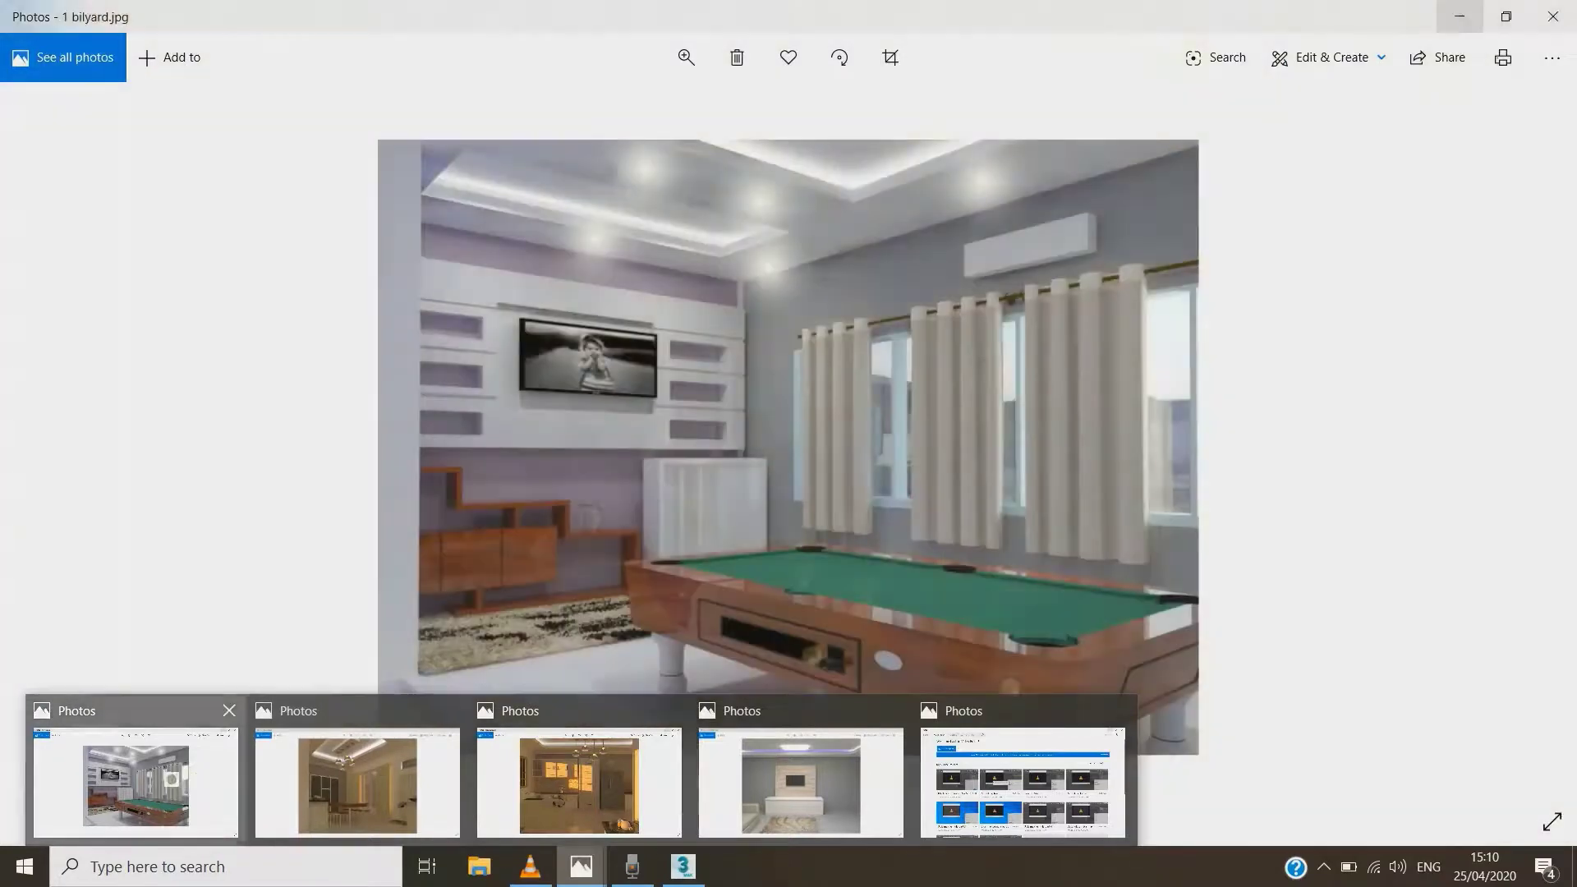
click(173, 779)
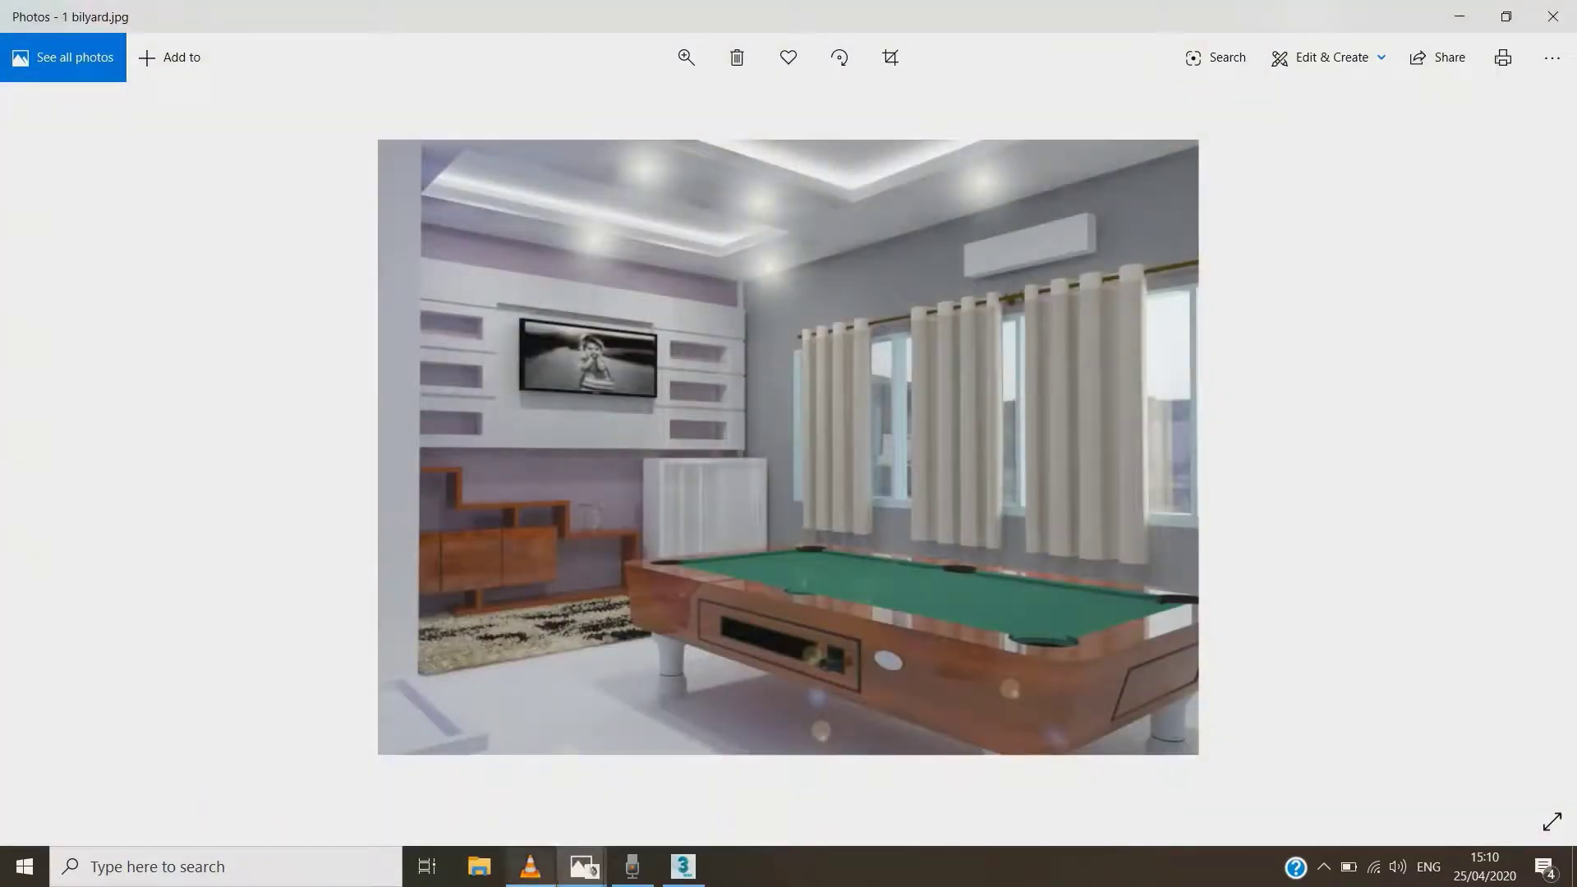
mouse_move(581, 864)
click(428, 758)
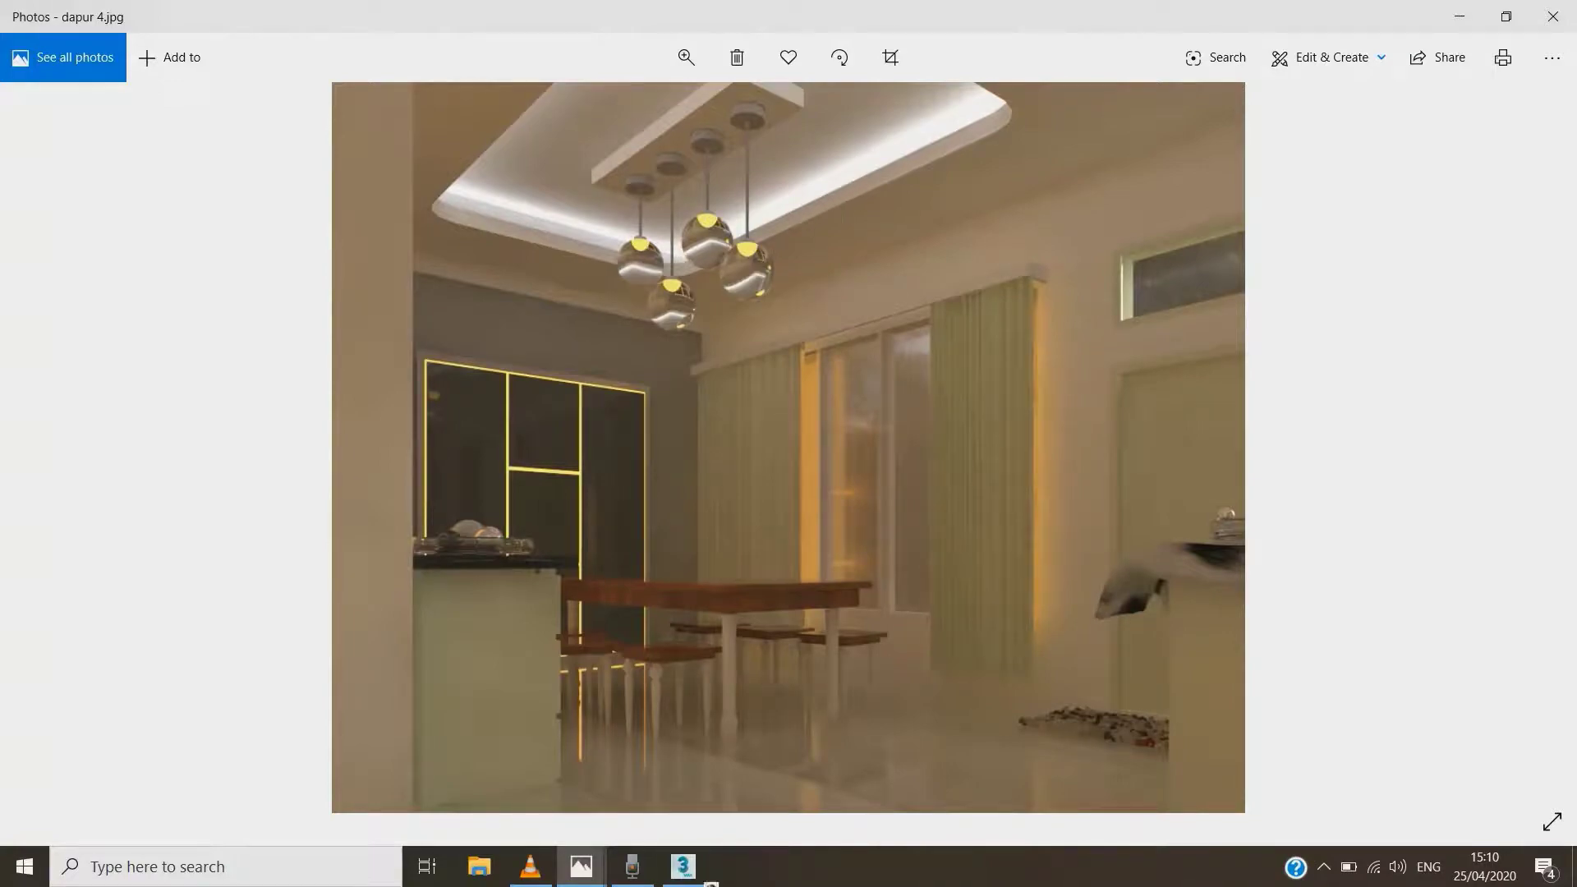
click(682, 866)
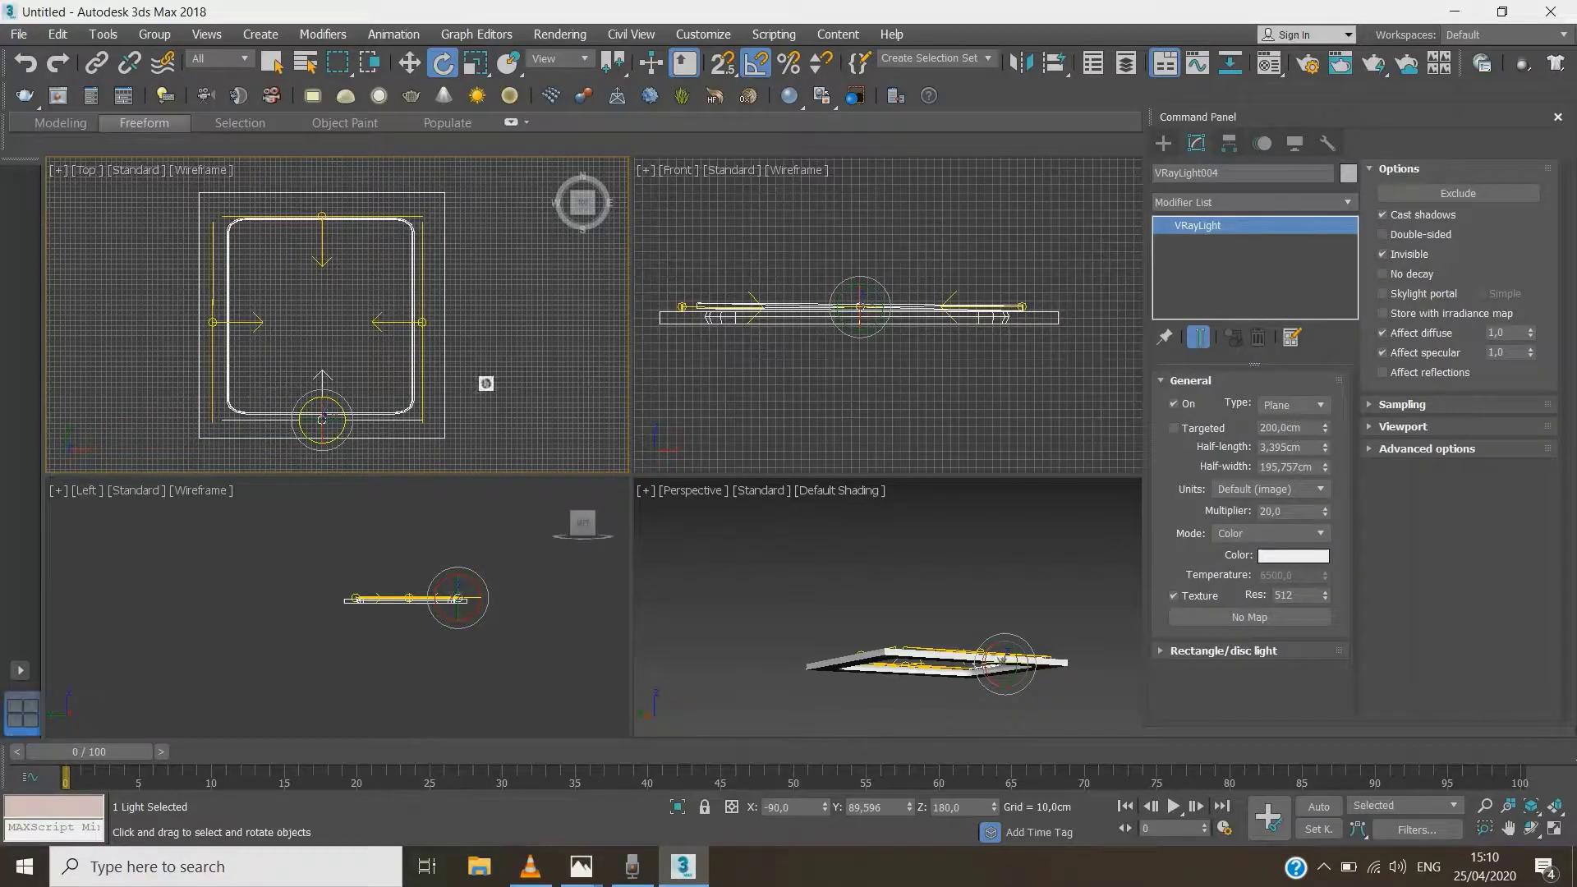
Deselect the light, check the ceiling in the Front viewport, and compare its cove lighting with backdrop tv.jpg and dapur 4.jpg in Photos
click(485, 383)
scroll(938, 413, down, 2)
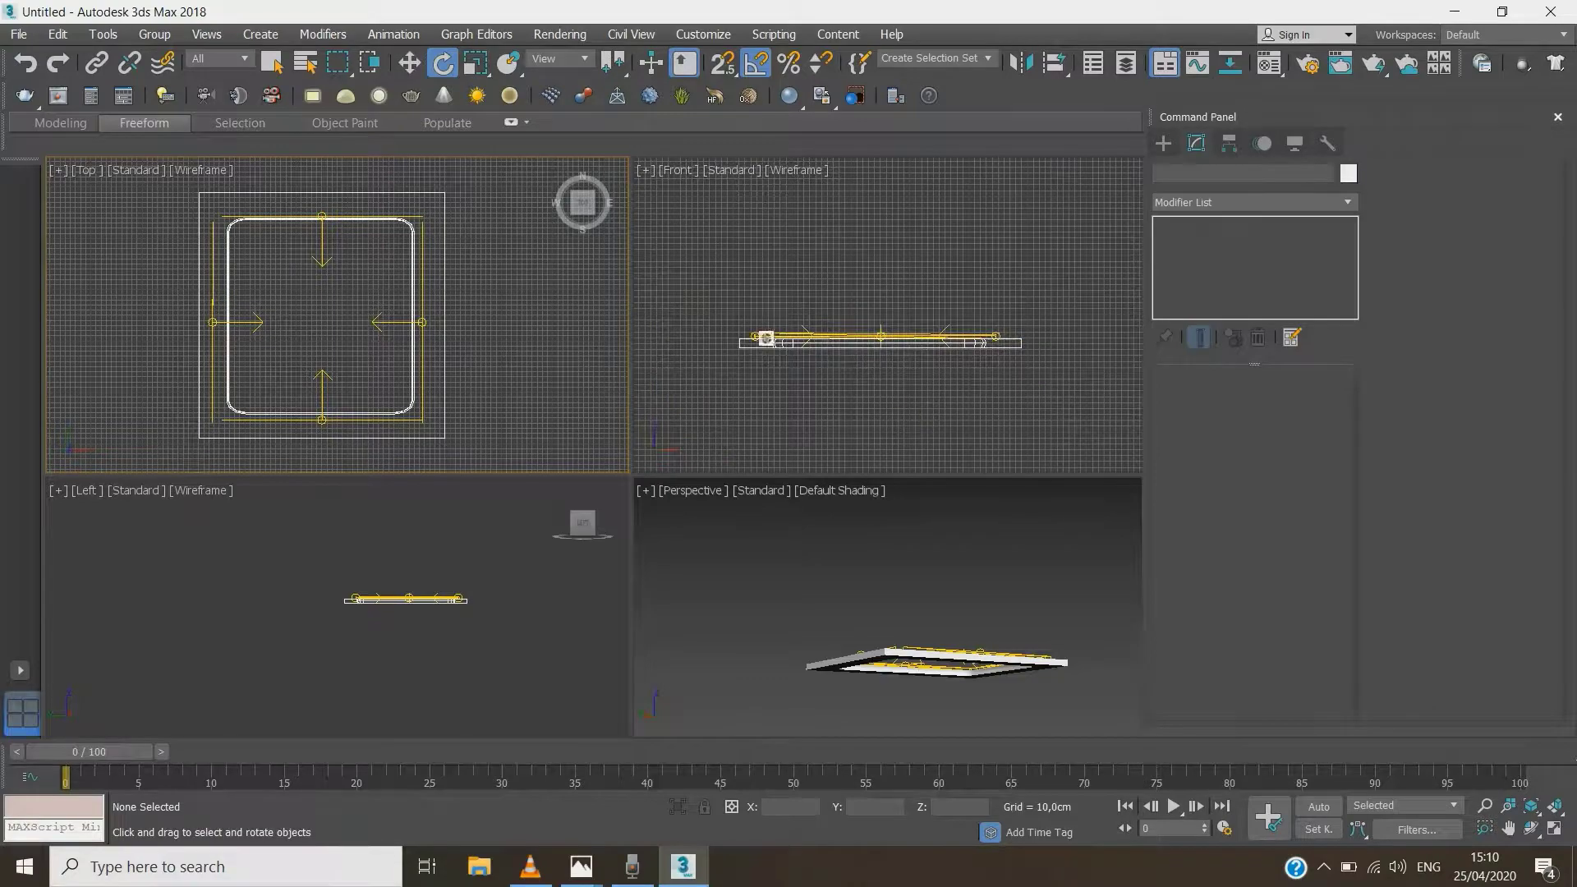
scroll(765, 338, up, 2)
scroll(727, 379, down, 2)
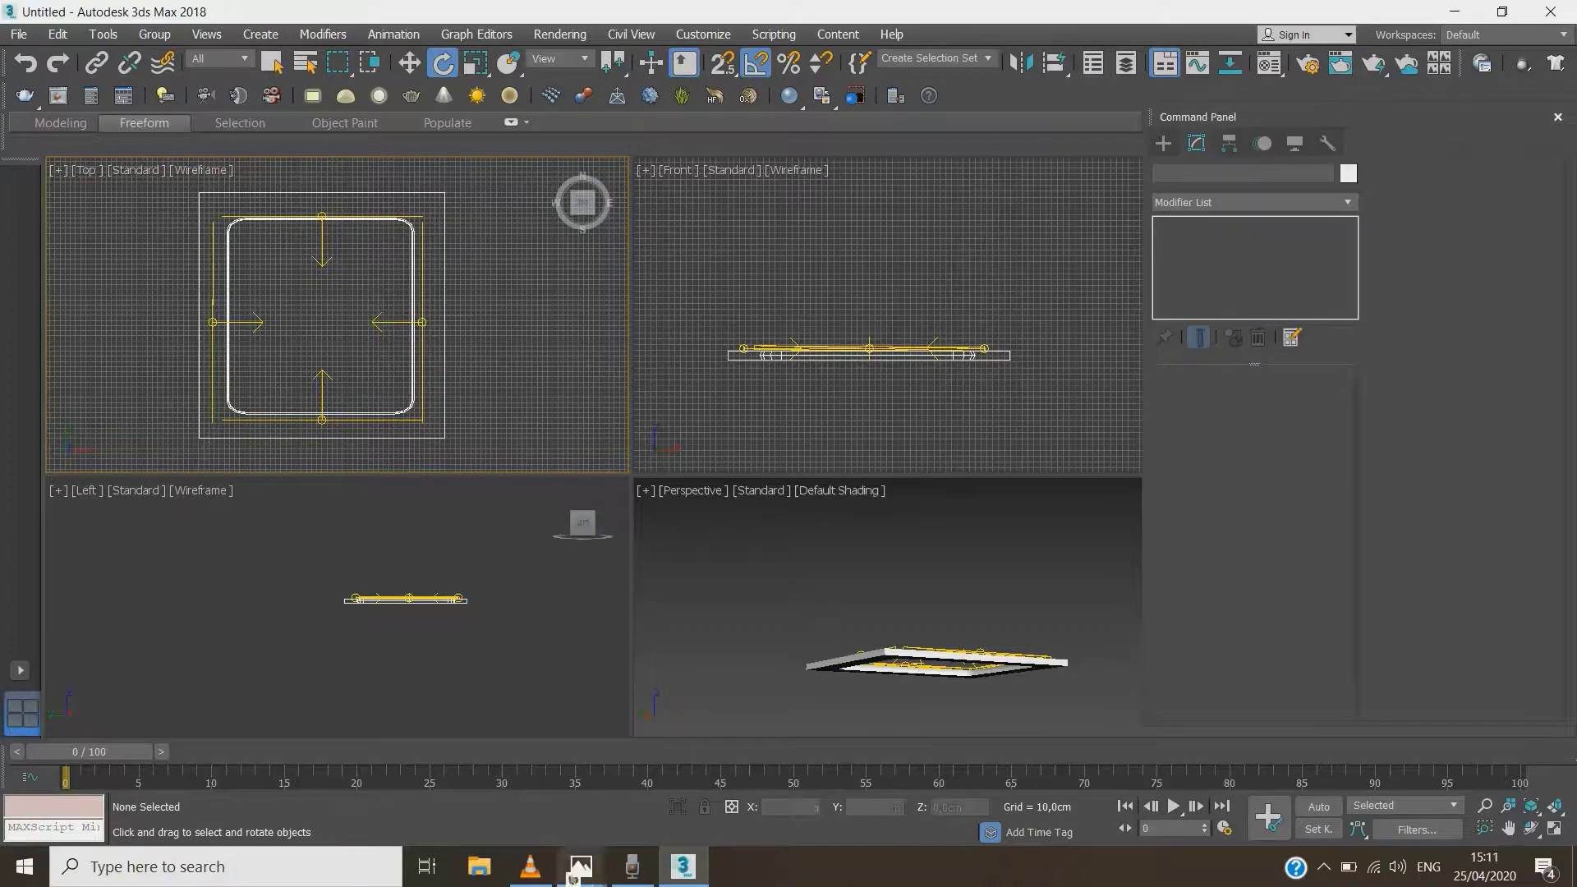
mouse_move(580, 869)
click(813, 762)
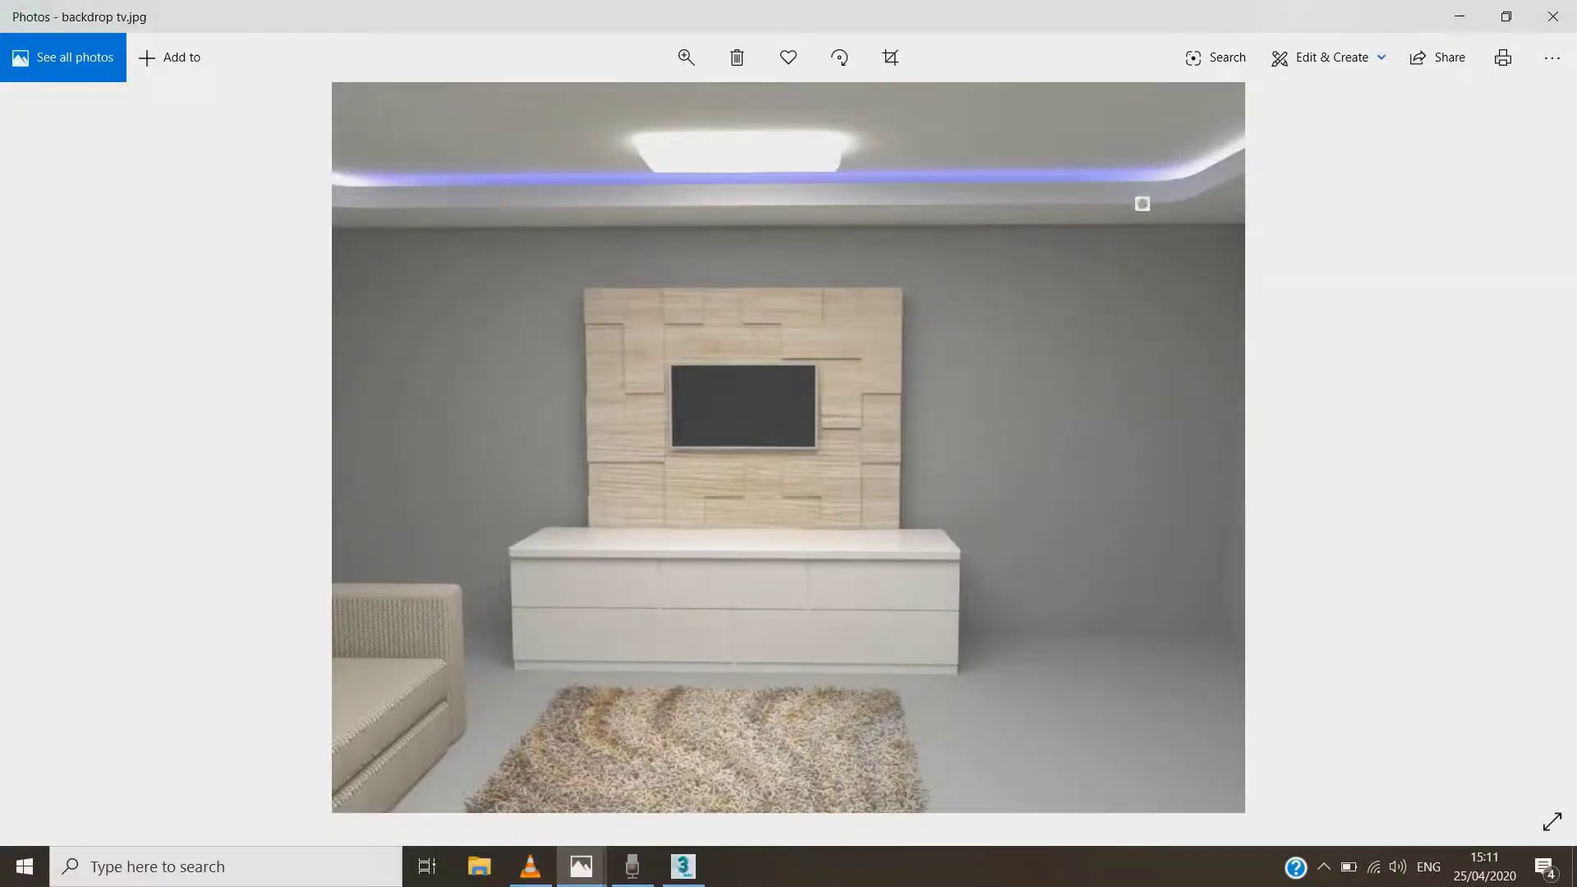
mouse_move(581, 866)
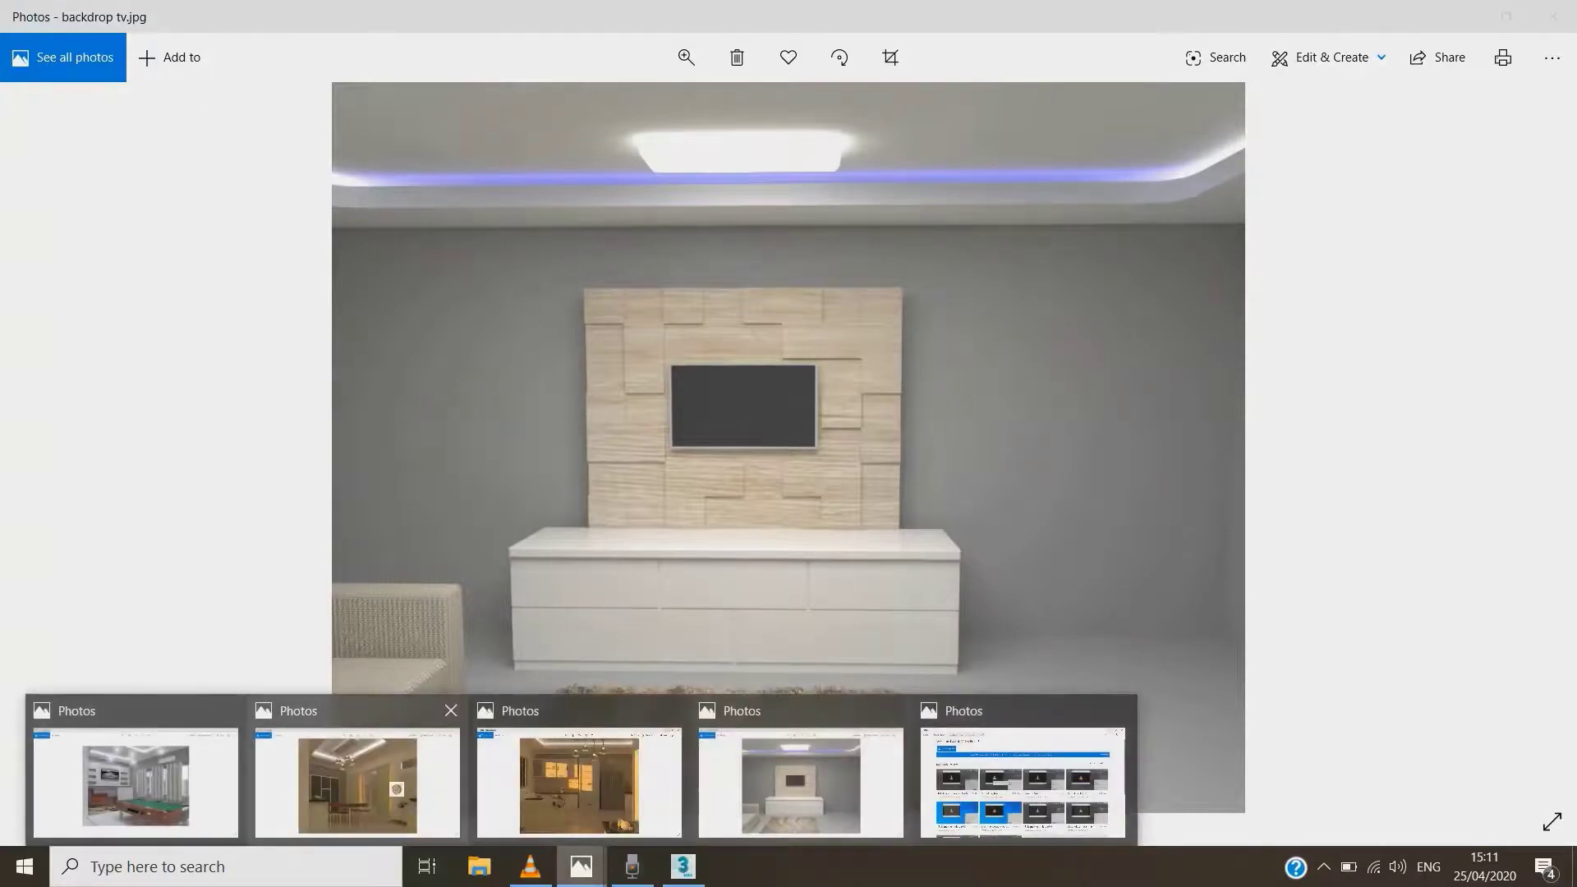
click(397, 789)
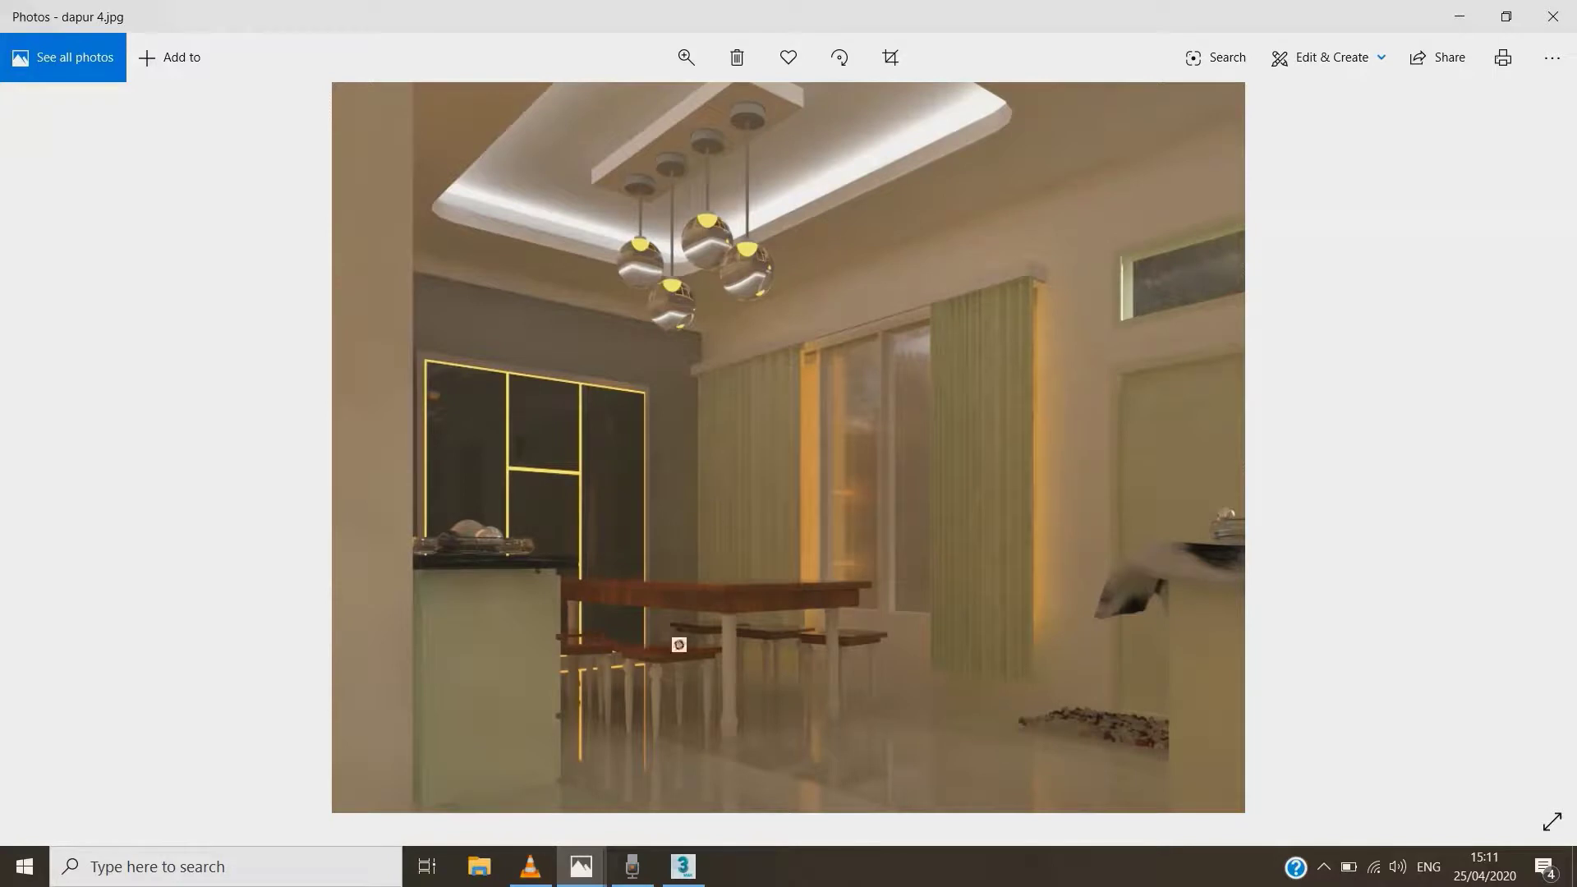
mouse_move(580, 866)
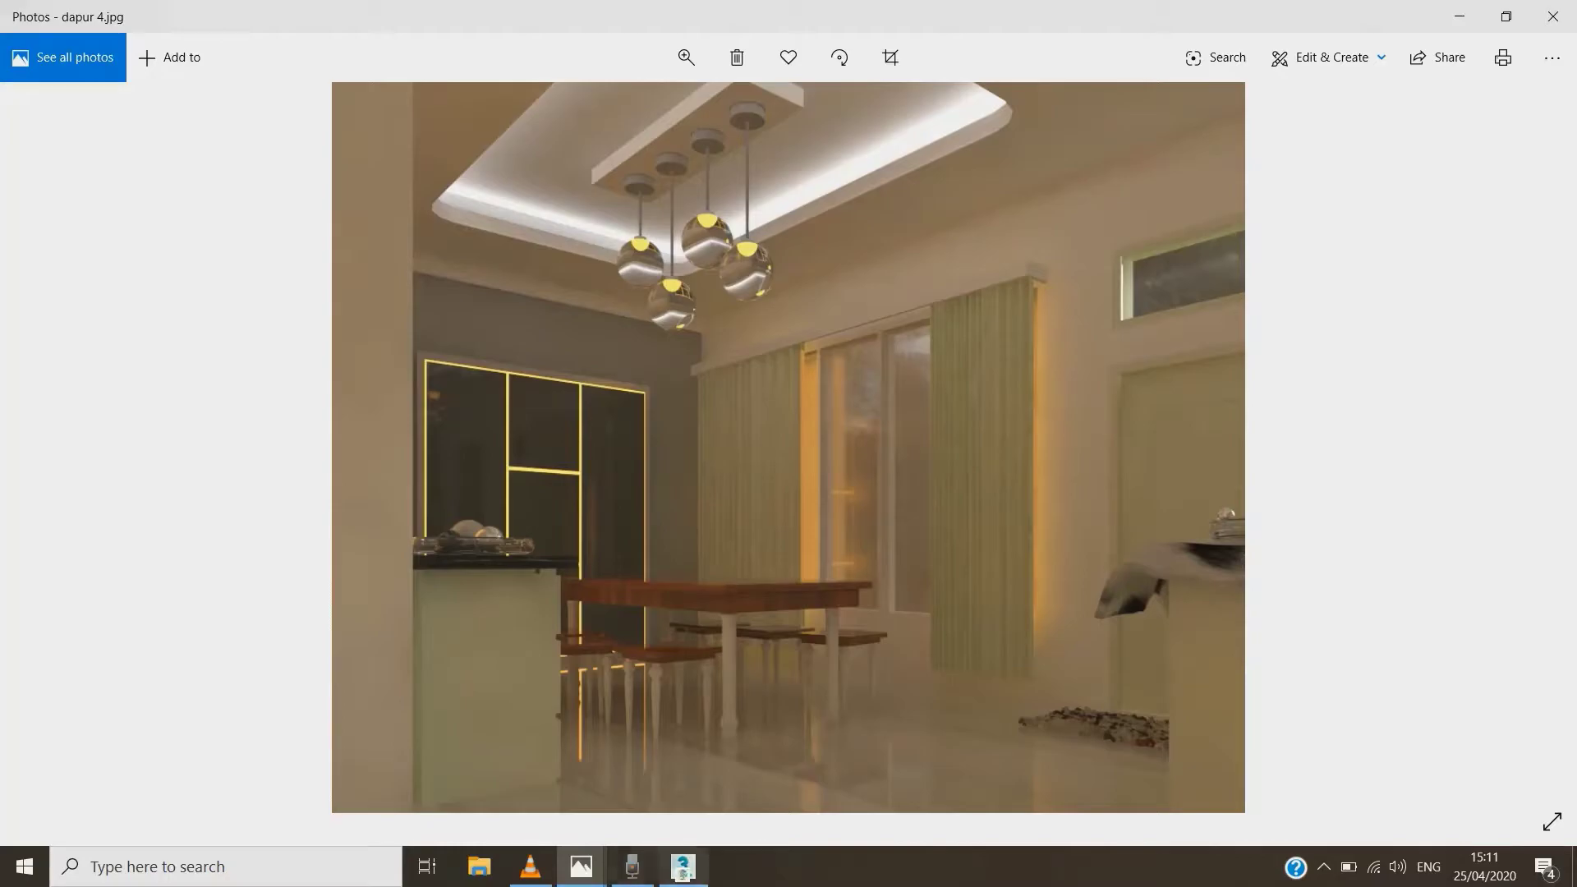
Switch back to 3ds Max and unhide all hidden objects of the room
click(683, 866)
alt+middle_drag(812, 504, 876, 611)
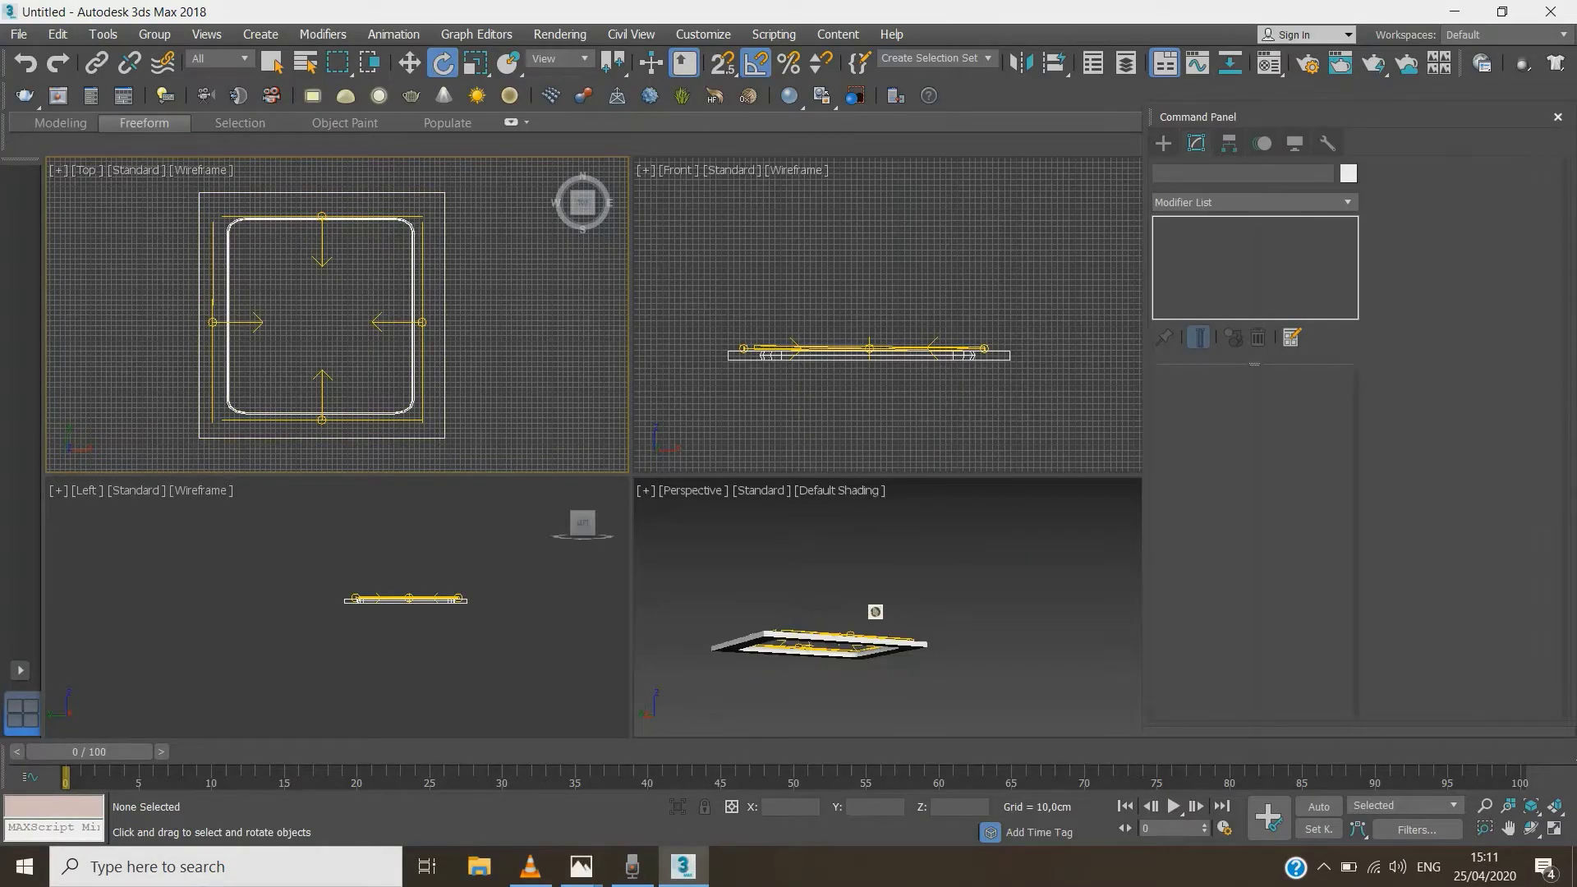
right_click(872, 532)
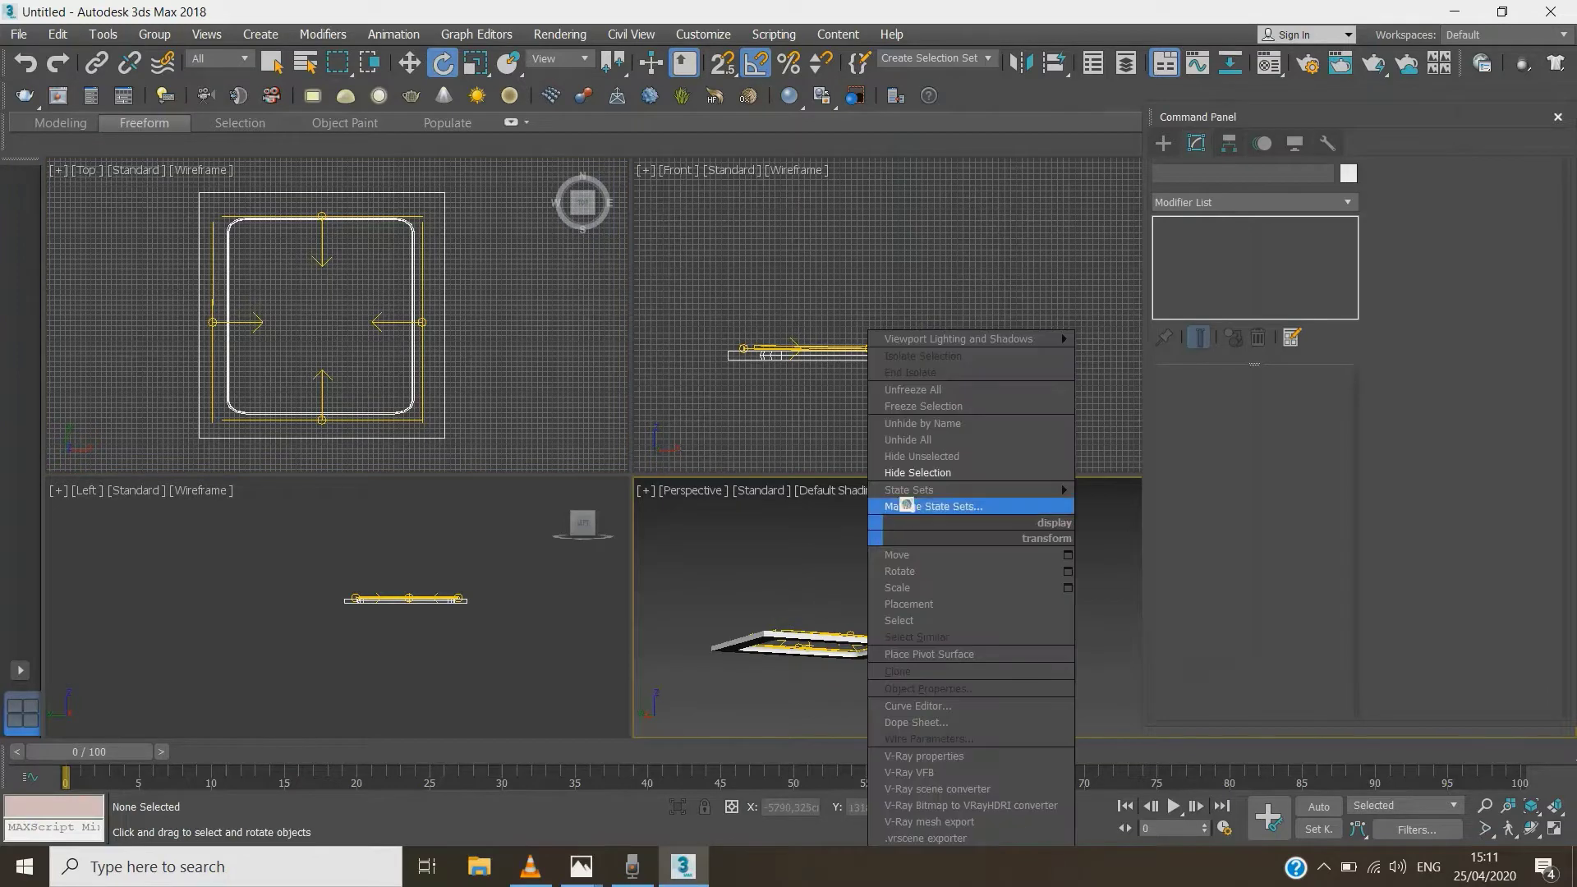
click(909, 439)
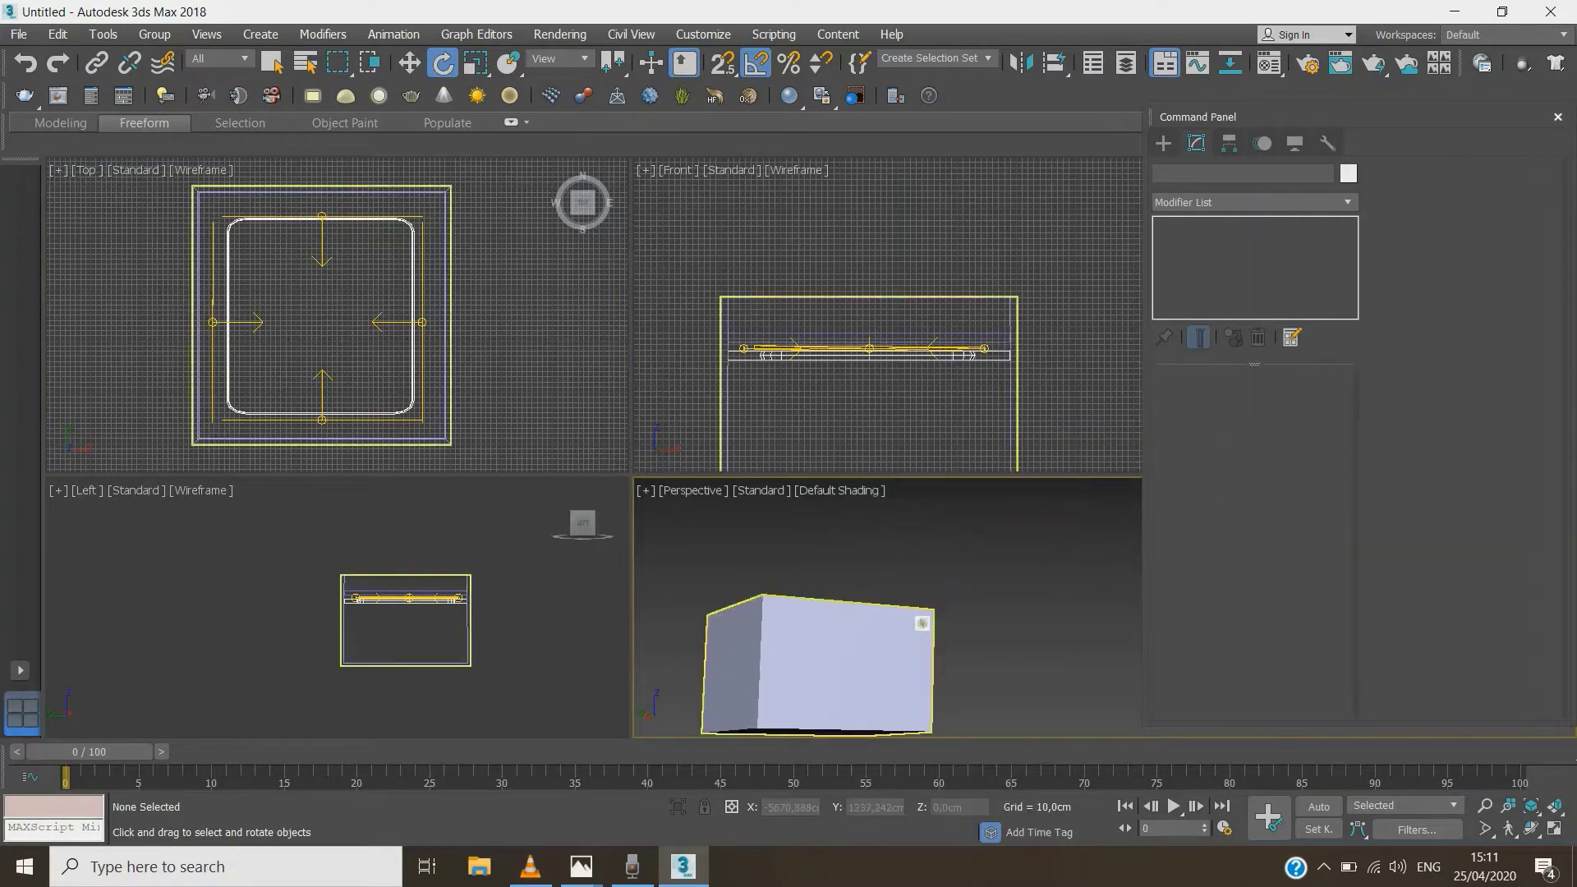
Select both ceiling slabs and the four VRay lights in the Front viewport and open the Group dialog for them
click(872, 395)
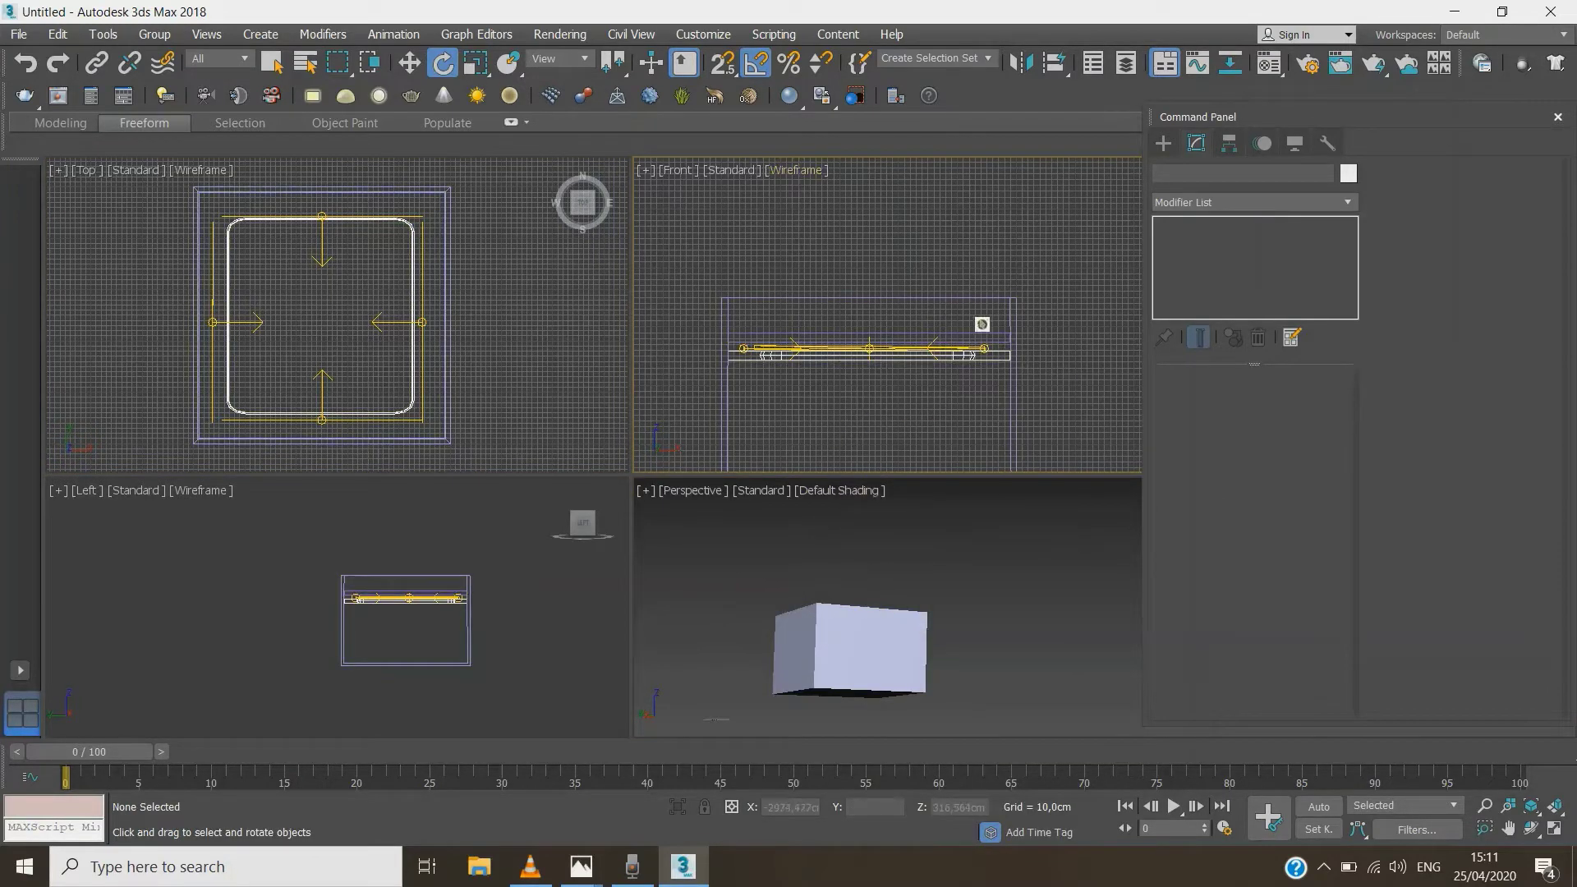
drag(966, 354, 747, 391)
scroll(813, 329, up, 5)
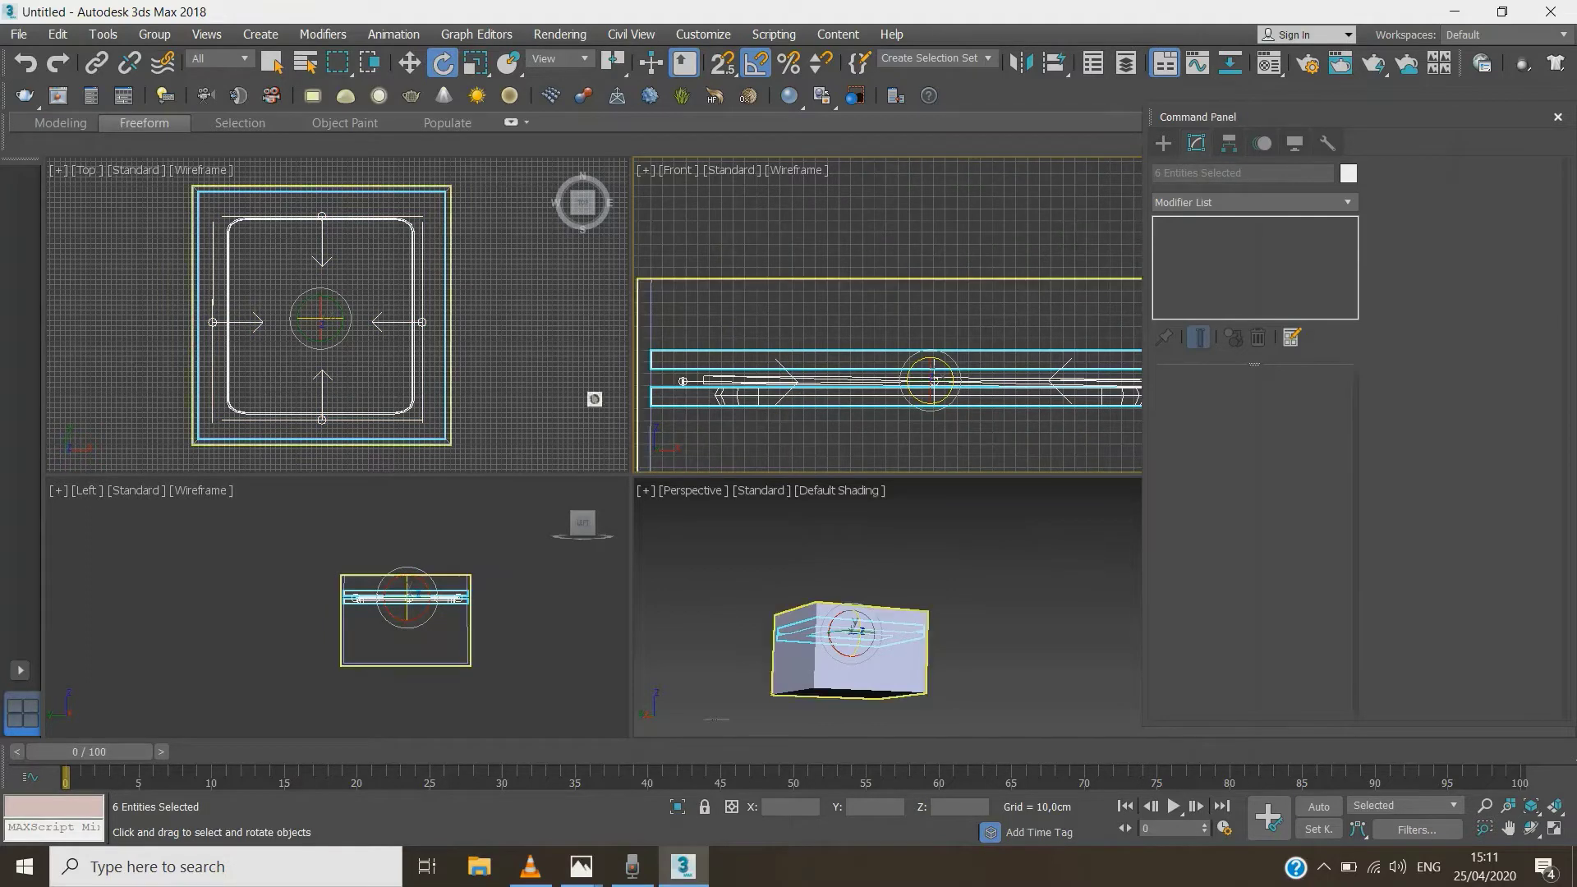
click(154, 35)
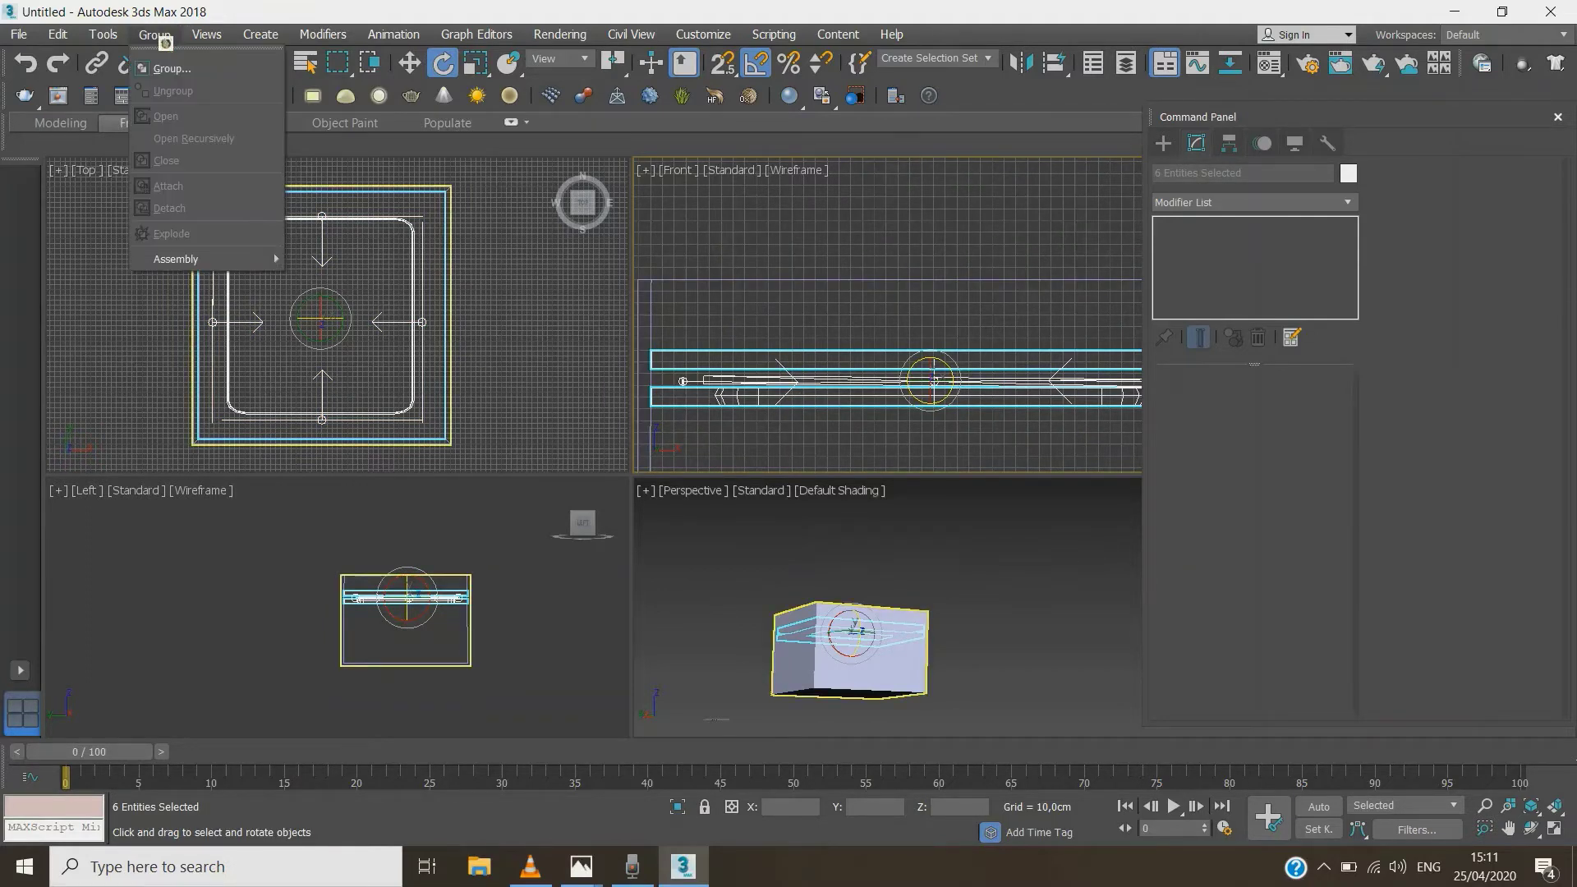
click(168, 56)
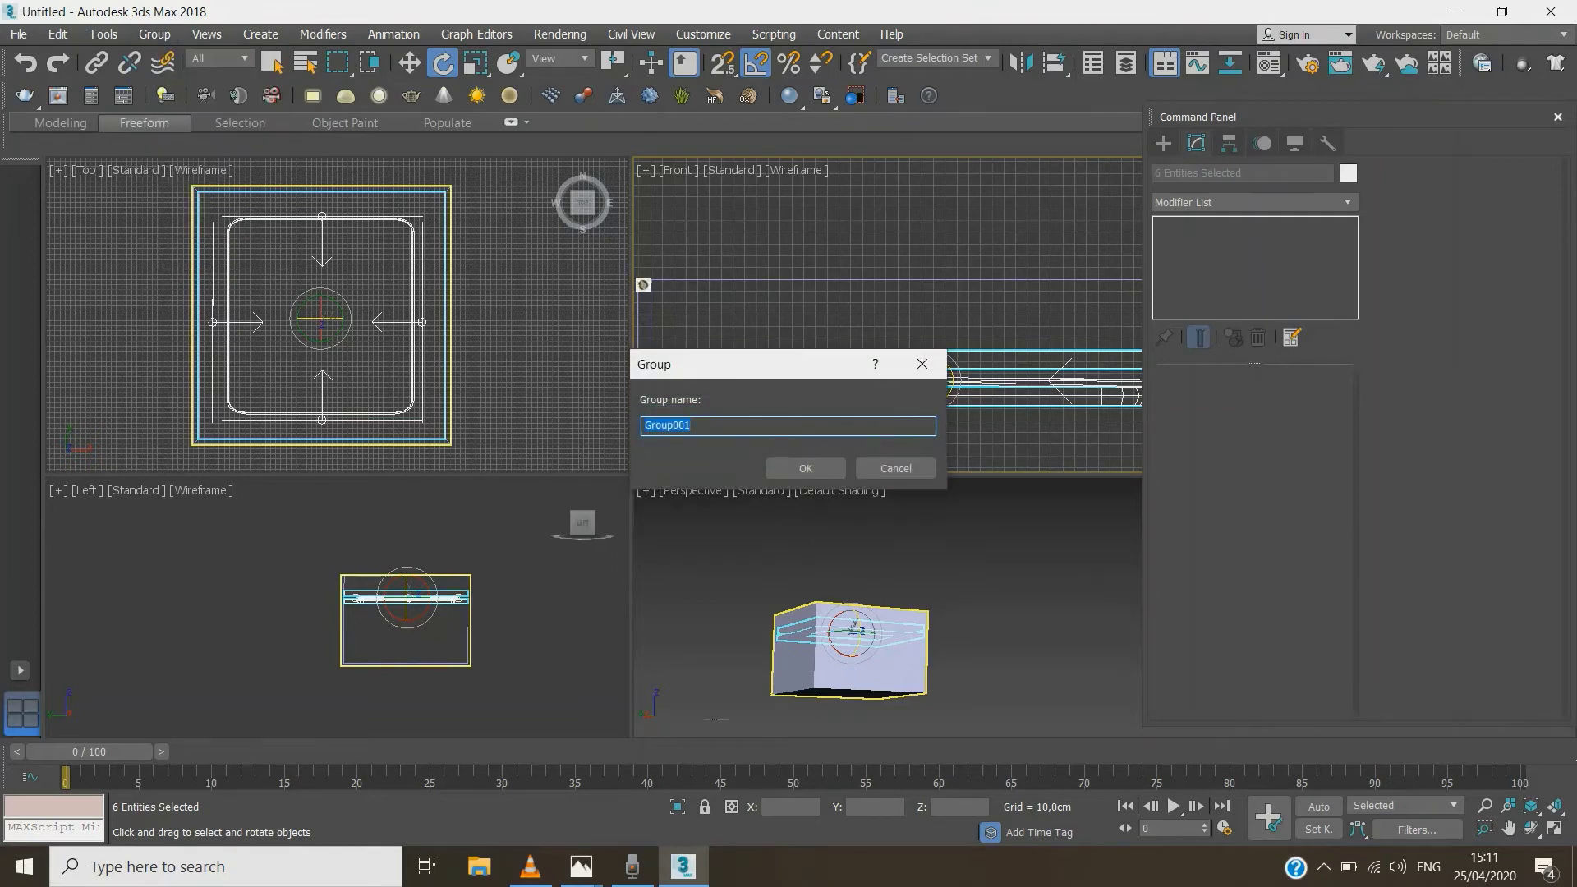